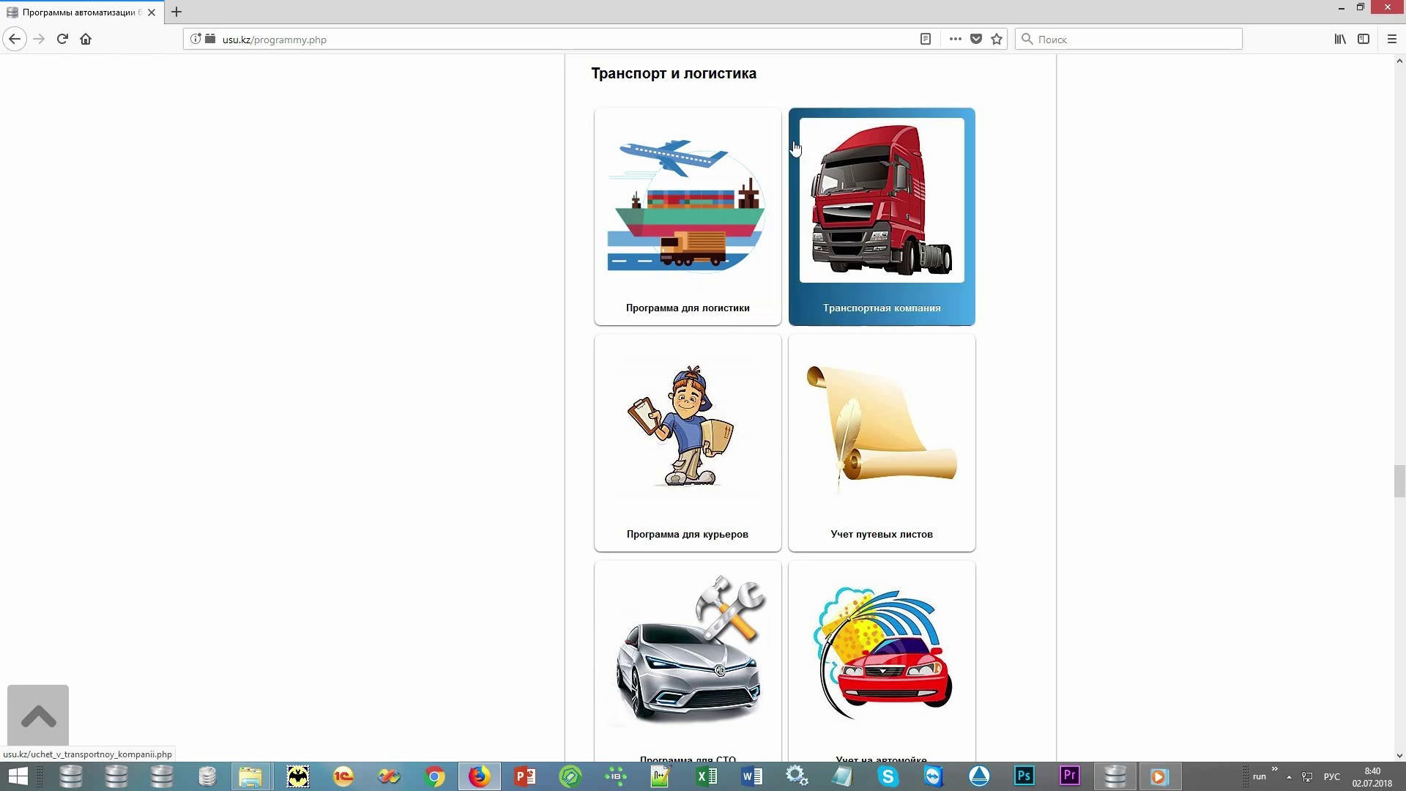
left_click(755, 145)
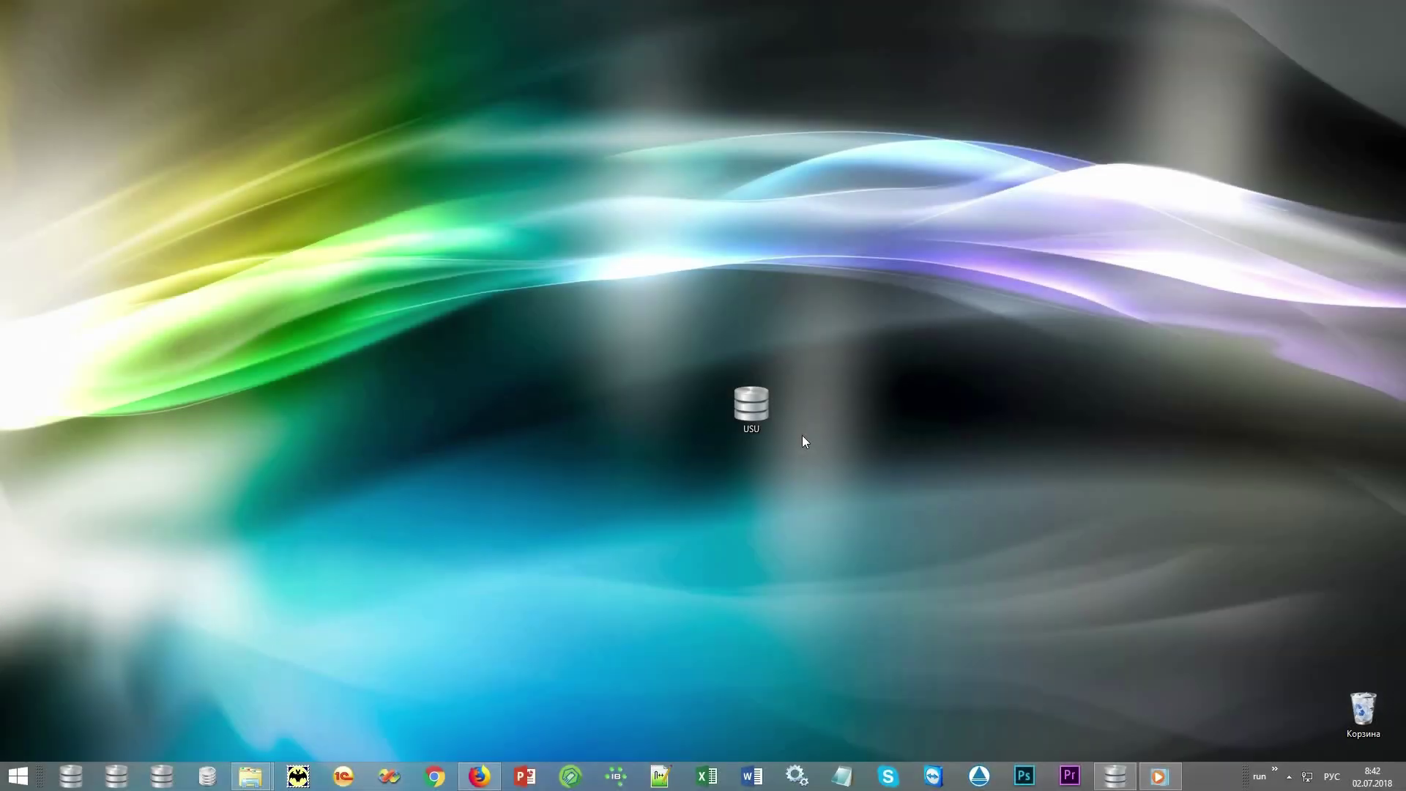
Step: Launch USU and log in with the user name, the account password and the role MAIN
double_click(771, 408)
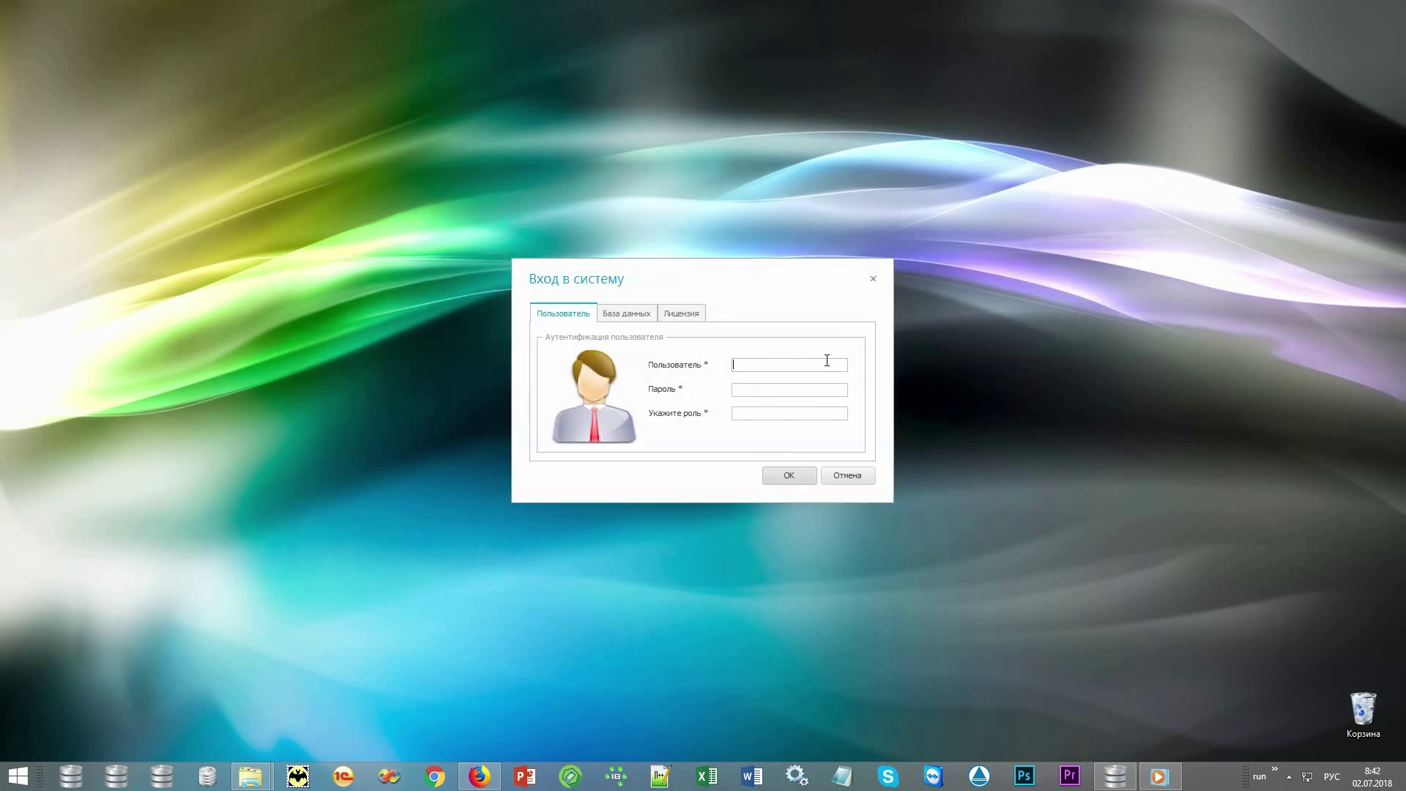
key("alt+shift")
type("NIKOLA")
type("Y")
type("MAIN")
left_click(803, 474)
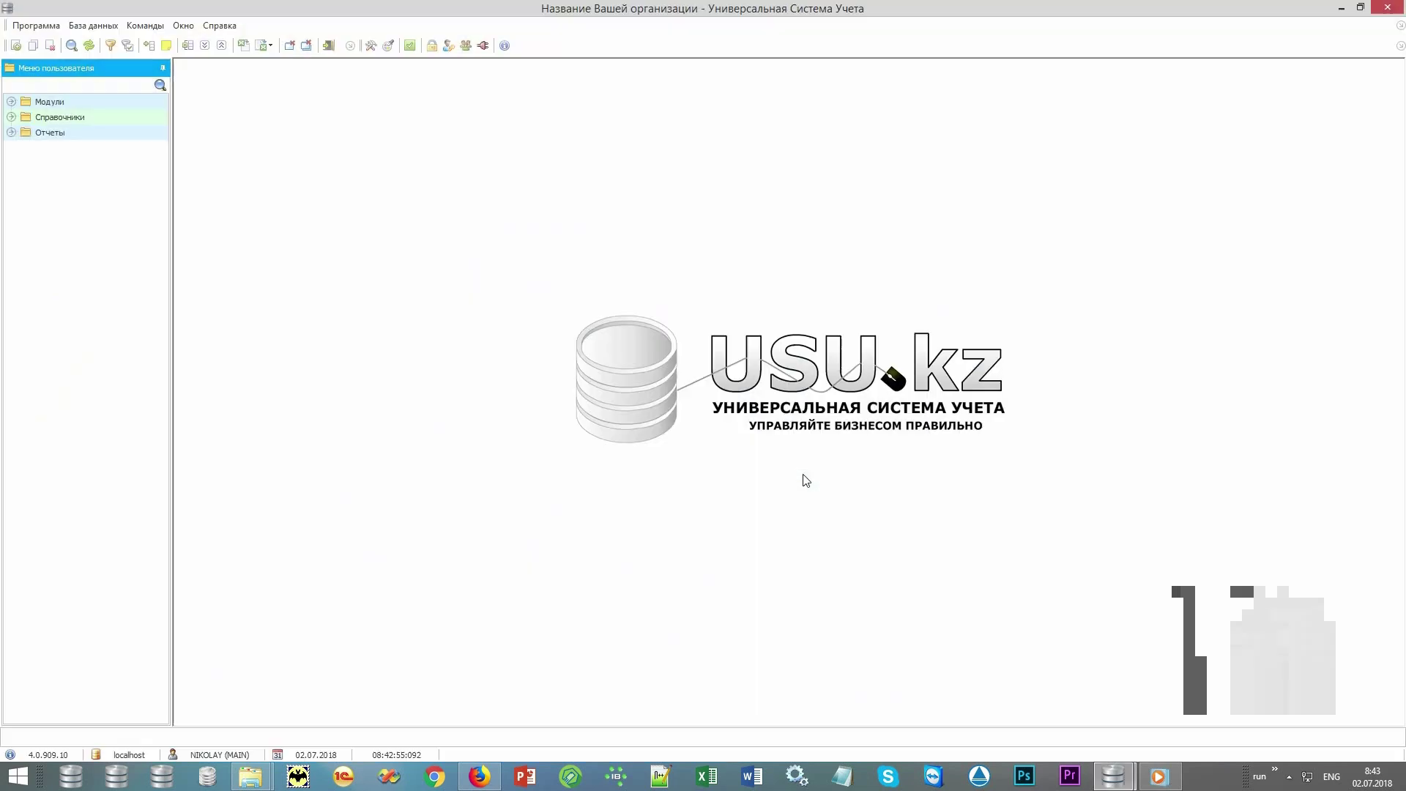
Step: Look through the list of available interface design styles and leave the interface settings
left_click(389, 45)
left_click(858, 378)
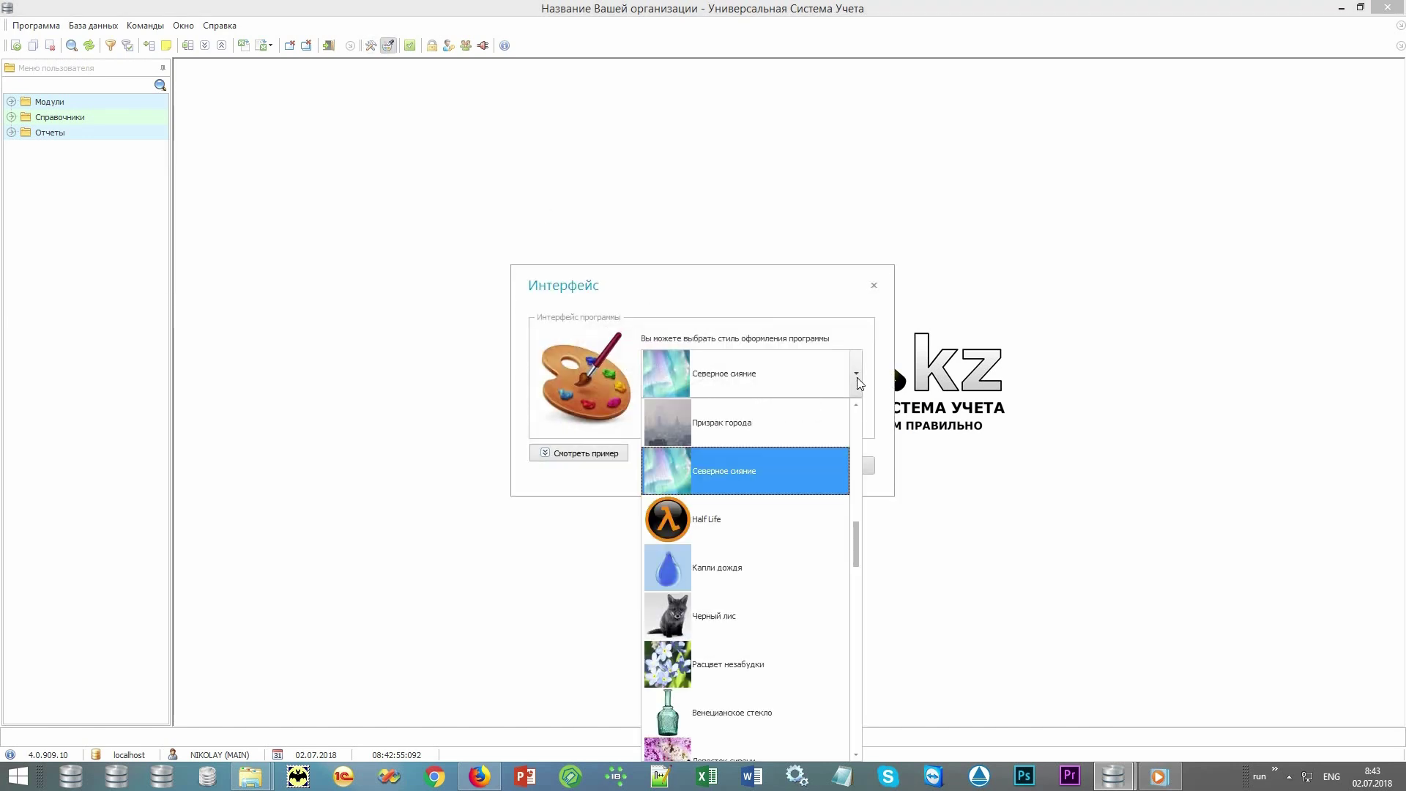
left_click_drag(858, 559, 860, 459)
left_click(879, 410)
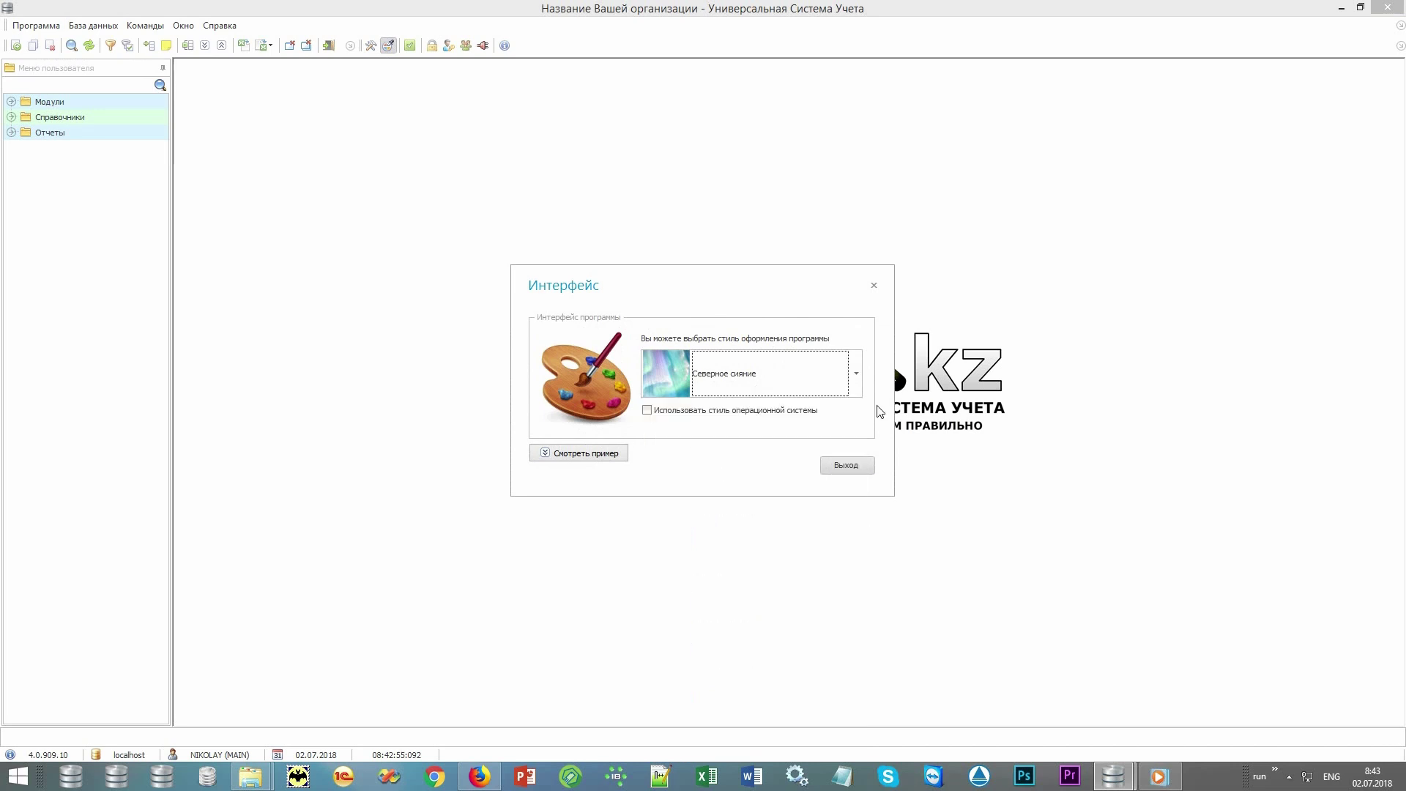
left_click(850, 467)
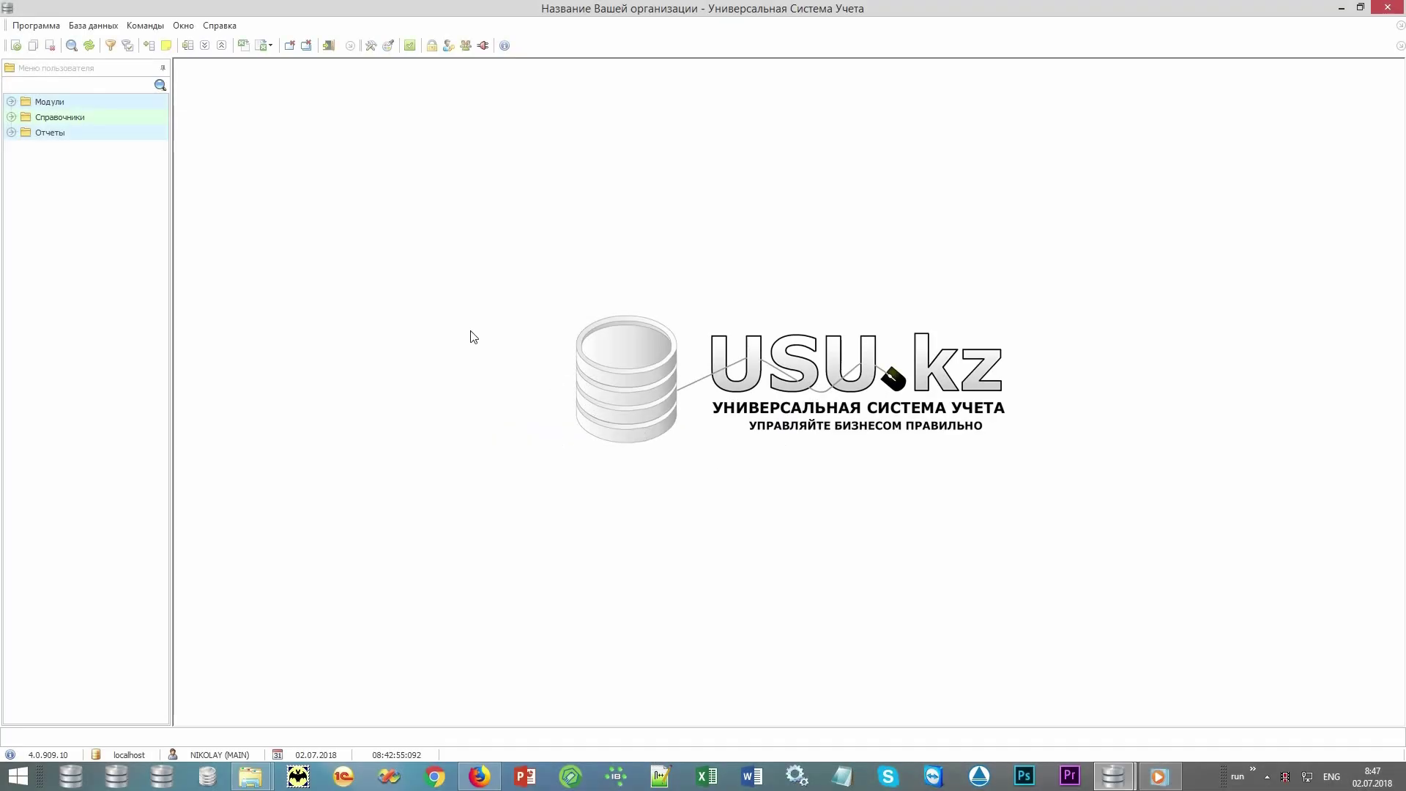
Step: Go through the three main sections of the user menu: Модули, Справочники and Отчеты
left_click(117, 66)
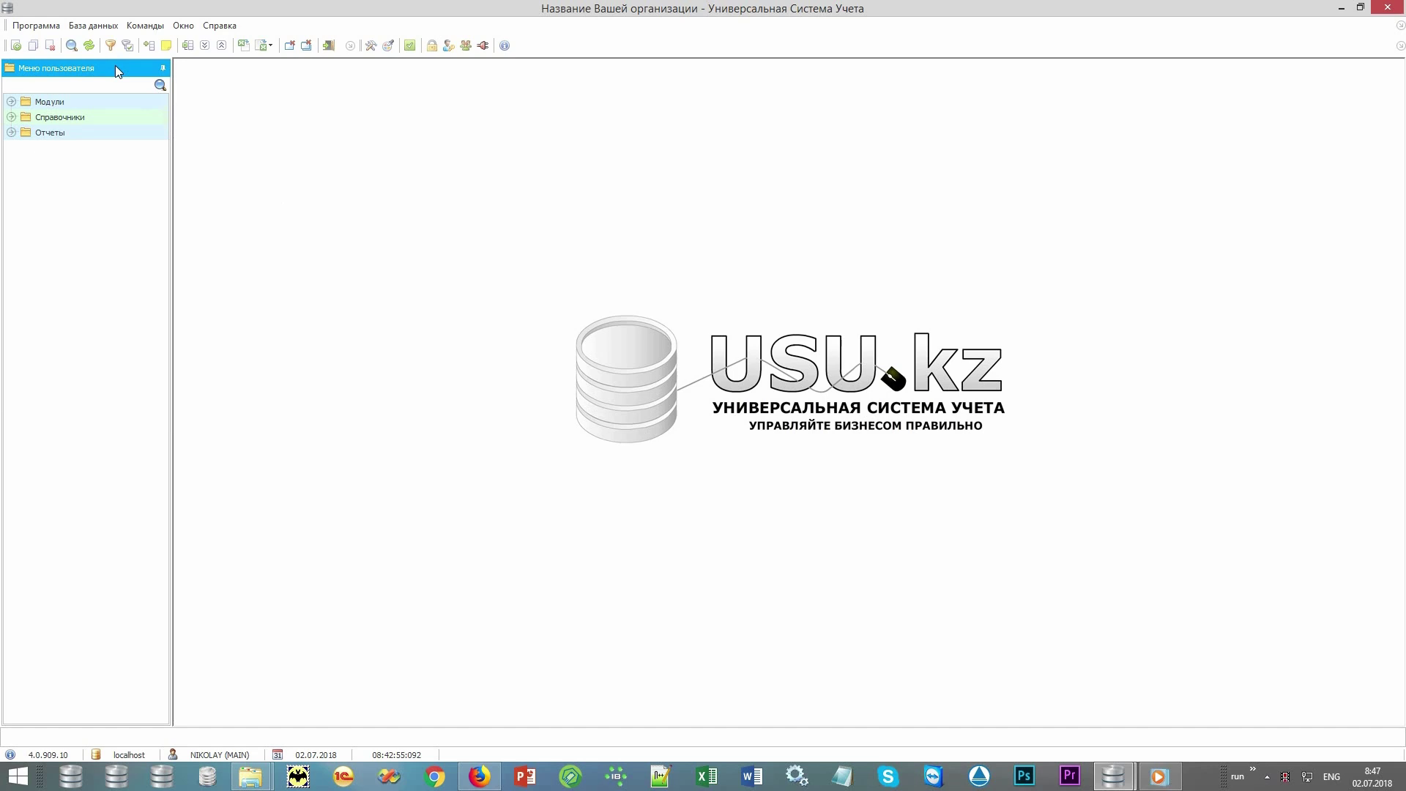
left_click(107, 105)
left_click(107, 117)
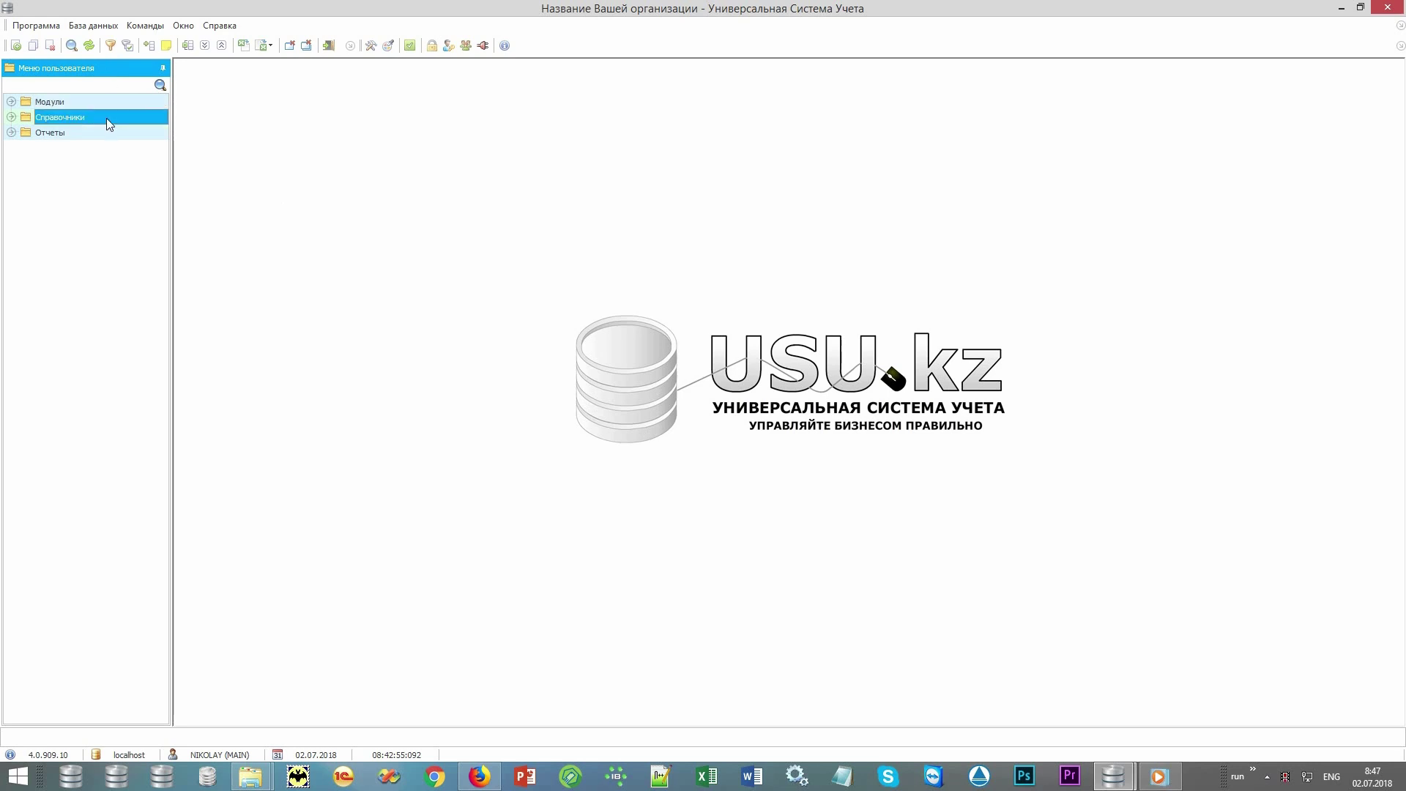
left_click(104, 135)
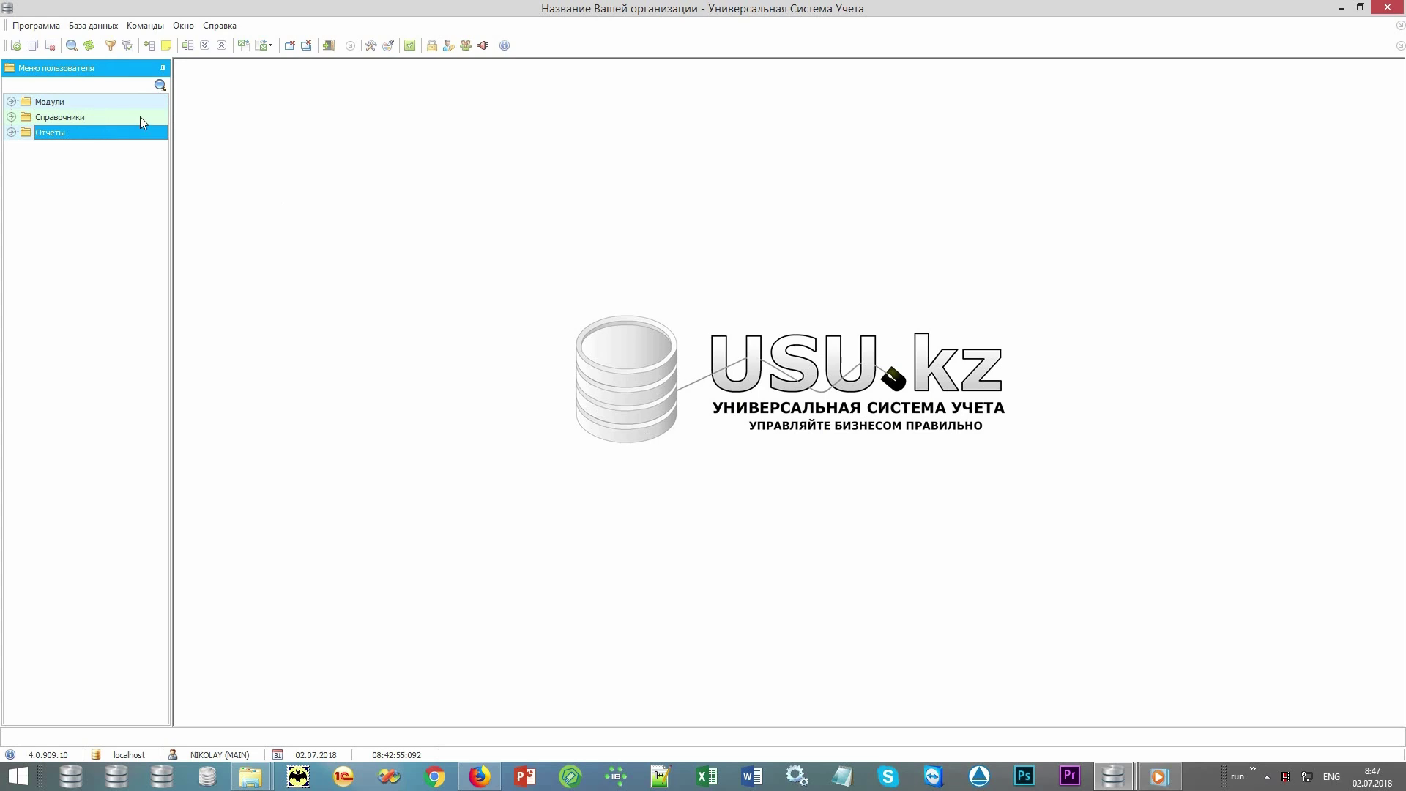
Step: Expand the Деньги group in Справочники and view the Валюты and Способы оплаты directories
double_click(147, 115)
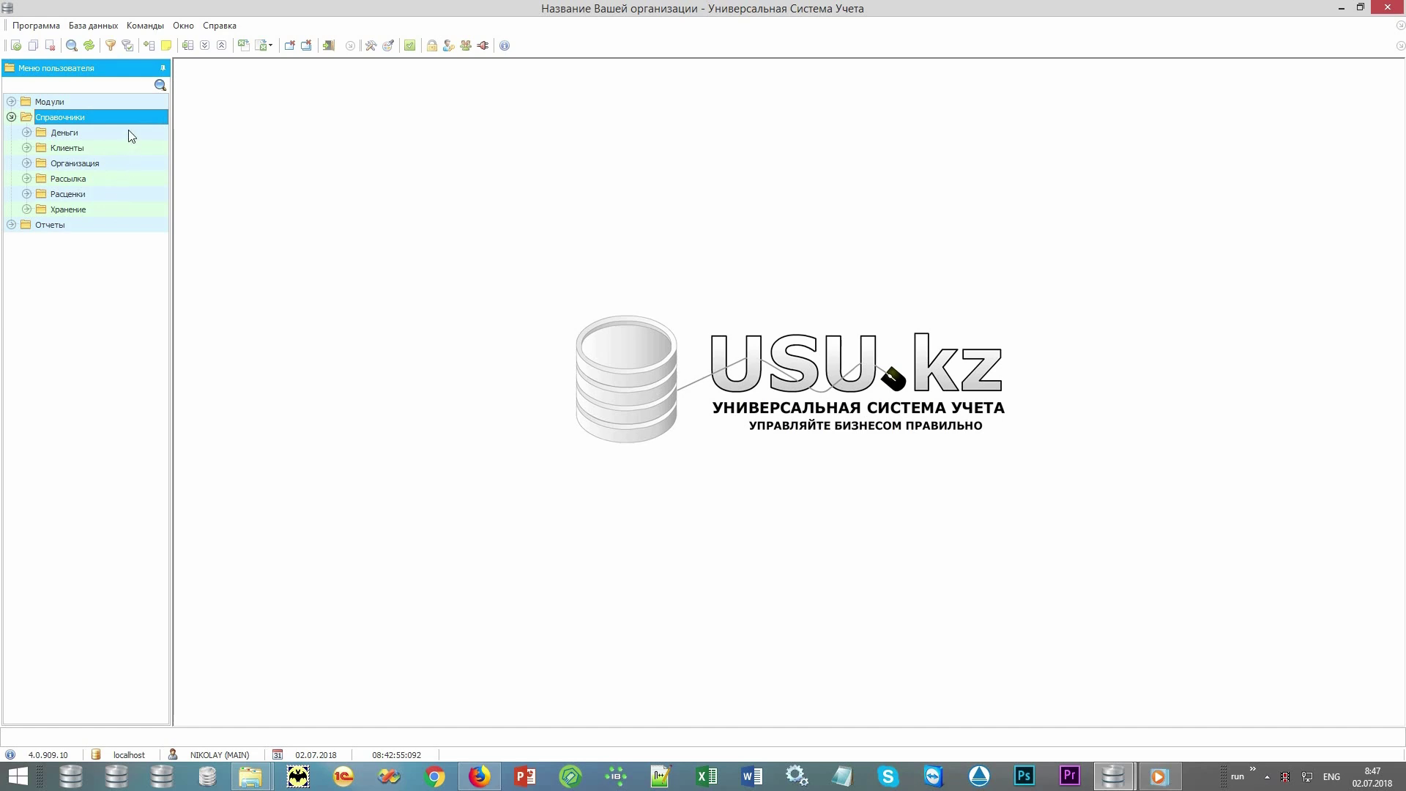
left_click(129, 133)
double_click(129, 134)
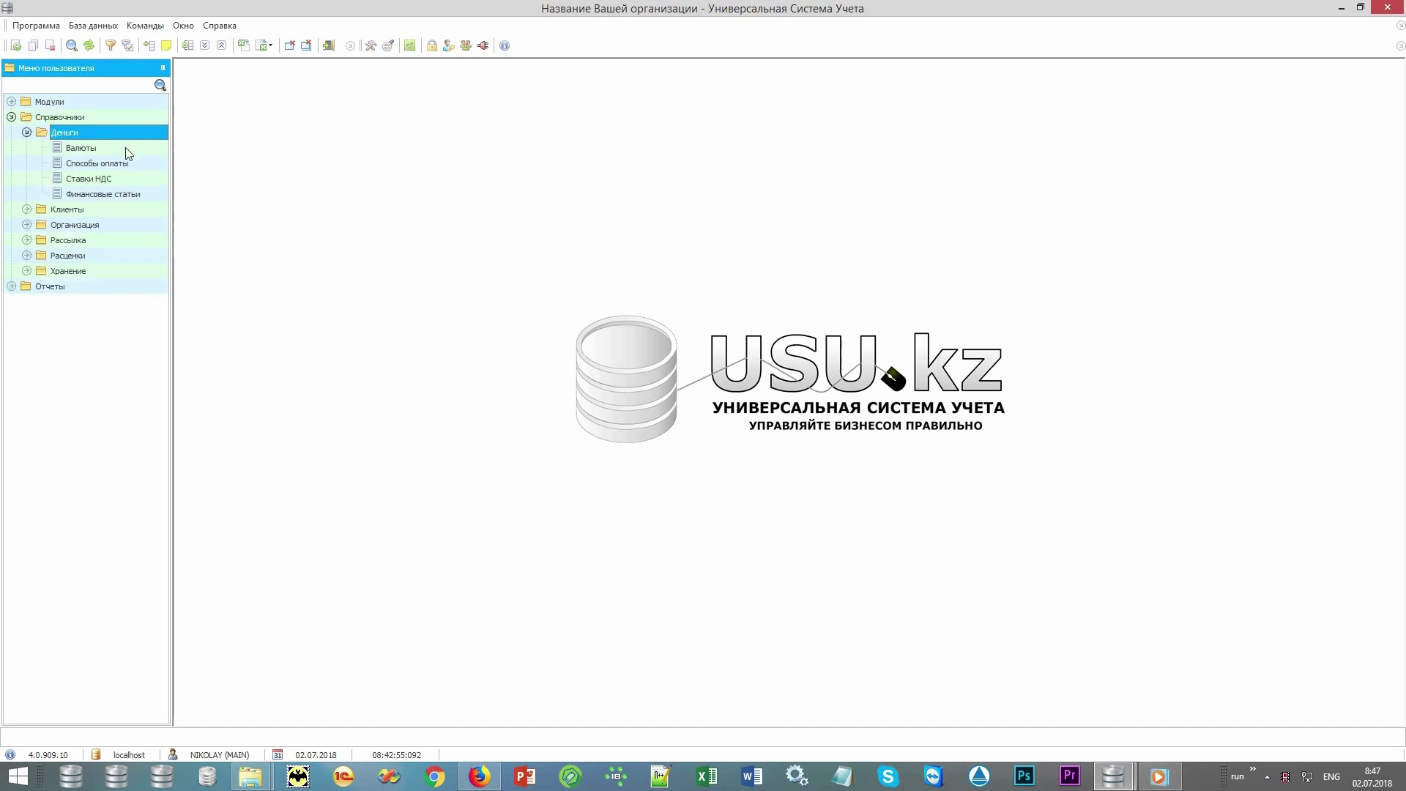
double_click(126, 147)
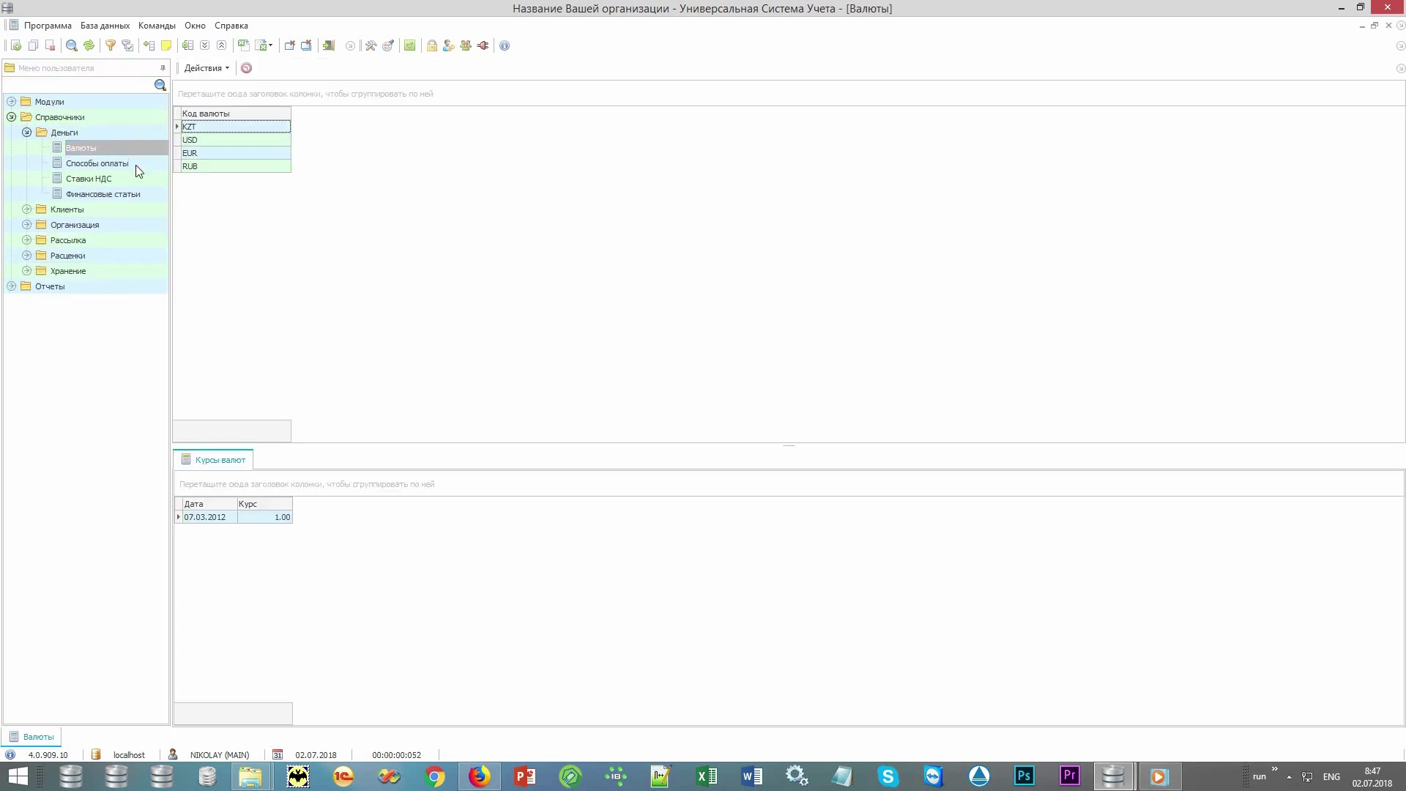
double_click(134, 165)
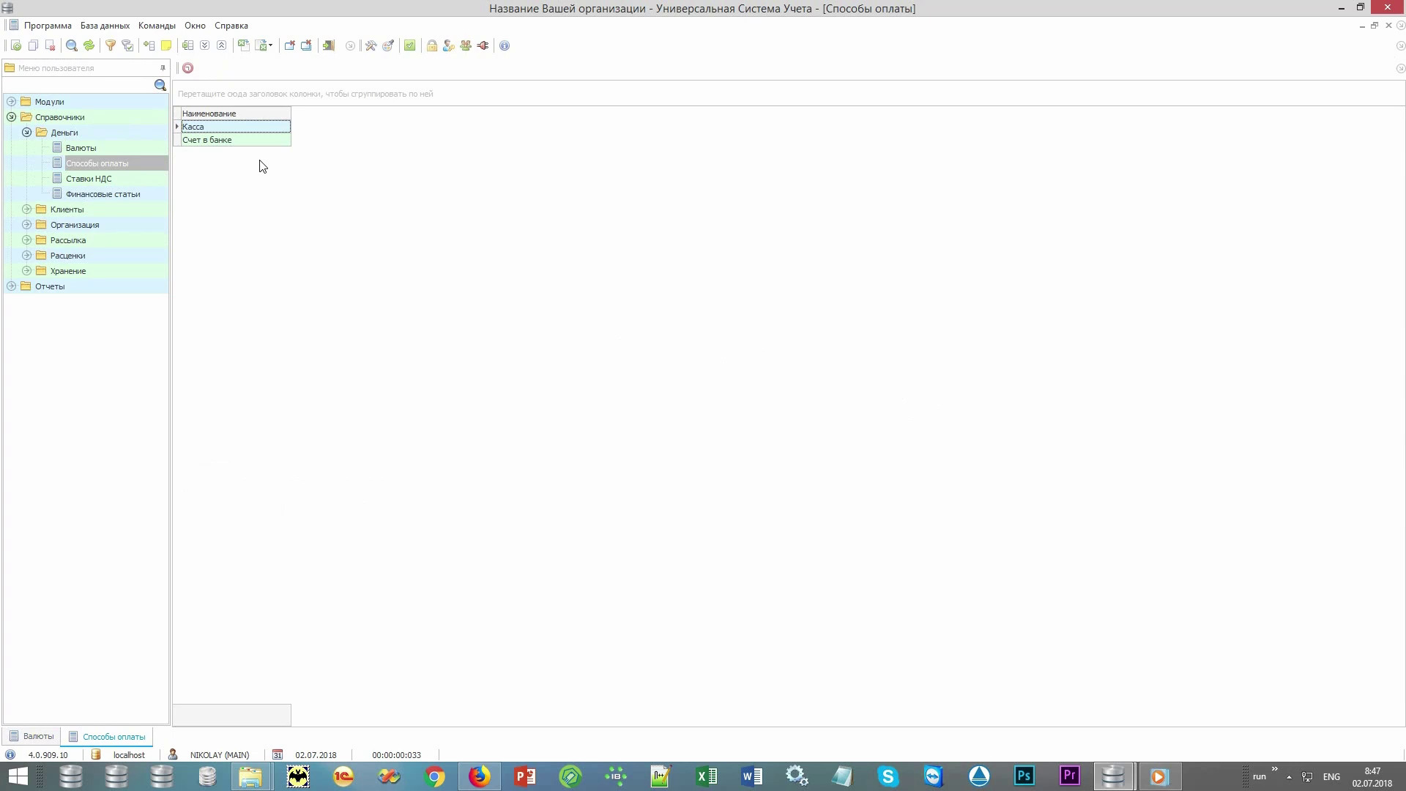
Step: View the Категории контрагентов directory of Клиенты and the Отделения and Сотрудники directories of Организация
double_click(147, 210)
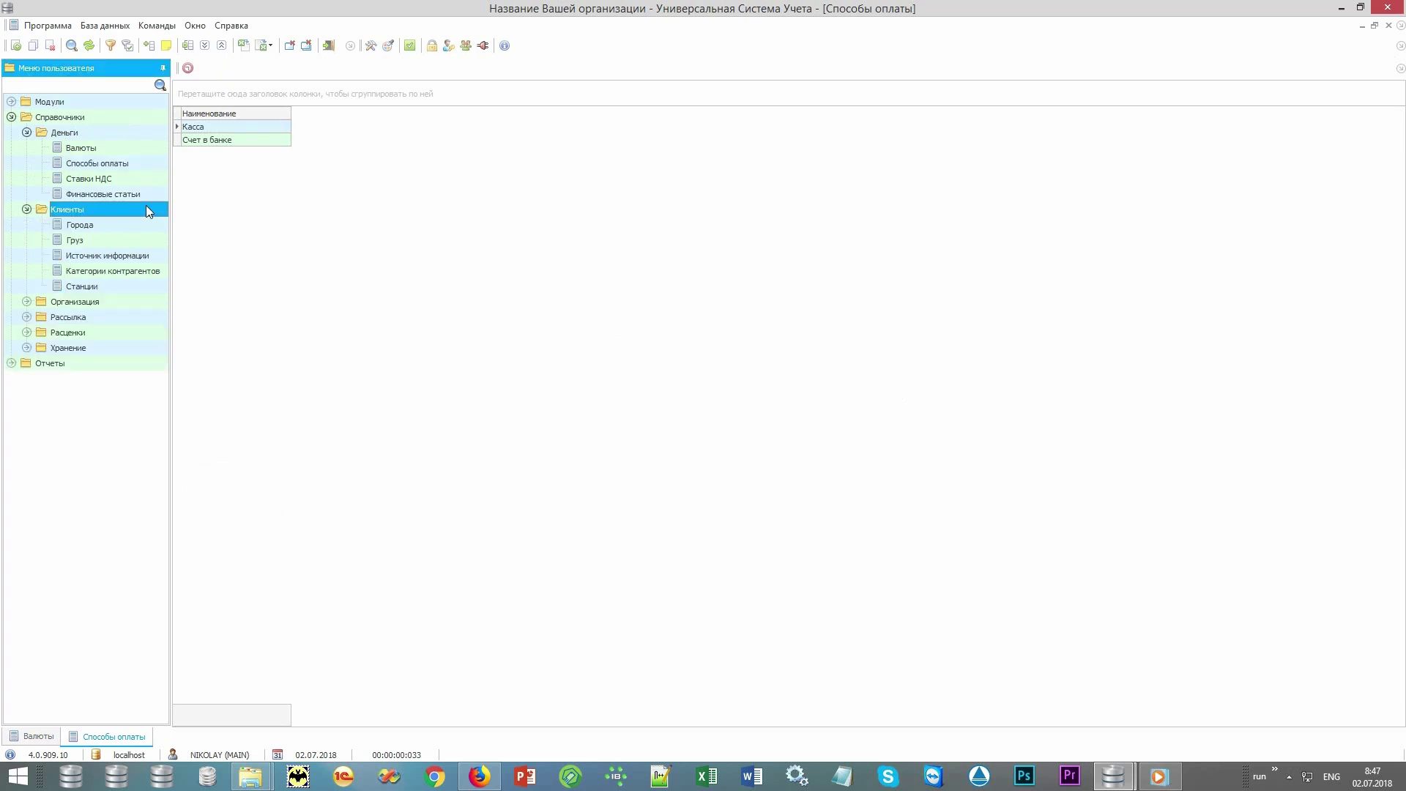
double_click(134, 271)
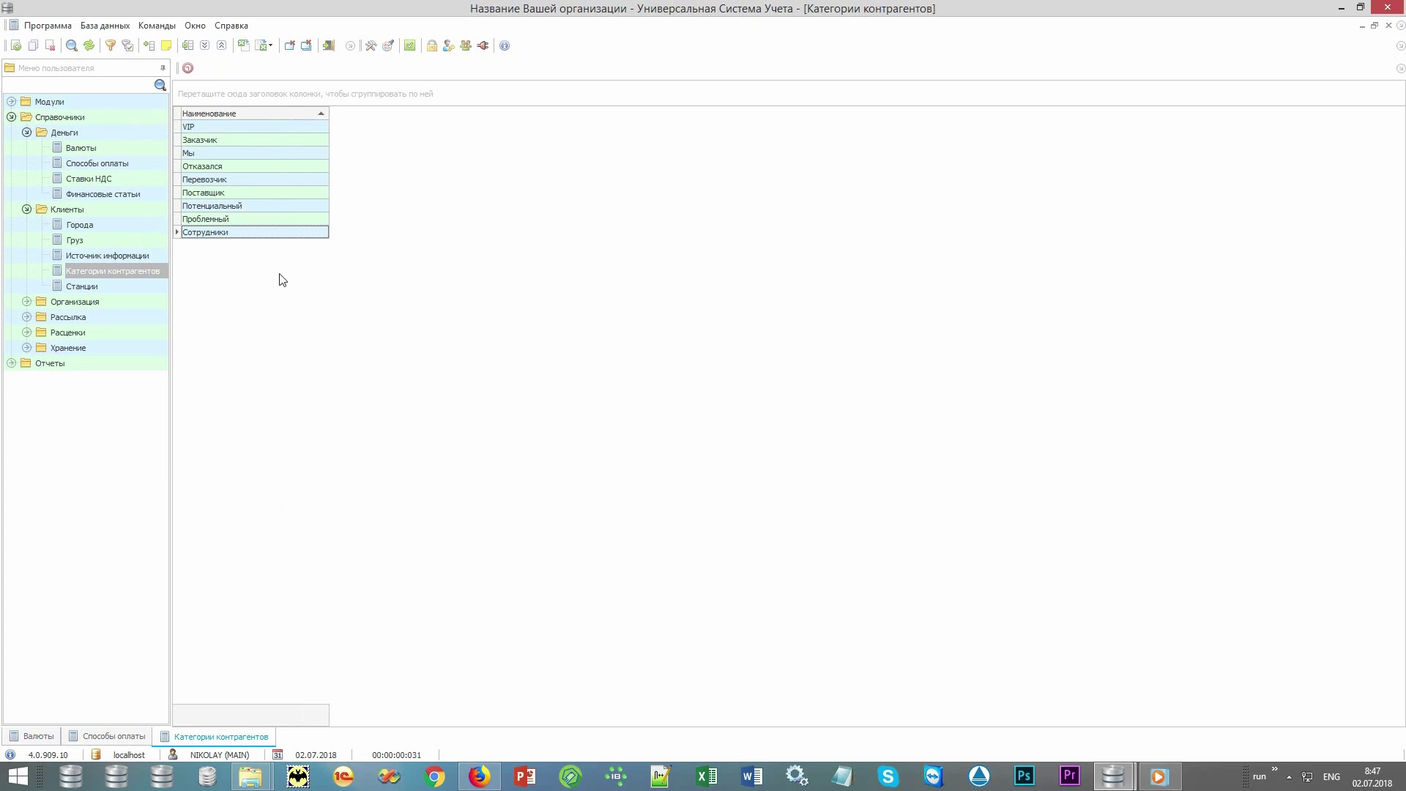
left_click(116, 300)
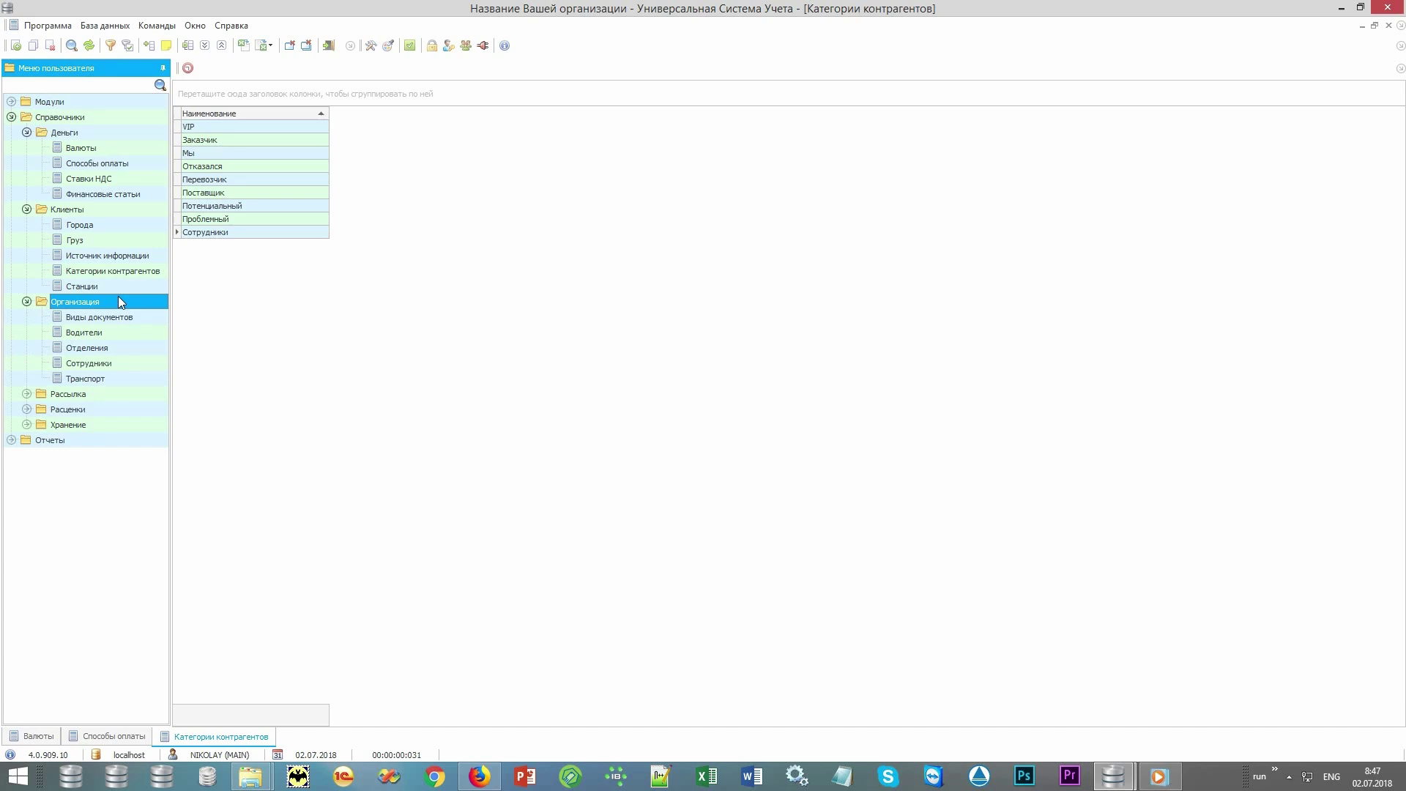
left_click(115, 347)
left_click(122, 363)
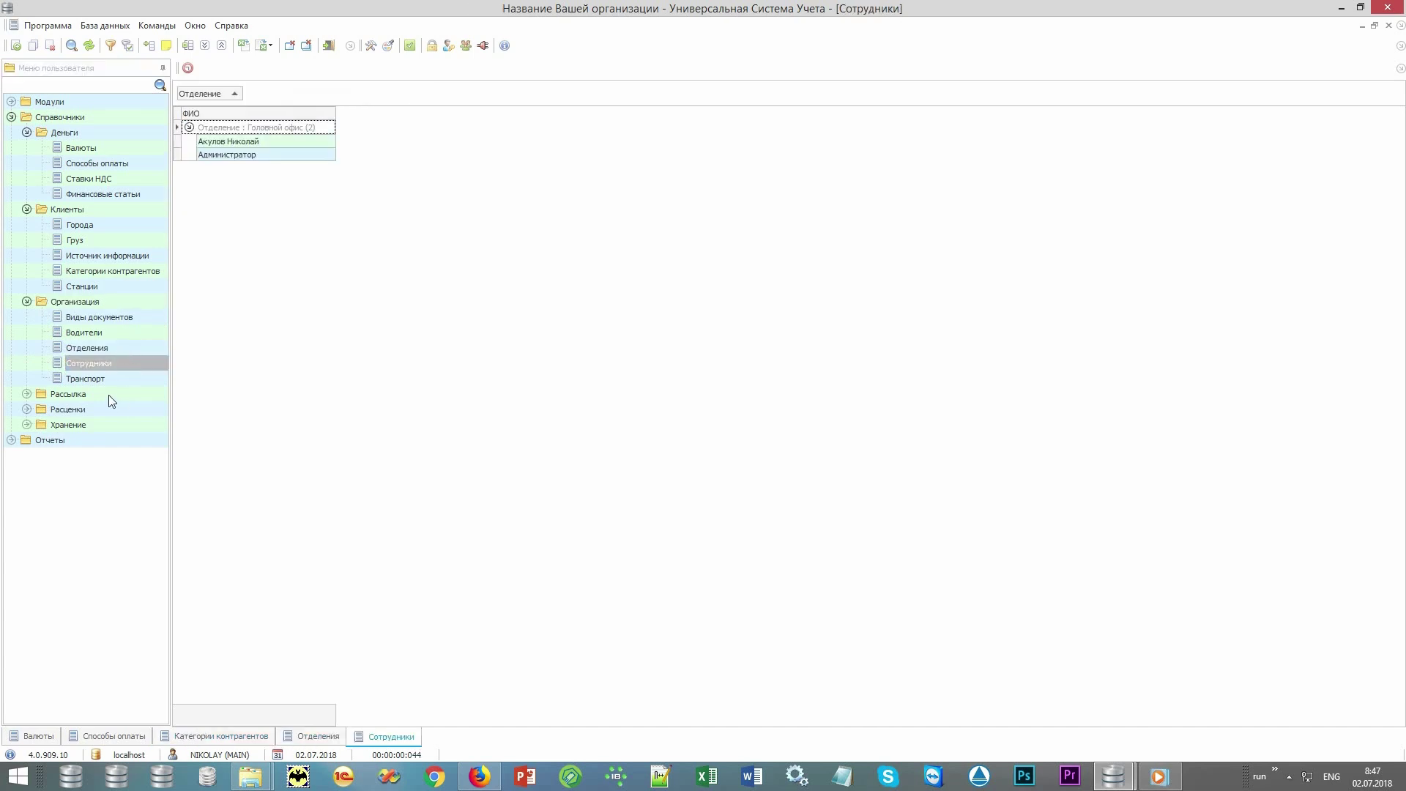
Step: View the message templates in the Шаблоны directory of Рассылка, going down to Груз прибыл
left_click(109, 394)
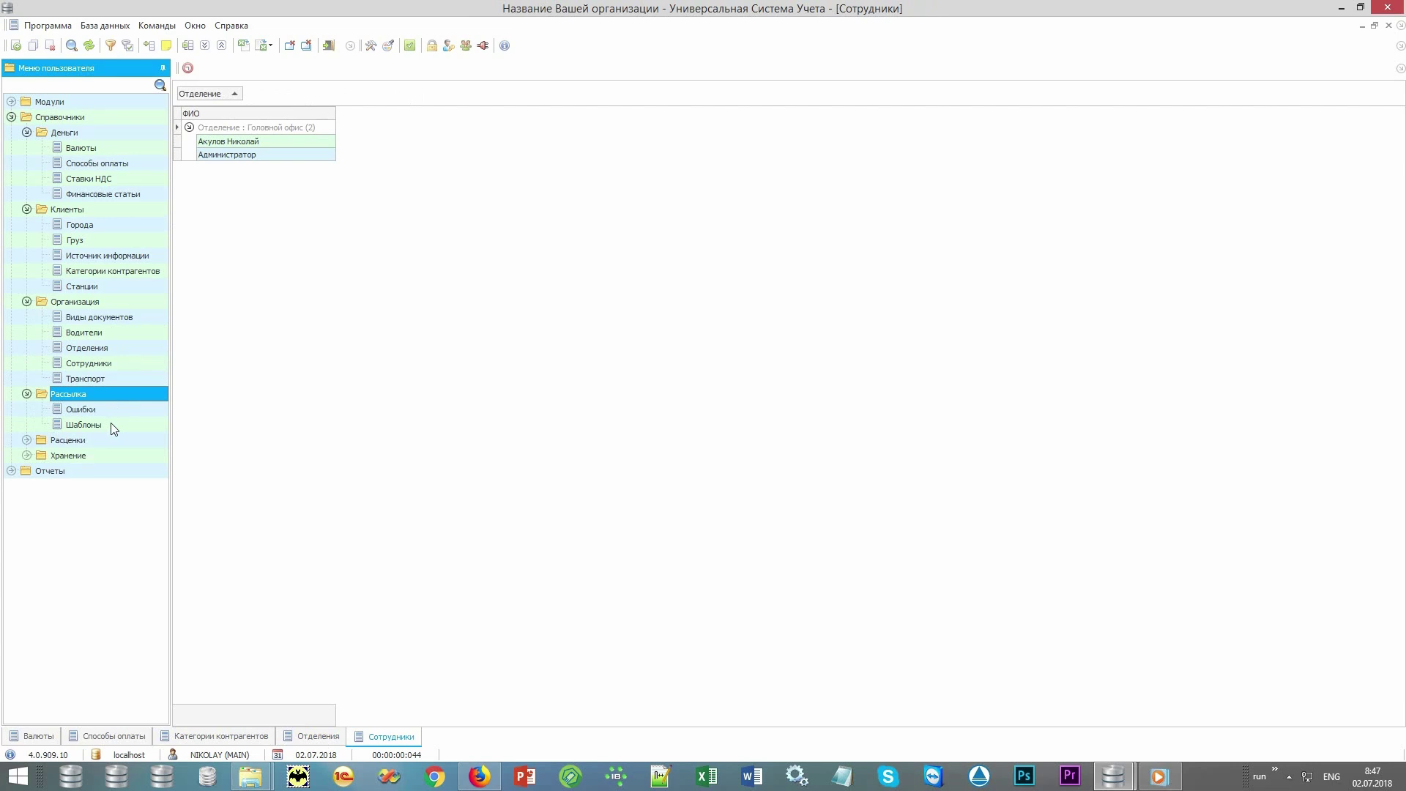
left_click(114, 427)
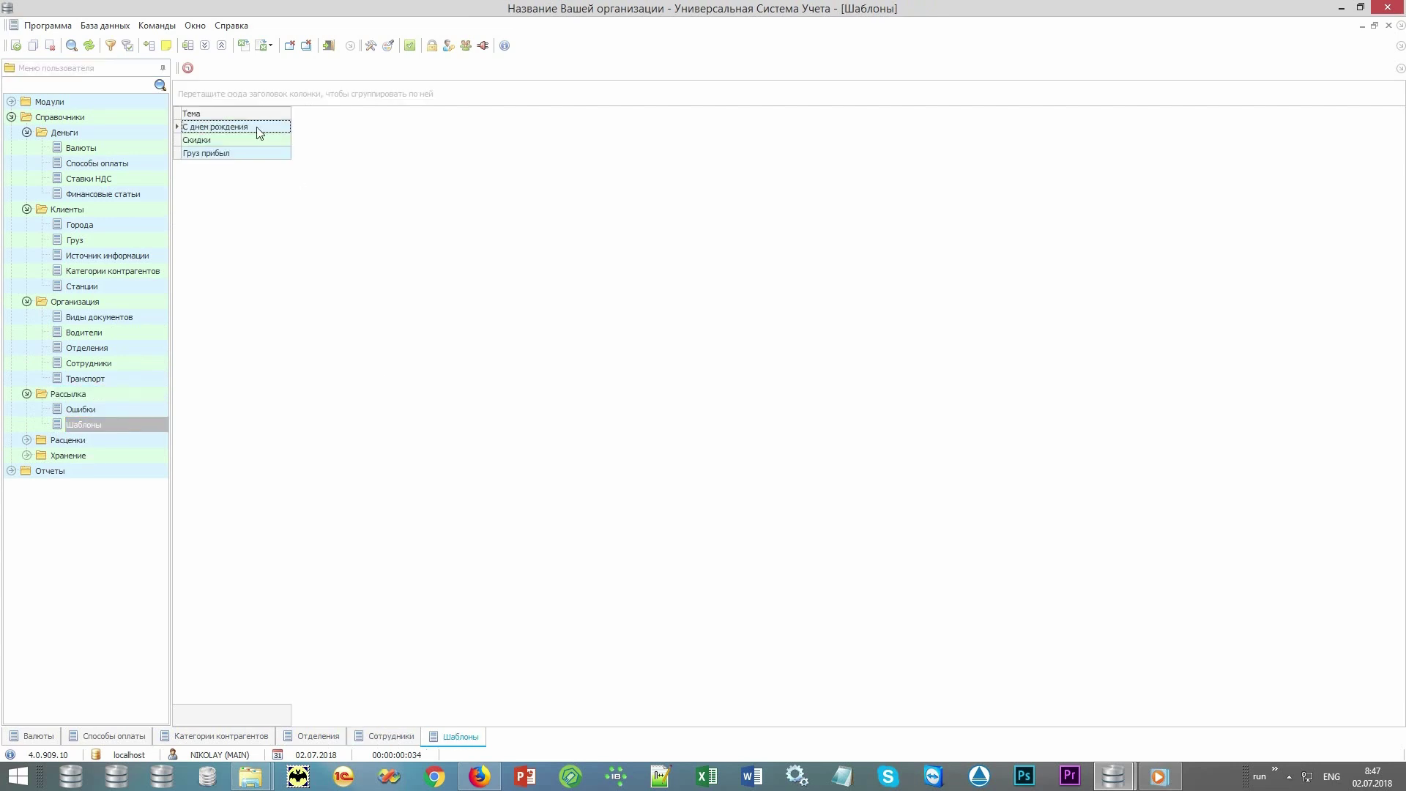
key("Down")
left_click(251, 156)
Step: Generate the Массовая рассылка report from Отчеты with its category, city and country parameters empty
double_click(132, 472)
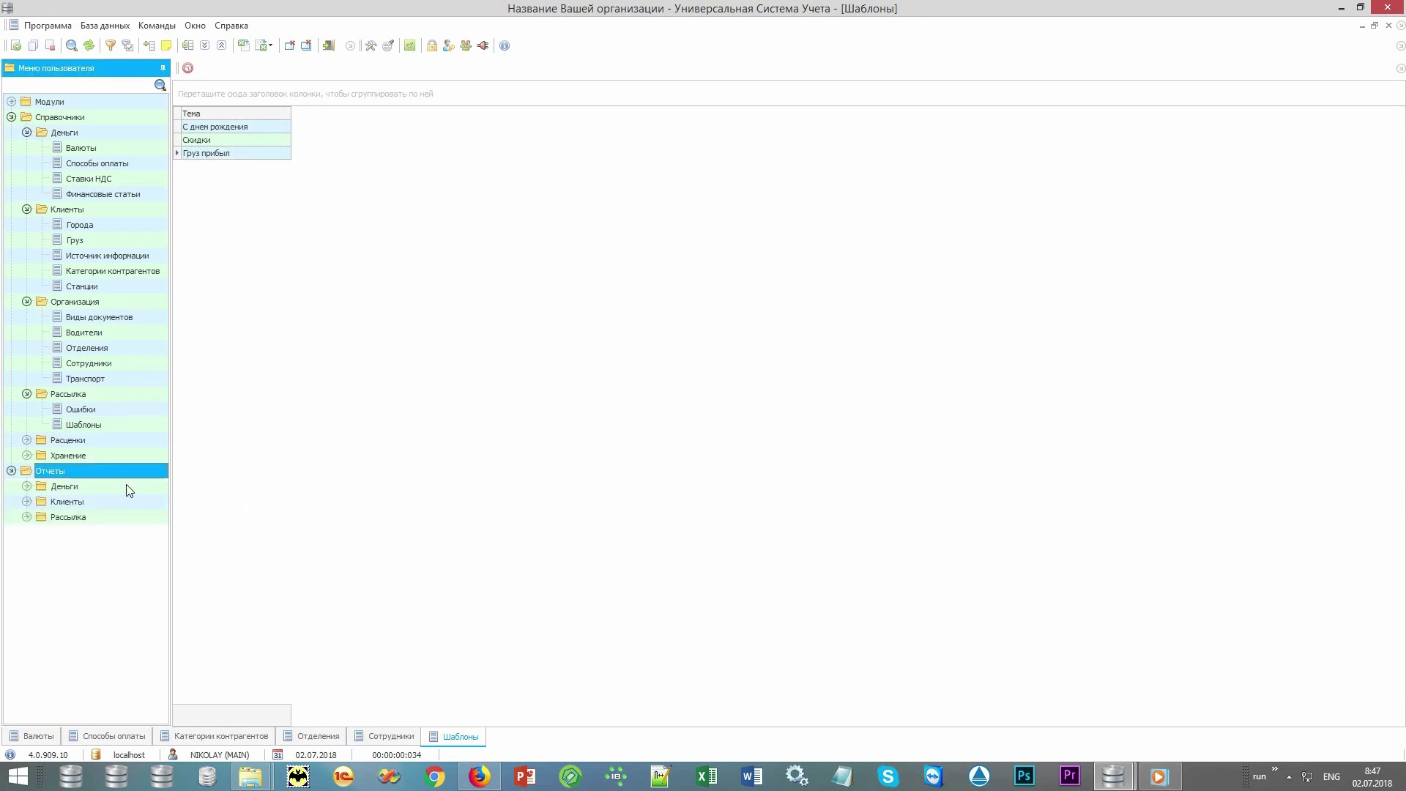
double_click(98, 520)
double_click(117, 549)
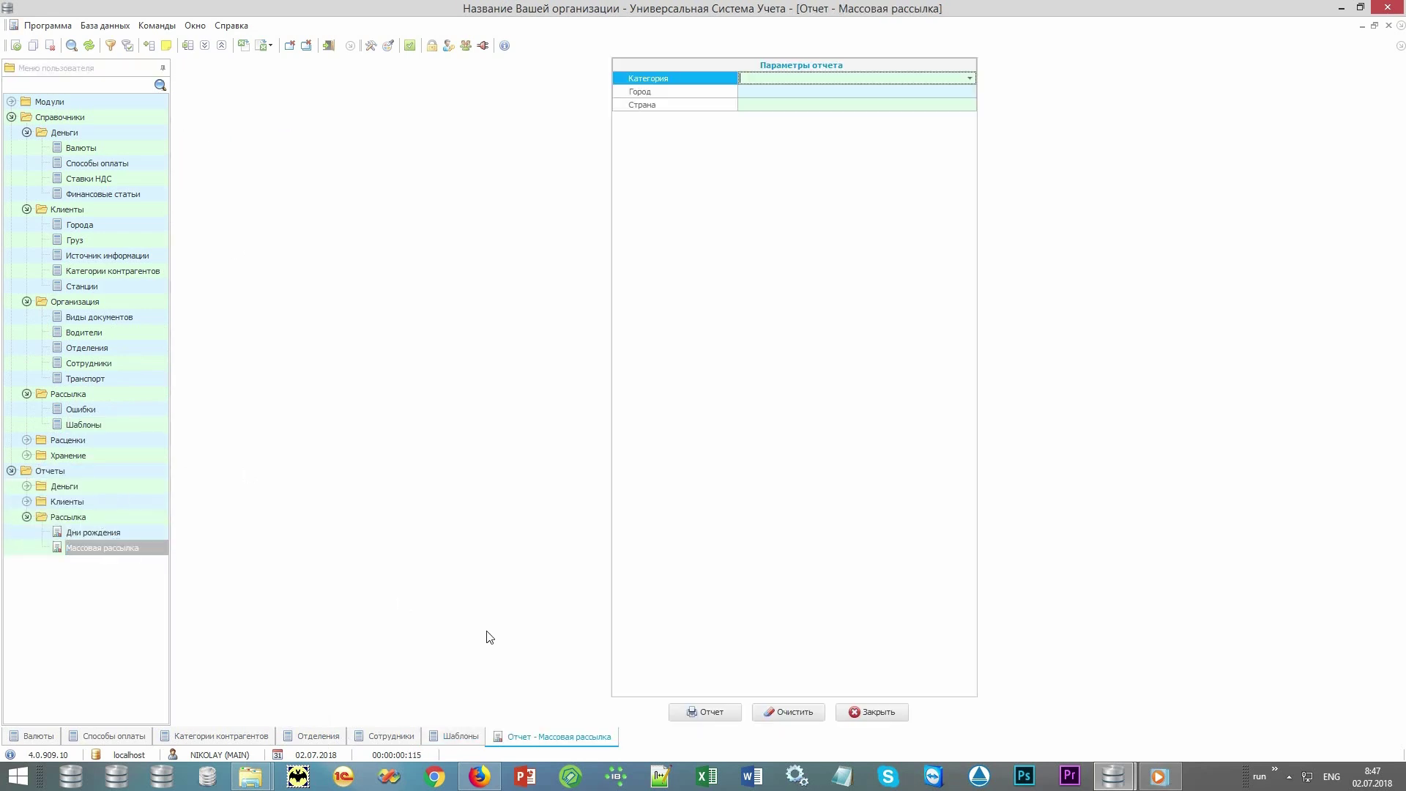
left_click(700, 711)
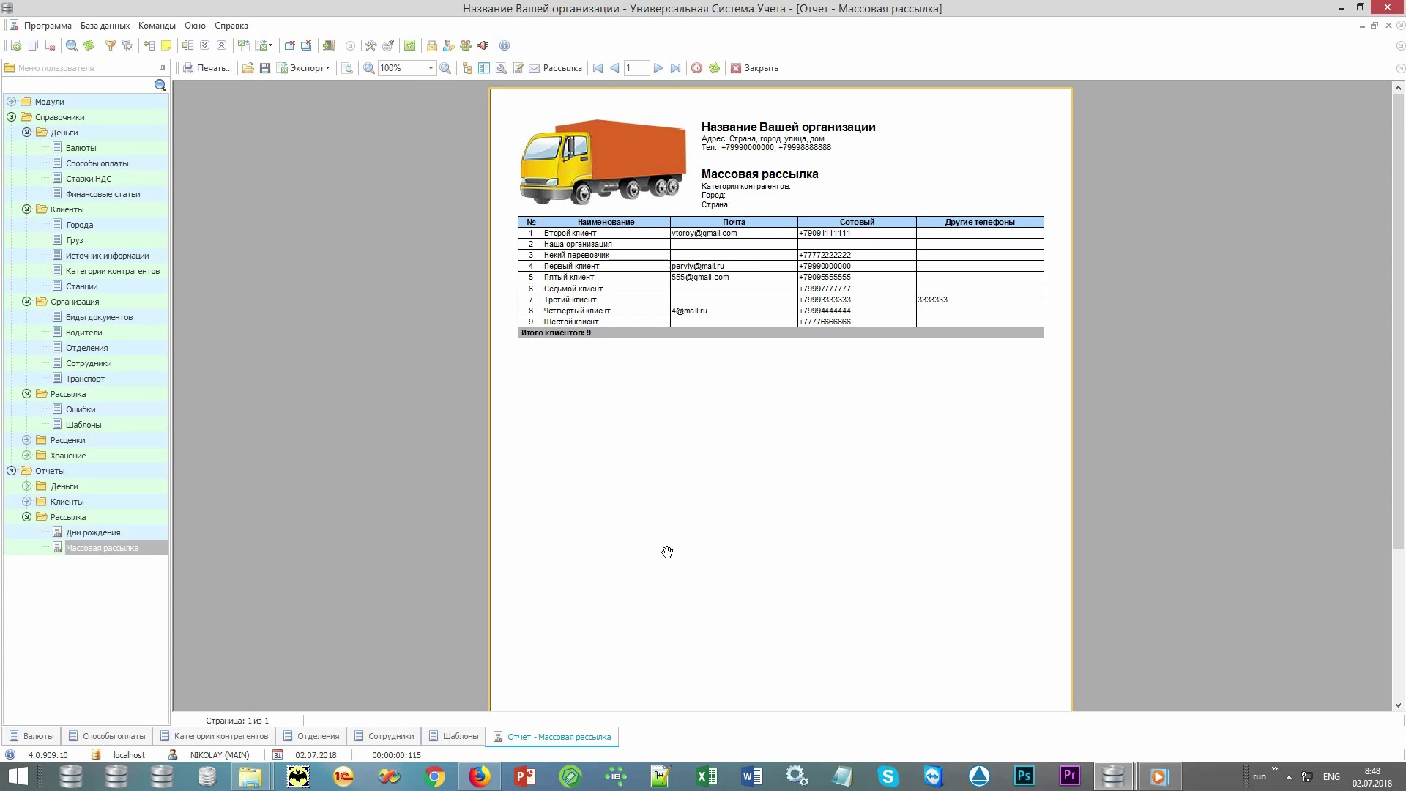
Step: Start a mailing from the report and examine its Email, SMS, Viber and voice call channels
left_click(564, 68)
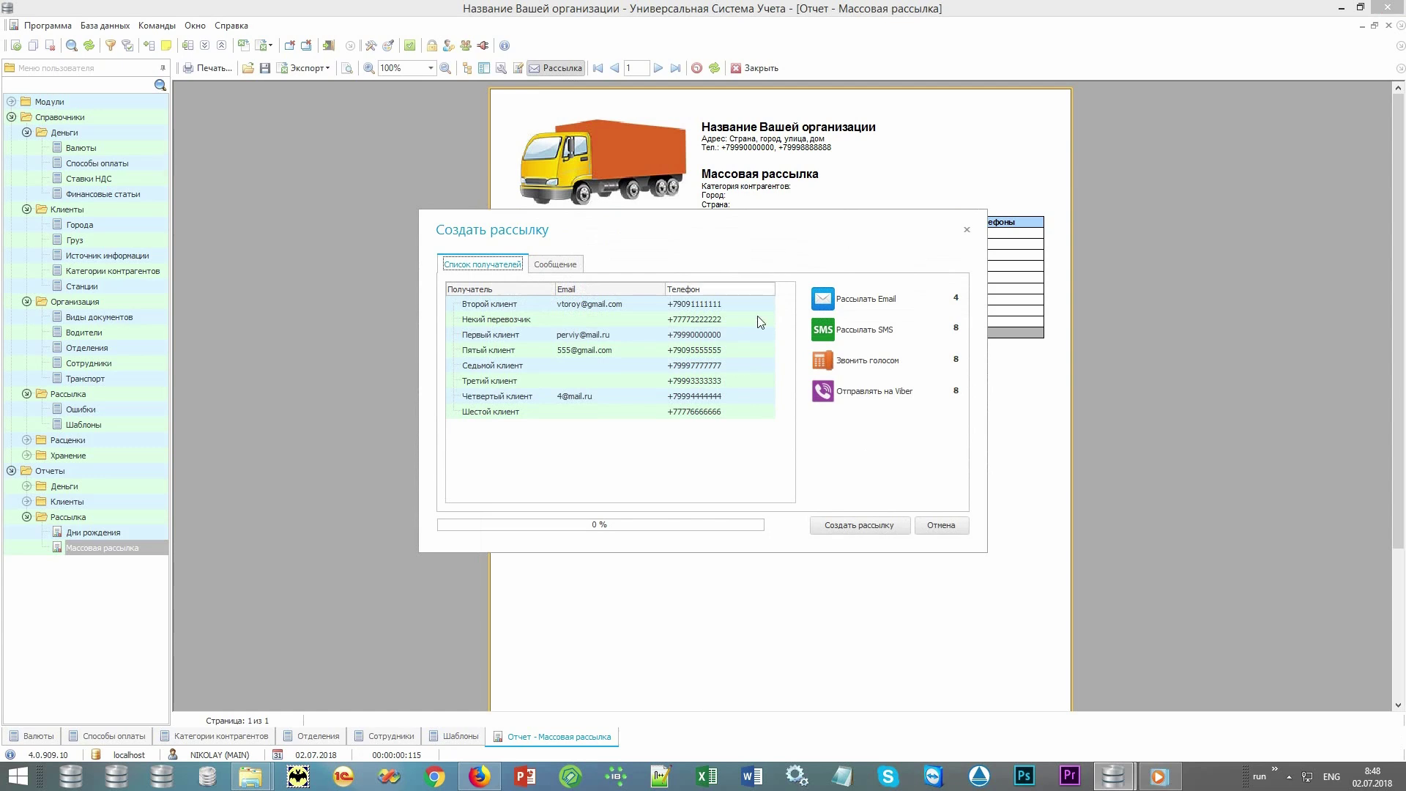
left_click(894, 302)
left_click(884, 336)
left_click(885, 394)
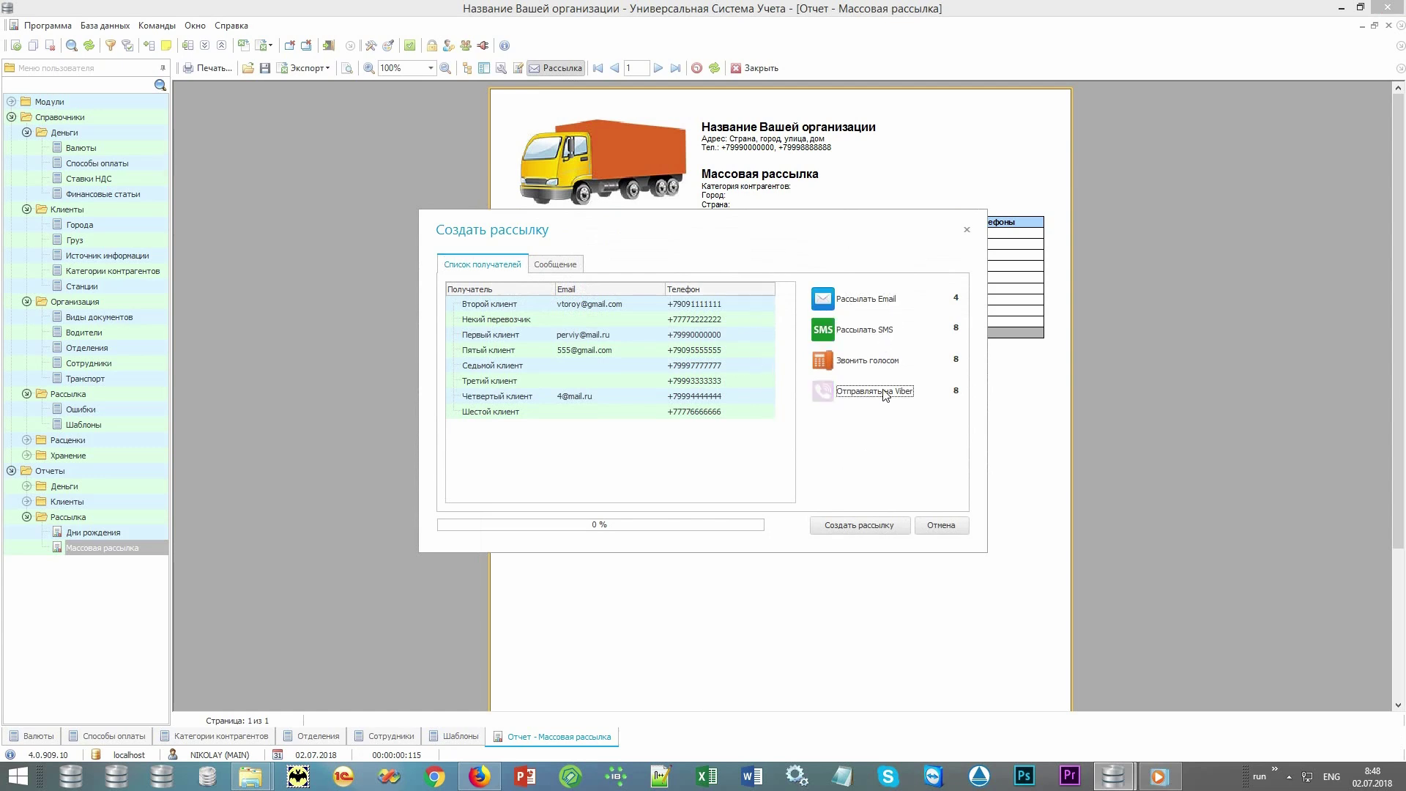
left_click(889, 362)
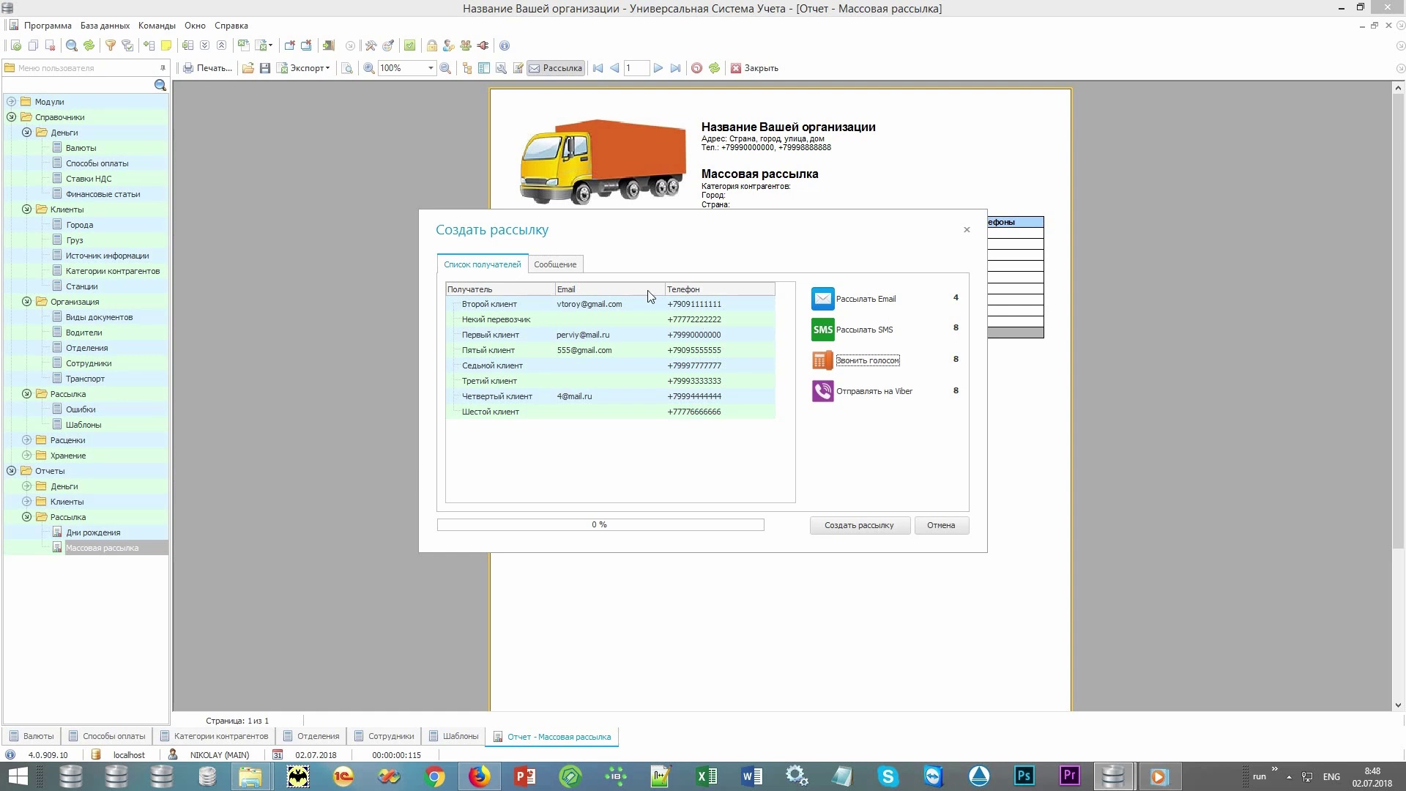
Step: View the message templates offered for the new mailing's text and cancel the mailing
left_click(567, 264)
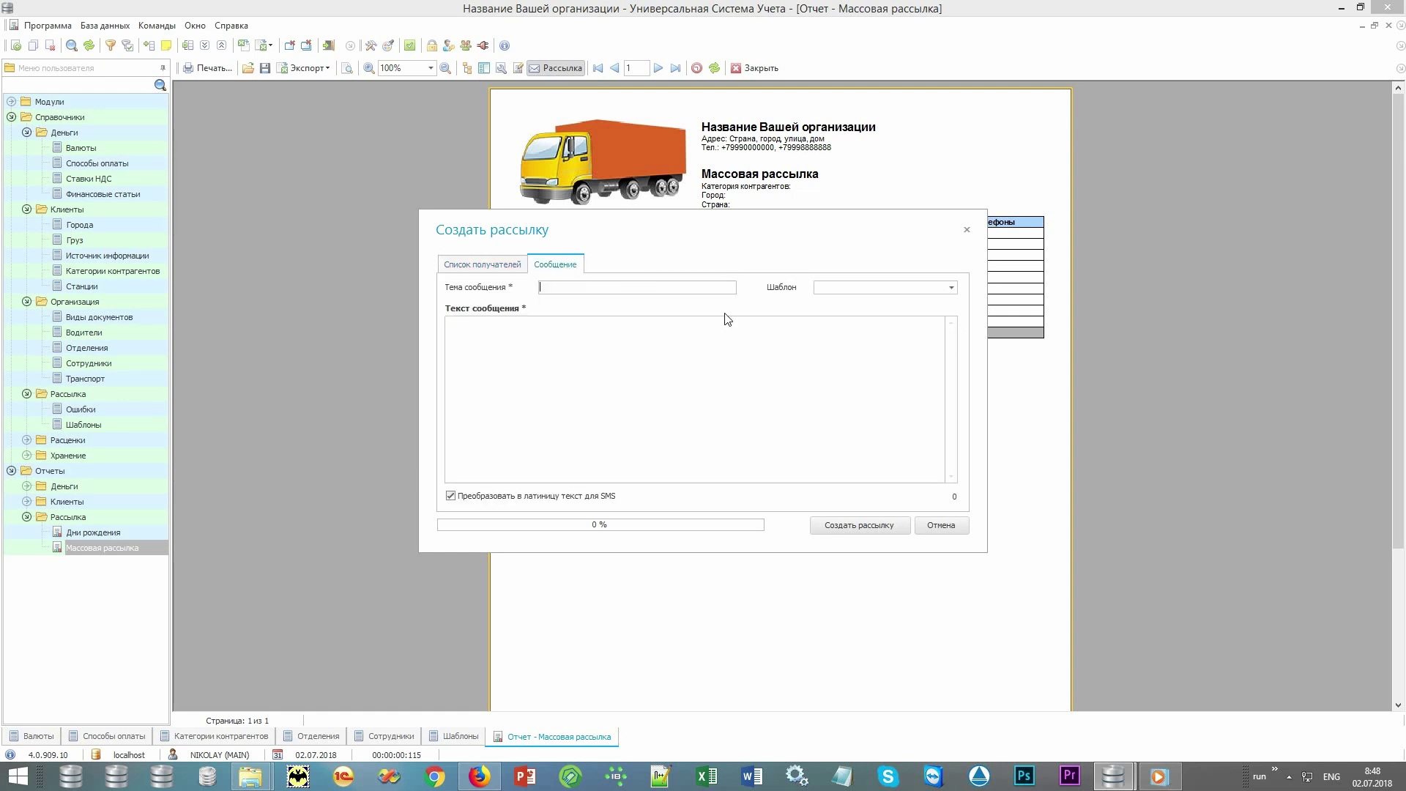
left_click(951, 288)
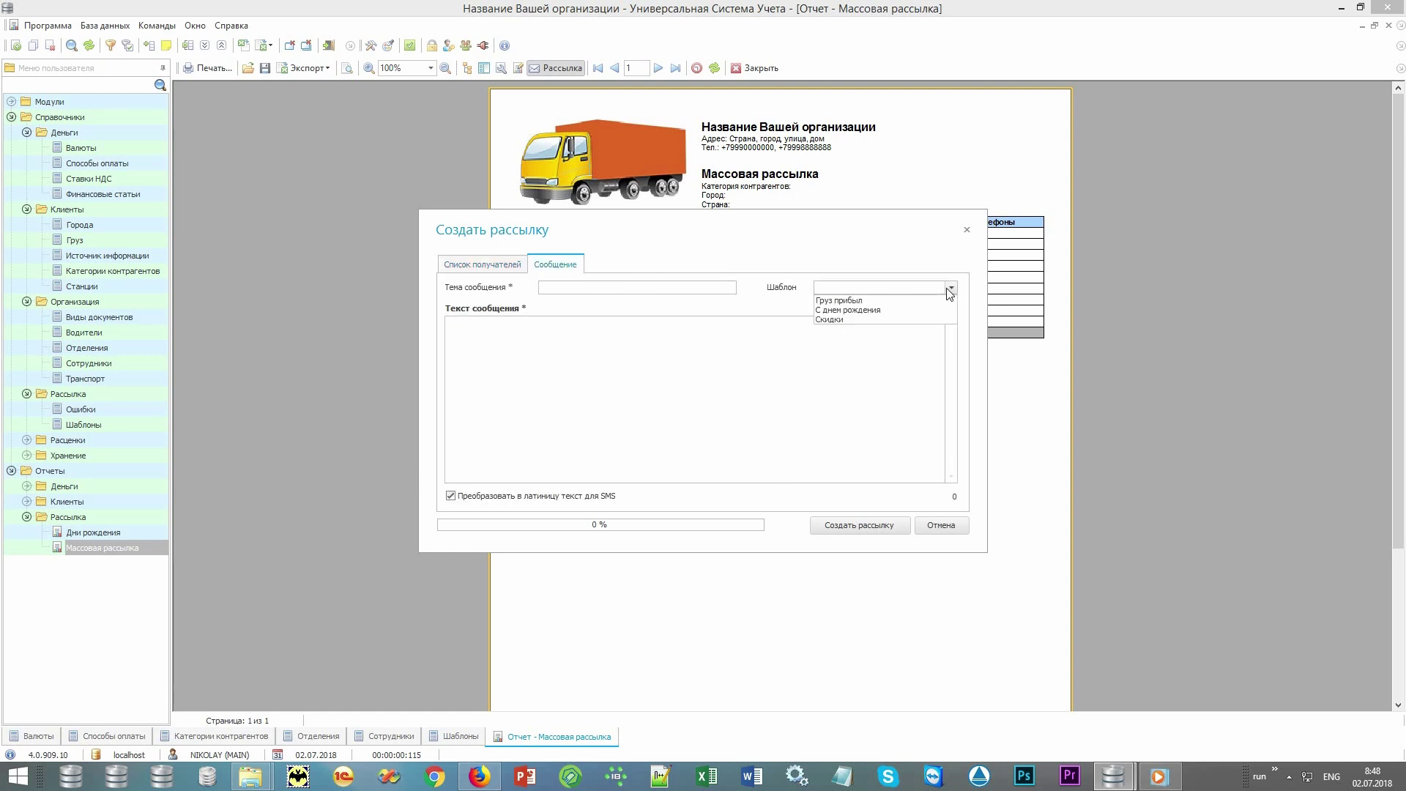
left_click(950, 289)
left_click(941, 525)
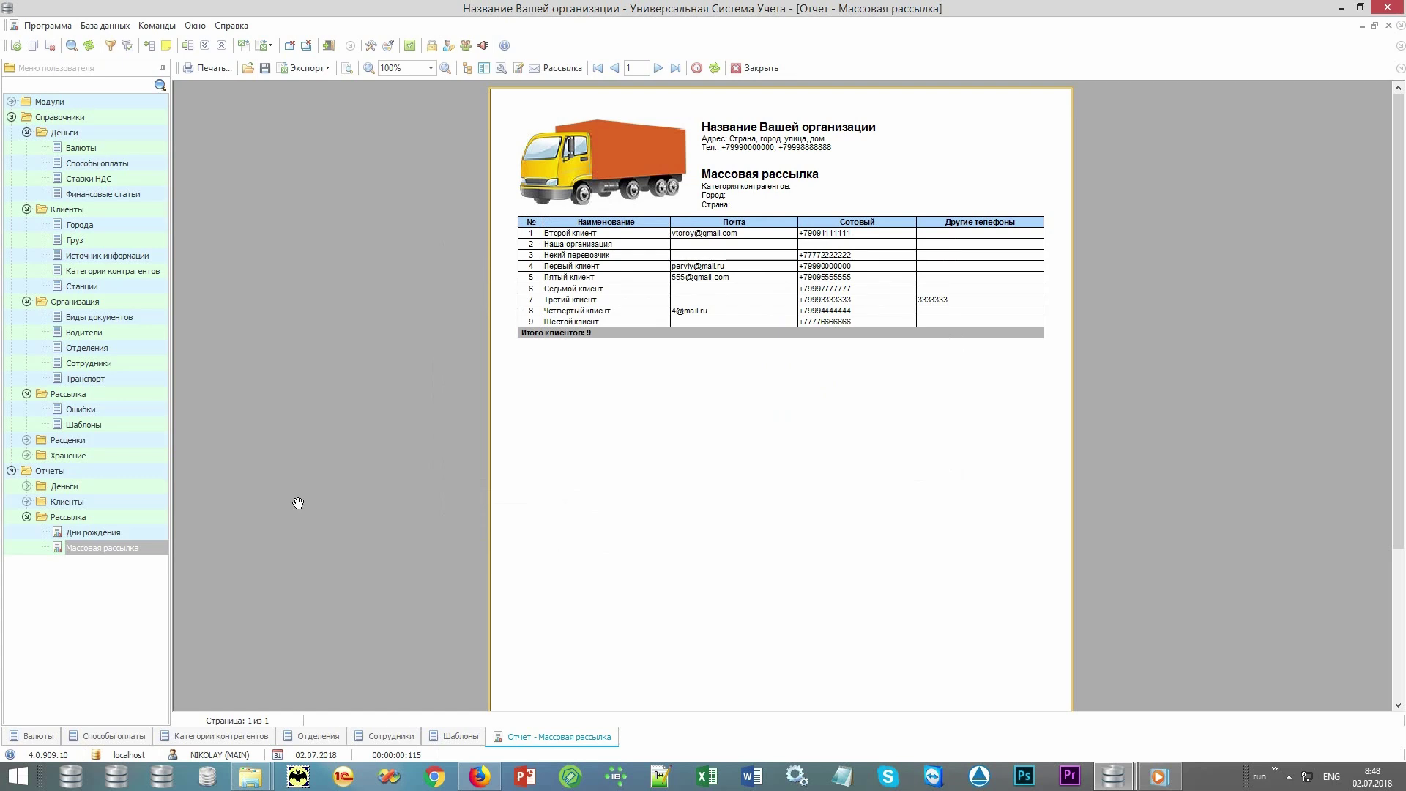
Step: View the Тарифы directory of Расценки and the Ячейки directory of Хранение
double_click(140, 440)
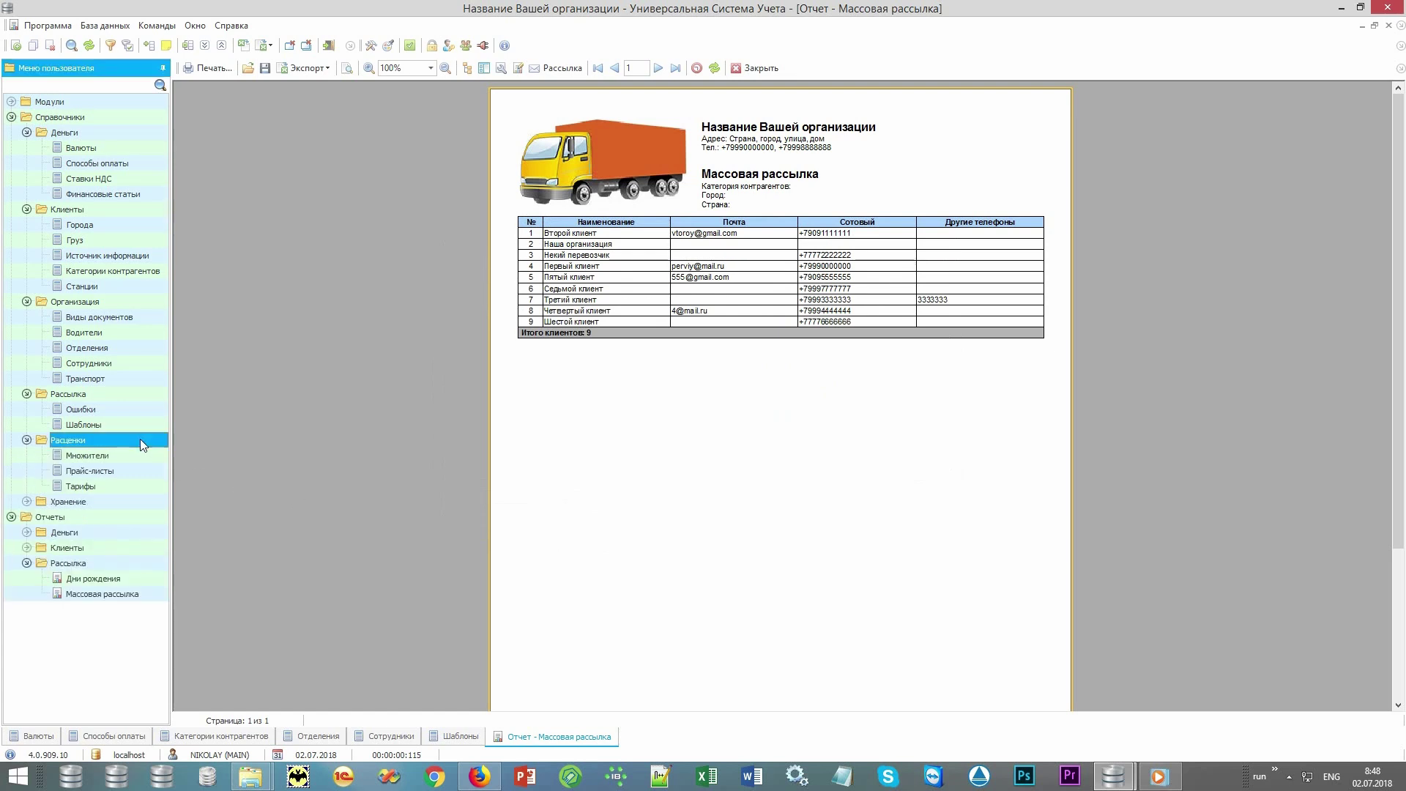
double_click(110, 486)
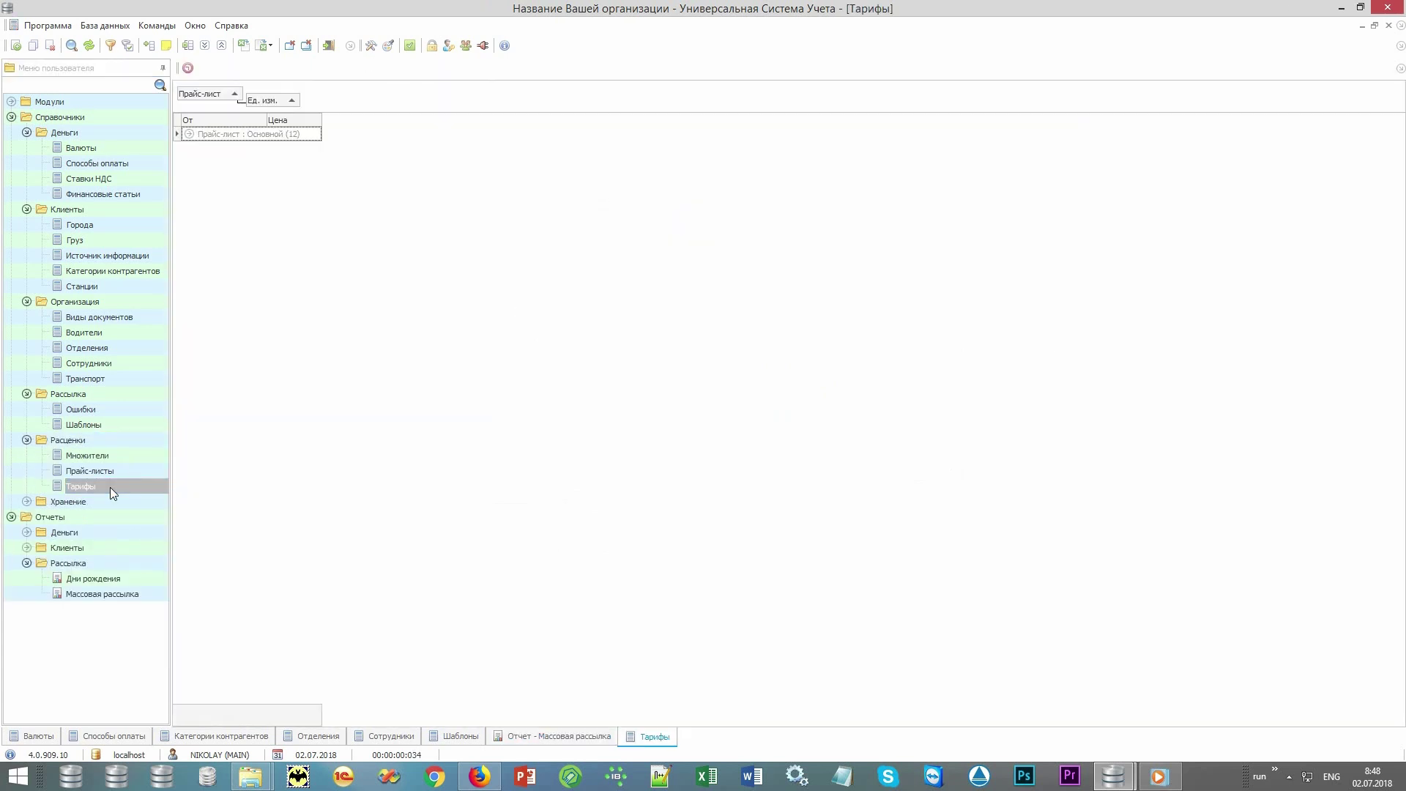
double_click(112, 502)
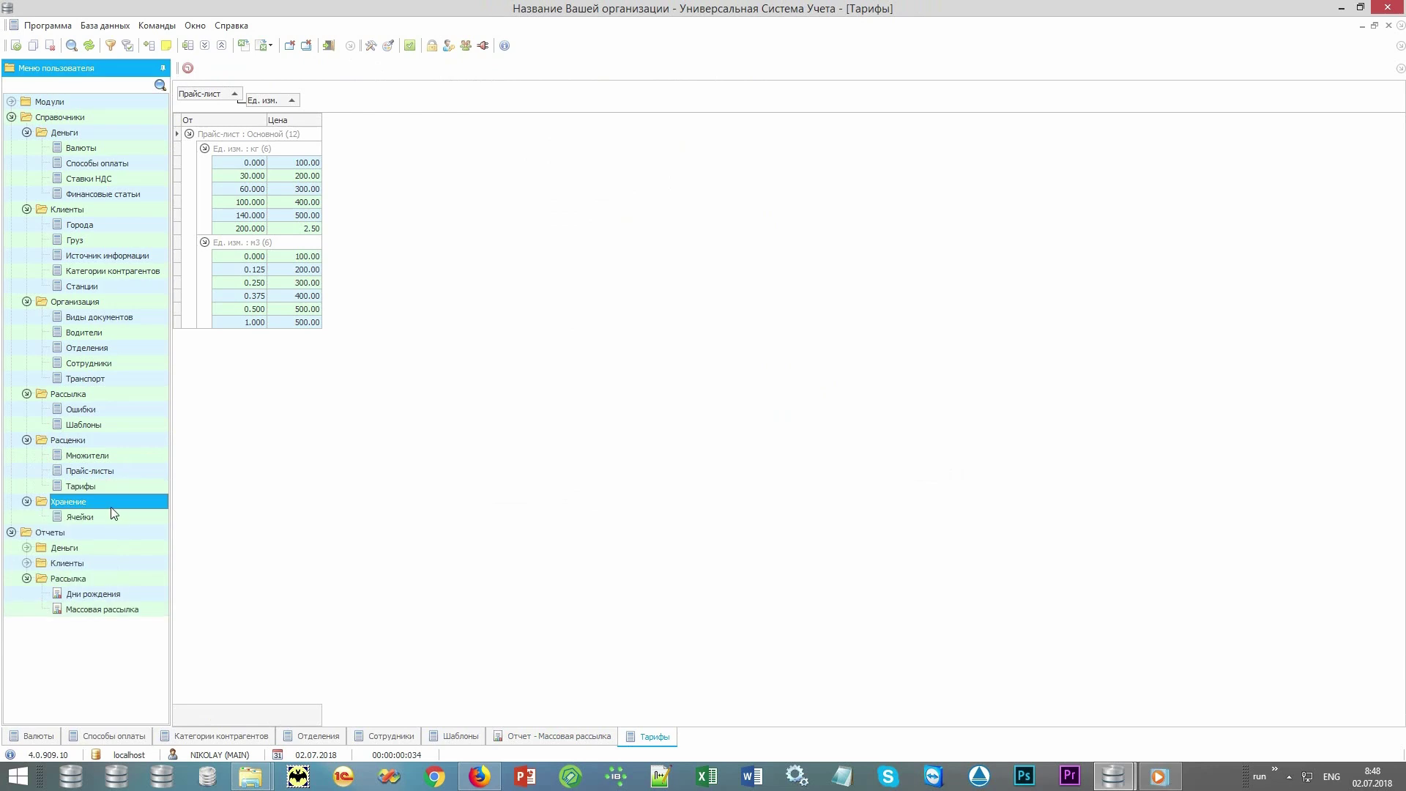
double_click(112, 516)
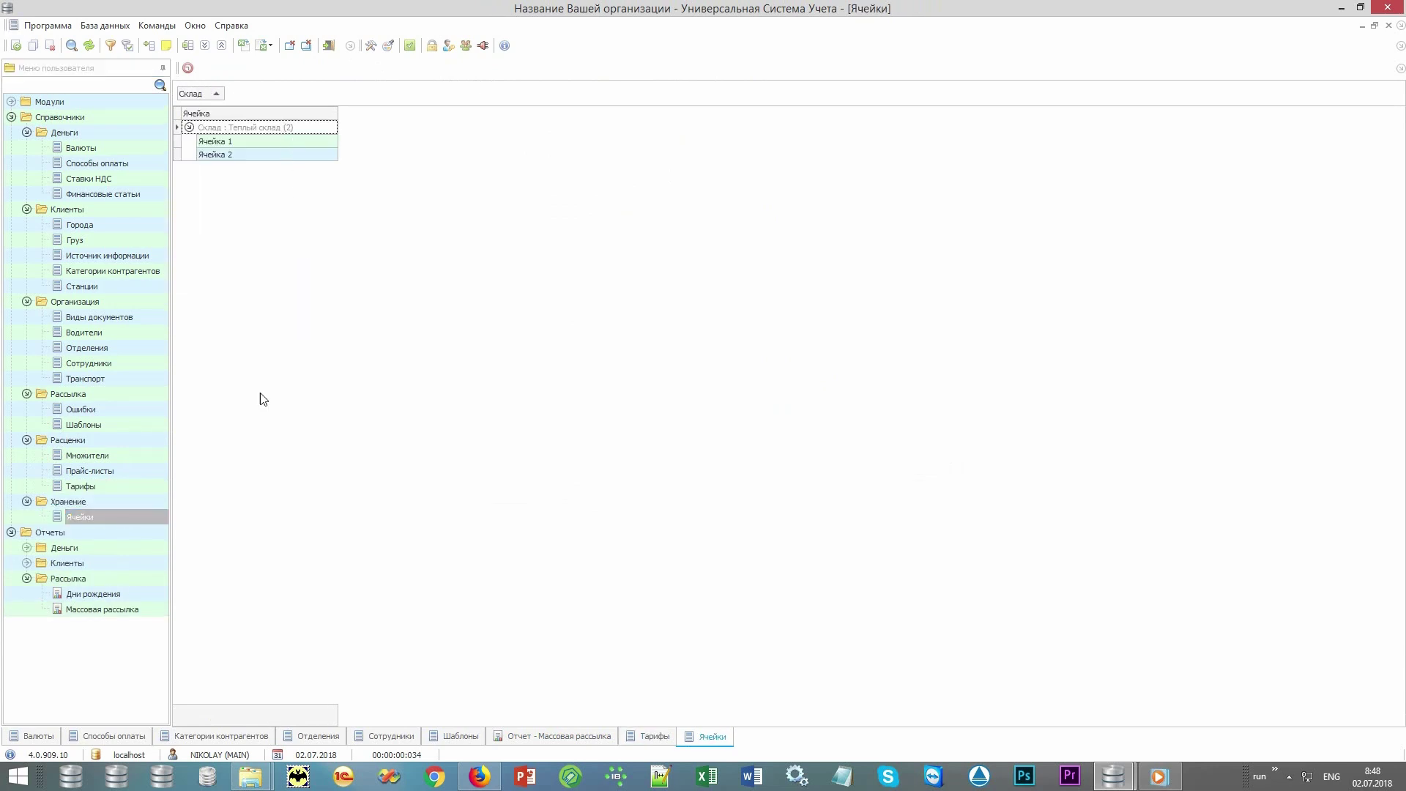
Step: Collapse the Отчеты and Справочники sections of the user menu and expand Модули
left_click(27, 578)
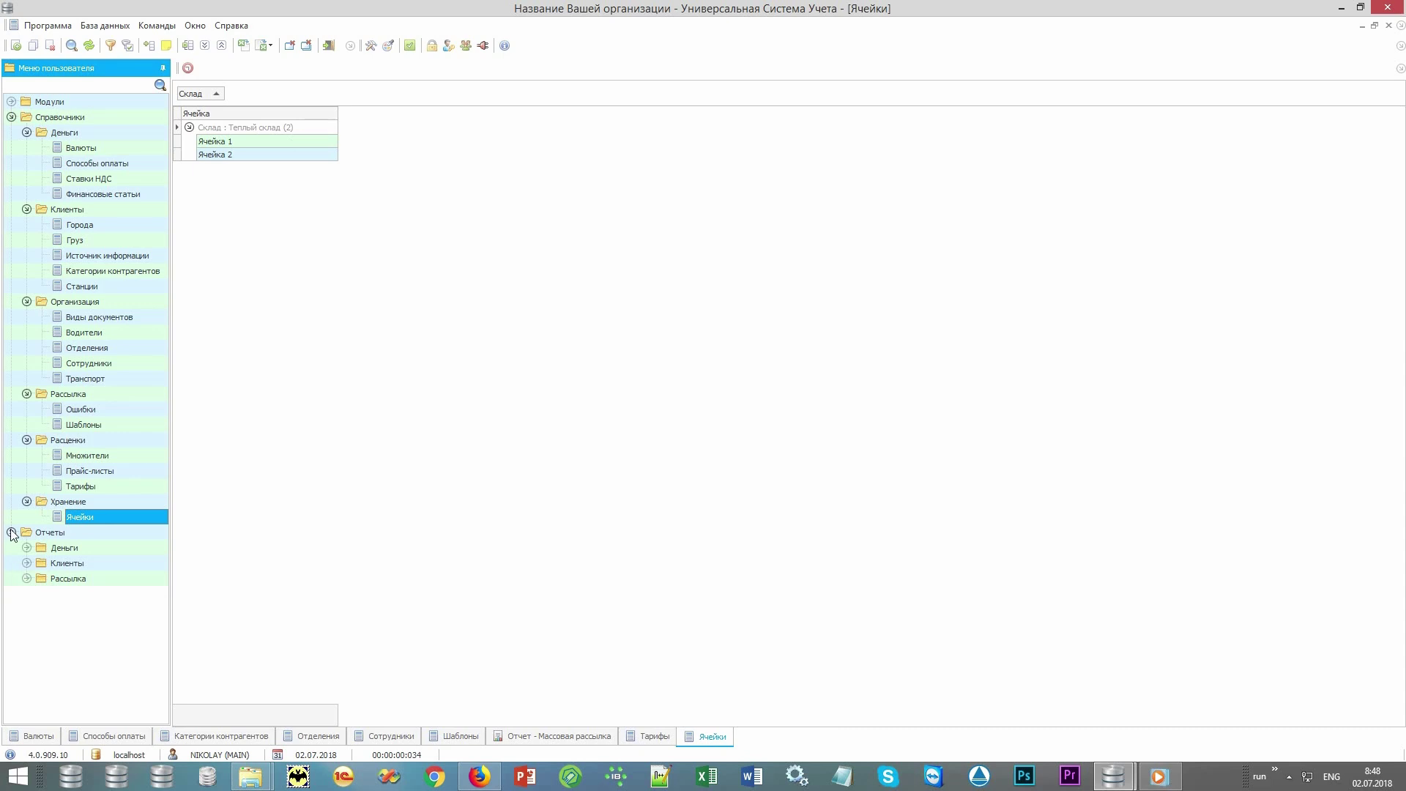
left_click(11, 534)
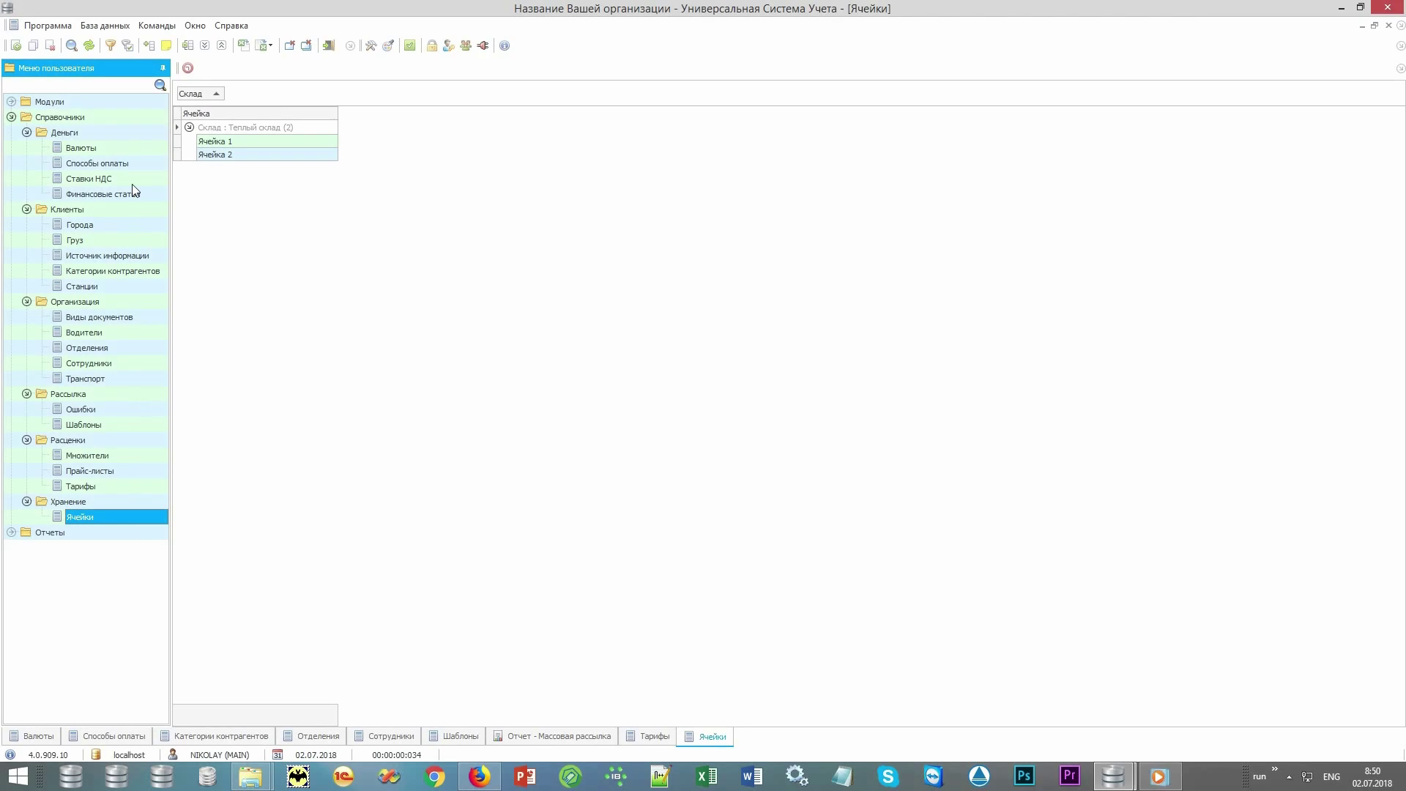
double_click(131, 119)
double_click(139, 103)
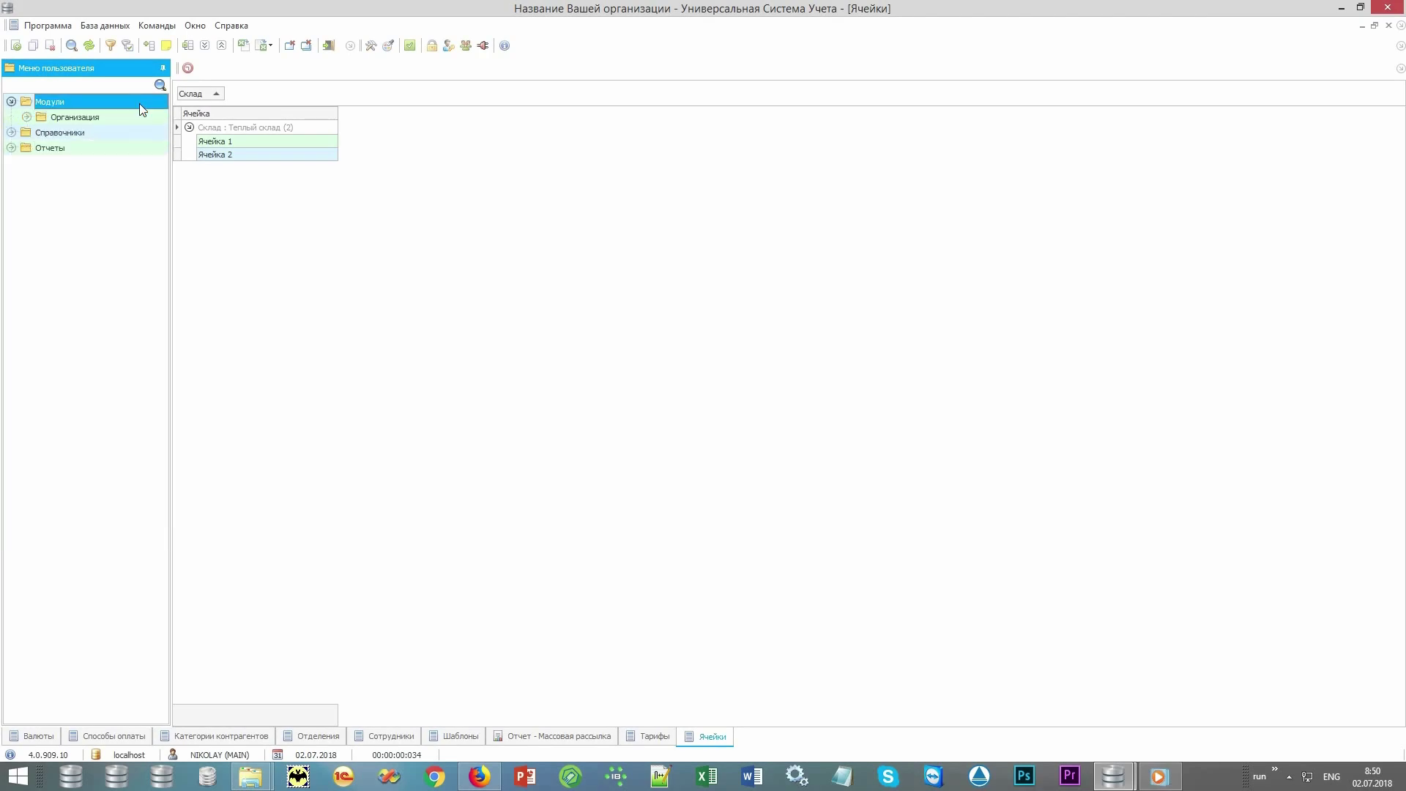
Step: Open the Заявки module under Организация and examine its search fields, from Отделение and Менеджер to Контрагент
double_click(132, 119)
double_click(120, 147)
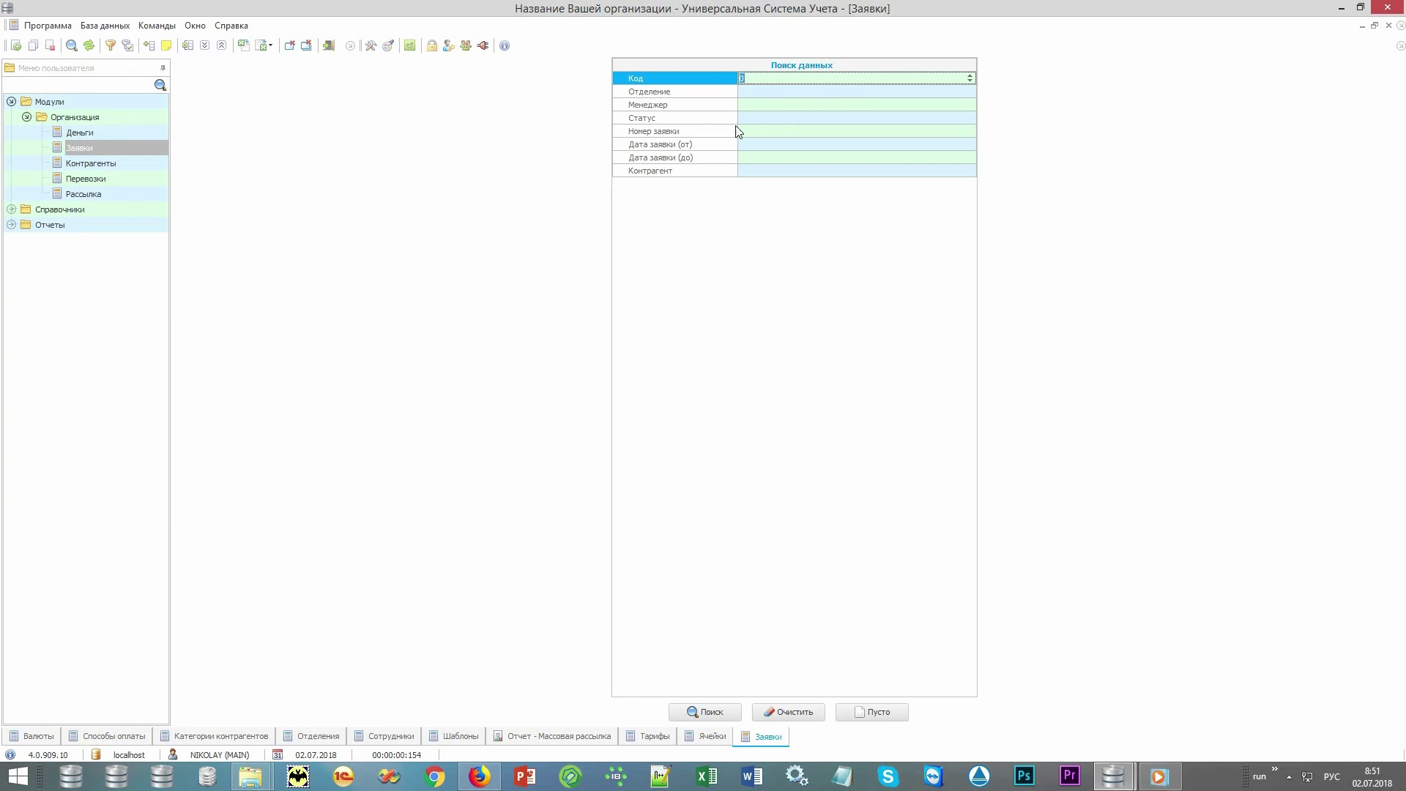
left_click(722, 95)
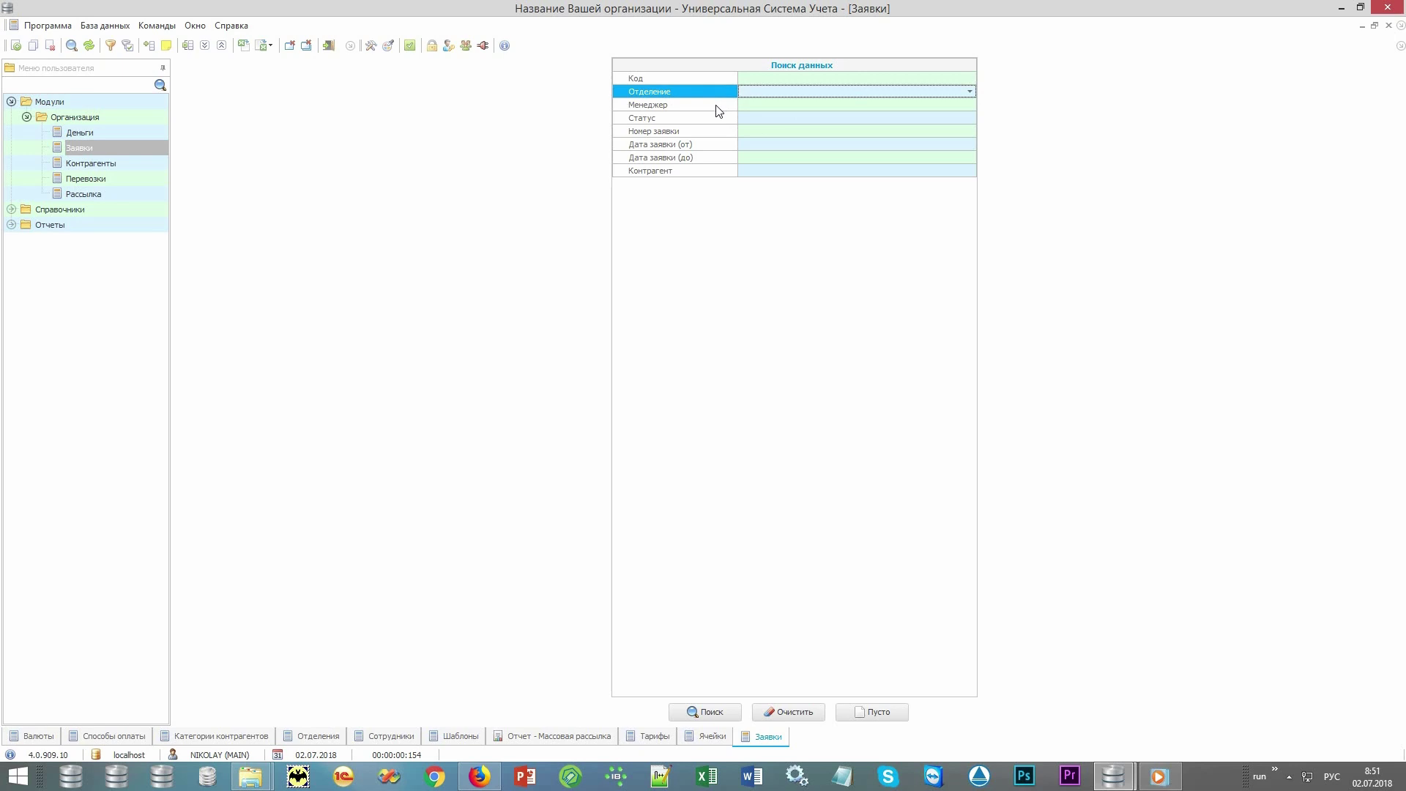
left_click(719, 107)
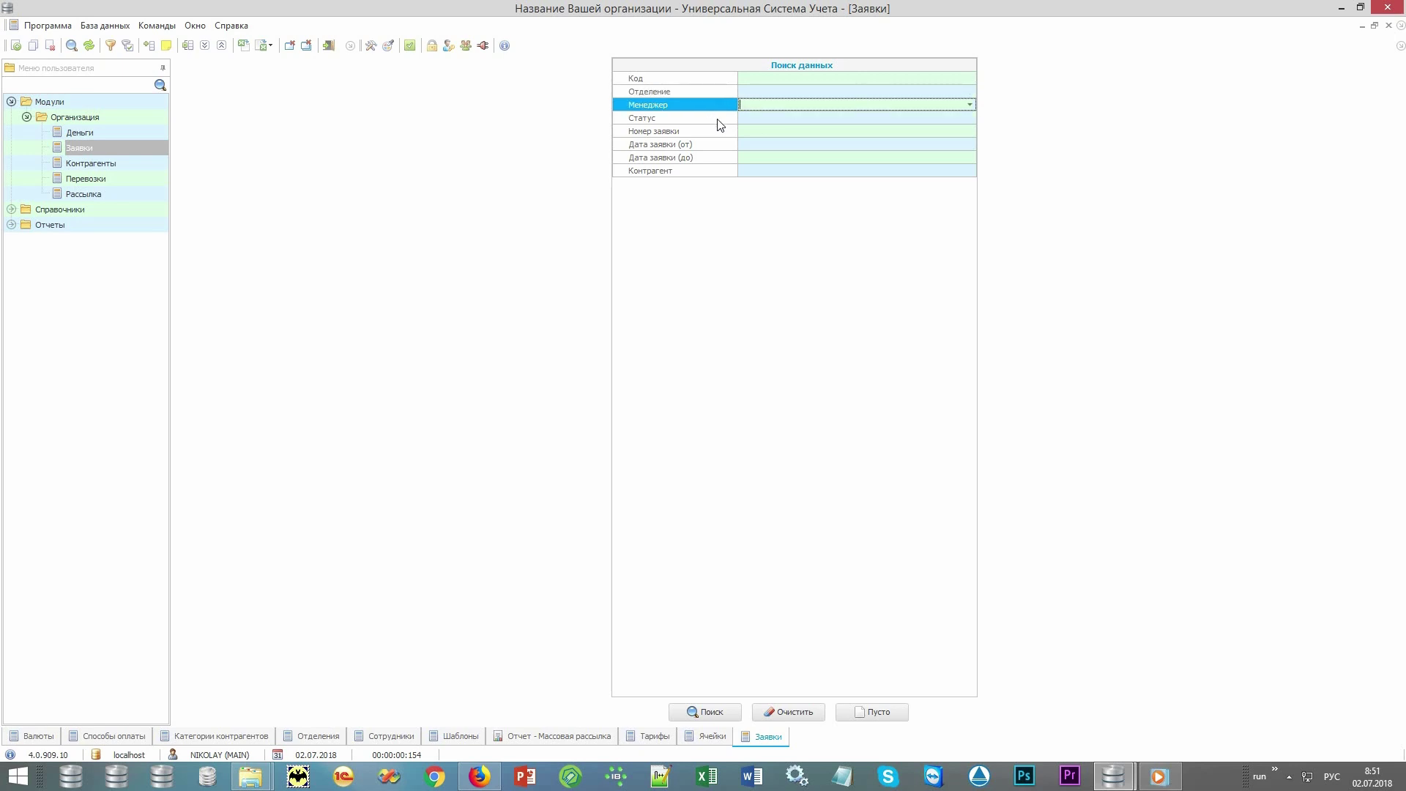
left_click(720, 121)
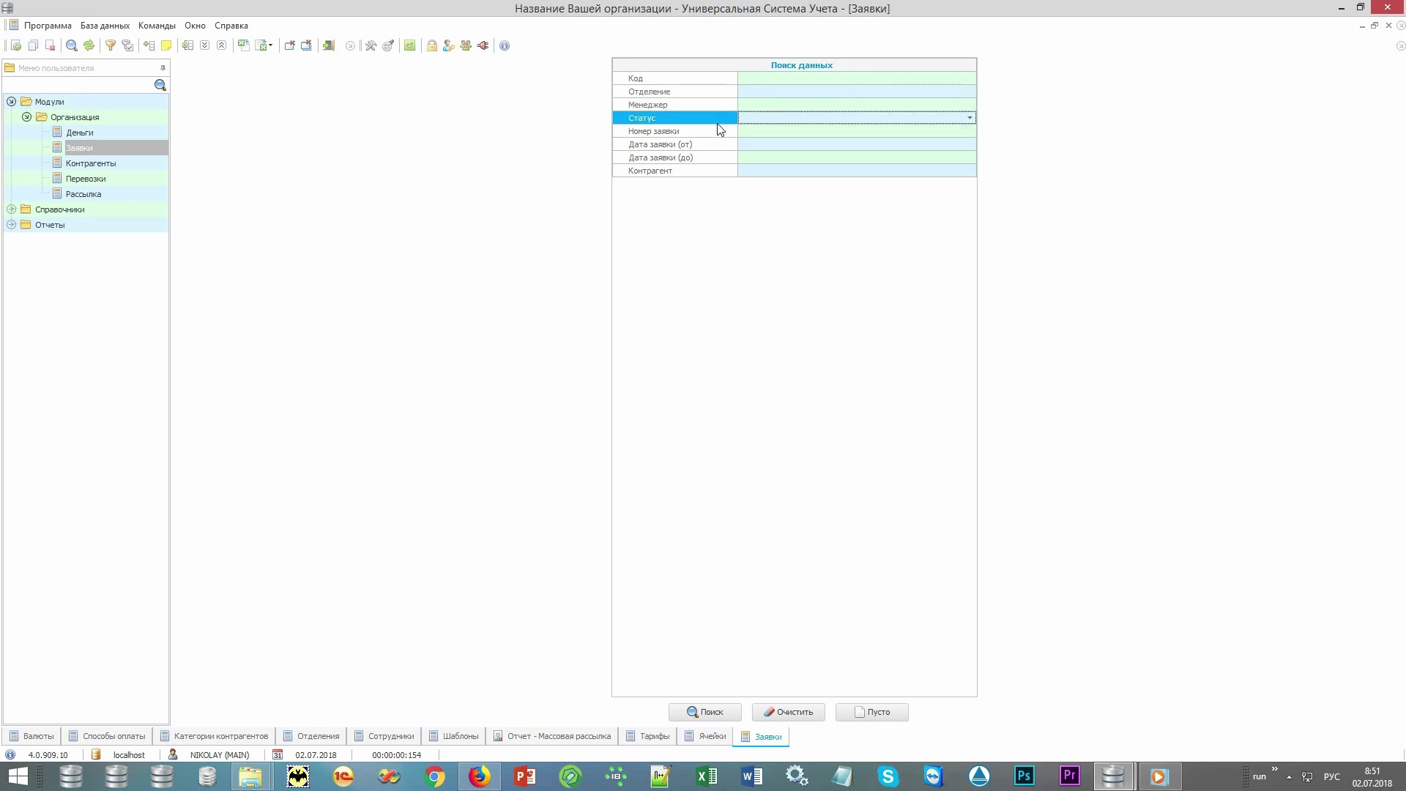
left_click(721, 134)
left_click(713, 147)
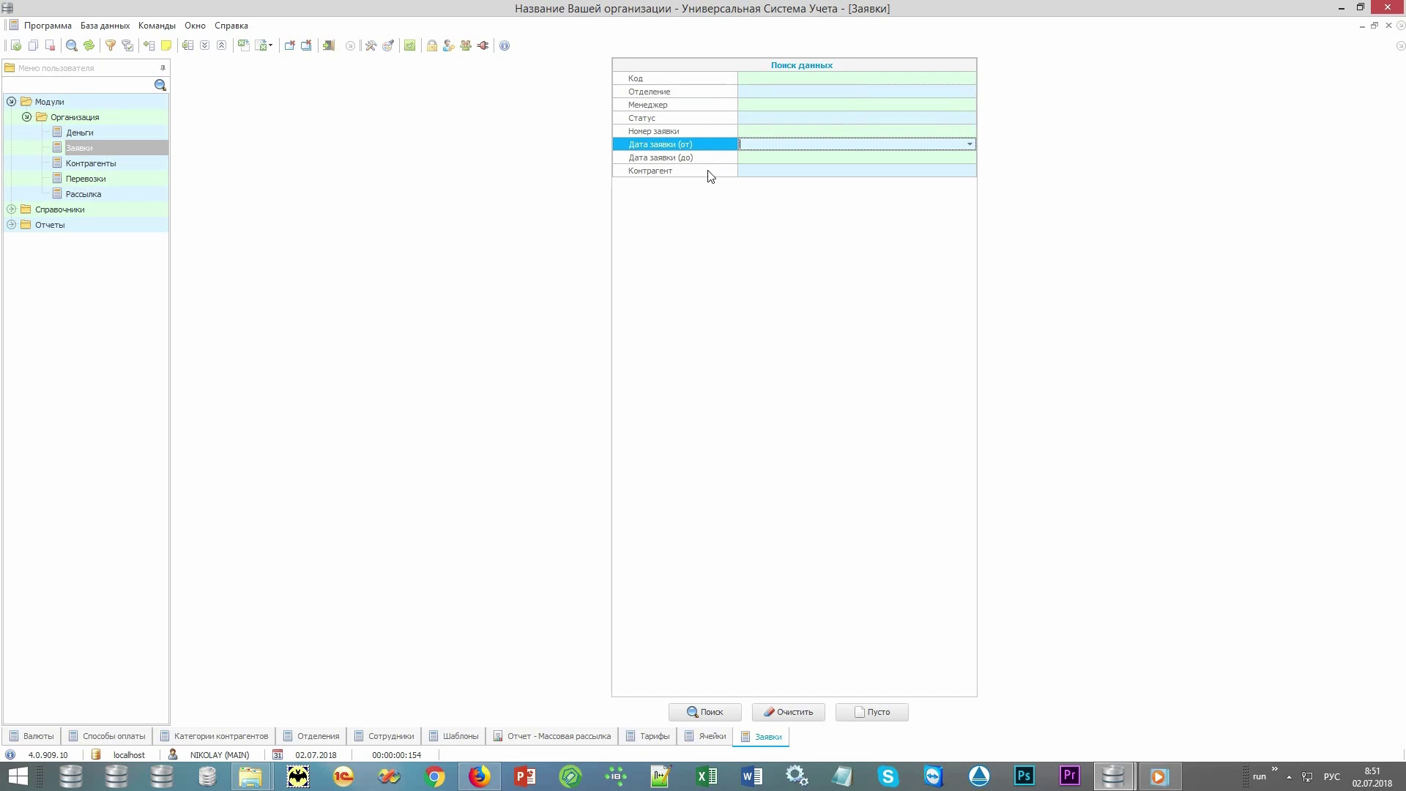
left_click(709, 172)
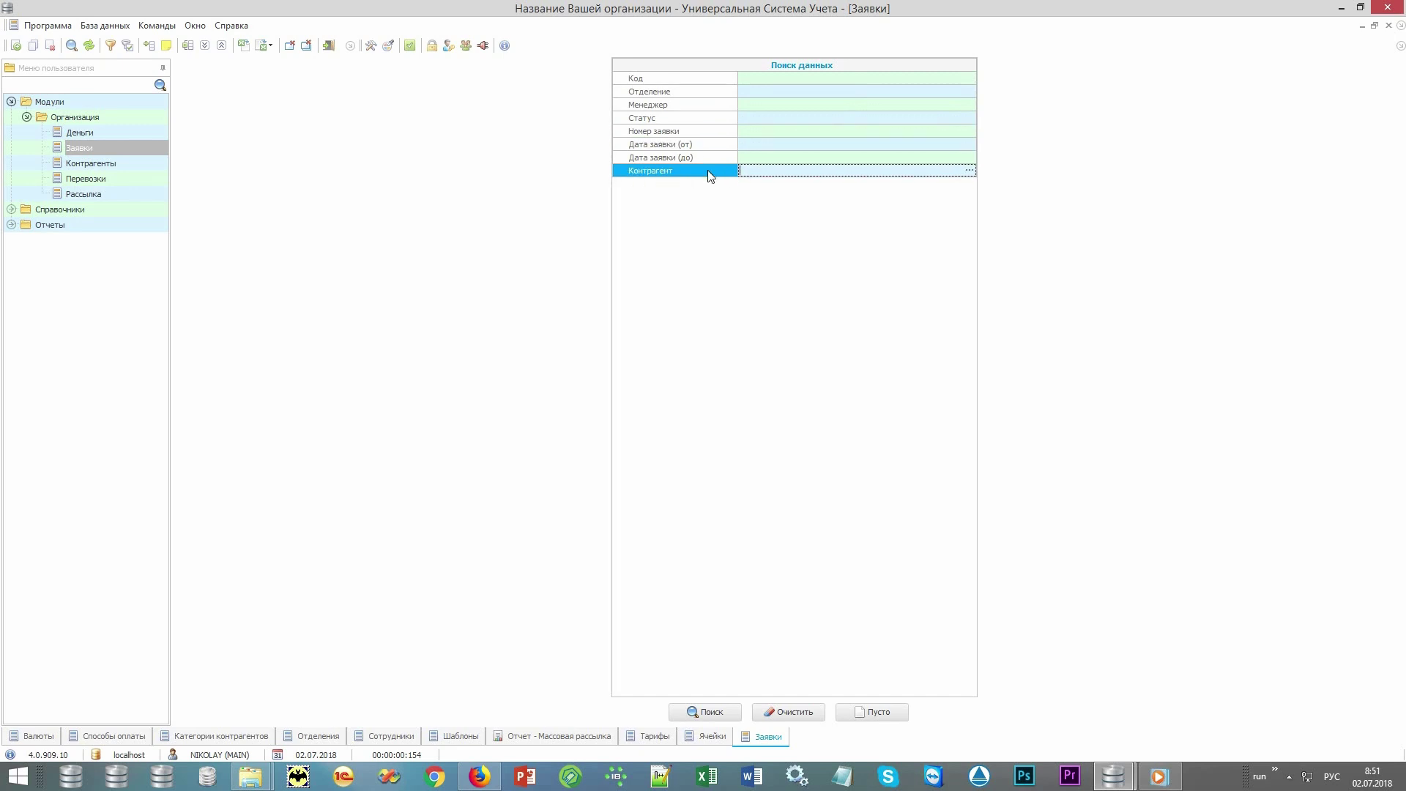
Step: Search for requests with Дата заявки (от) set to 02.07.2018
left_click(727, 145)
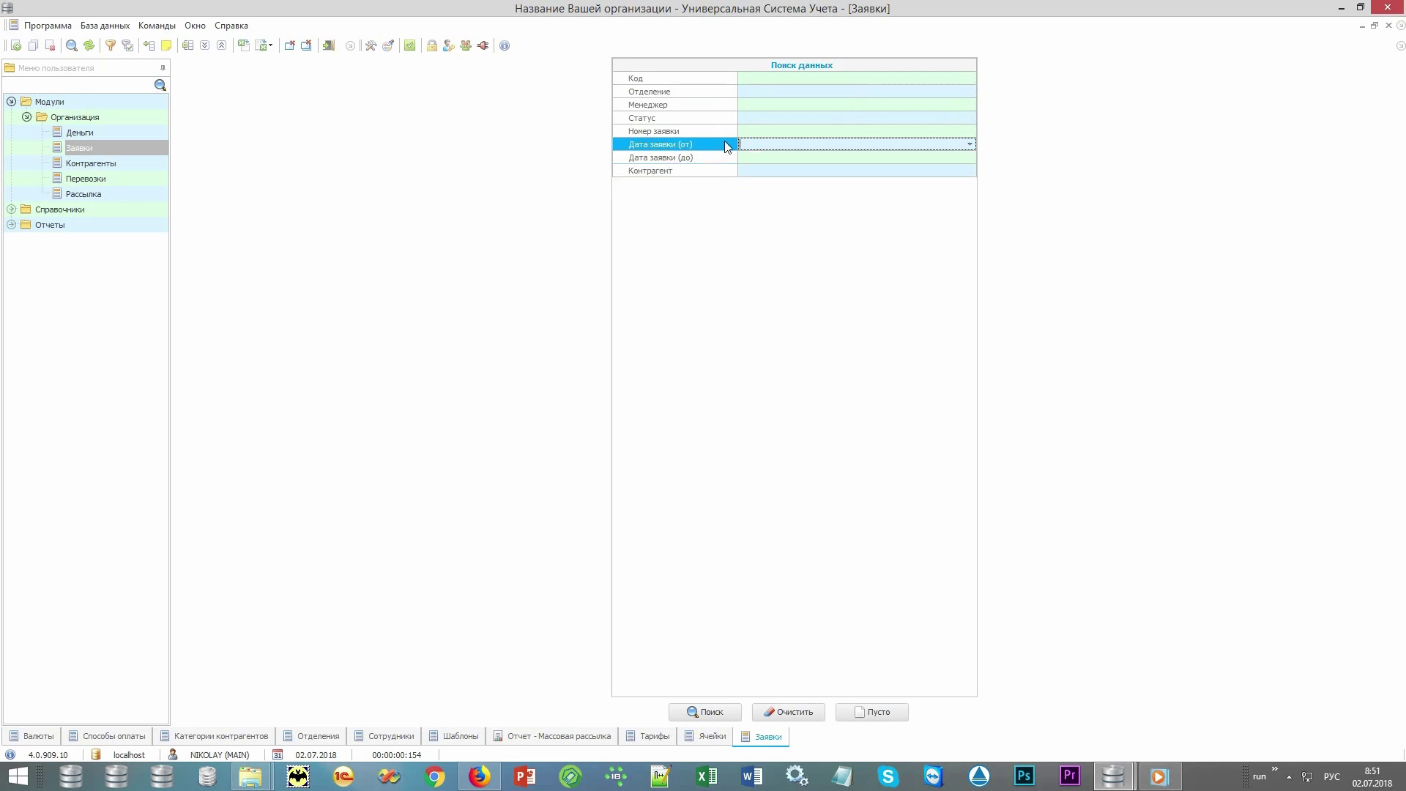
key("alt+Down")
key("Return")
left_click(685, 712)
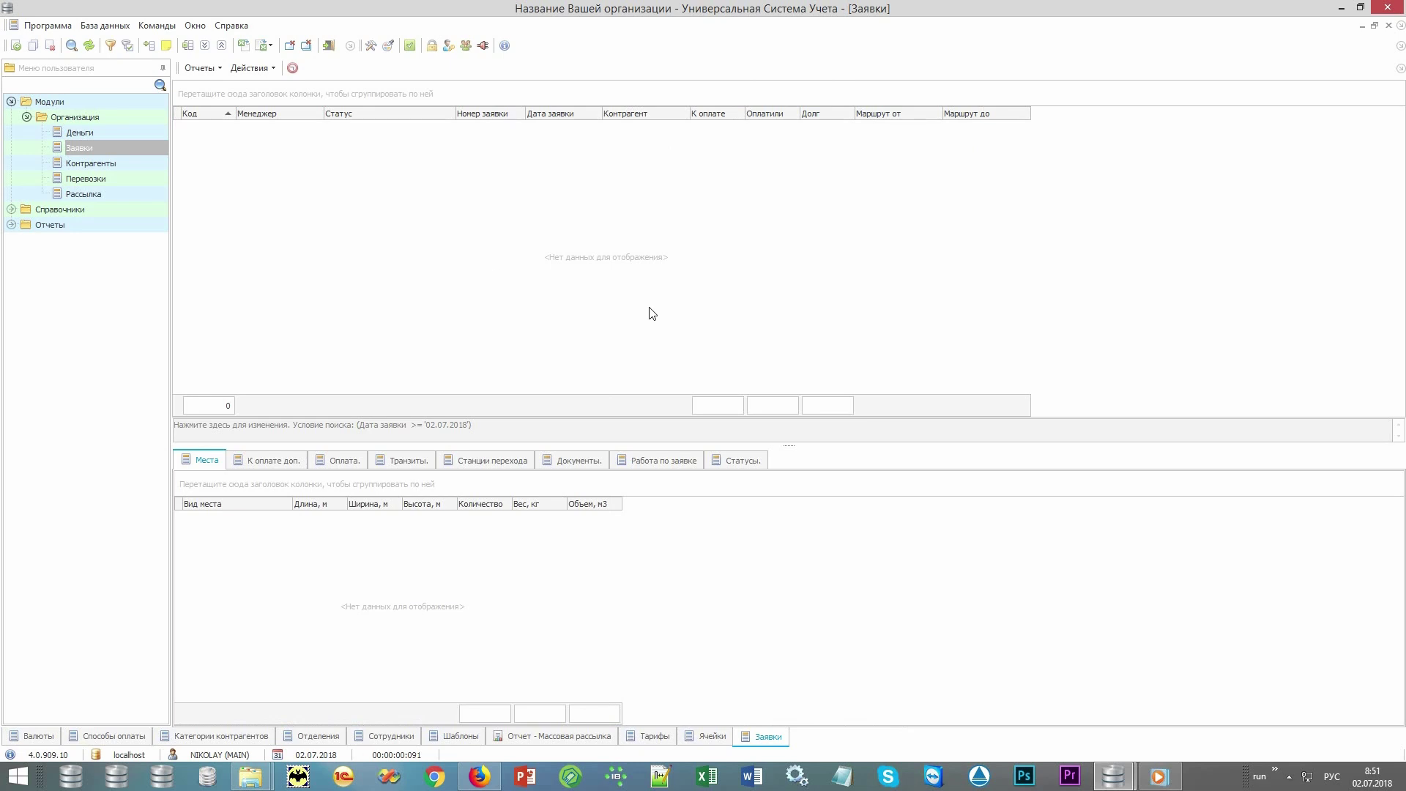
Step: Start adding a new request and review its basic information, sender, recipient and cargo sections
right_click(651, 313)
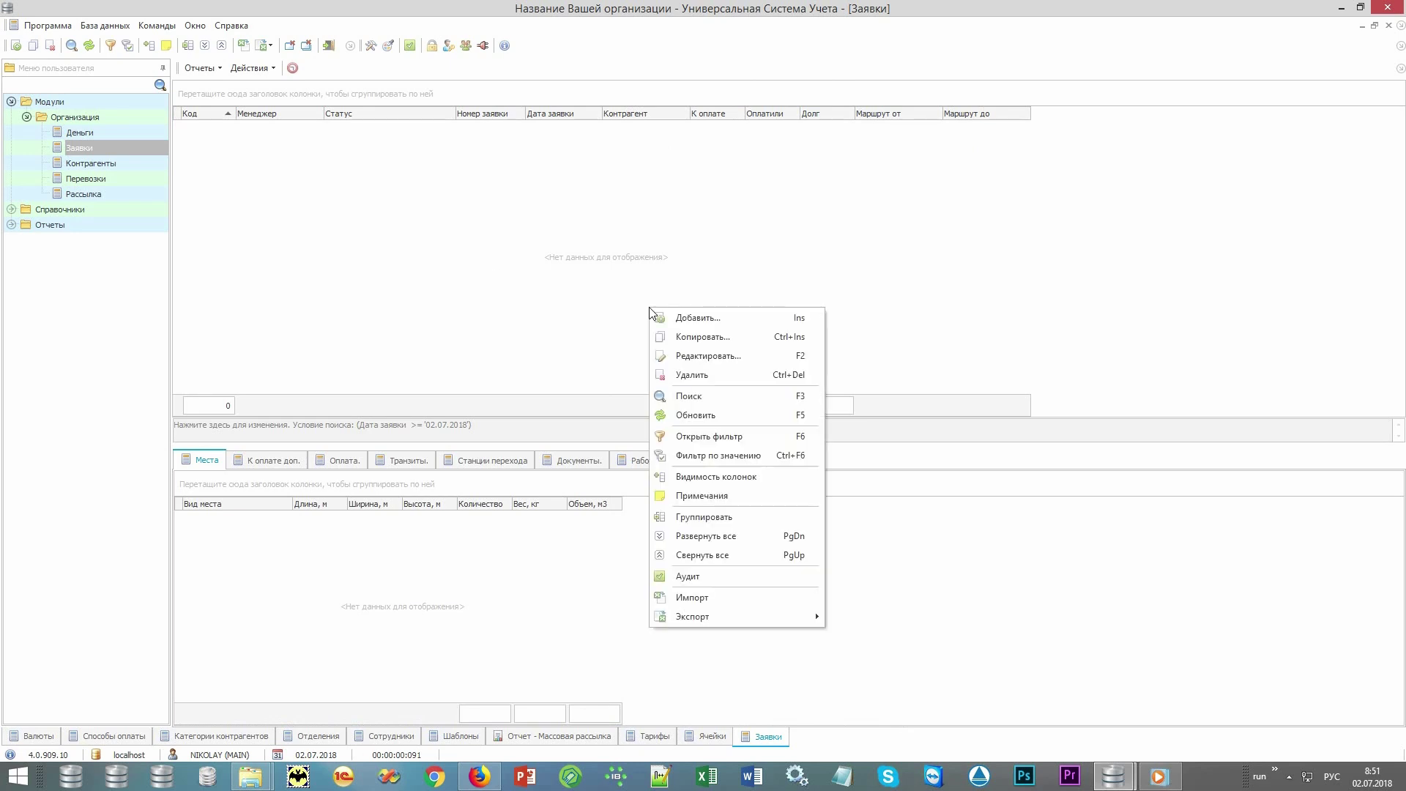
left_click(754, 320)
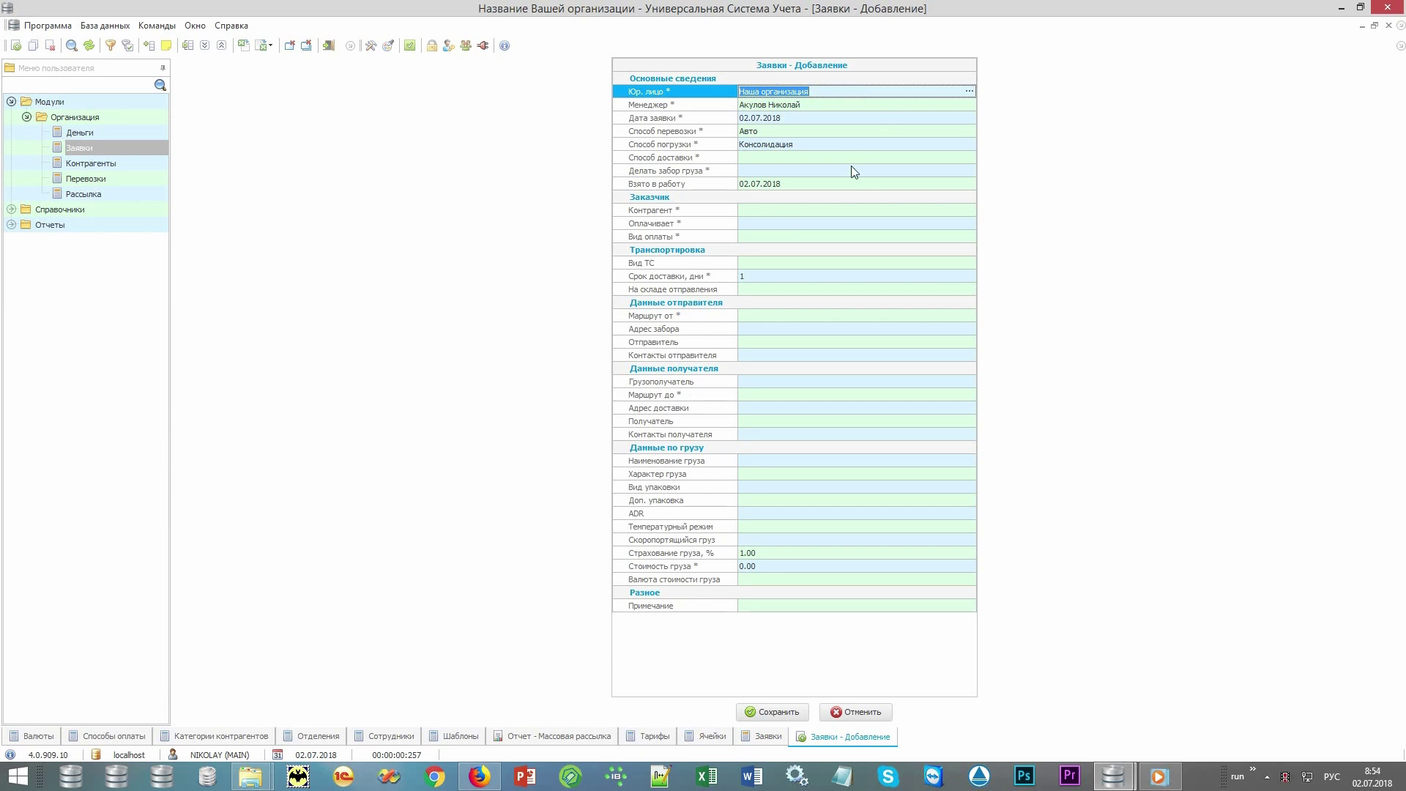
left_click(736, 184)
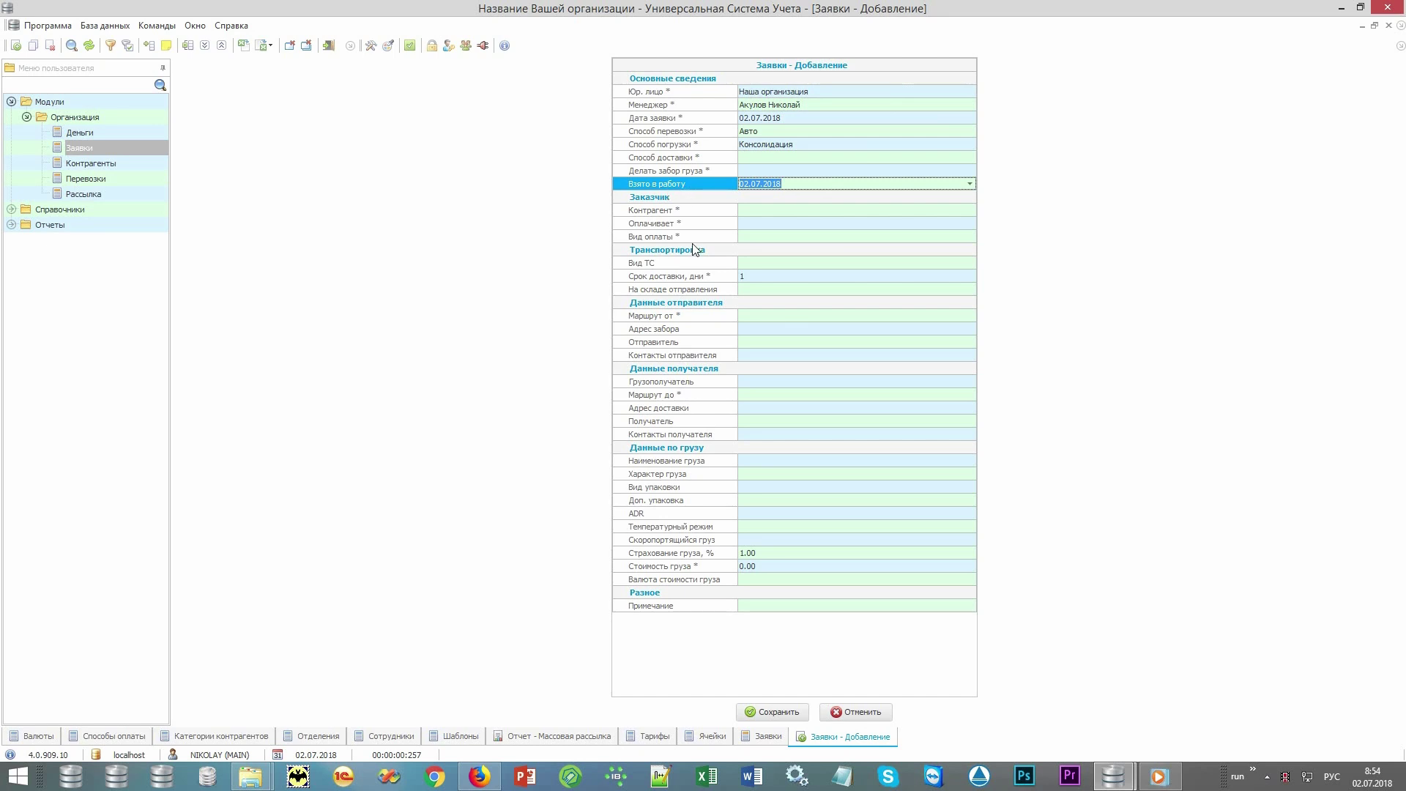
left_click(694, 315)
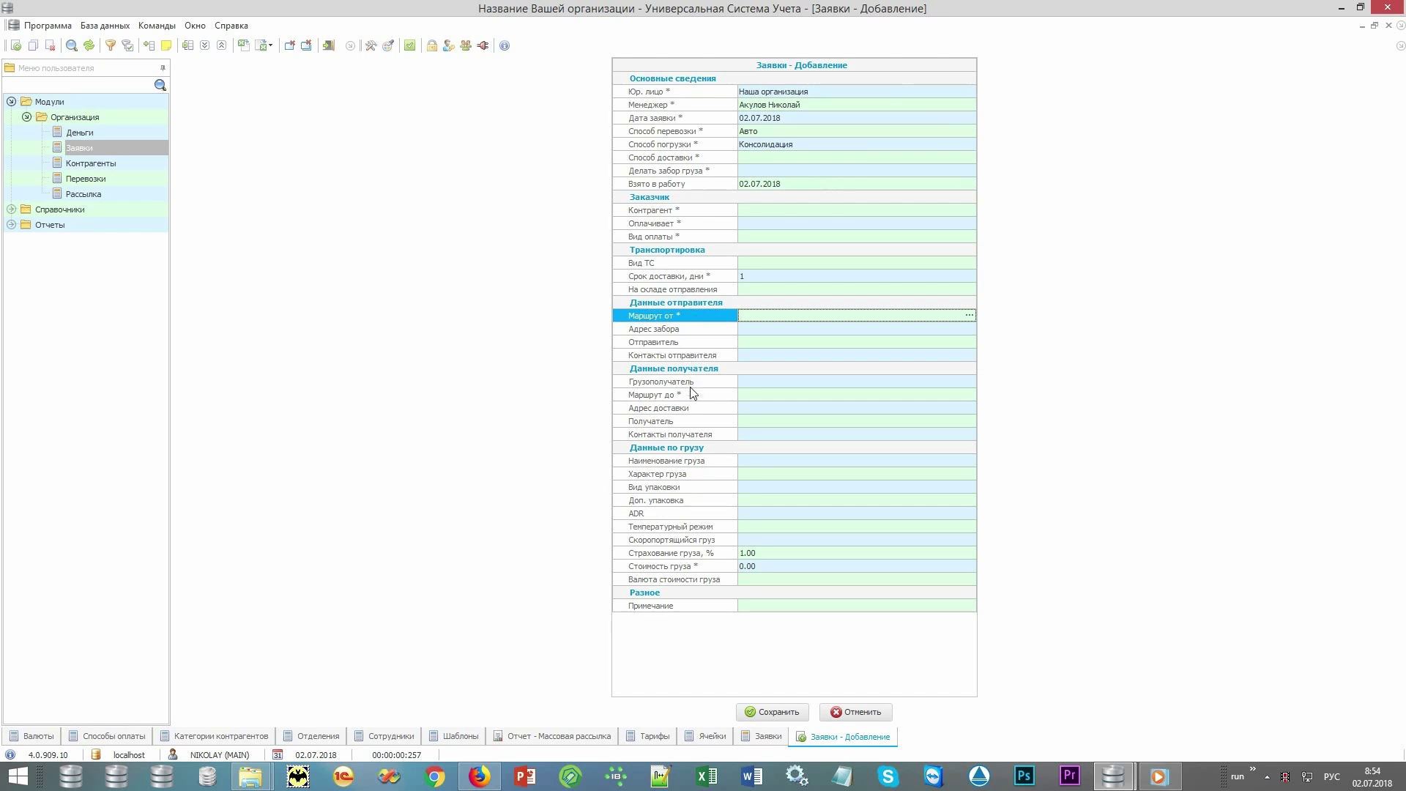
left_click(689, 397)
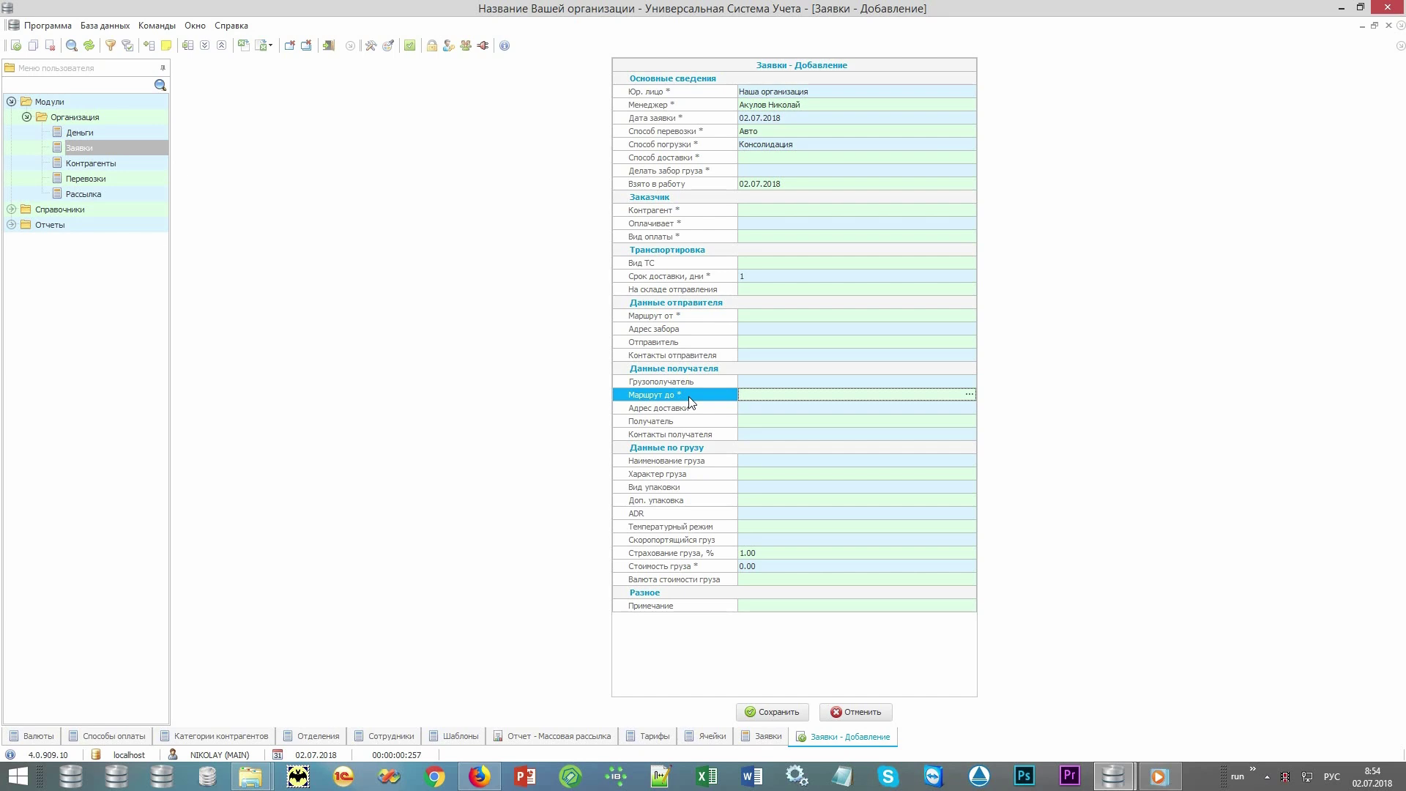
left_click_drag(688, 401, 723, 467)
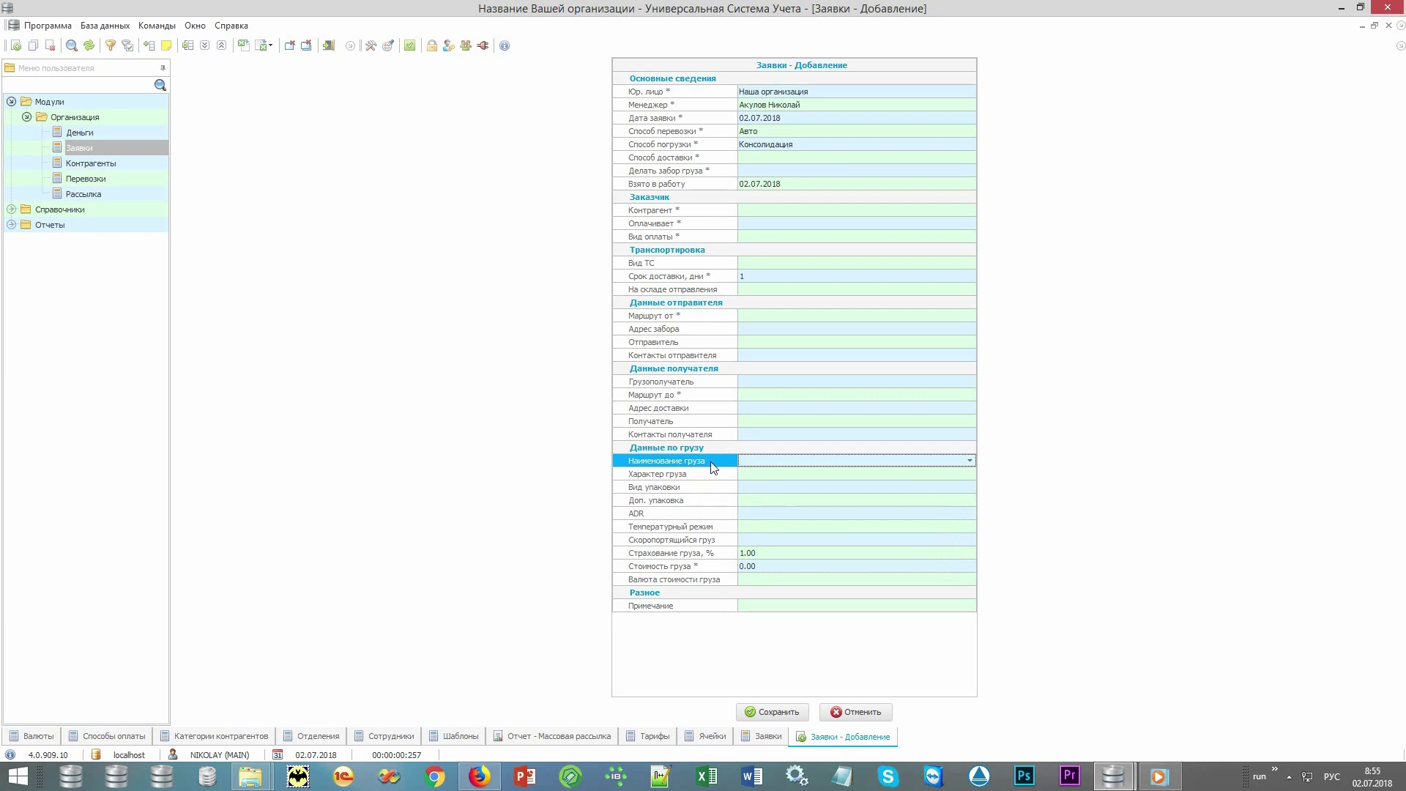
left_click(727, 188)
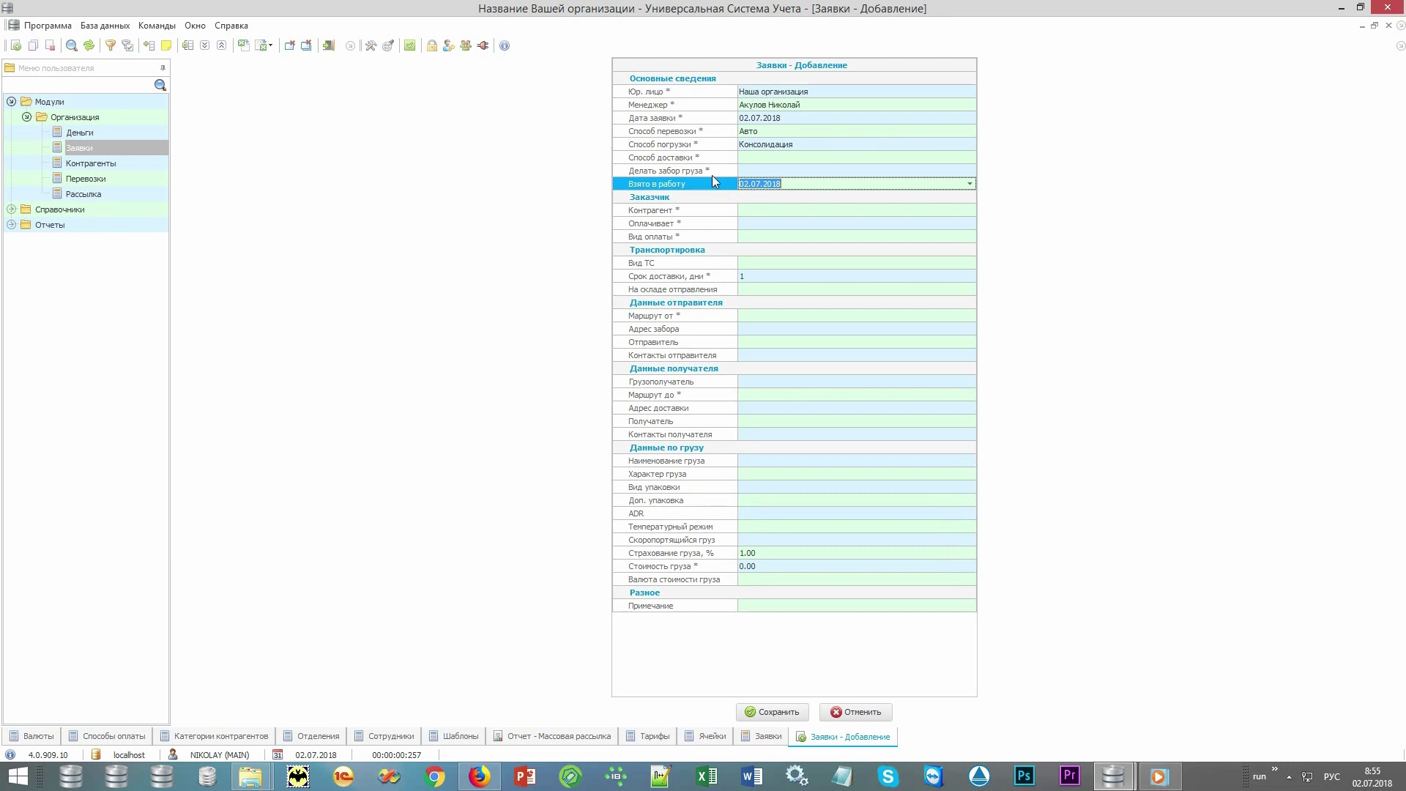
Step: Set the request's Способ доставки to До двери and Делать забор груза to Да
left_click(850, 131)
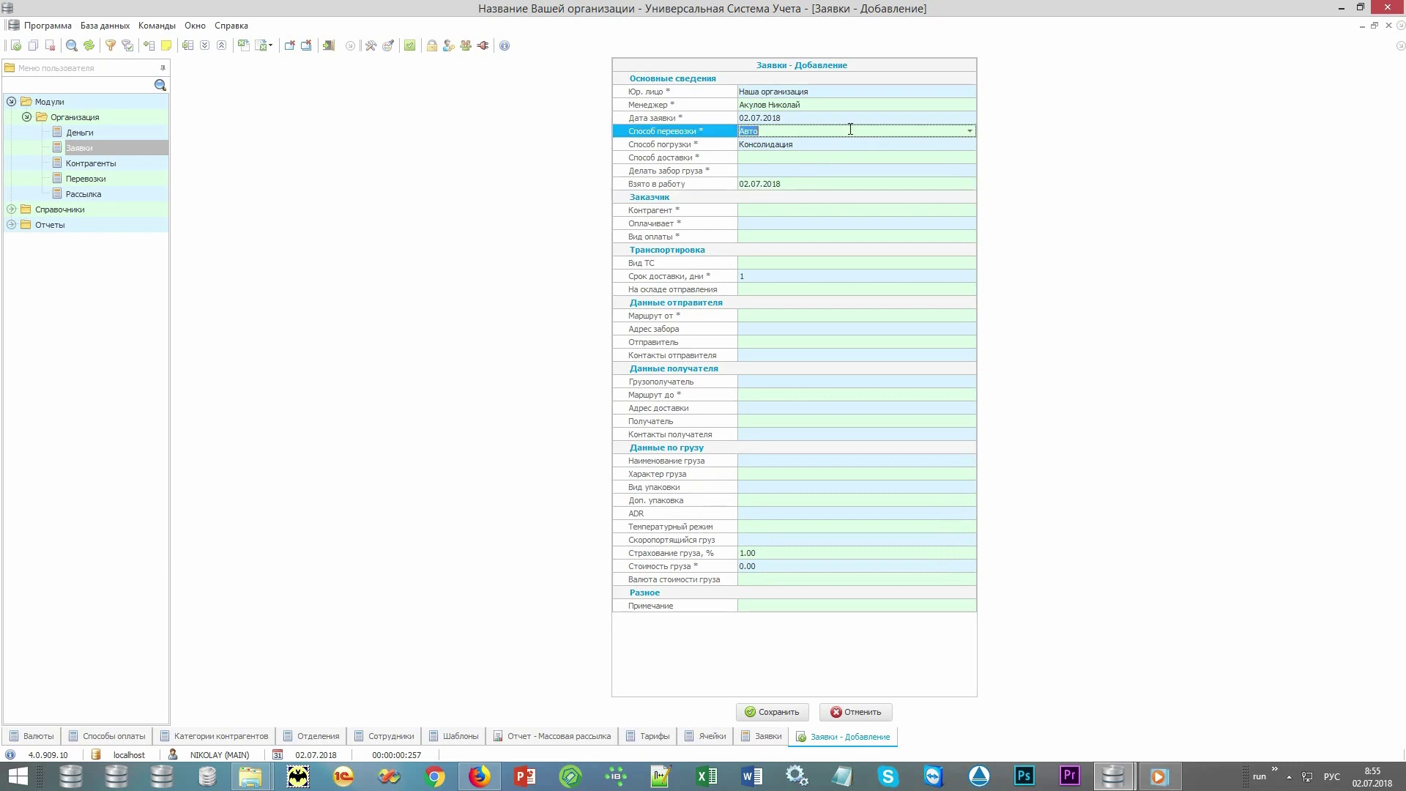
left_click(851, 144)
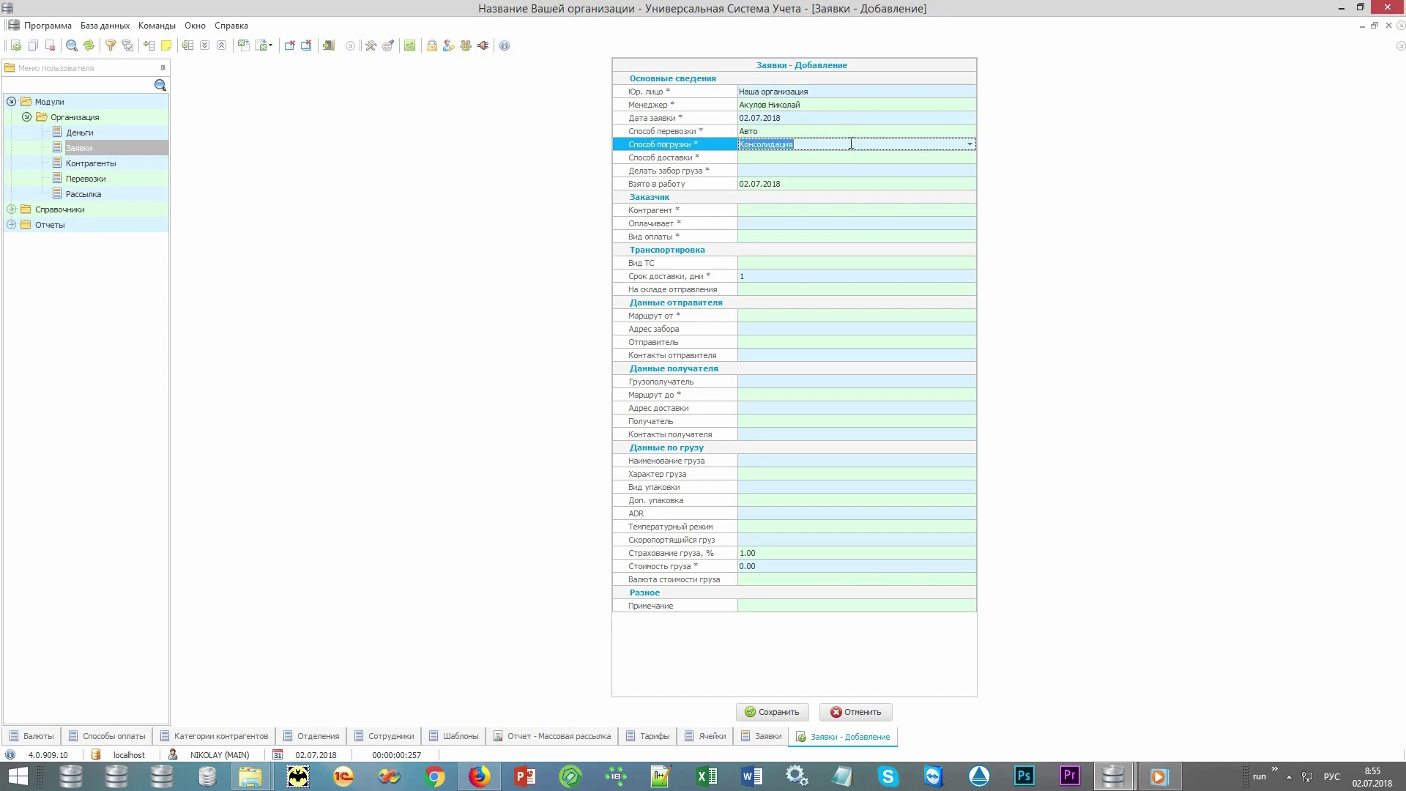
left_click(937, 157)
left_click(969, 157)
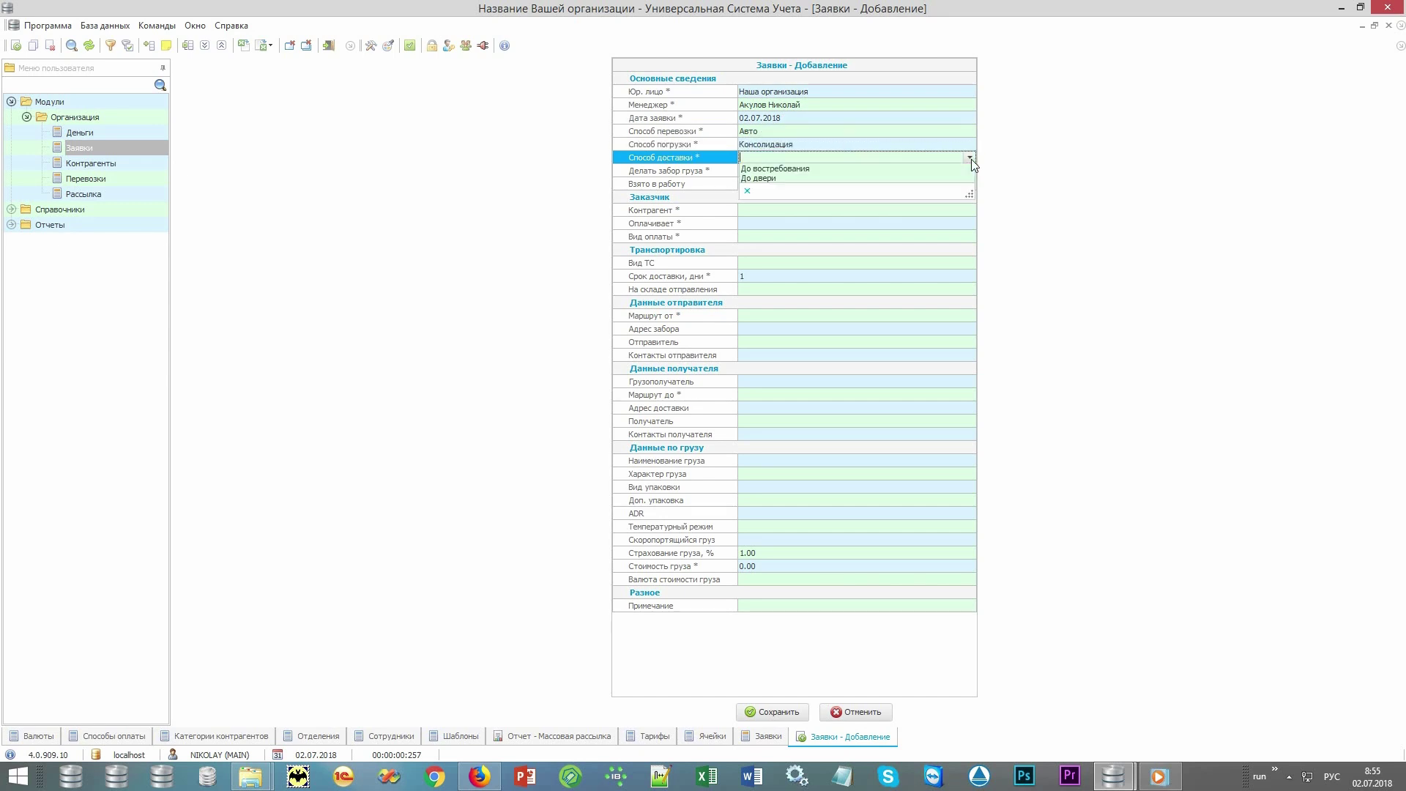
left_click(925, 178)
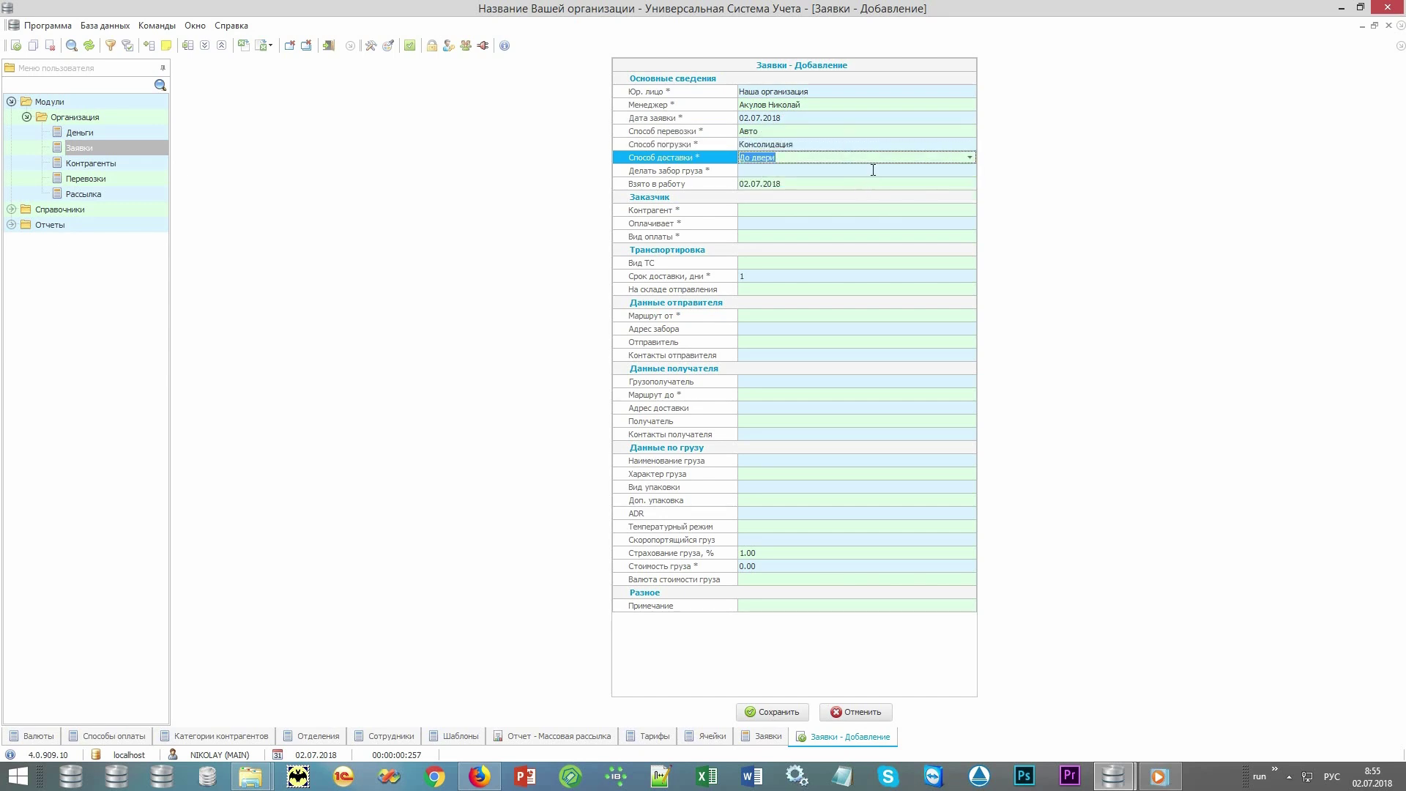
left_click(873, 170)
left_click(969, 171)
left_click(935, 179)
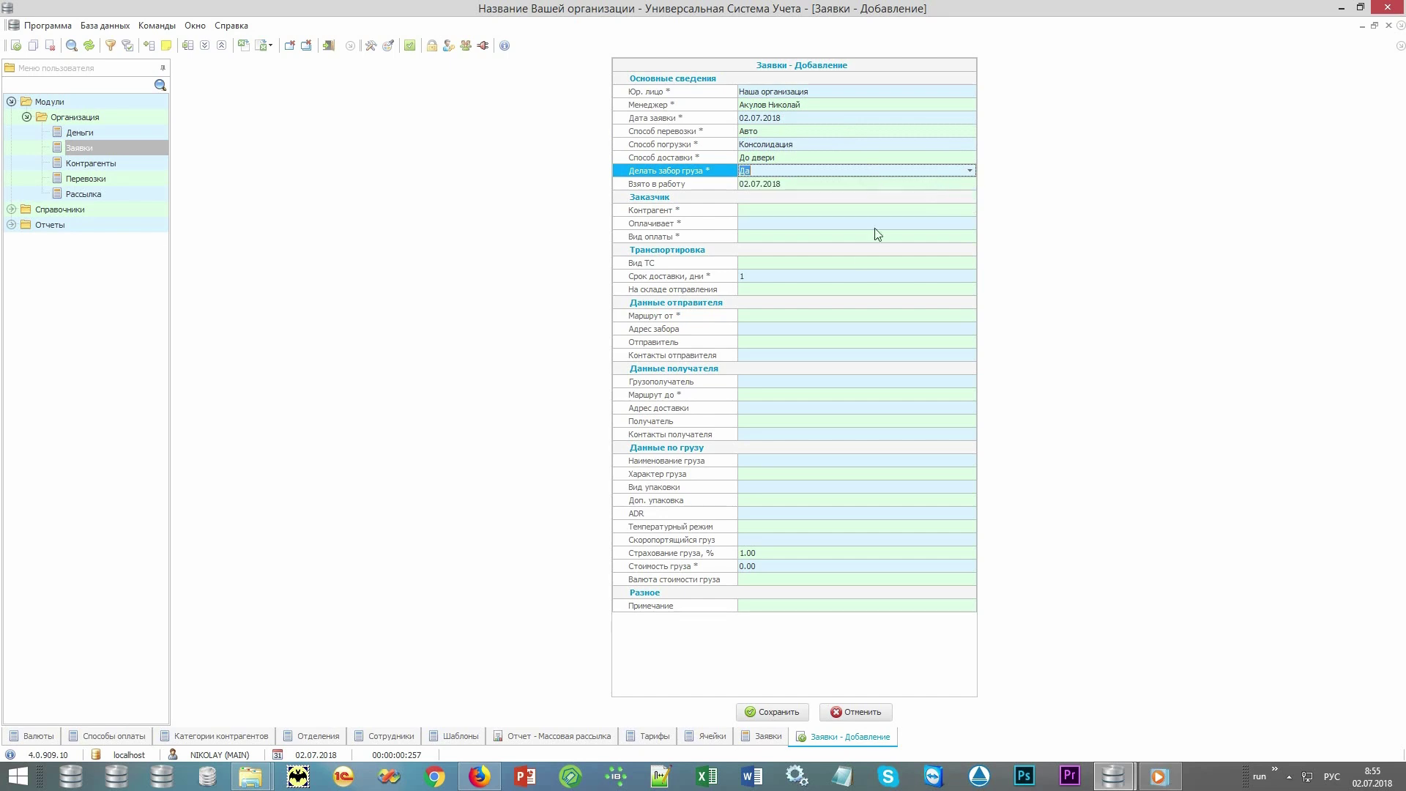
Step: Open the counterparty list for the request's Контрагент field and look up a name beginning with "Пя"
left_click(714, 212)
left_click(968, 209)
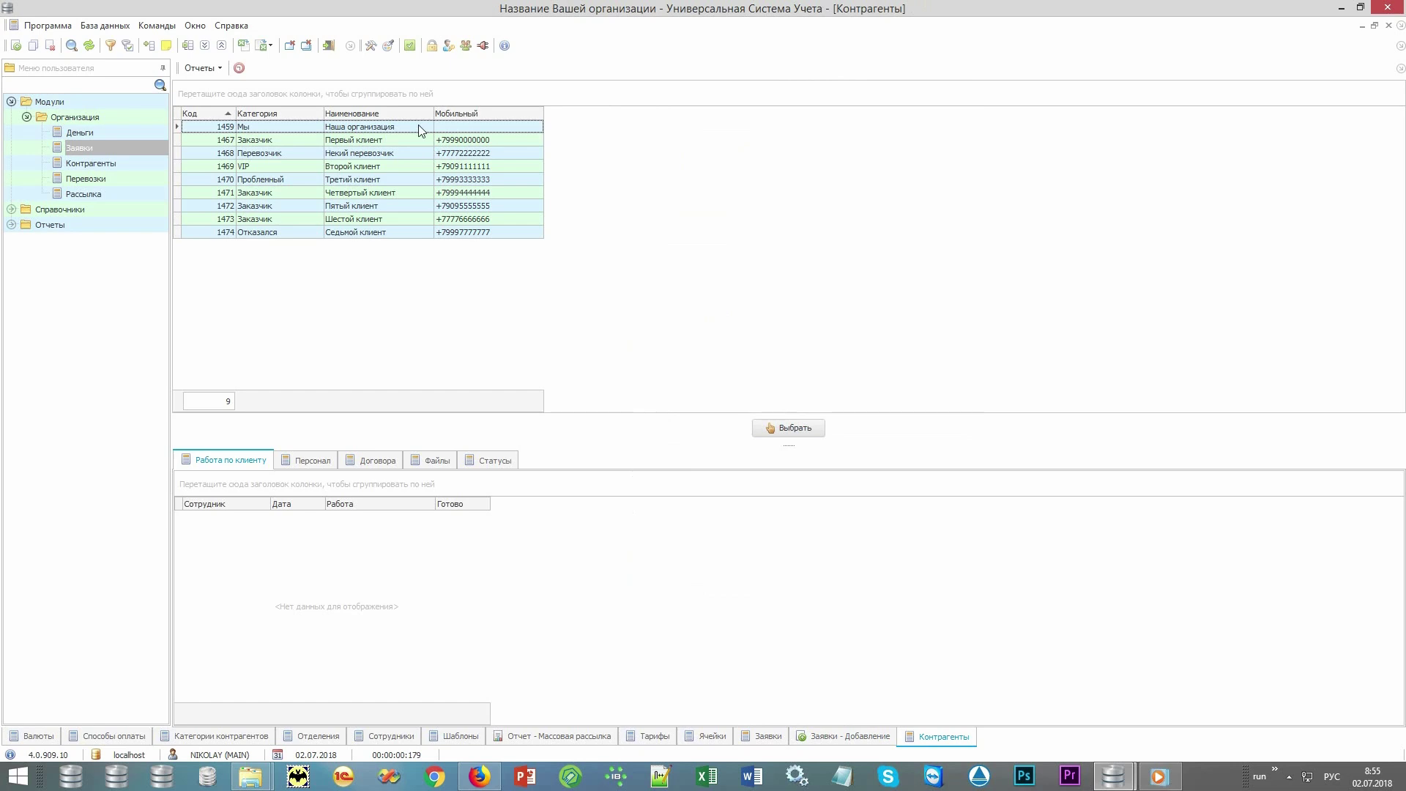
left_click(421, 129)
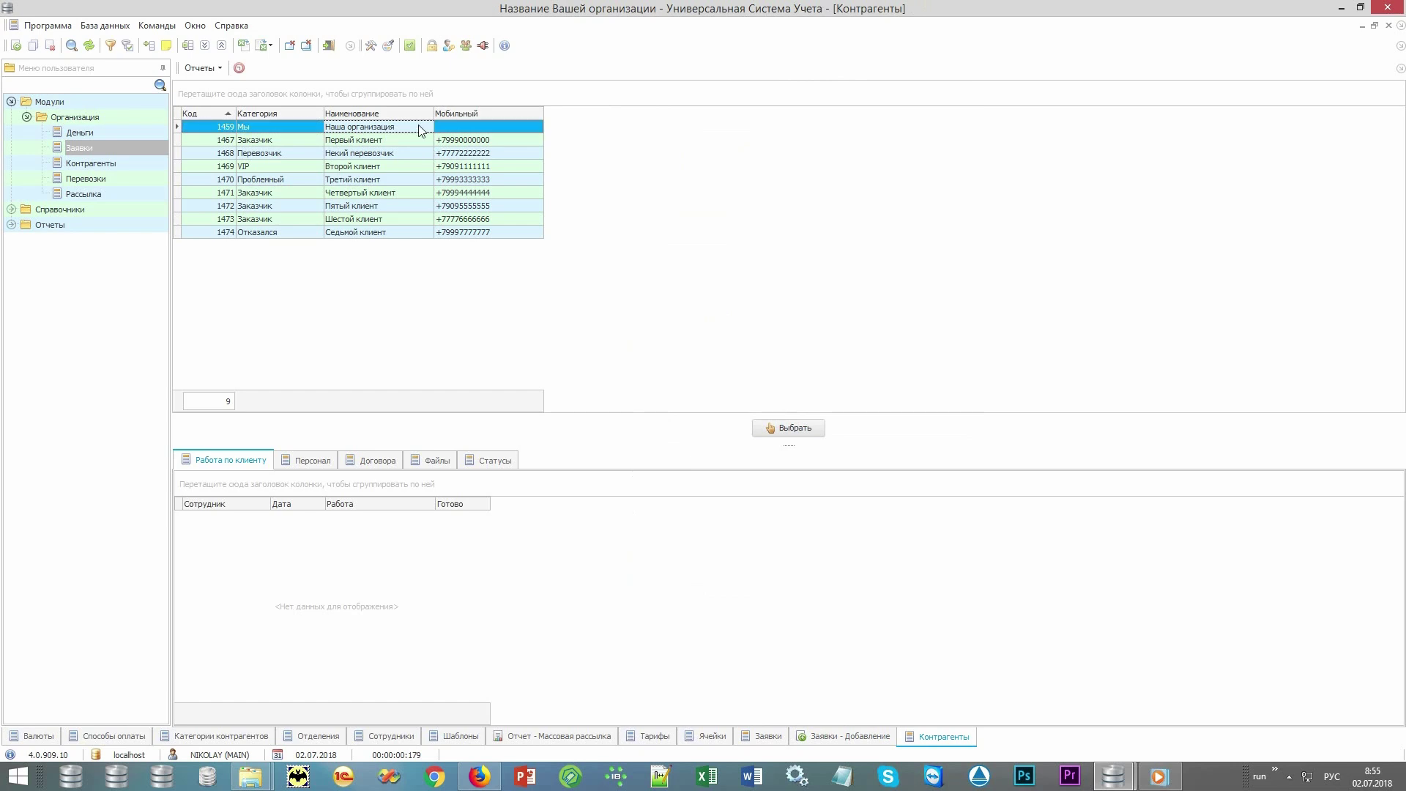
type("Пя")
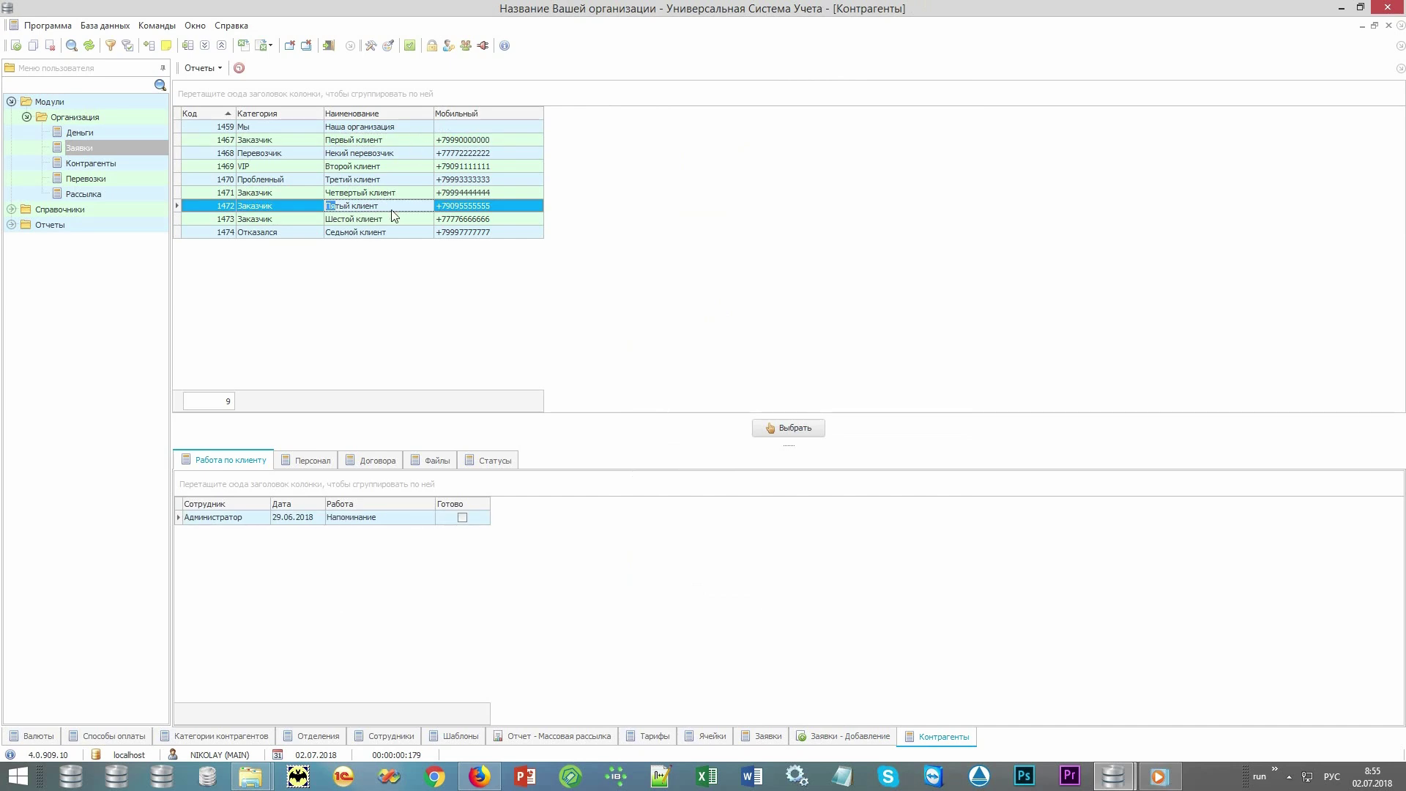
Step: View the form for adding a new counterparty and cancel it without saving
right_click(594, 210)
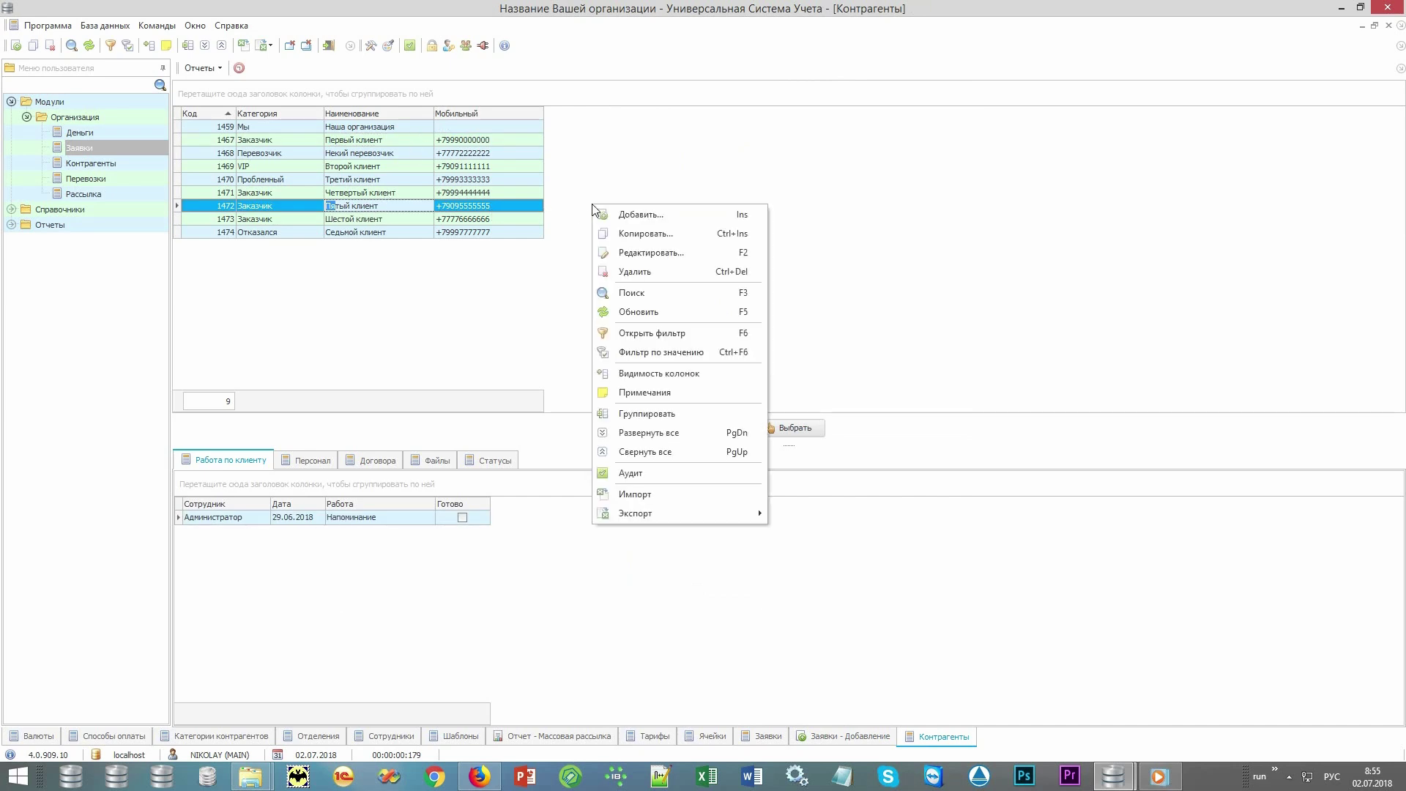
left_click(689, 216)
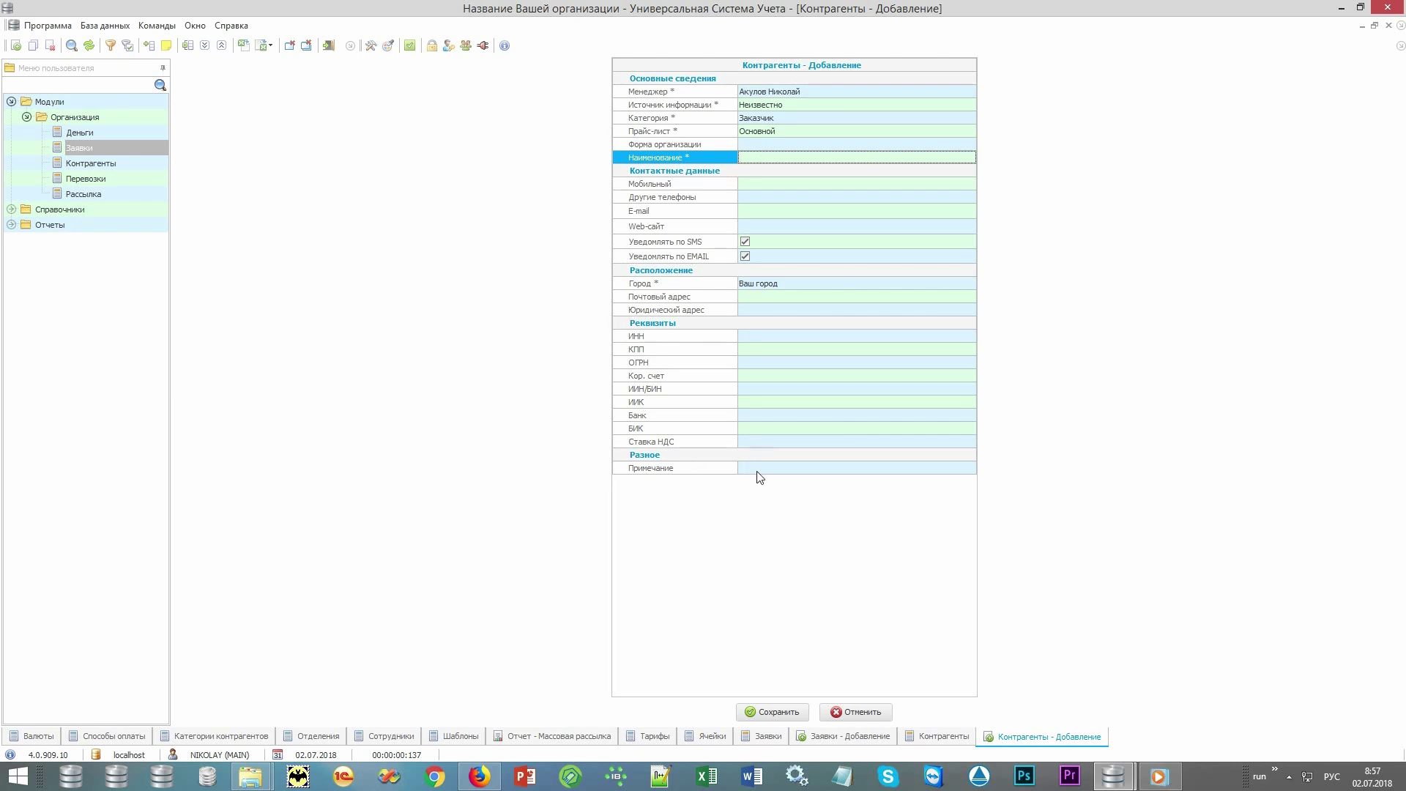
left_click(853, 712)
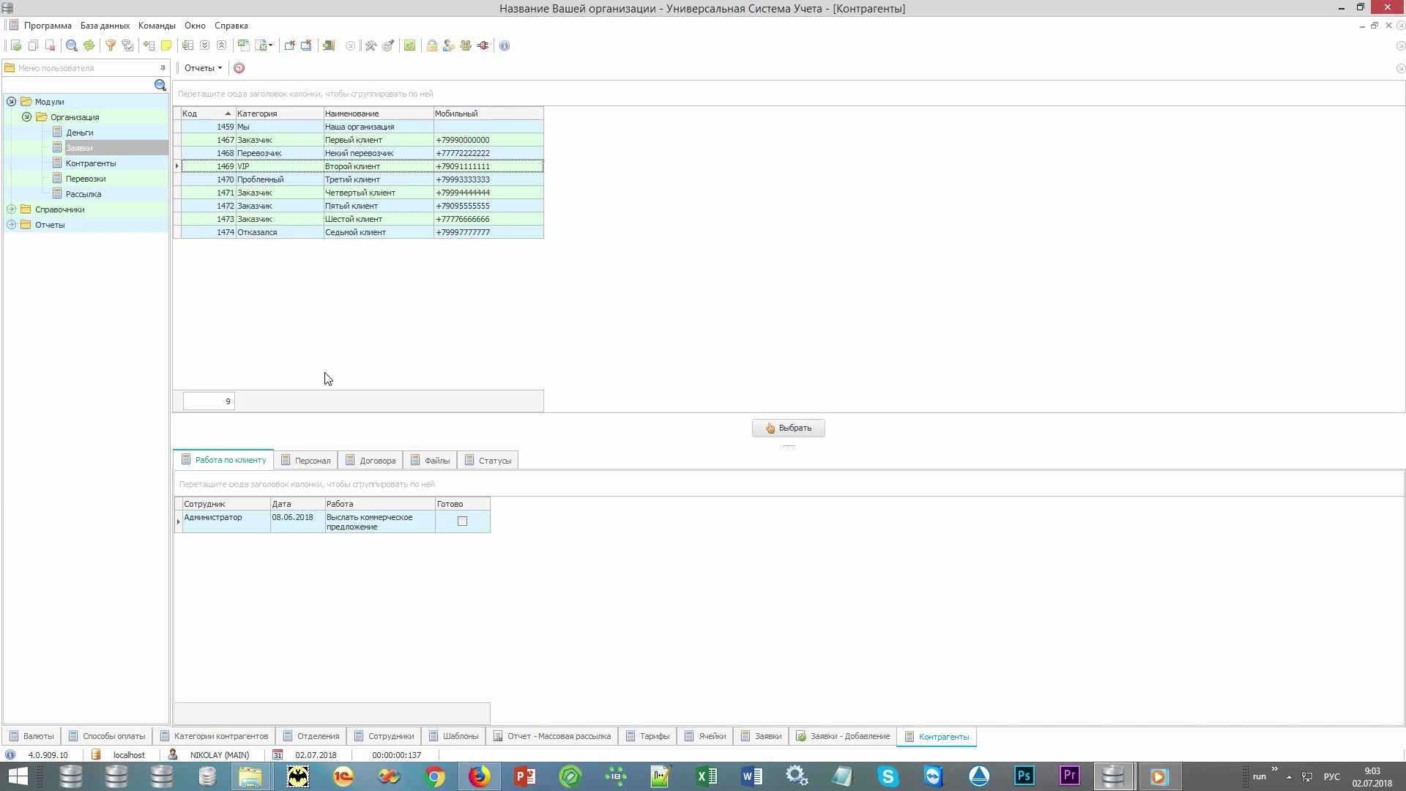
Step: Examine the Персонал, Договора, Файлы and Работа по клиенту records of Второй клиент and the available counterparty reports
left_click(313, 465)
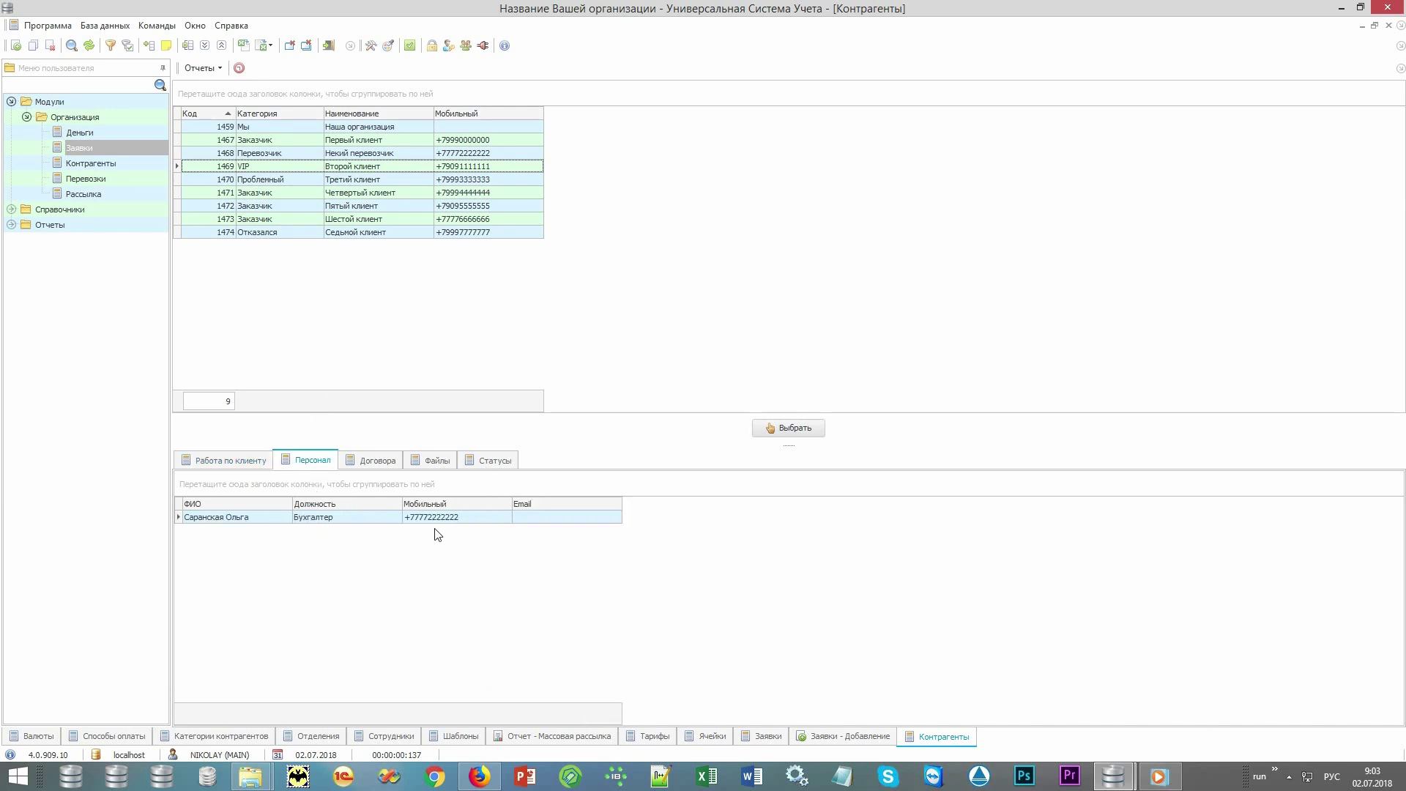
left_click(391, 466)
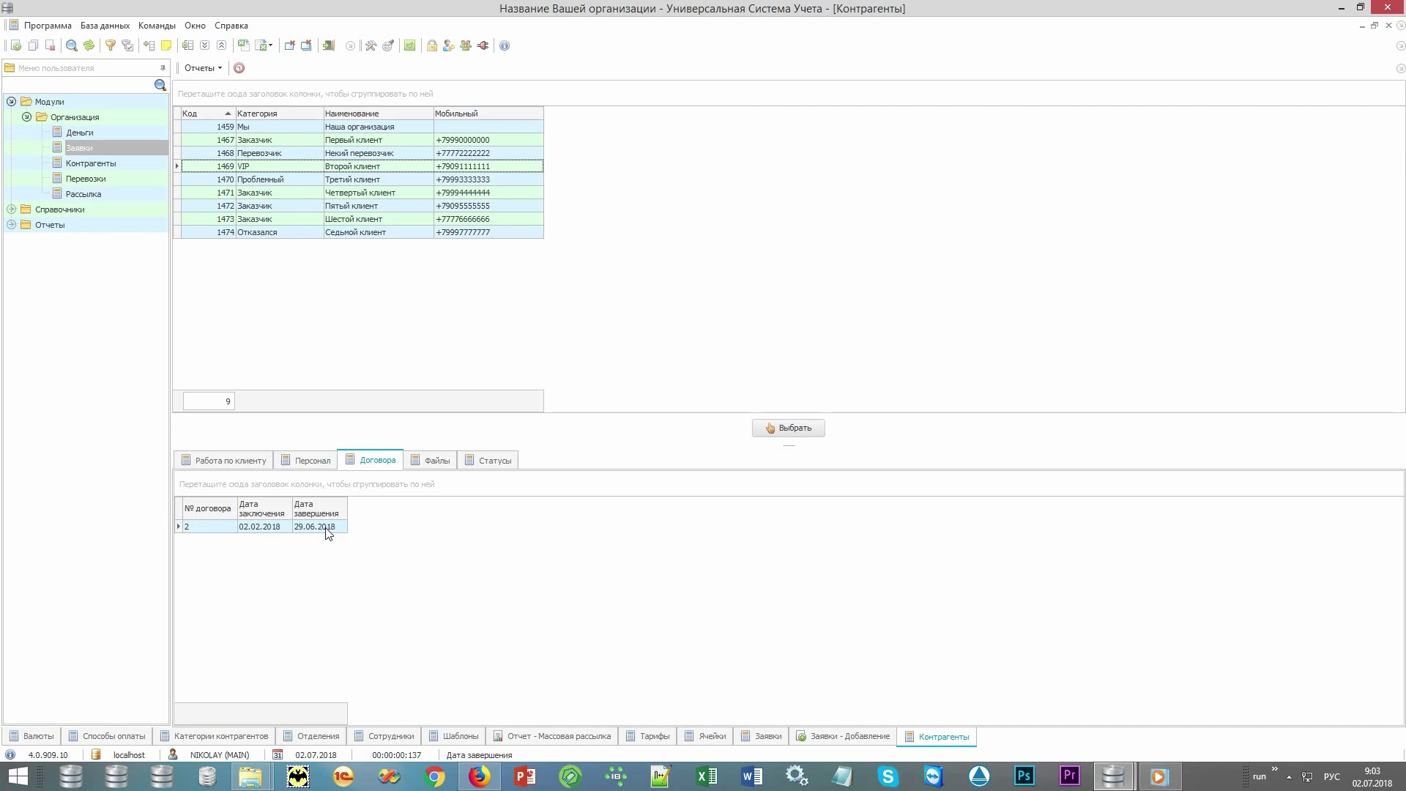
left_click(198, 68)
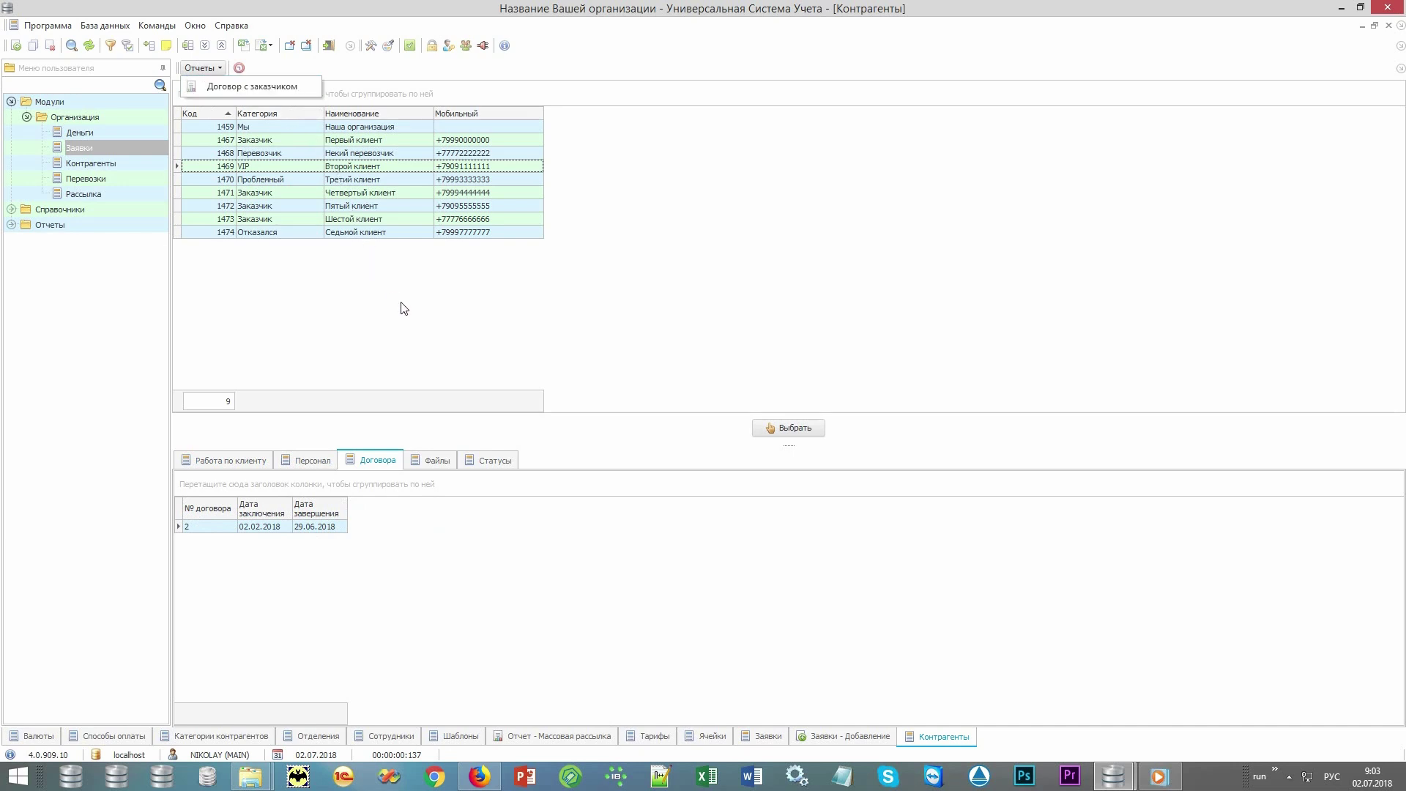
left_click(445, 462)
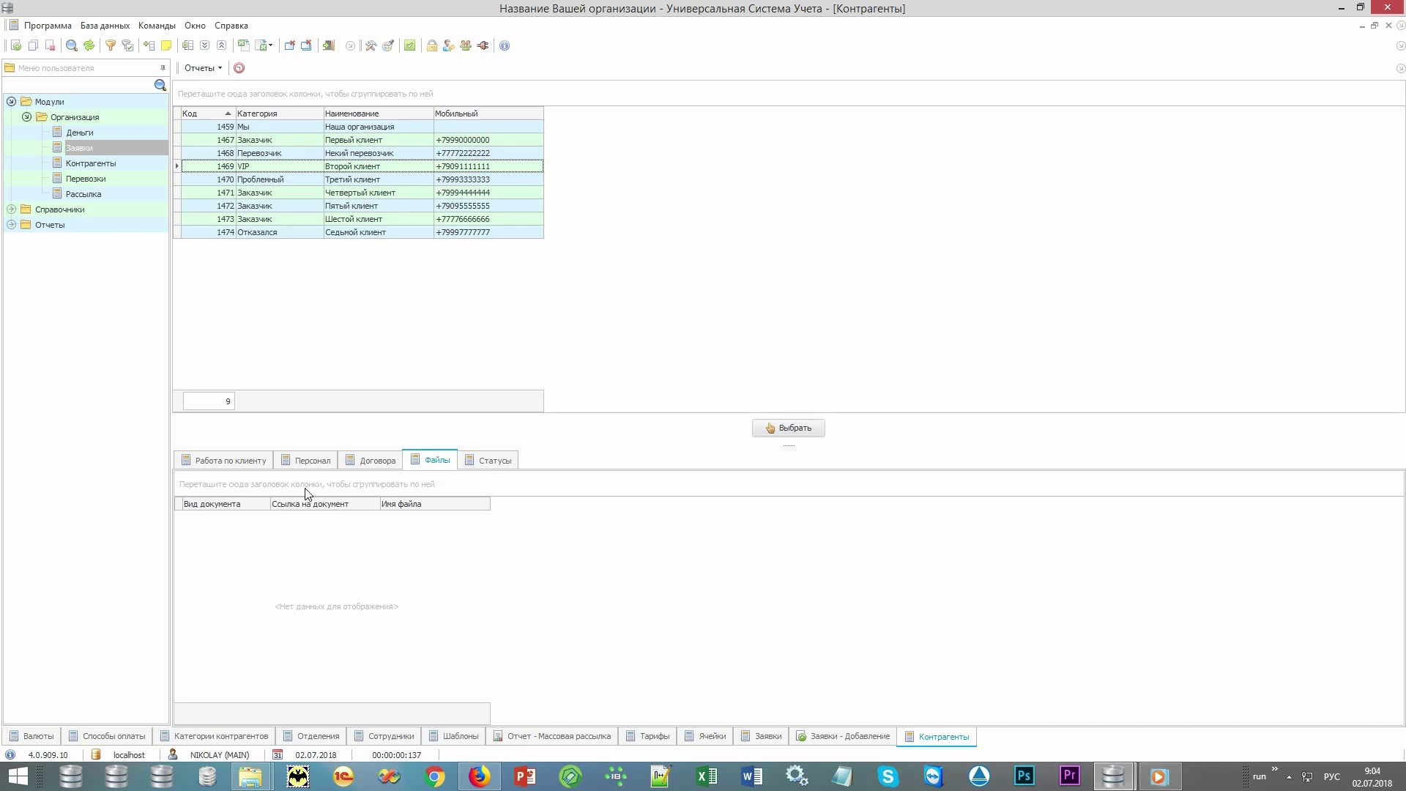
left_click(268, 467)
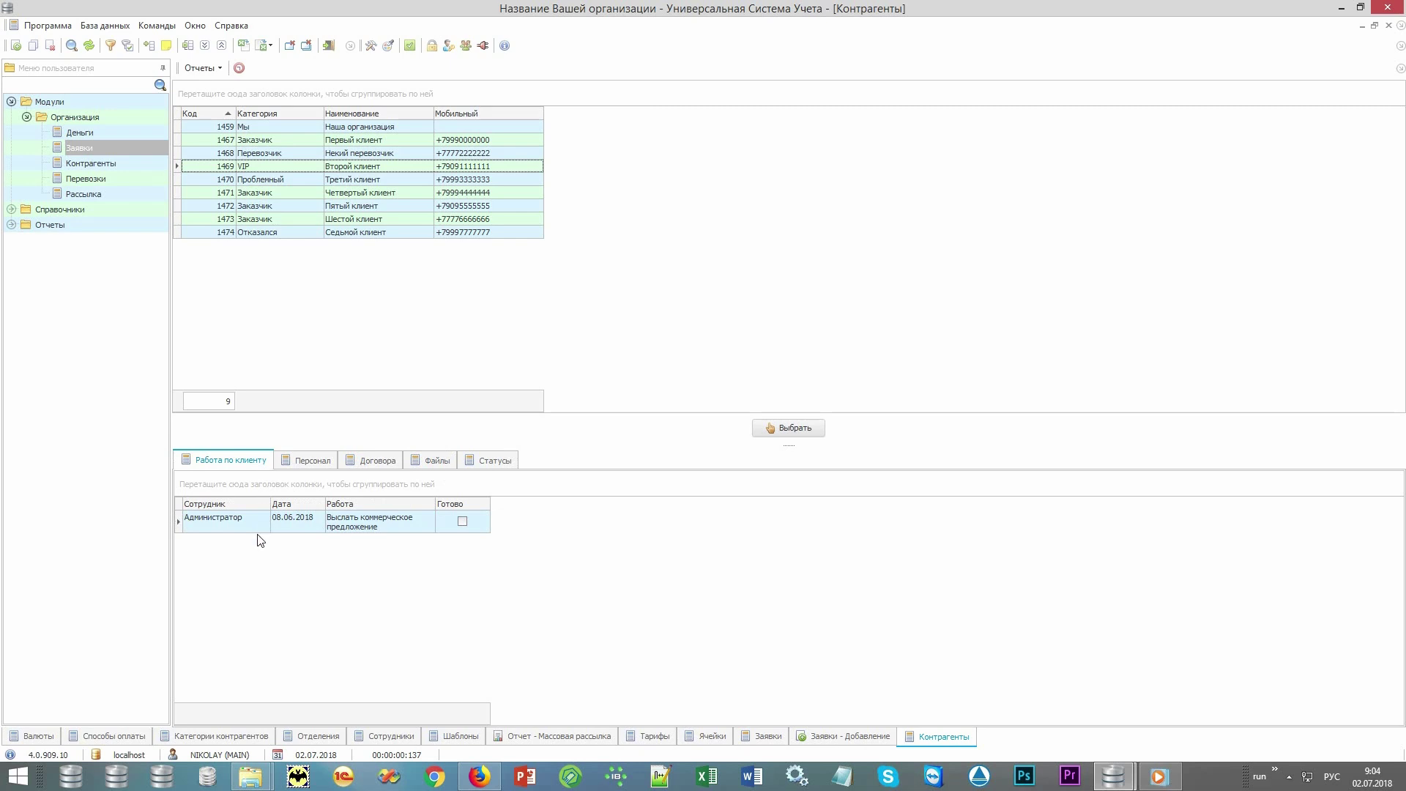
left_click(413, 528)
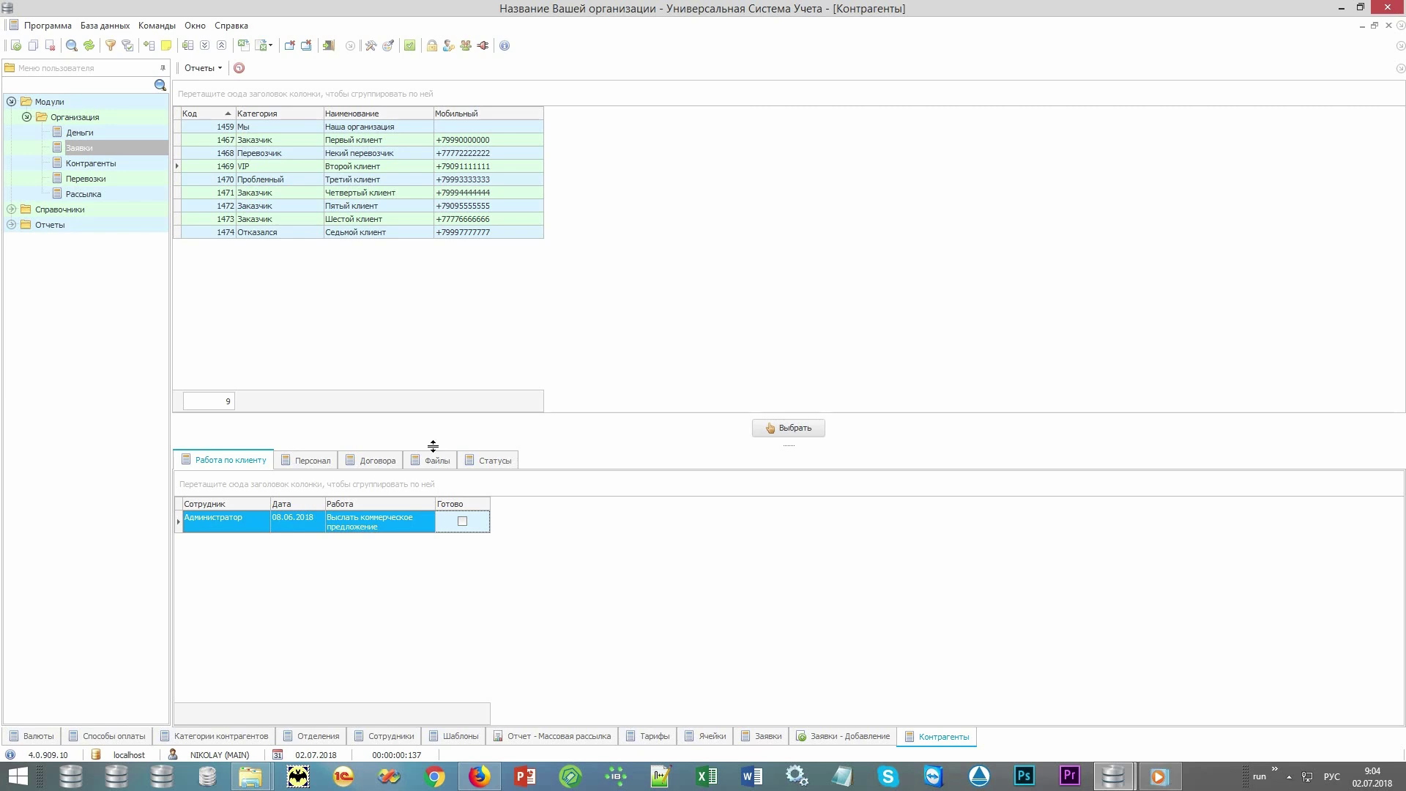
Step: Assign Второй клиент as the request's Контрагент and move on to the Оплачивает field
left_click(406, 166)
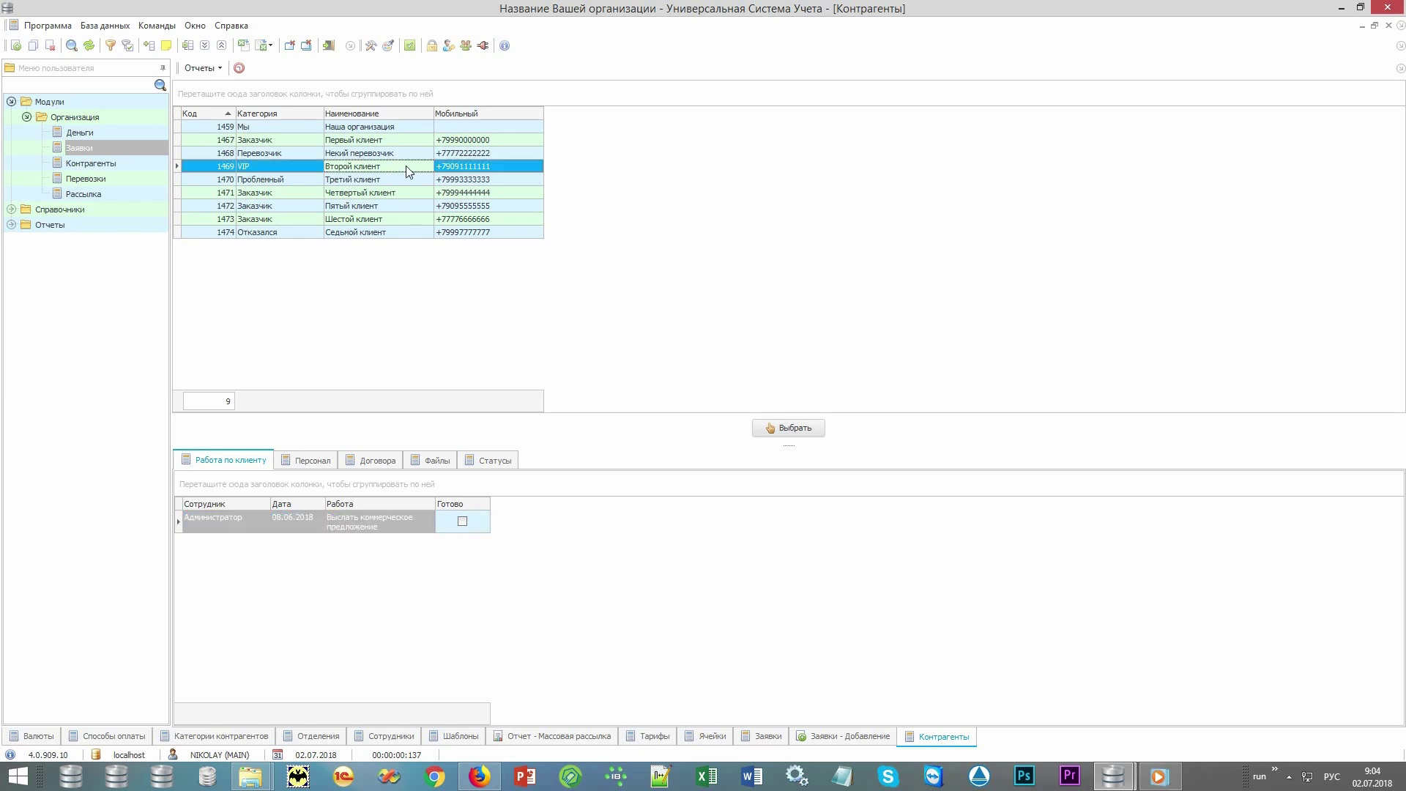
left_click(817, 429)
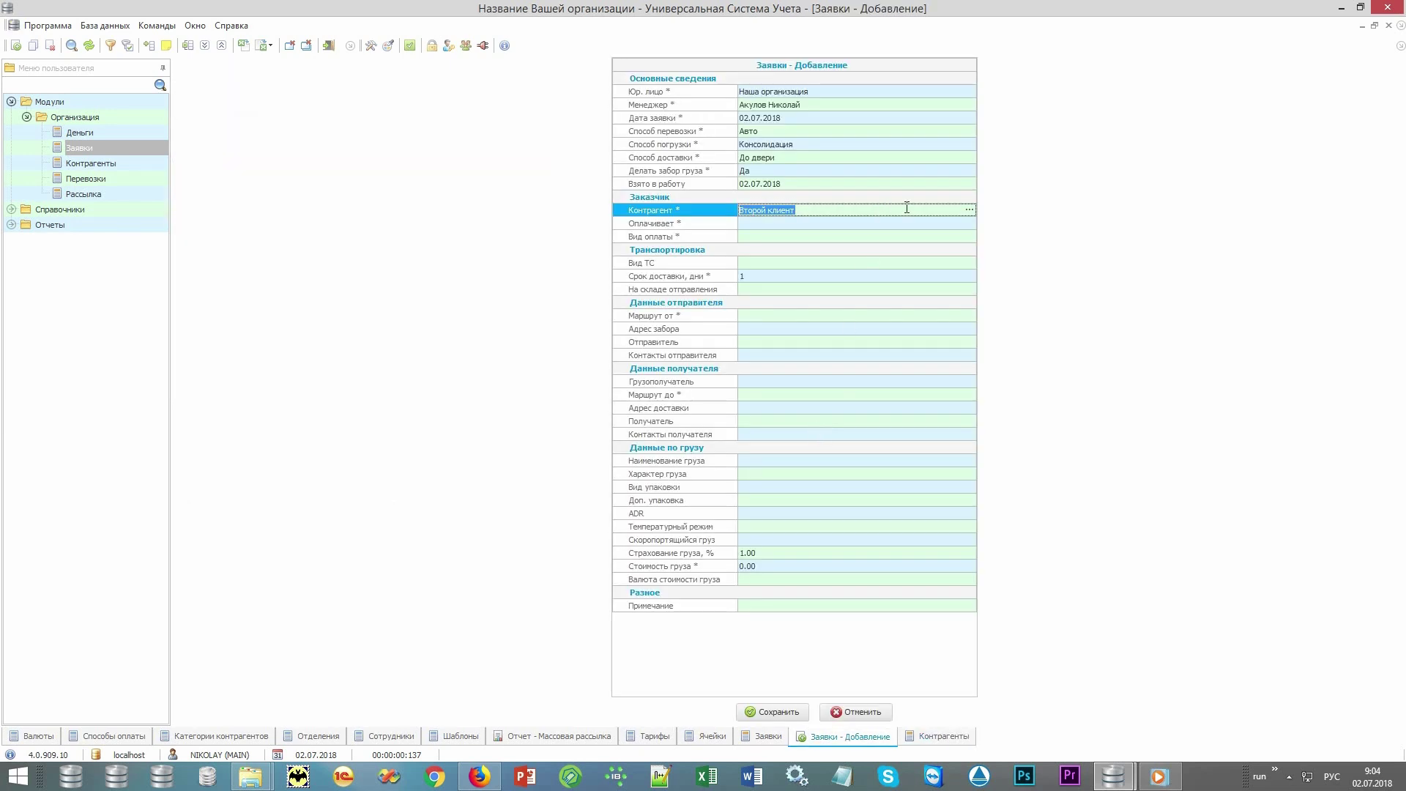
left_click(964, 223)
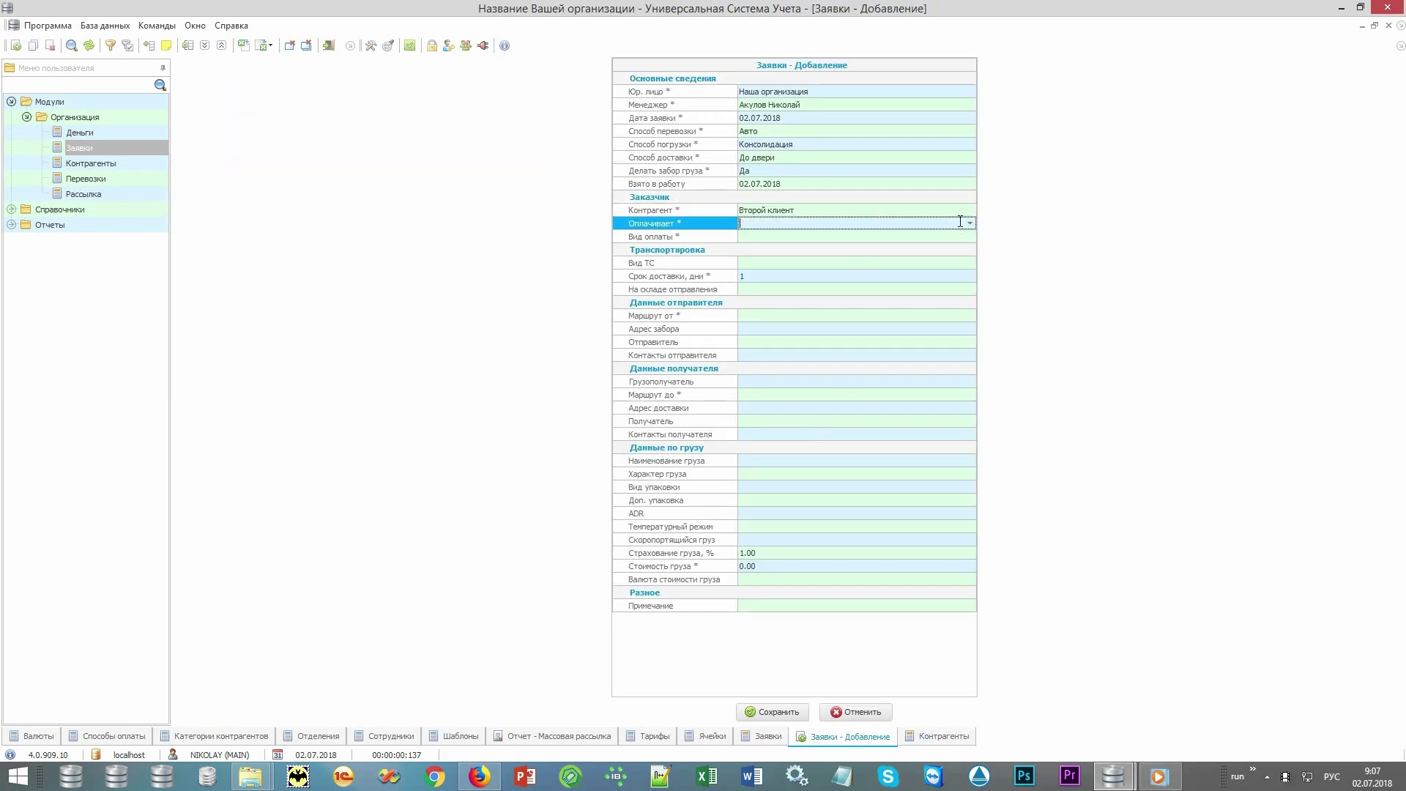
Step: Set the request's Оплачивает to Отправитель and Вид оплаты to Нал
left_click(969, 223)
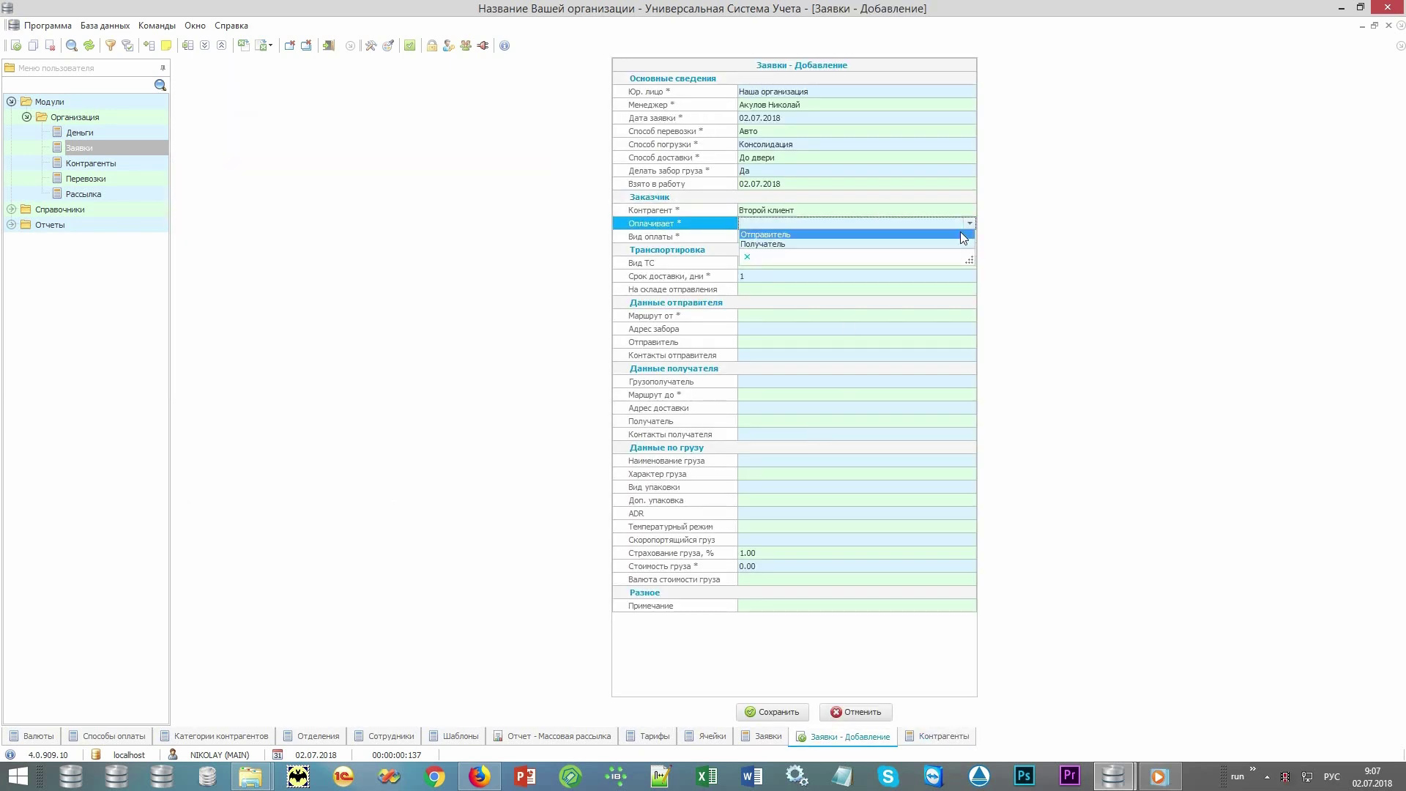
left_click(960, 232)
left_click(964, 237)
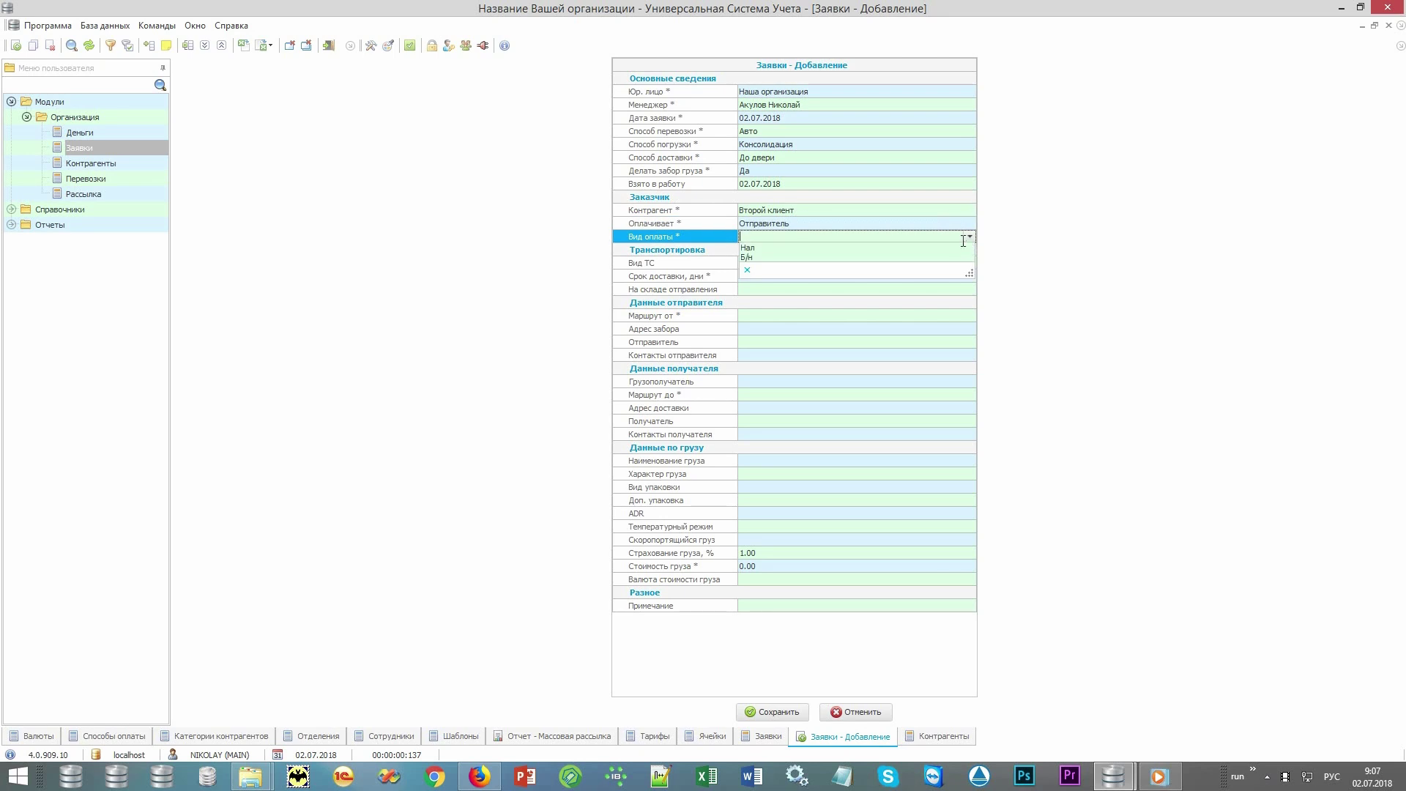
left_click(958, 245)
Step: Set Вид ТС to Тент and choose Москва from the city list for Маршрут от
left_click(958, 262)
left_click(958, 264)
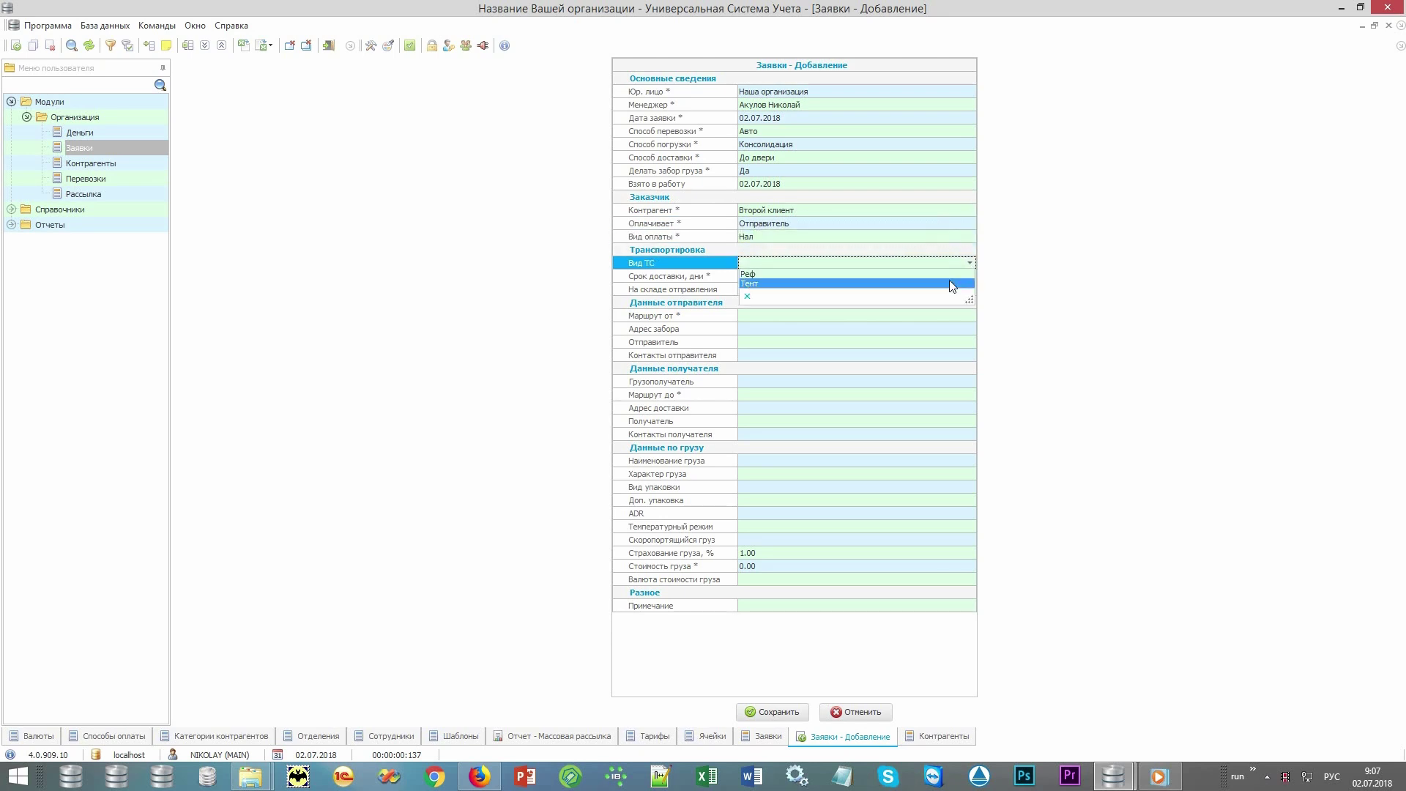
left_click(950, 281)
left_click(969, 316)
left_click(970, 315)
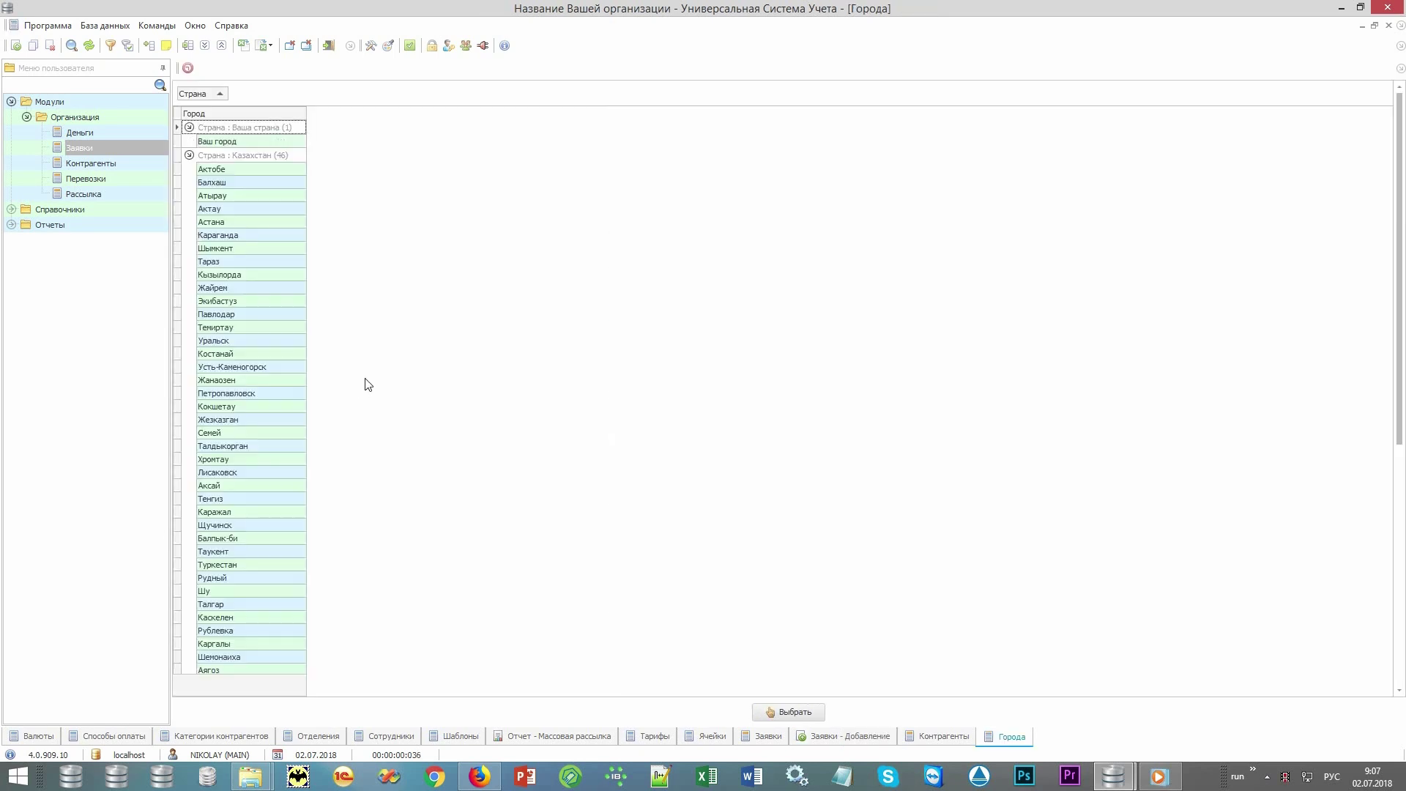
left_click(254, 367)
scroll(254, 370, "down", 5)
double_click(254, 370)
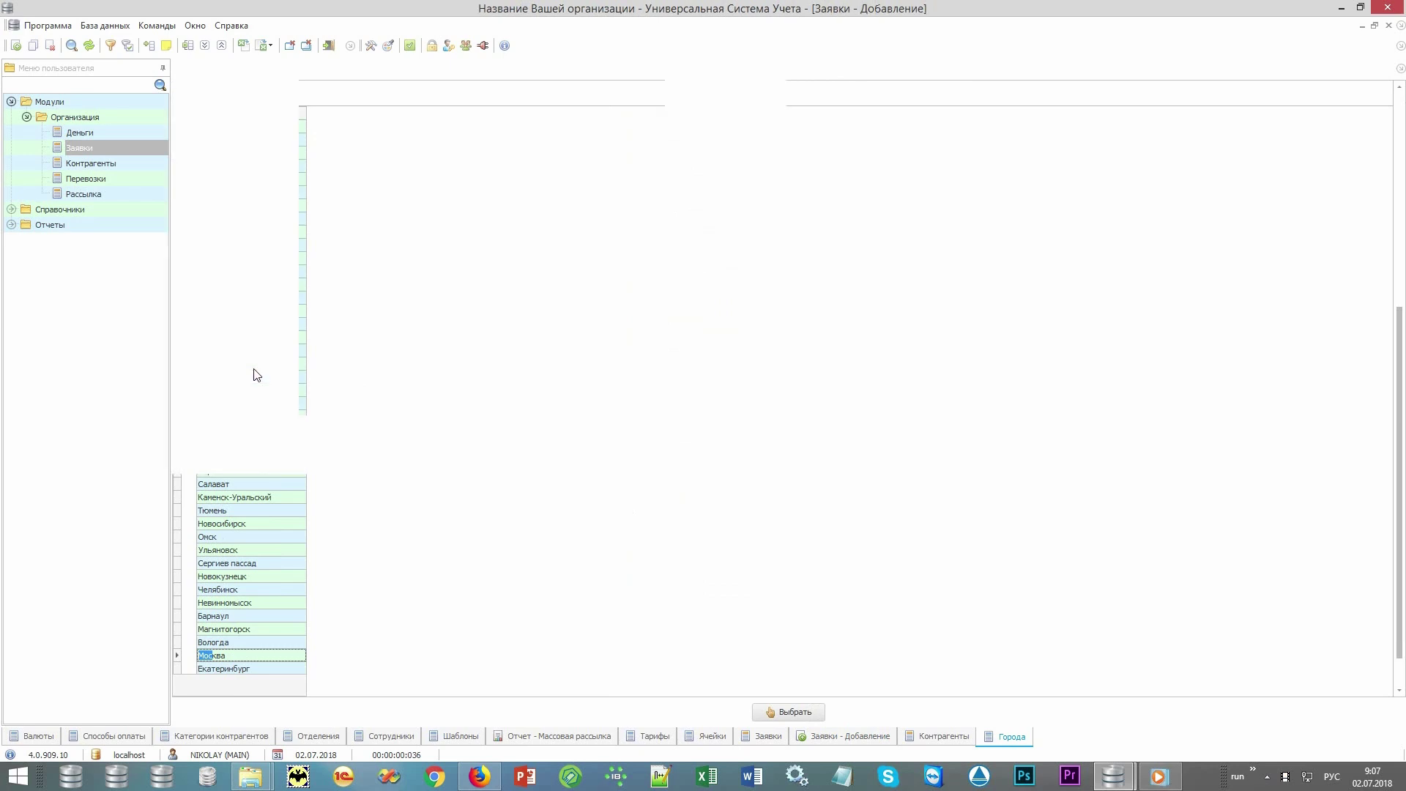
Step: Choose Санкт-Петербург from the city list for the recipient's Маршрут до
key("Tab")
key("Tab")
key("Tab")
key("Tab")
key("Tab")
key("F4")
type("Санкт-Петербург")
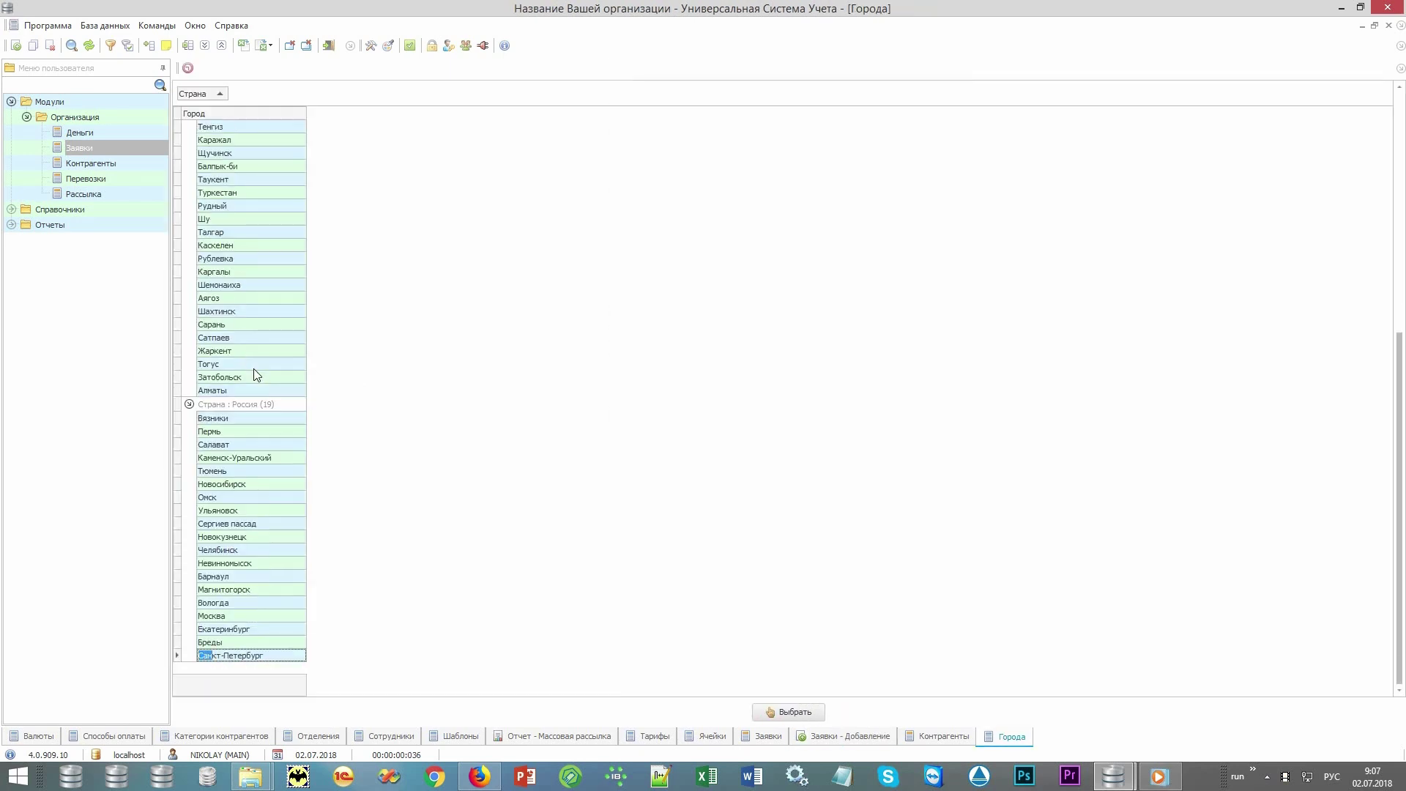
key("Return")
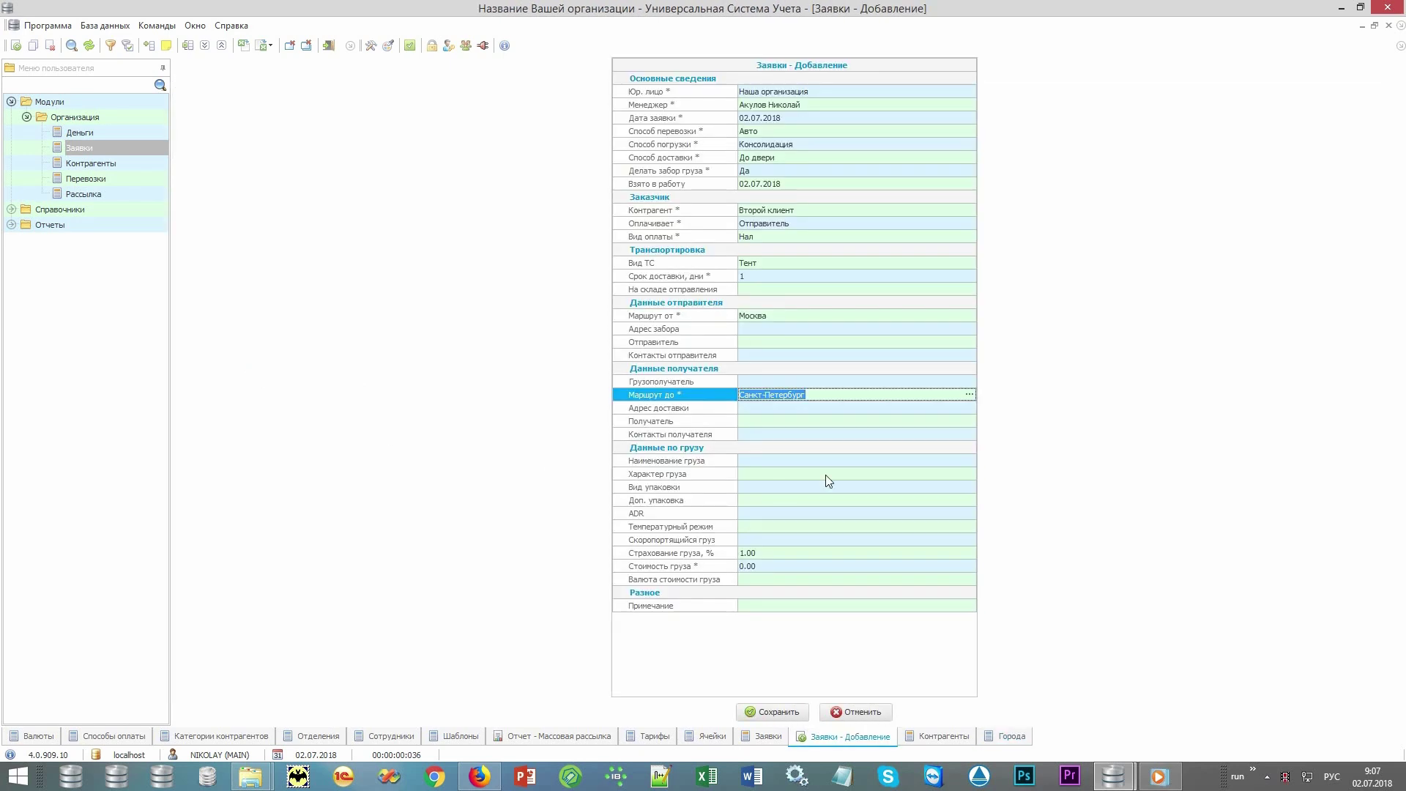
Step: Set Наименование груза to Печенье and Характер груза to Продукты питания from the ТНП category
left_click(868, 458)
left_click(965, 460)
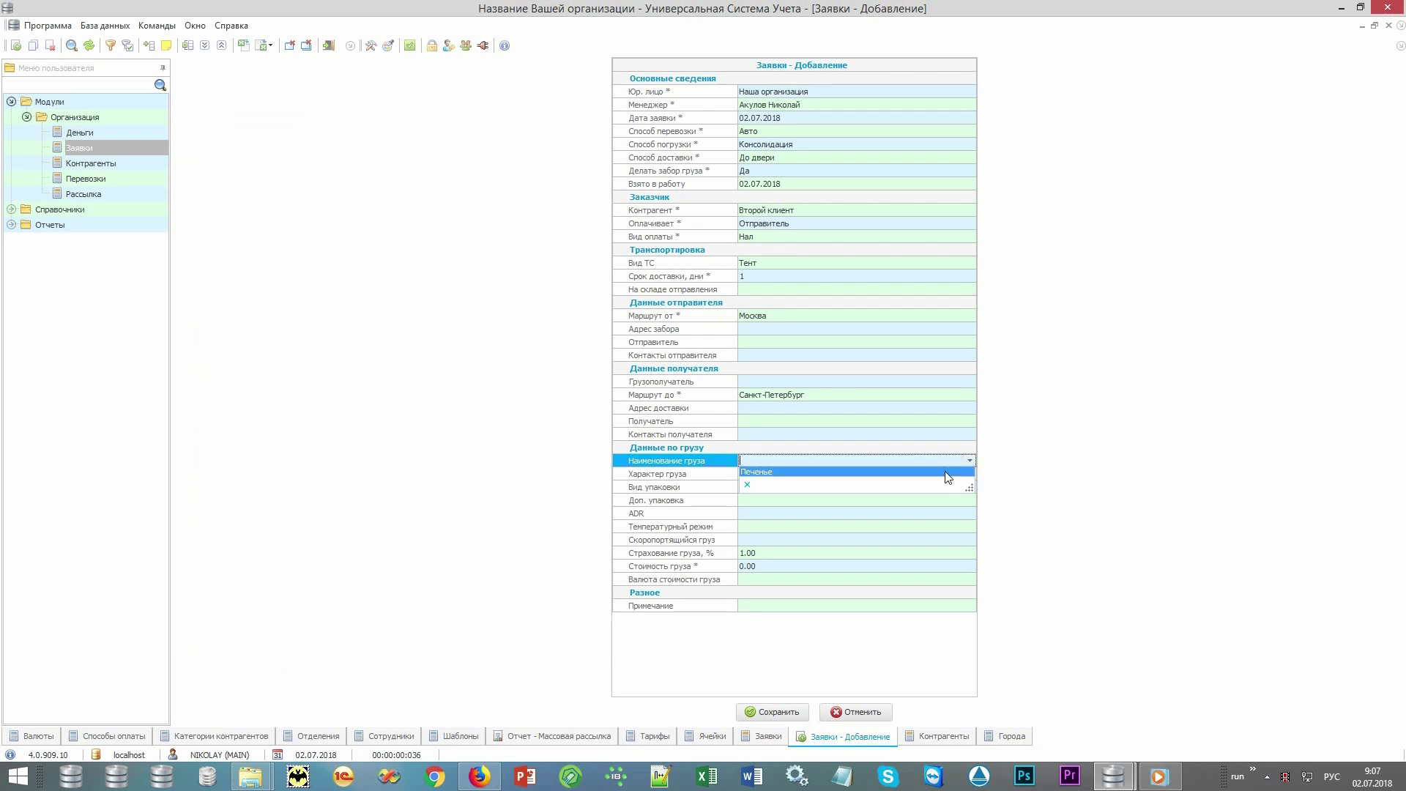
left_click(952, 475)
key("Tab")
left_click(969, 475)
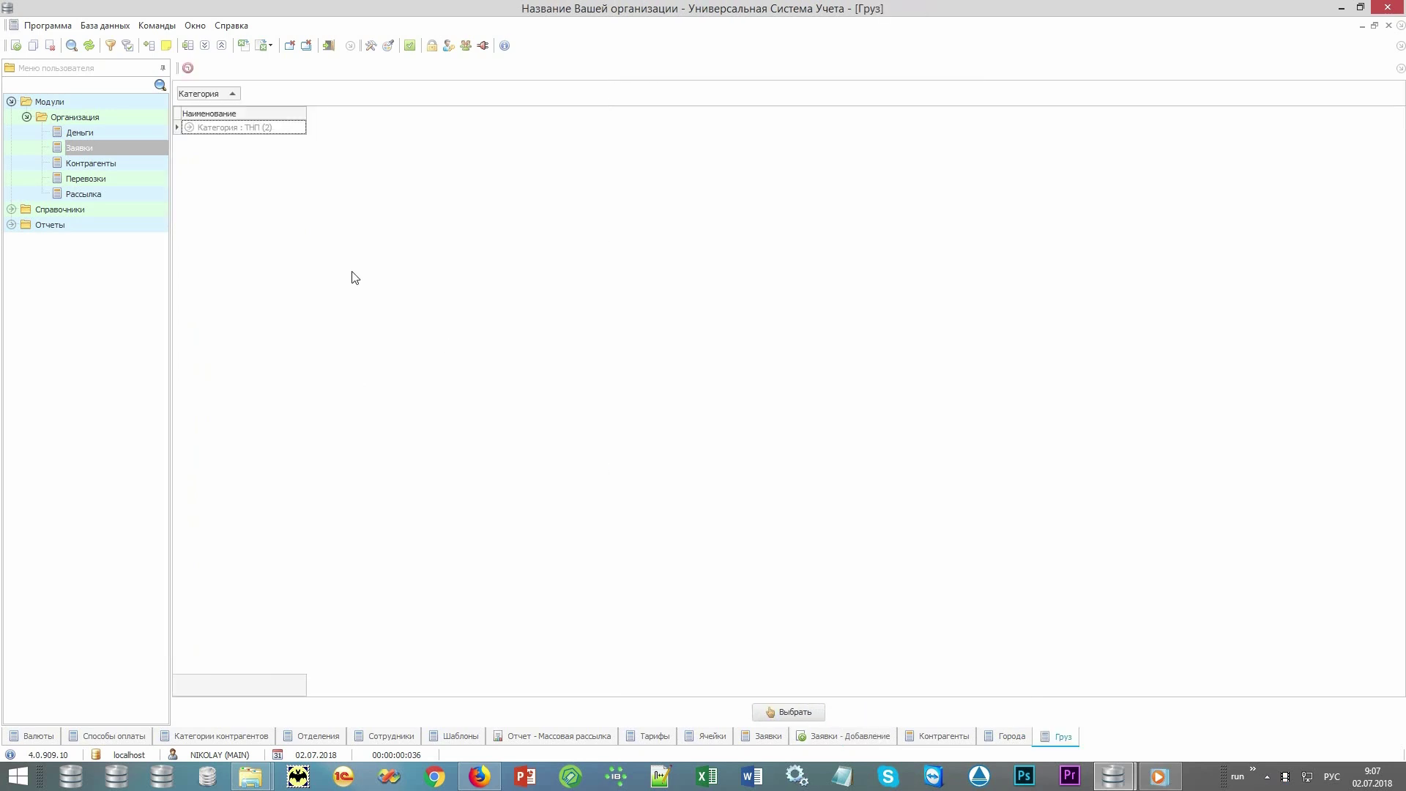
double_click(283, 155)
Step: Set the cargo's Вид упаковки to Коробки
key("Tab")
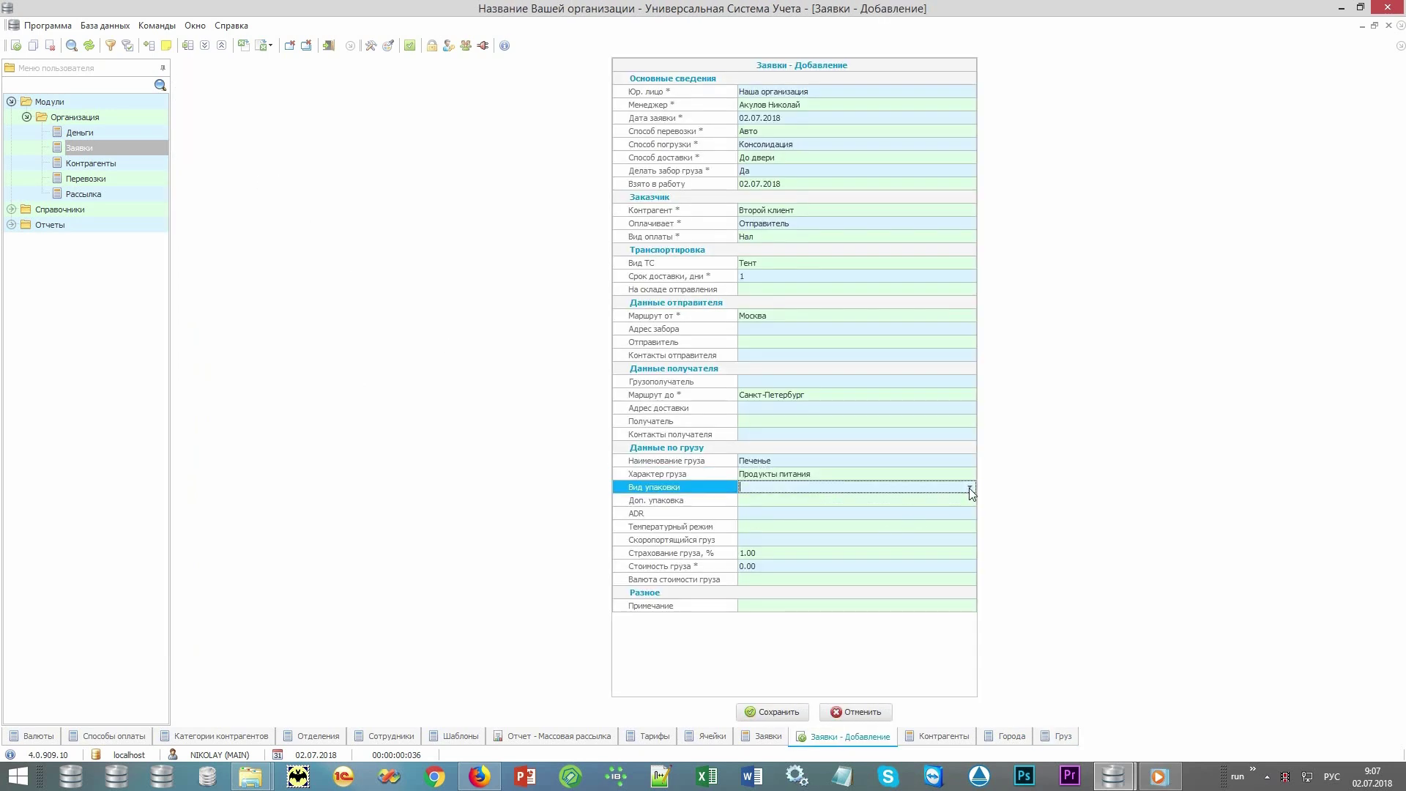
left_click(969, 488)
left_click(956, 496)
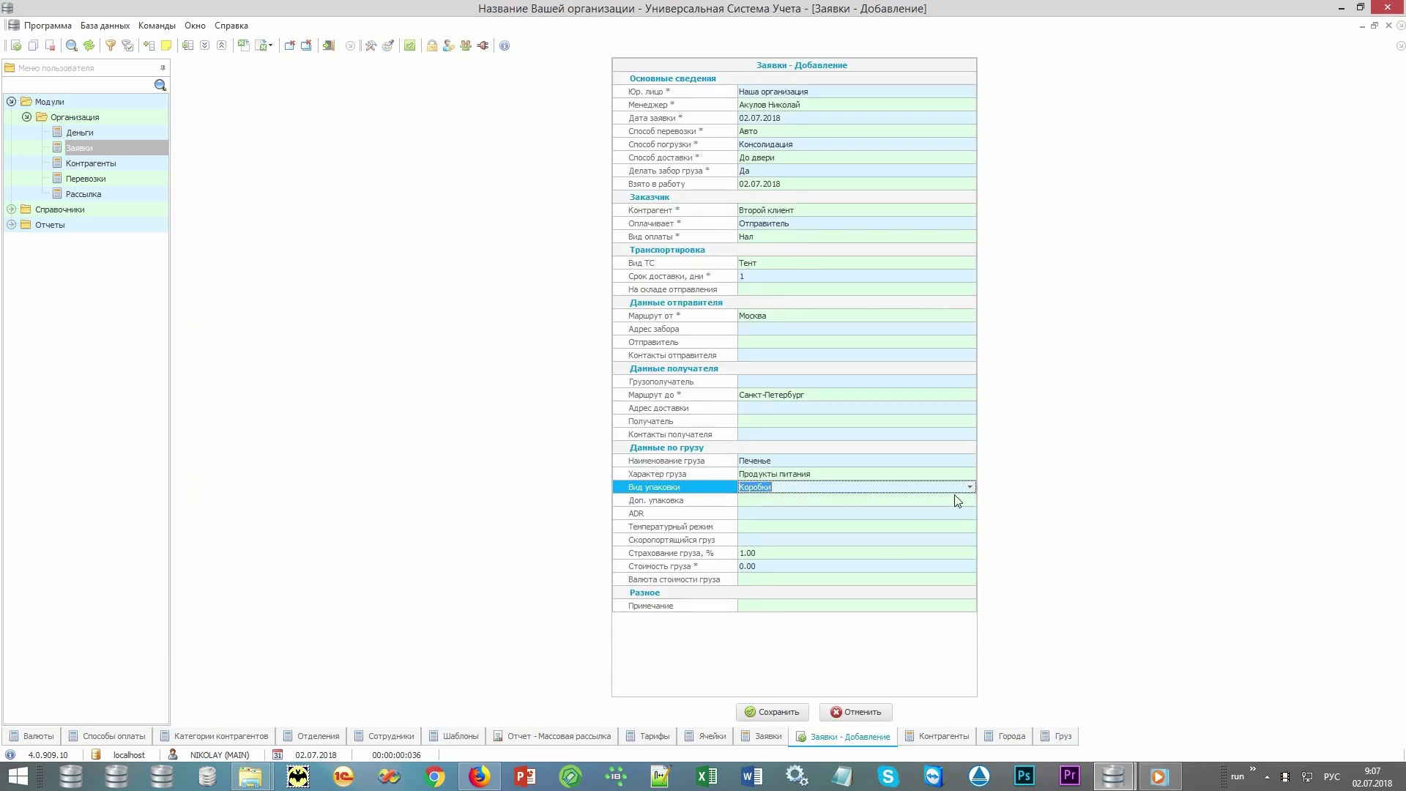
Step: Set Стоимость груза to 100000 and Валюта стоимости груза to RUB
left_click(877, 566)
type("100000")
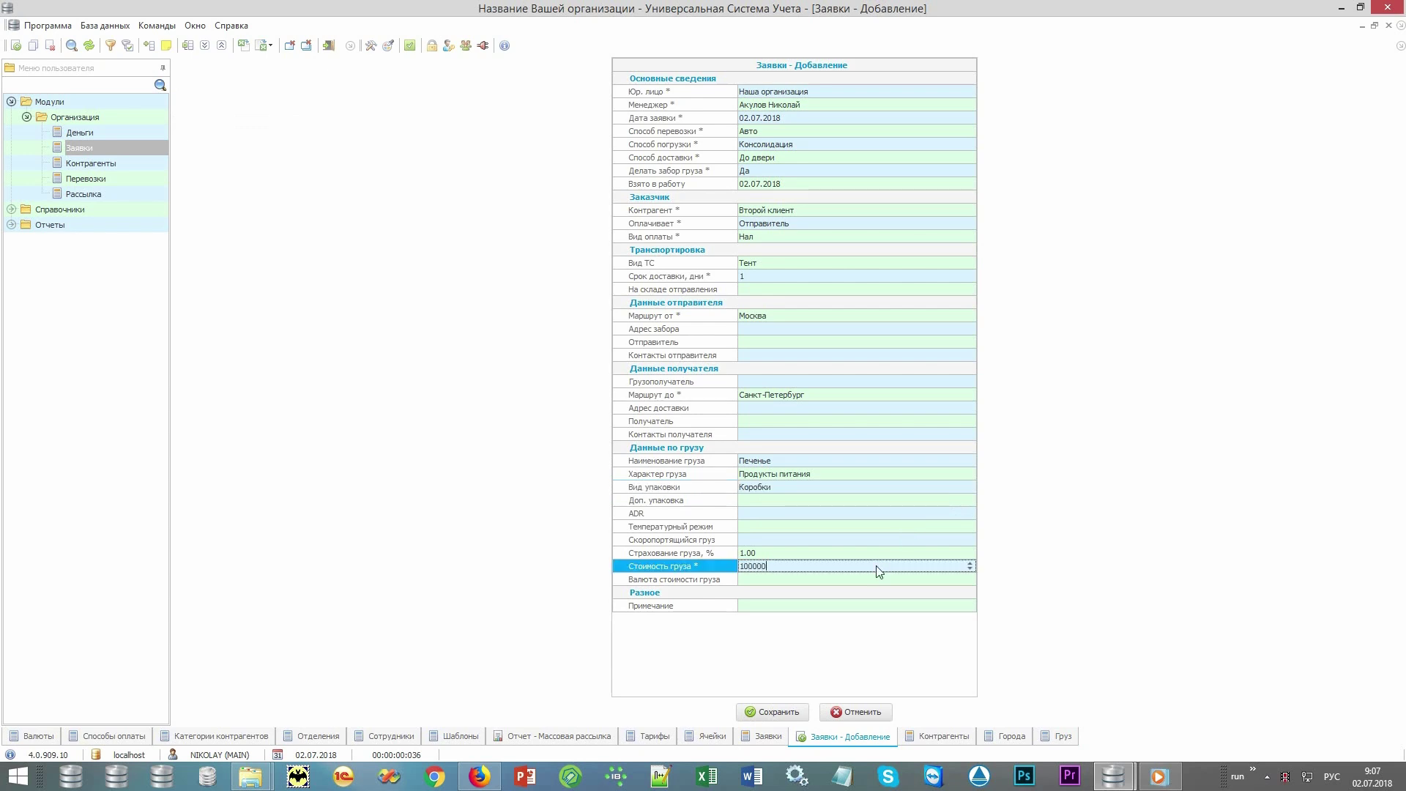
key("Tab")
key("alt+Down")
key("Down")
key("Down")
key("Return")
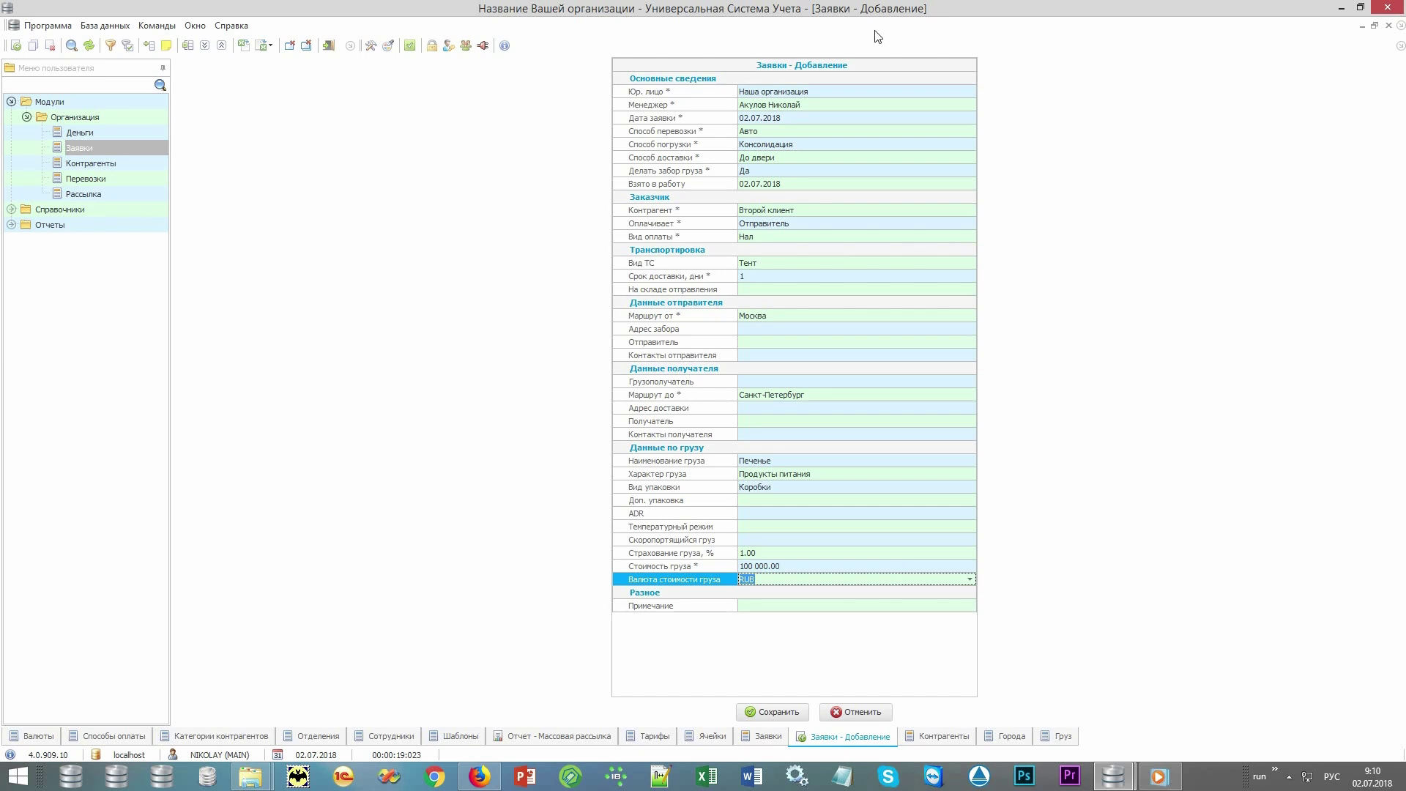
Step: Complete the sender data with Адрес забора set to Еще адрес забора, the sender's name and the contact phone number
left_click(968, 329)
left_click(960, 344)
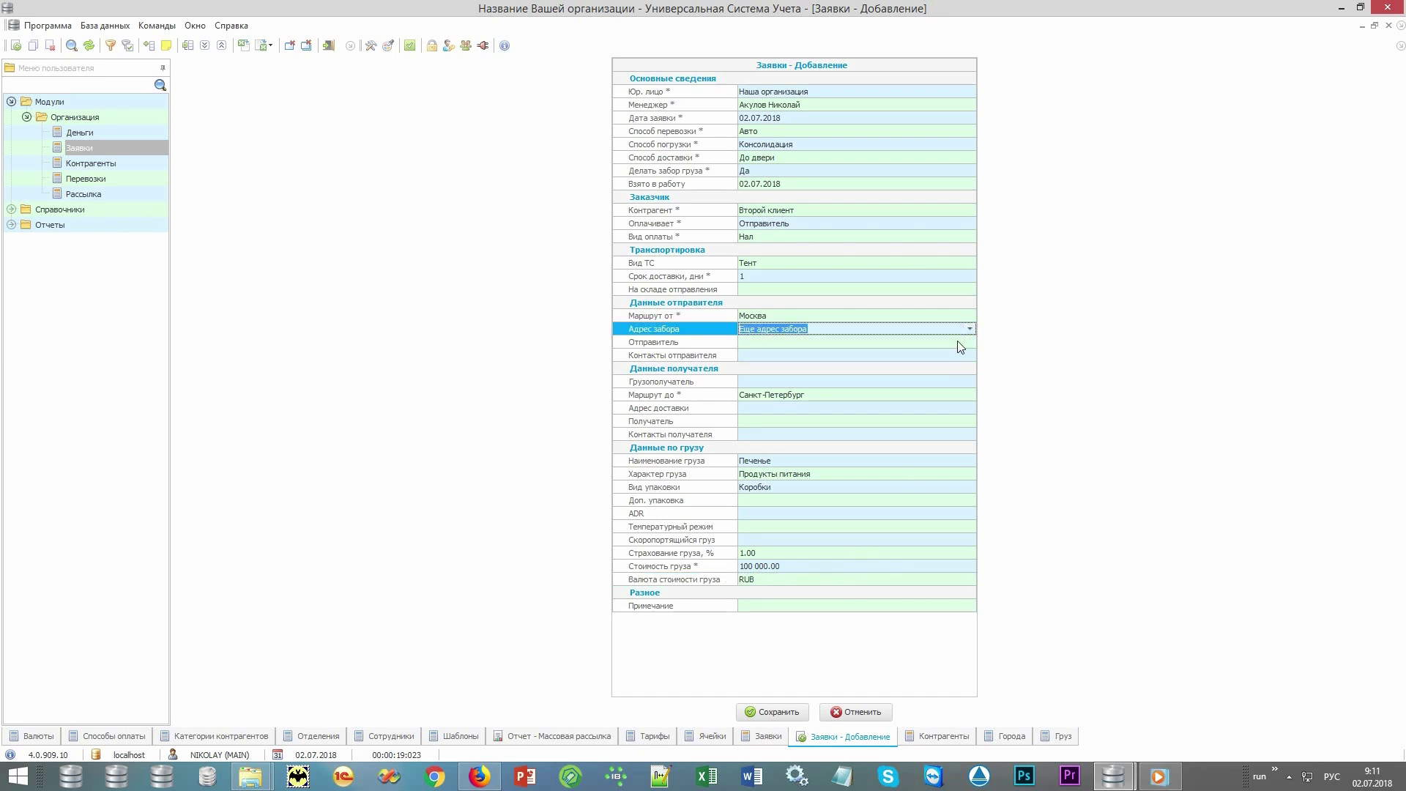
left_click(971, 344)
left_click(952, 356)
left_click(970, 356)
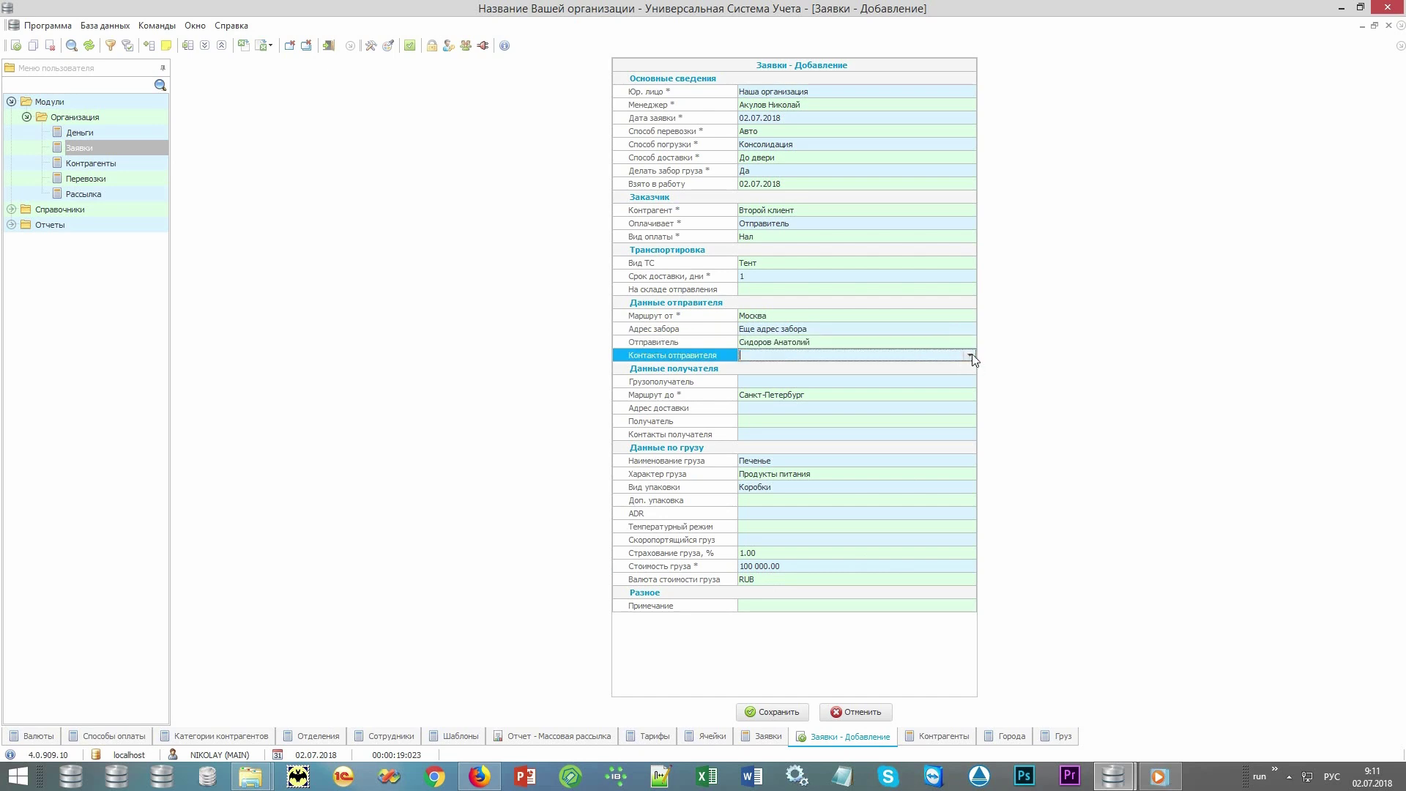
left_click(957, 367)
Step: Complete the recipient data with Адрес доставки set to Еще адрес доставки, the recipient's name and the contact phone number
left_click(963, 409)
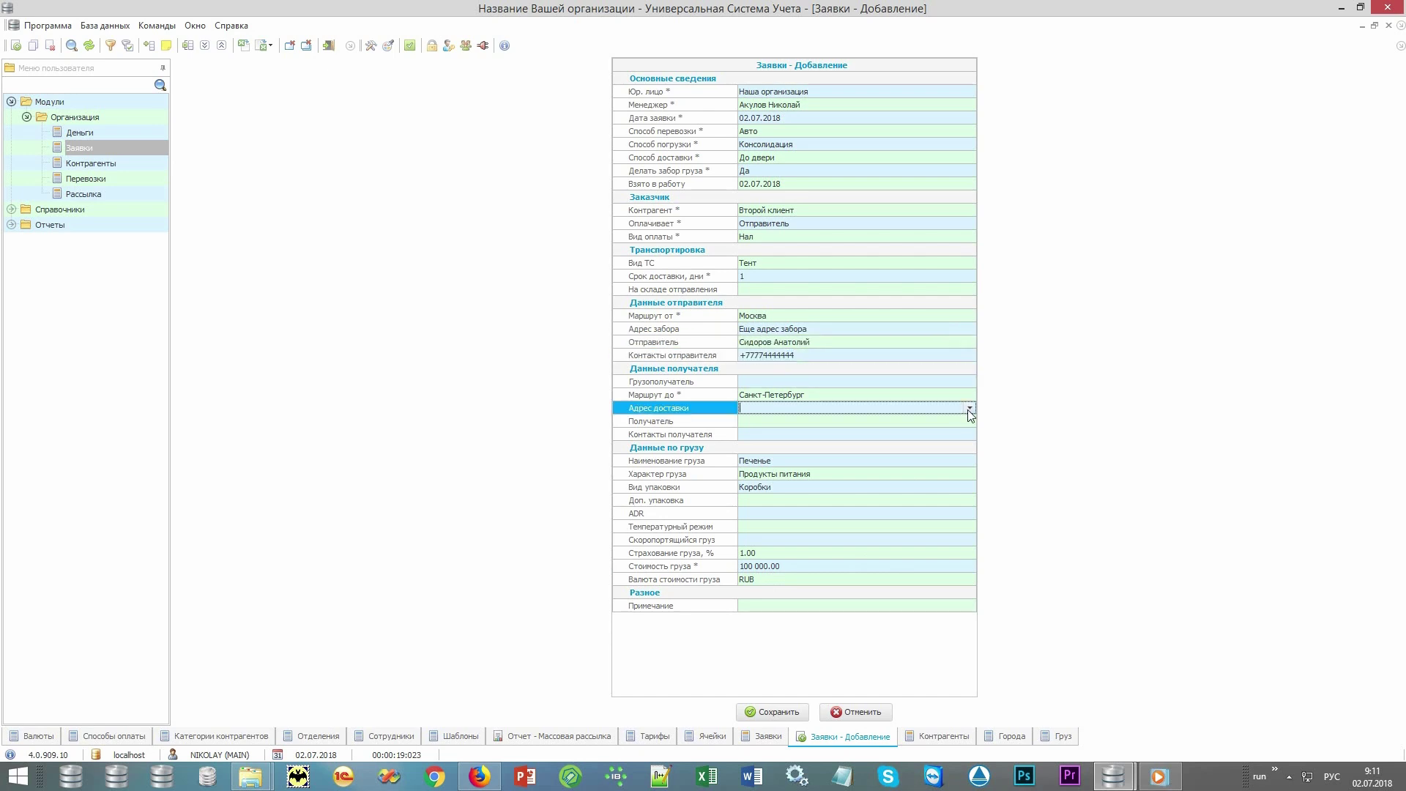
left_click(968, 407)
left_click(949, 423)
left_click(955, 421)
left_click(969, 421)
left_click(952, 438)
left_click(953, 435)
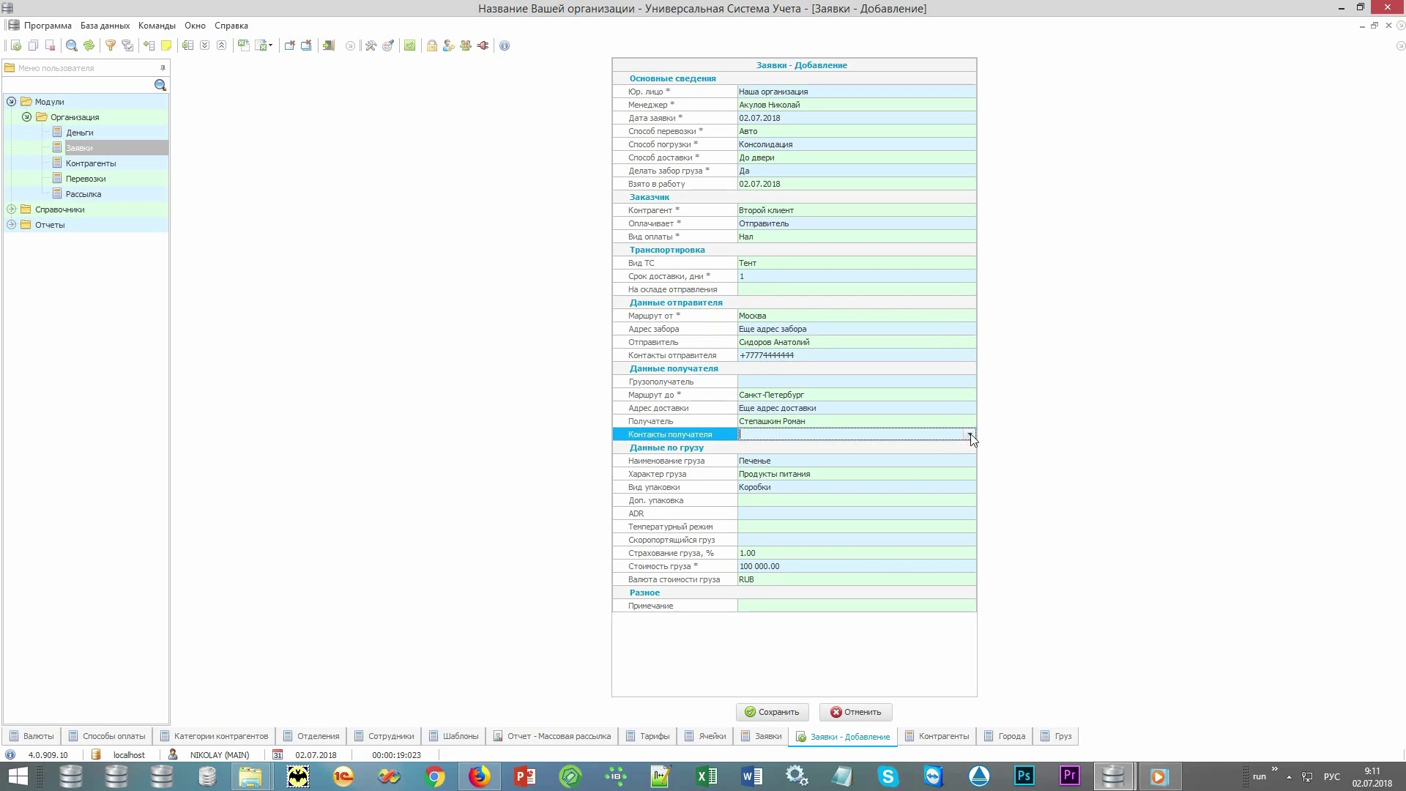
left_click(970, 434)
left_click(951, 444)
Step: Choose the Грузополучатель from the counterparty list and save the new request
left_click(968, 382)
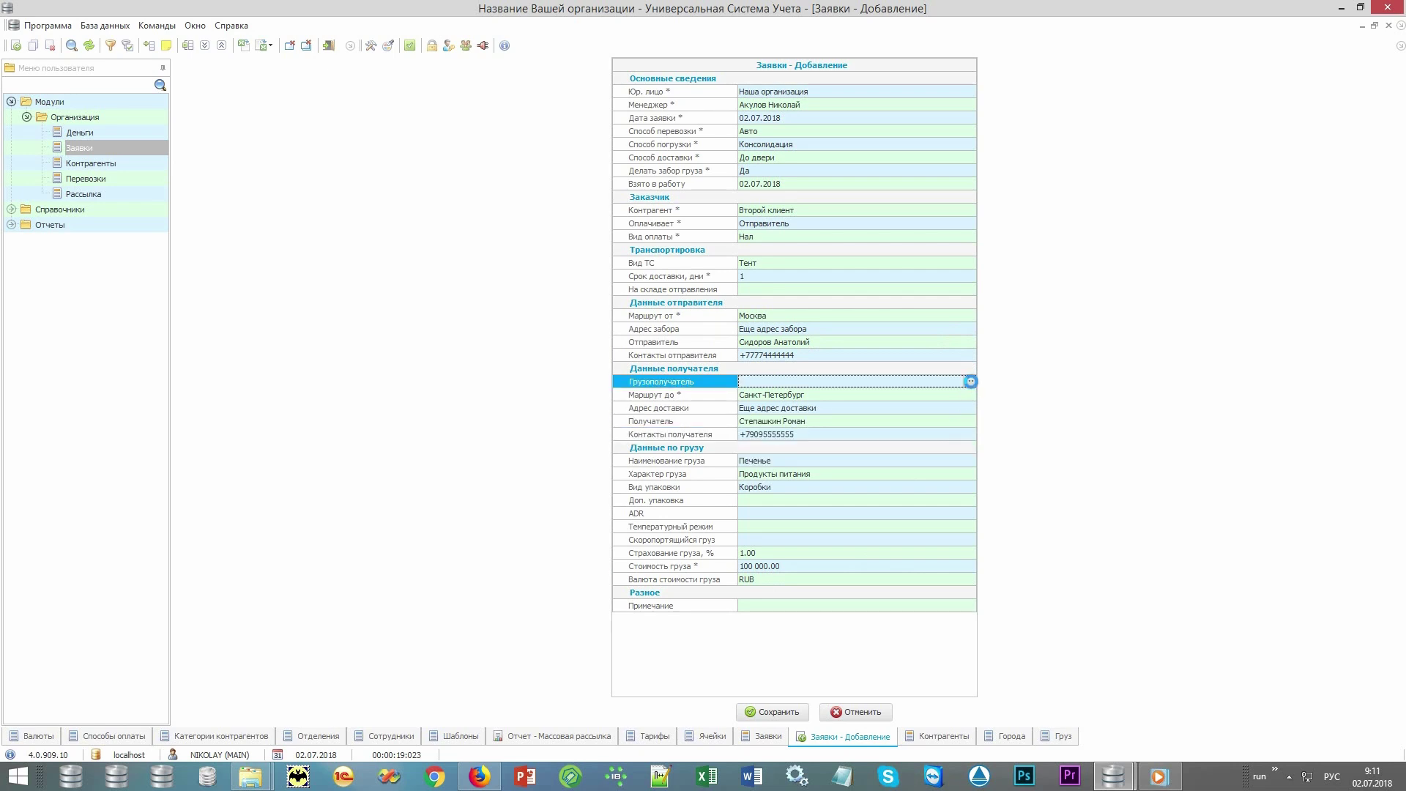
double_click(375, 152)
left_click(780, 714)
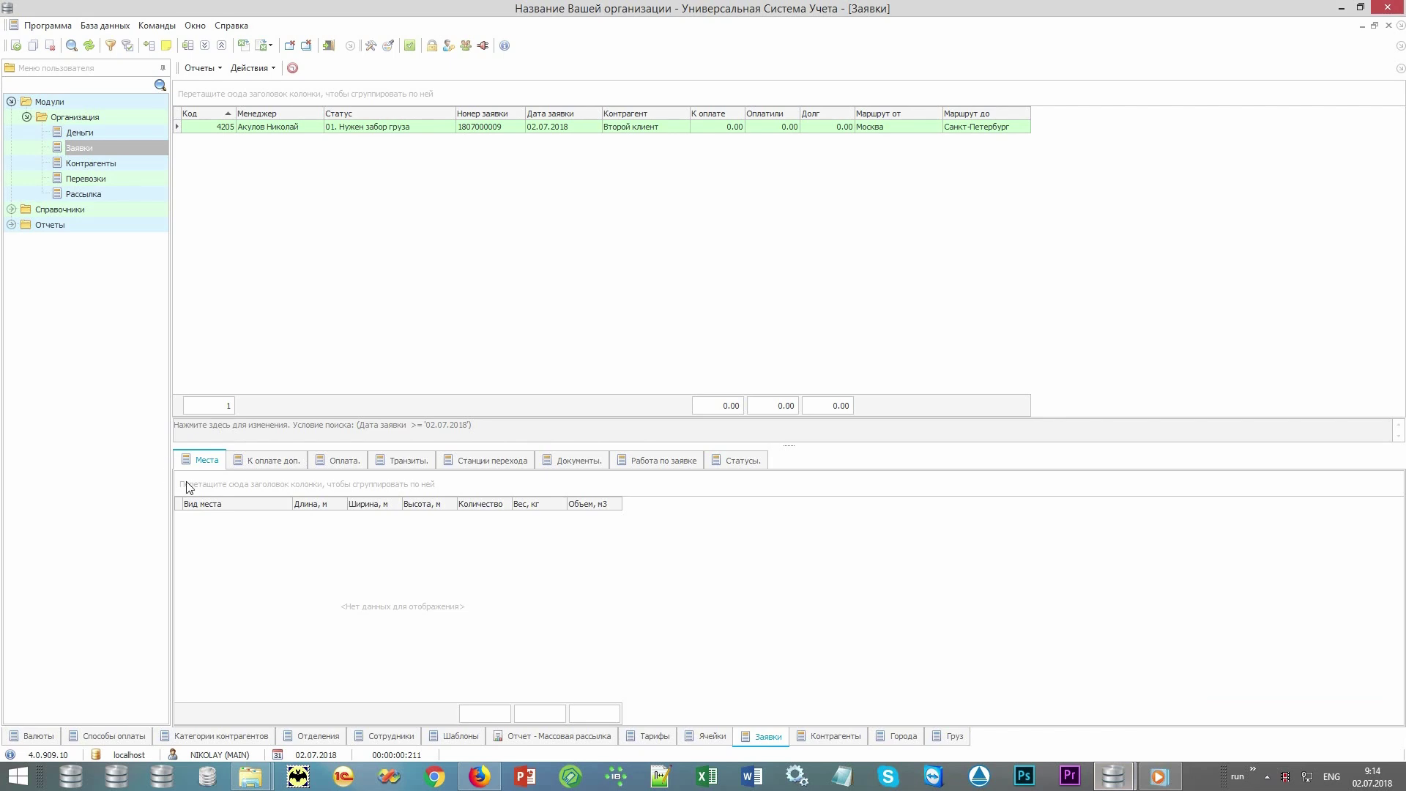
Step: Add a new record to the request's Места with Вид места set to Короб
right_click(286, 550)
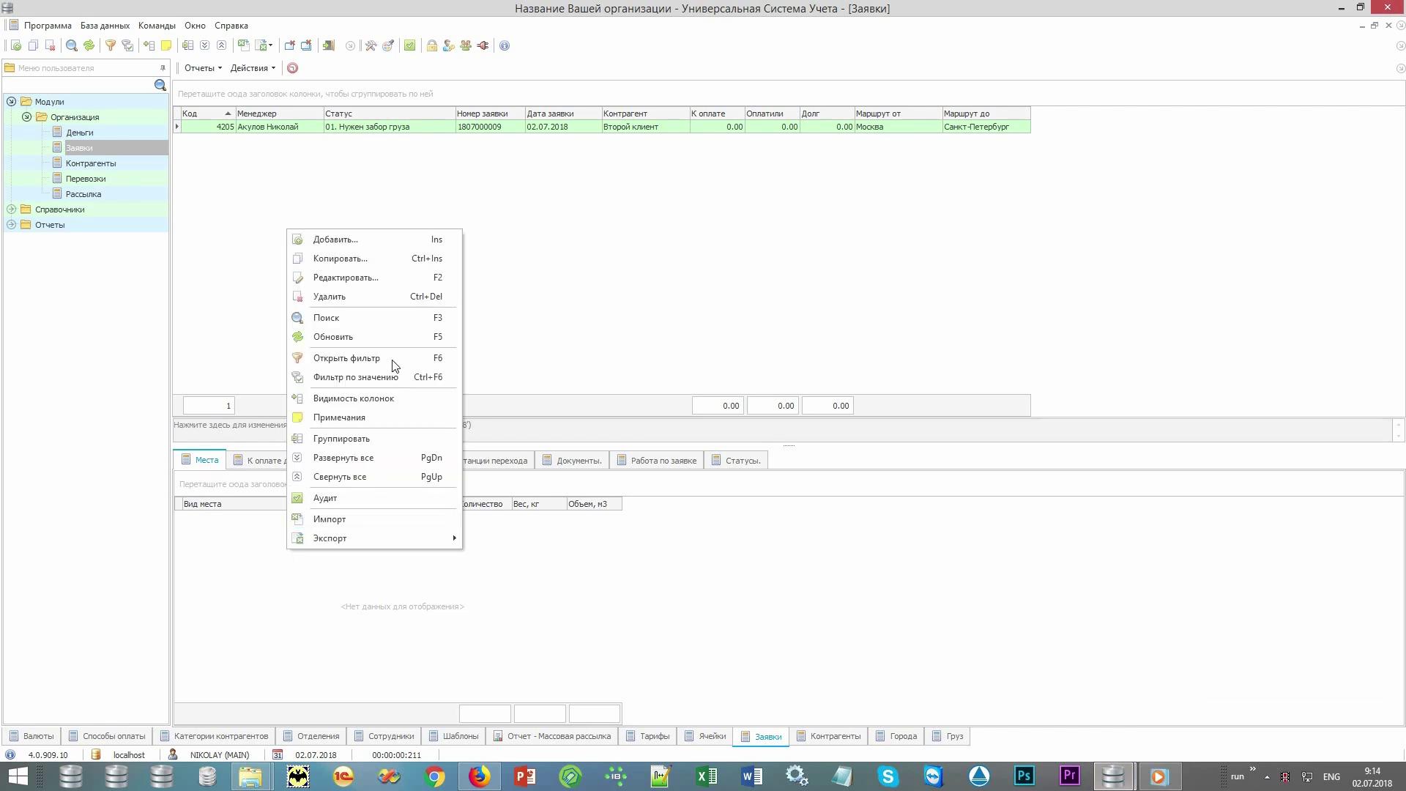
left_click(429, 244)
key("alt+Down")
key("Down")
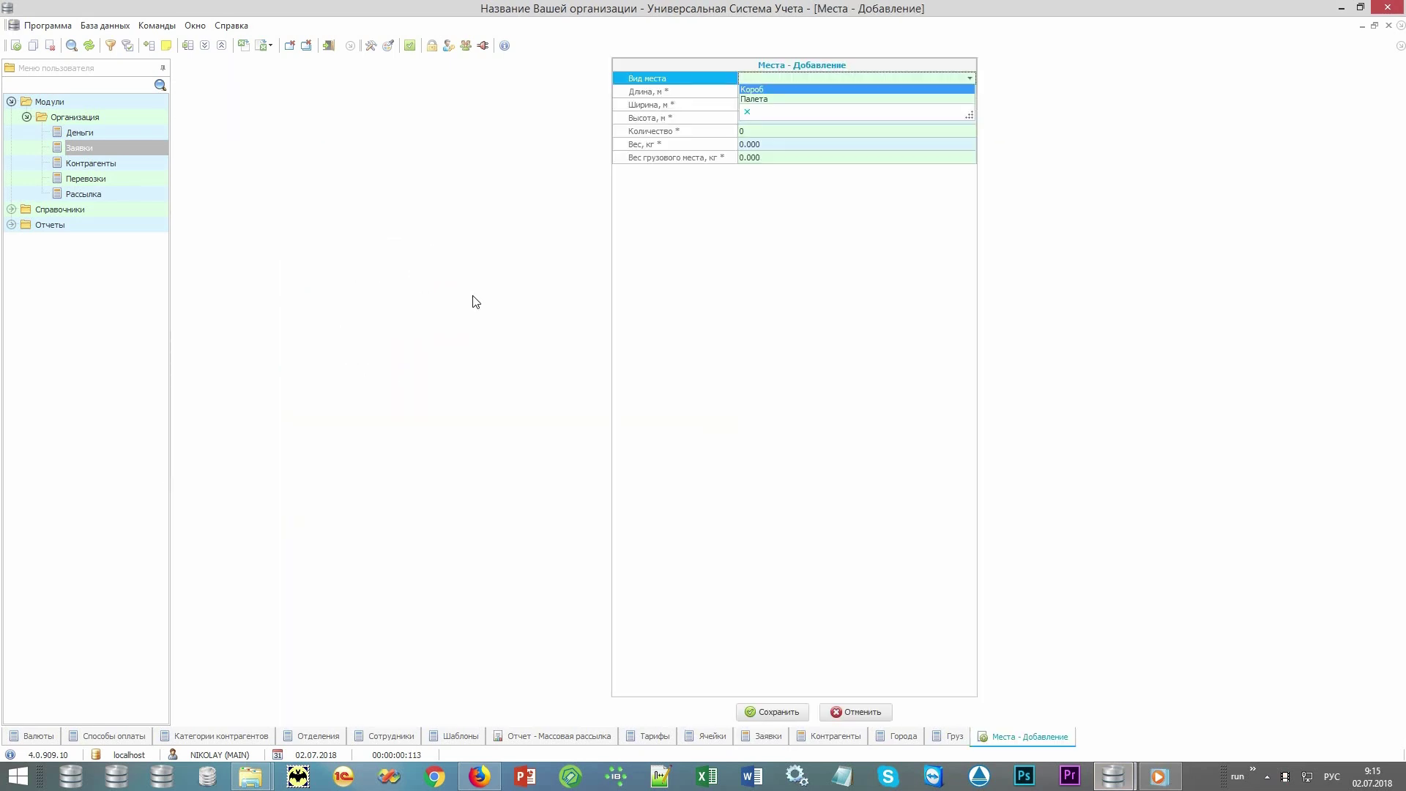
key("Return")
Step: Set the cargo place's length to 1 m, width to 2 m, height to 1 m and Количество to 17, and save it
key("Tab")
type("1")
key("Tab")
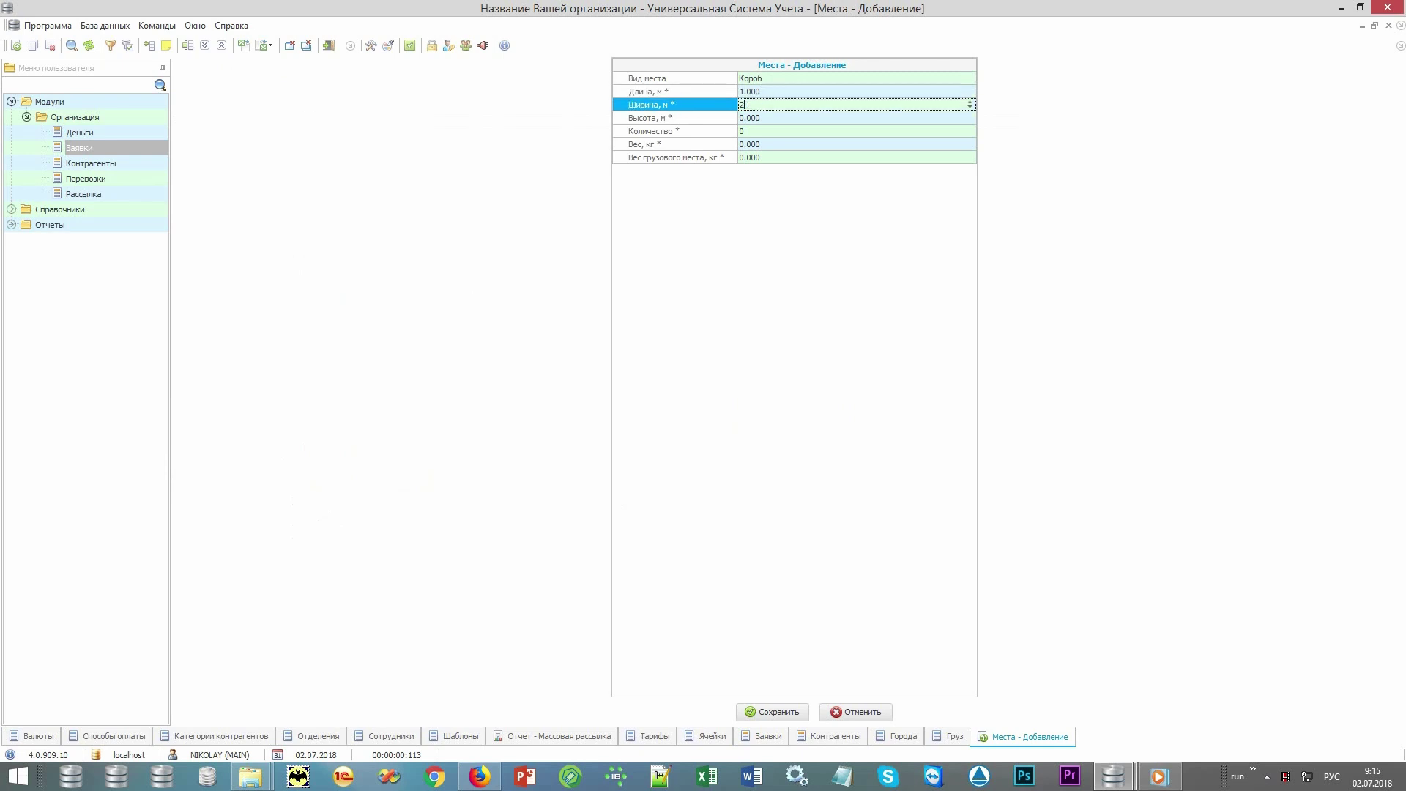
type("2")
key("Tab")
type("1")
key("Tab")
key("Tab")
key("Tab")
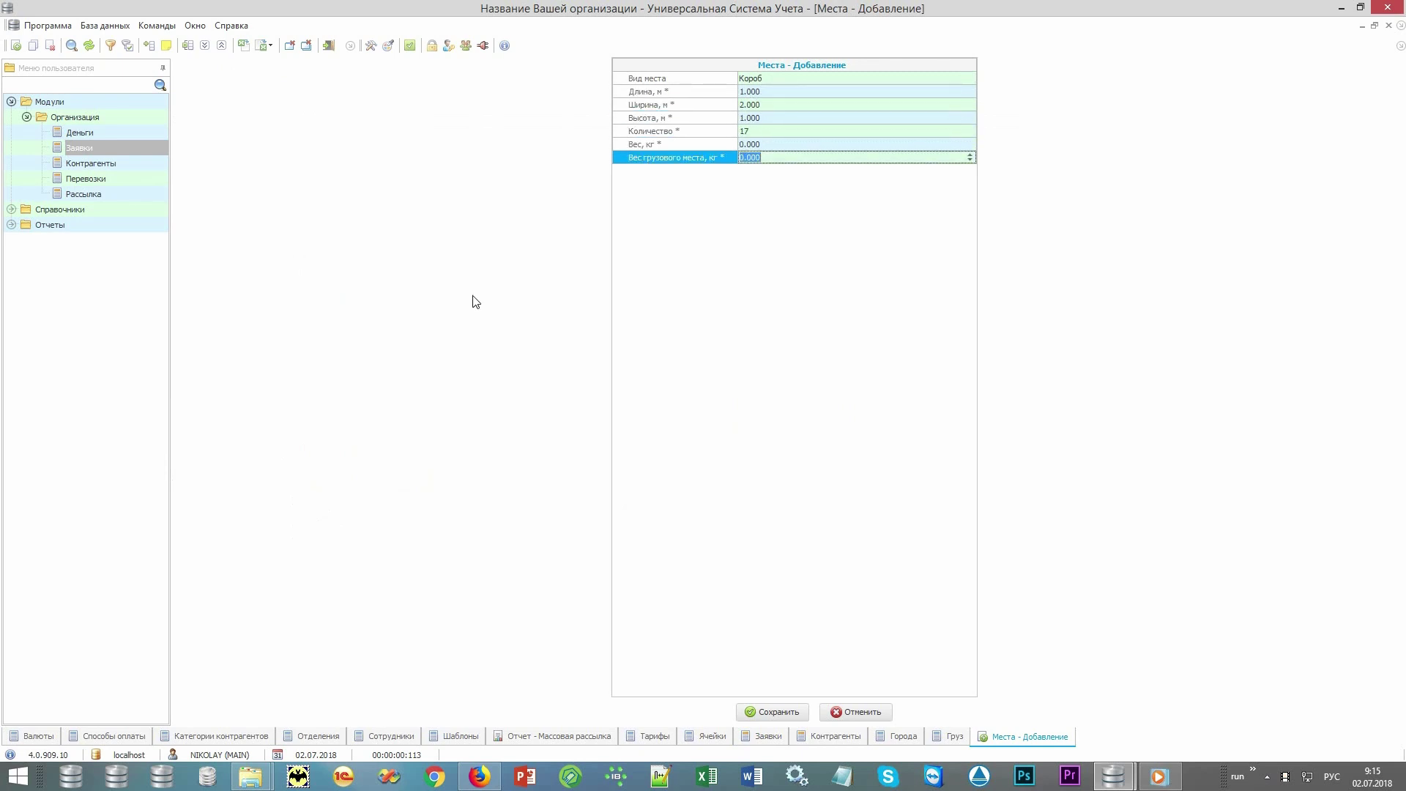
key("Return")
key("alt+shift")
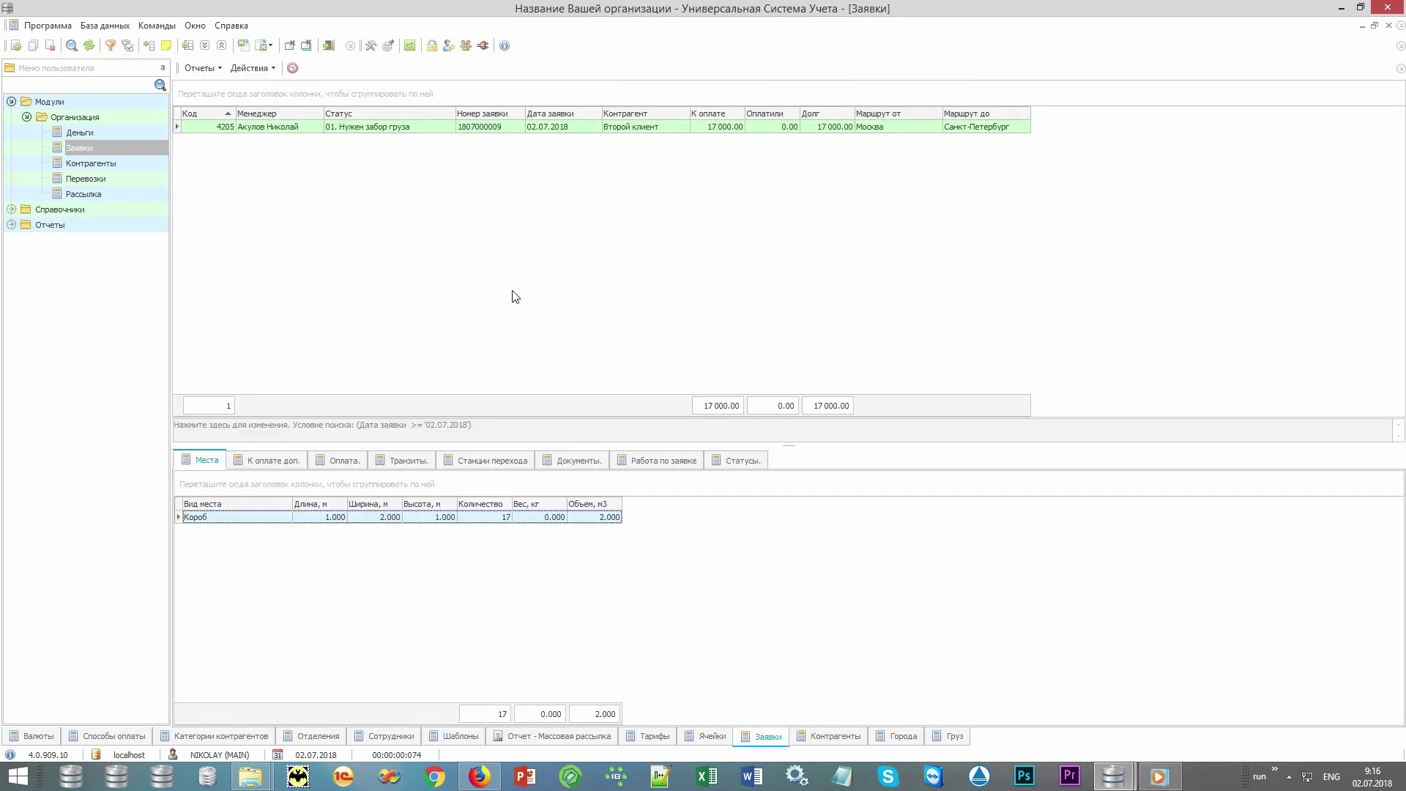
Step: Add an additional charge in the request's К оплате доп. with Статья Охрана and Цена 3000, and save it
left_click(737, 138)
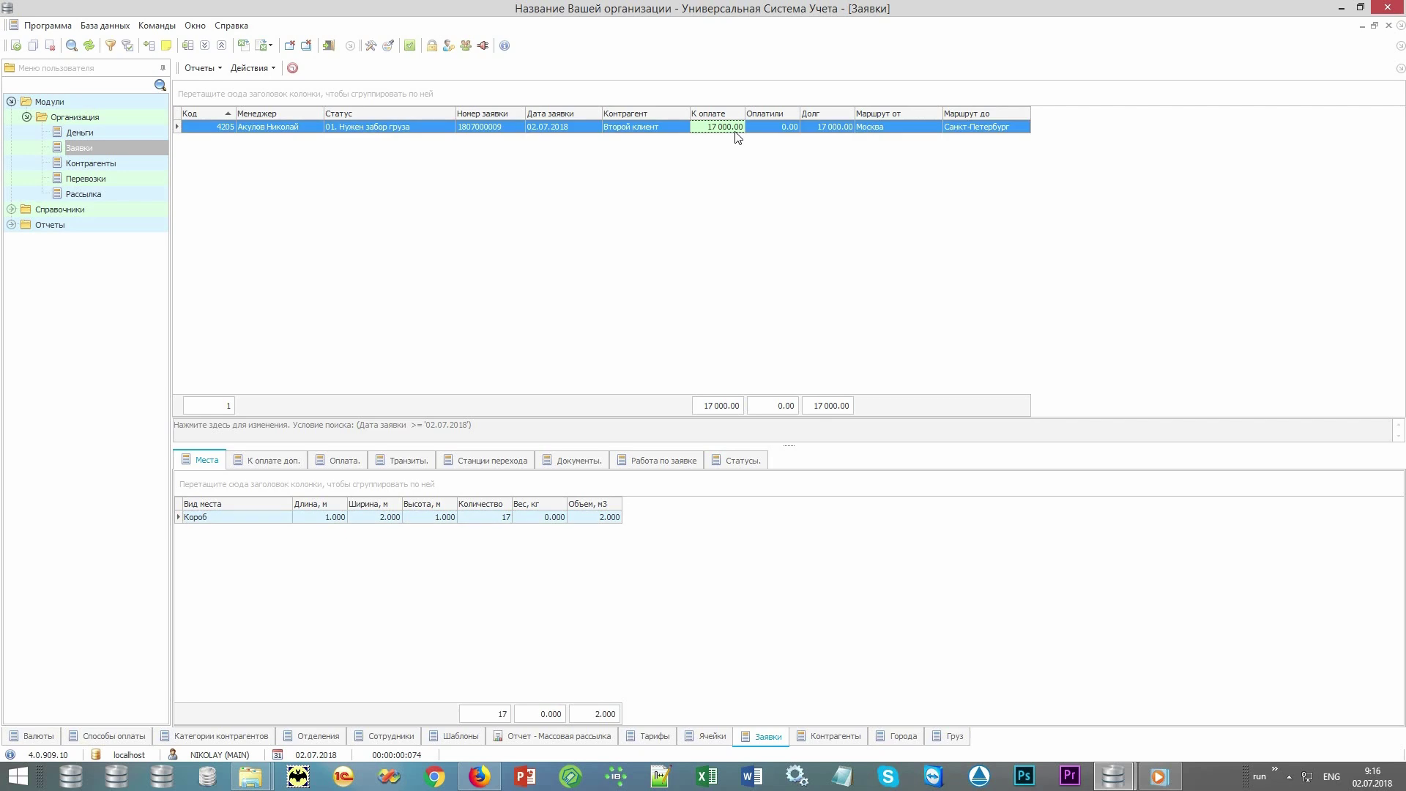
left_click(282, 464)
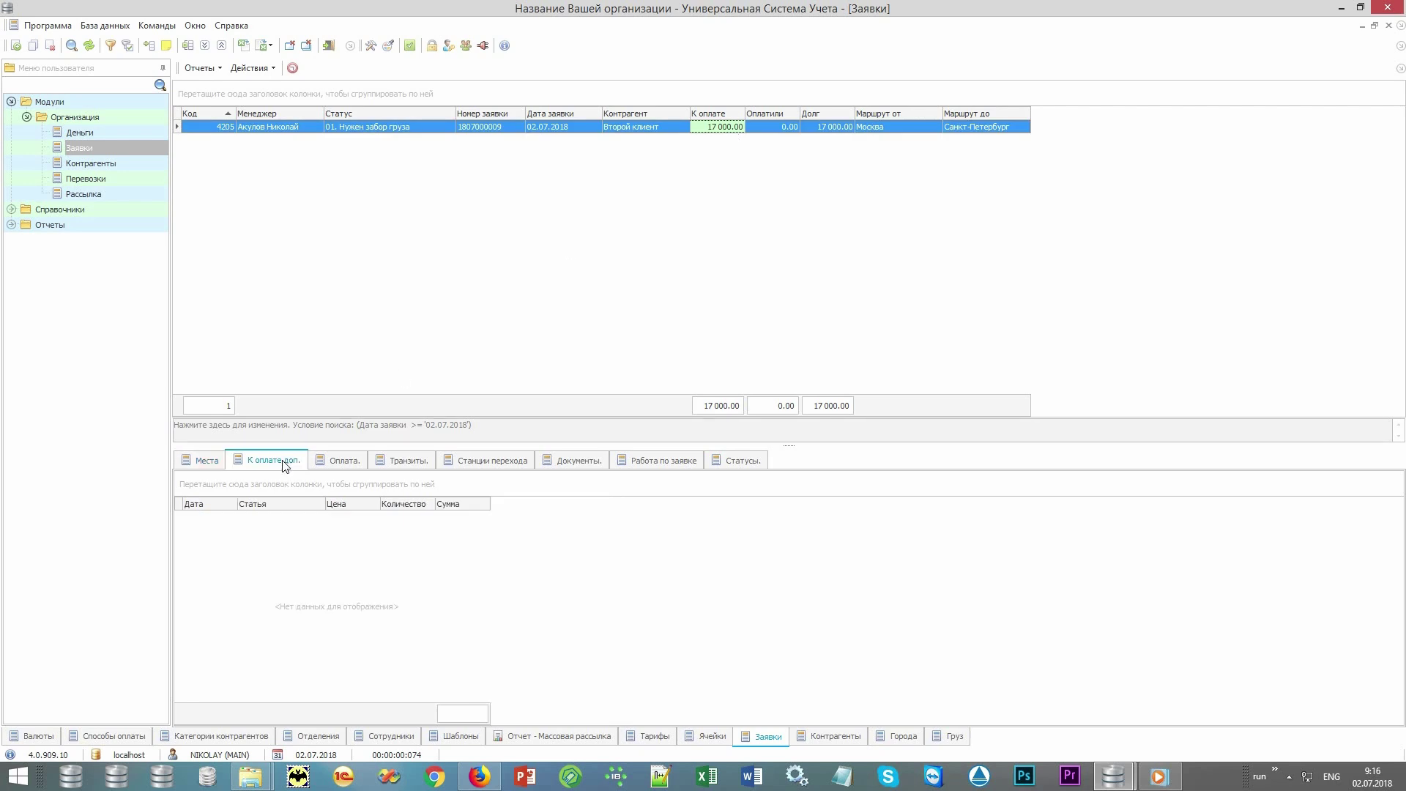
right_click(369, 584)
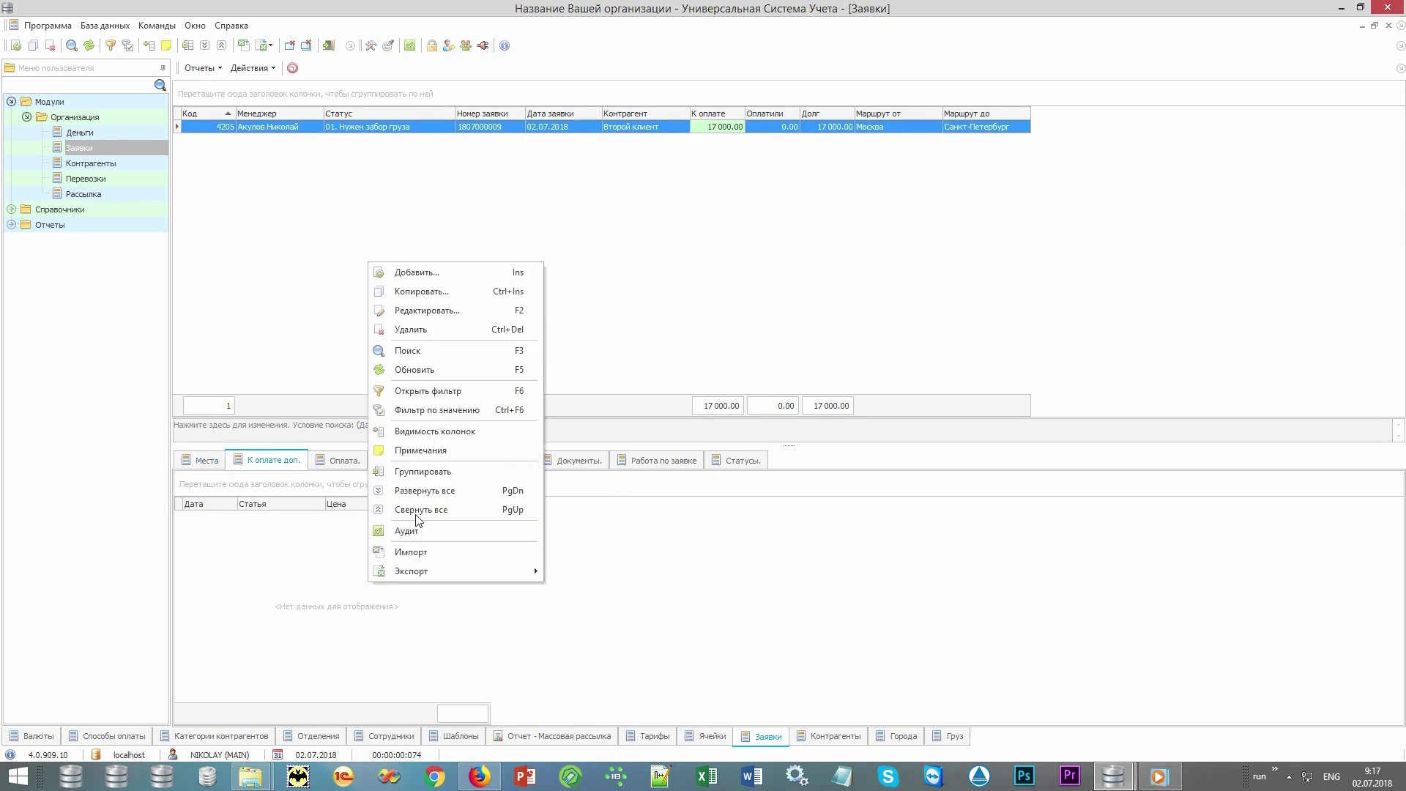
left_click(468, 273)
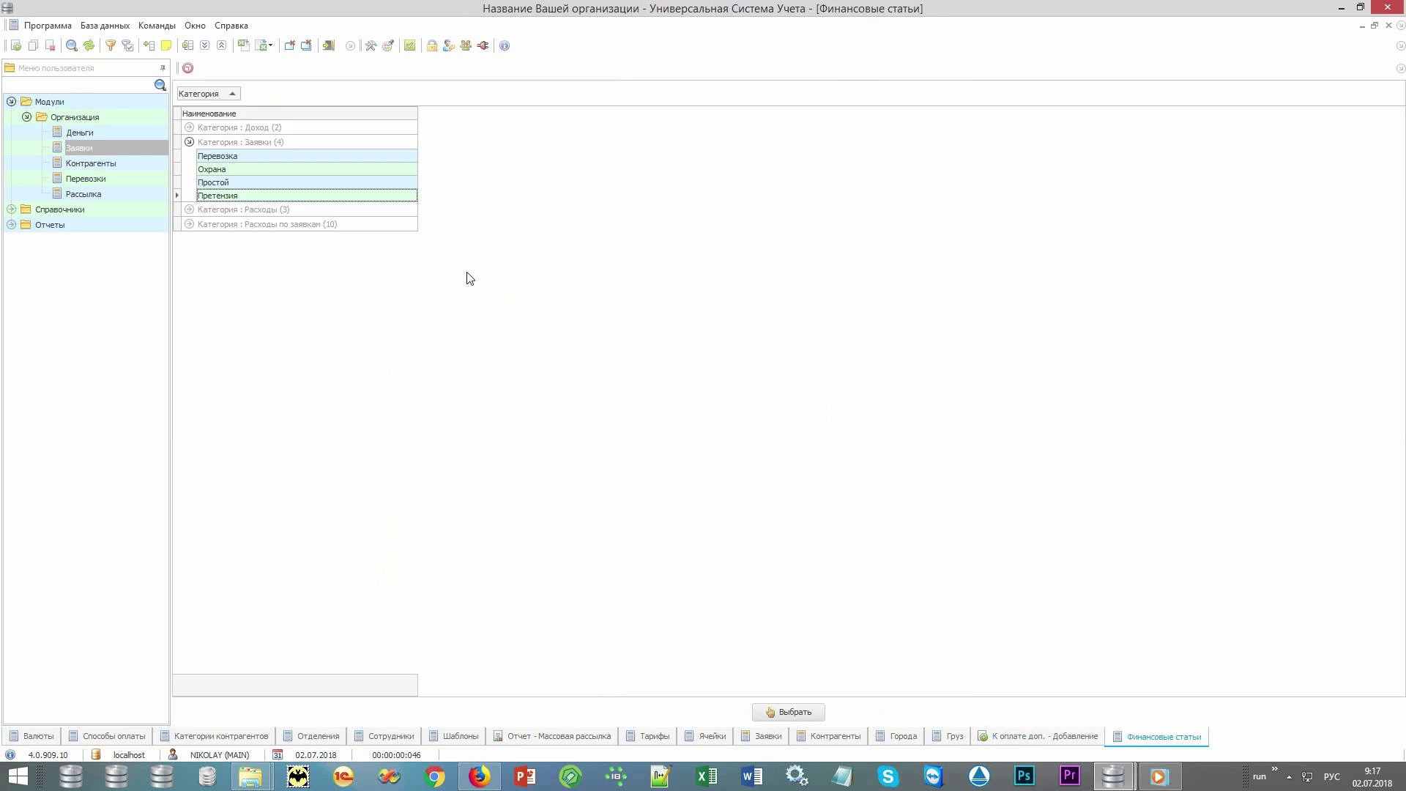
key("Return")
key("Return")
type("3000")
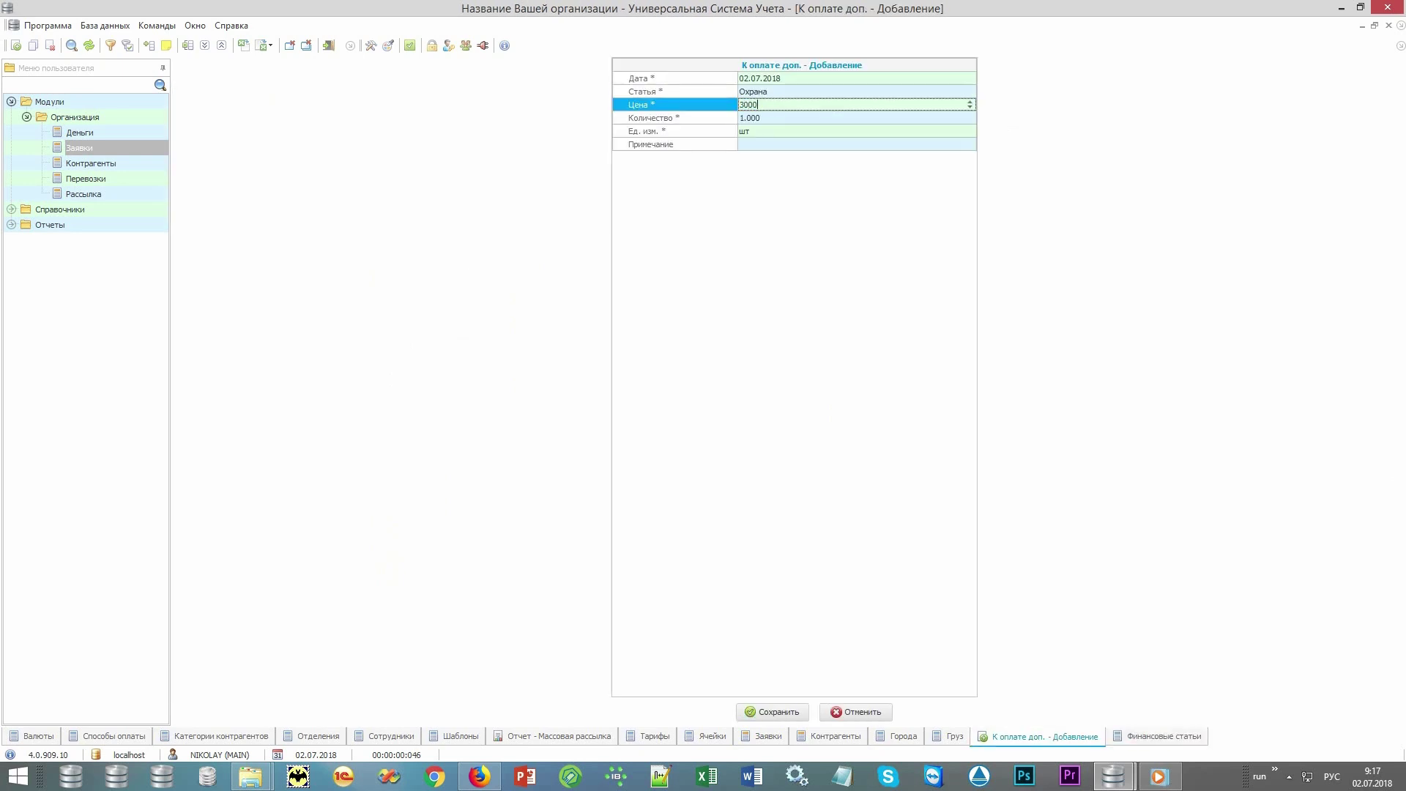
key("ctrl+s")
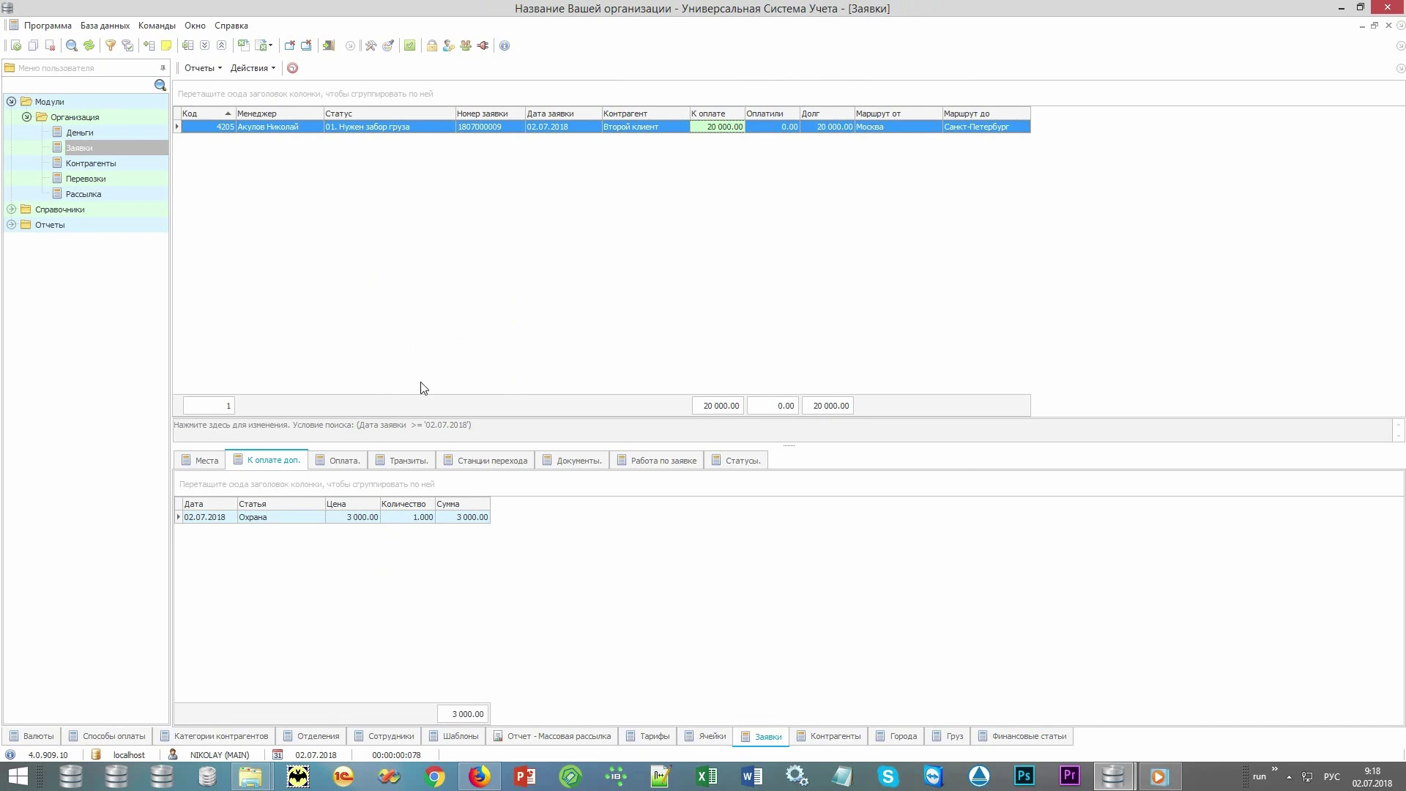
Step: Record a payment of 20000 into Касса in the request's Оплата records and save it
left_click(345, 462)
right_click(408, 637)
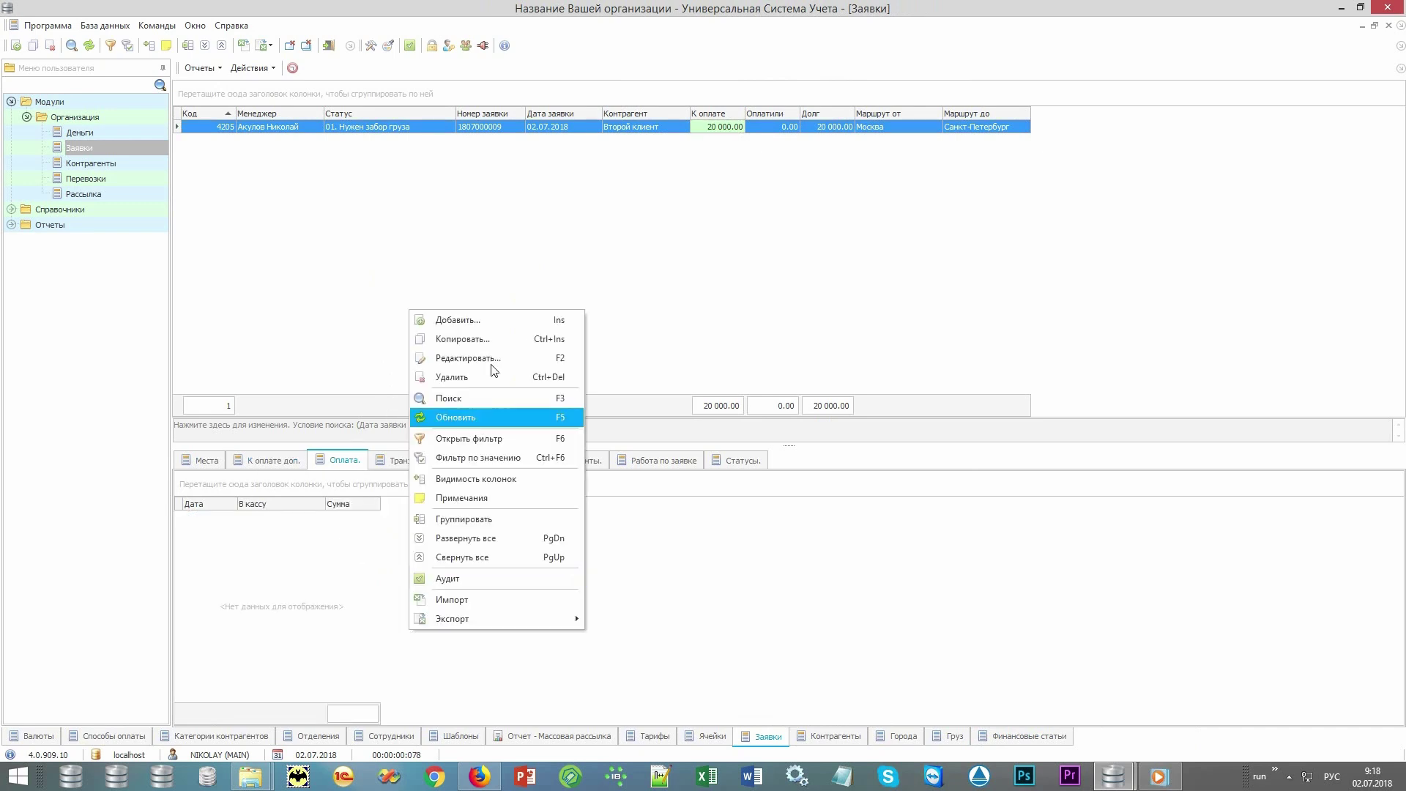
left_click(501, 328)
key("Down")
key("Down")
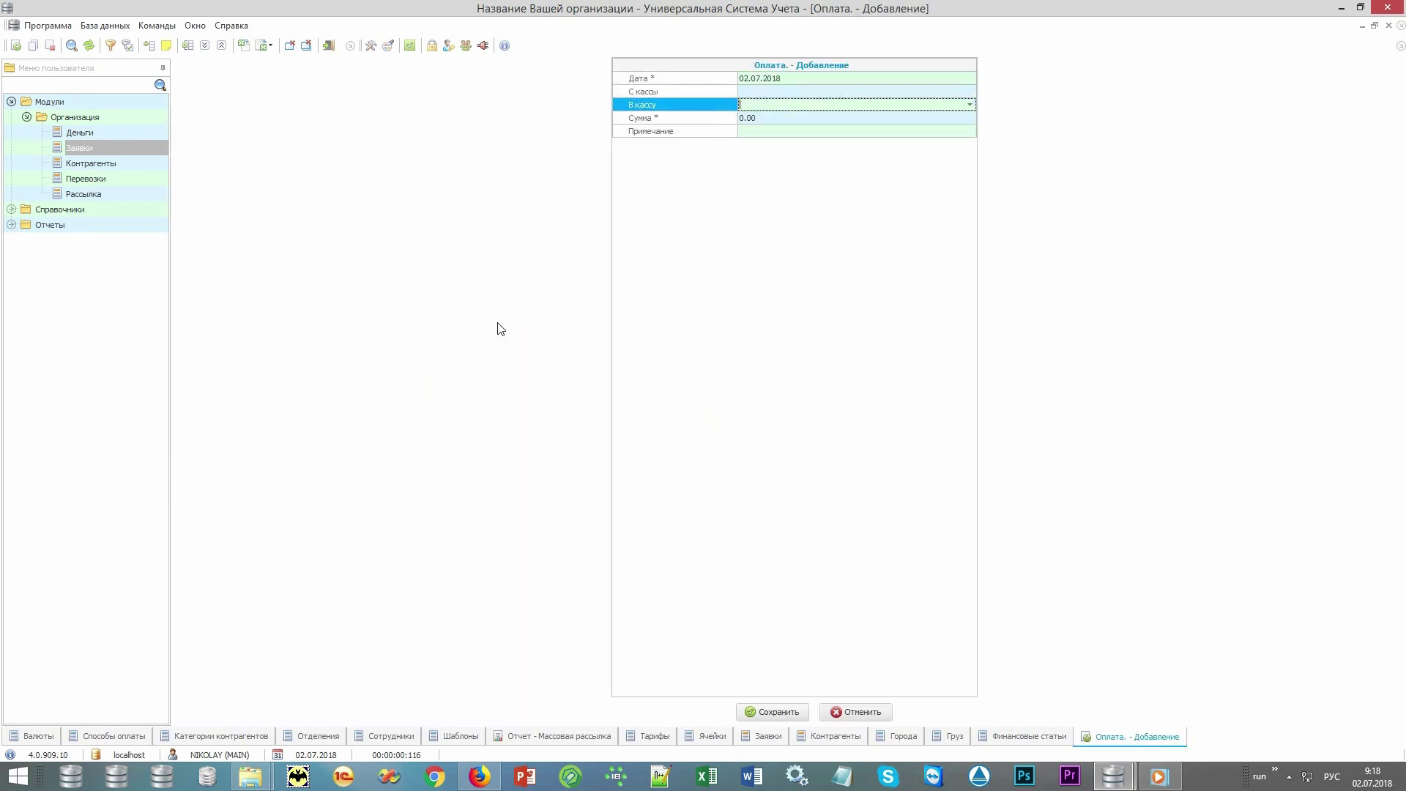
key("alt+Down")
key("Return")
key("Down")
type("20 000")
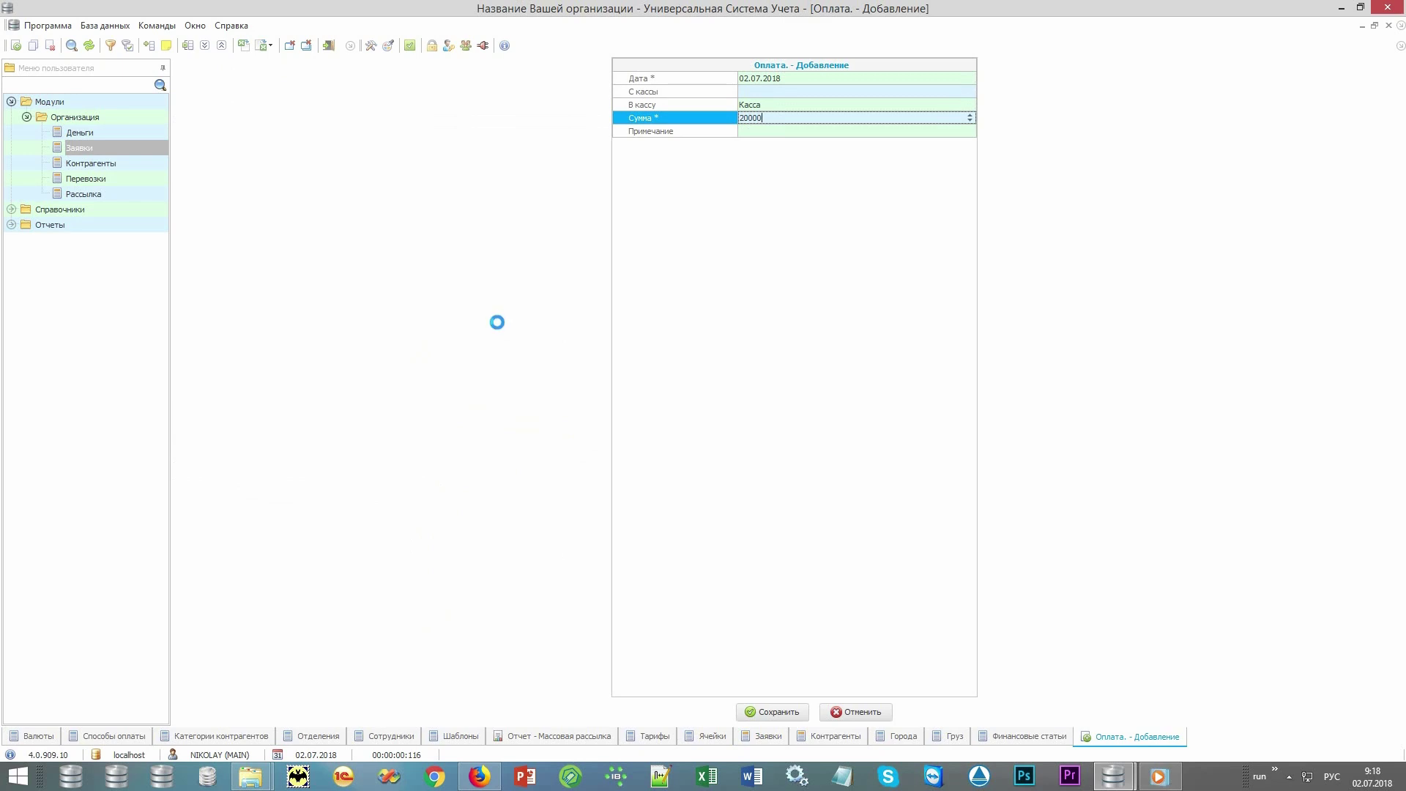
key("ctrl+Return")
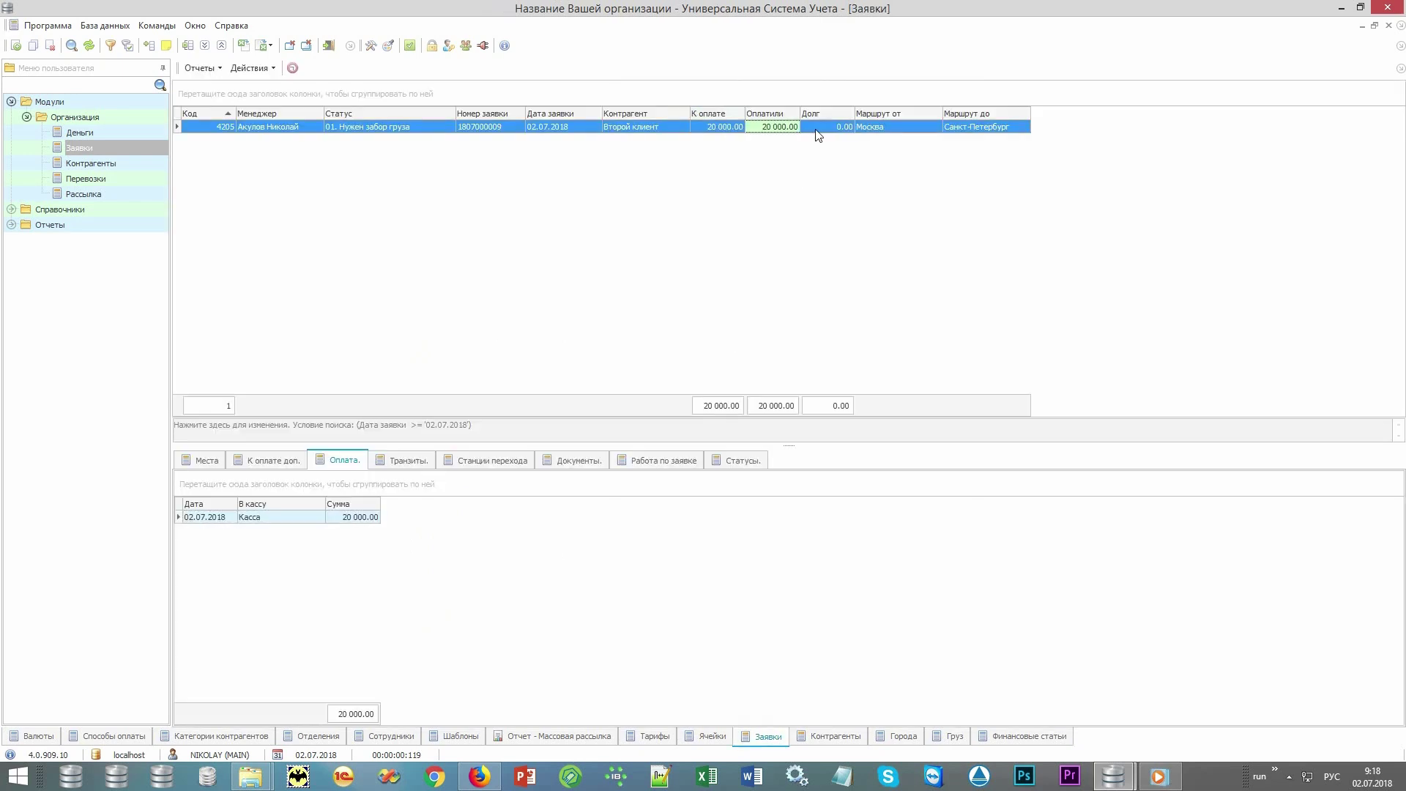
Step: Check the request's Долг value and view its Транзиты records
left_click(816, 130)
left_click(420, 465)
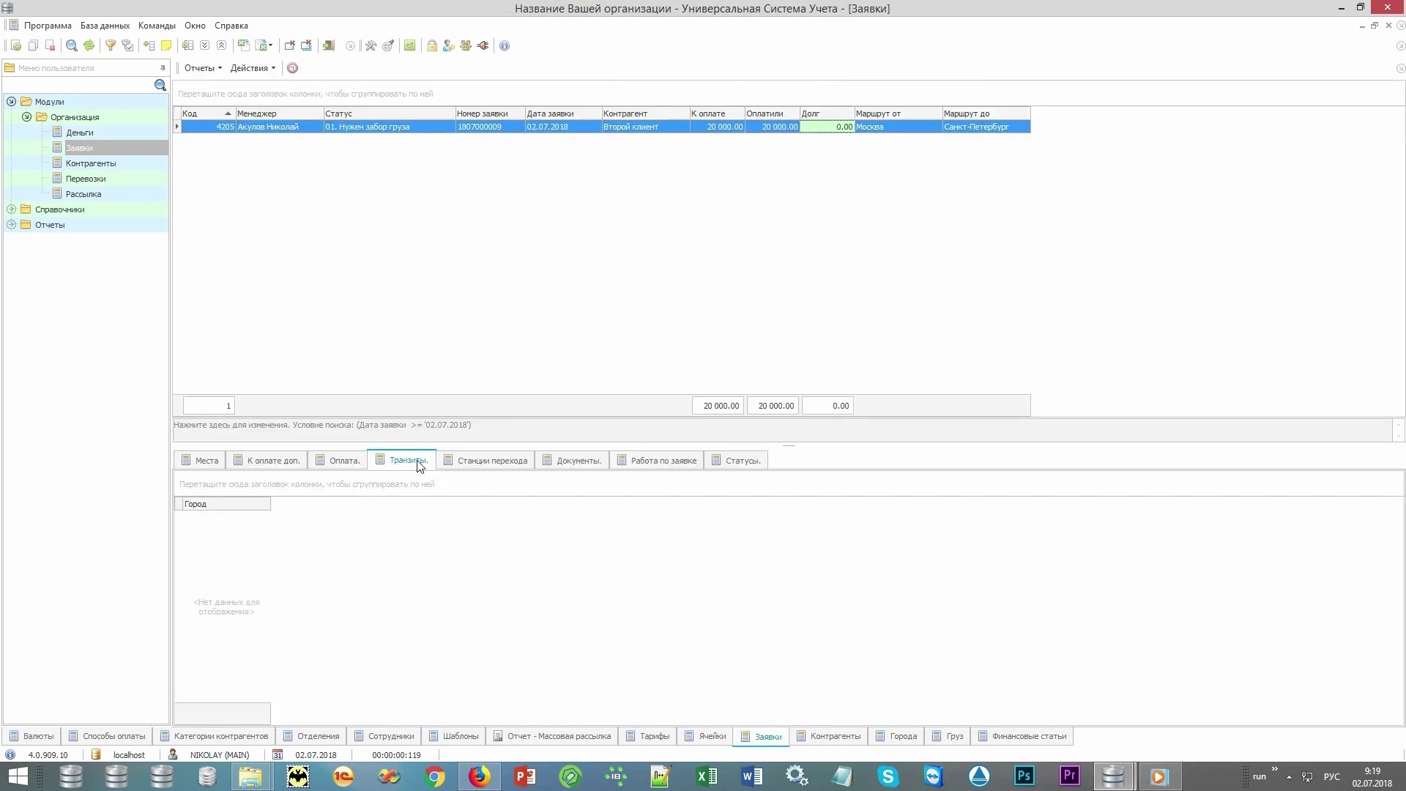
Step: View the request's Станции перехода records and its Документы records
left_click(518, 468)
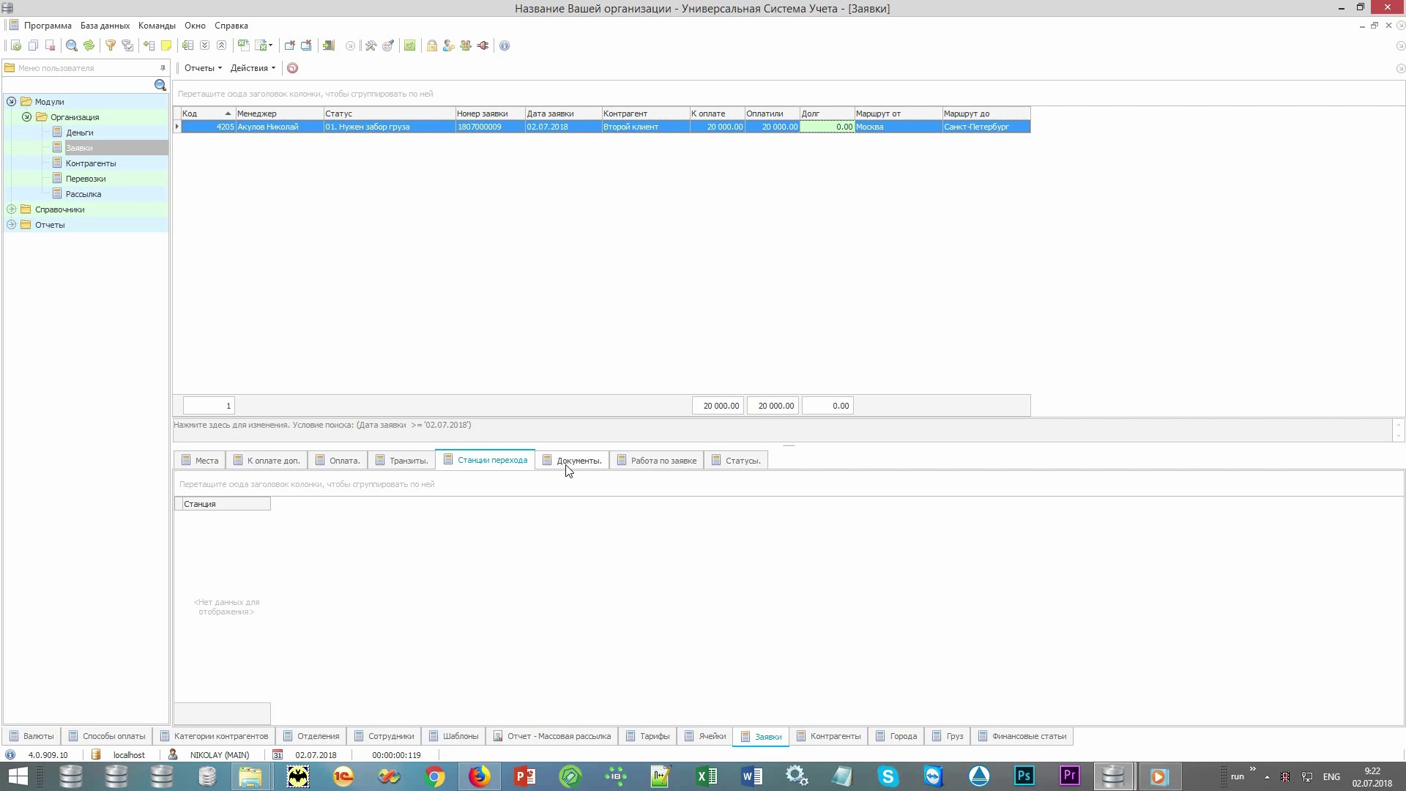
left_click(570, 462)
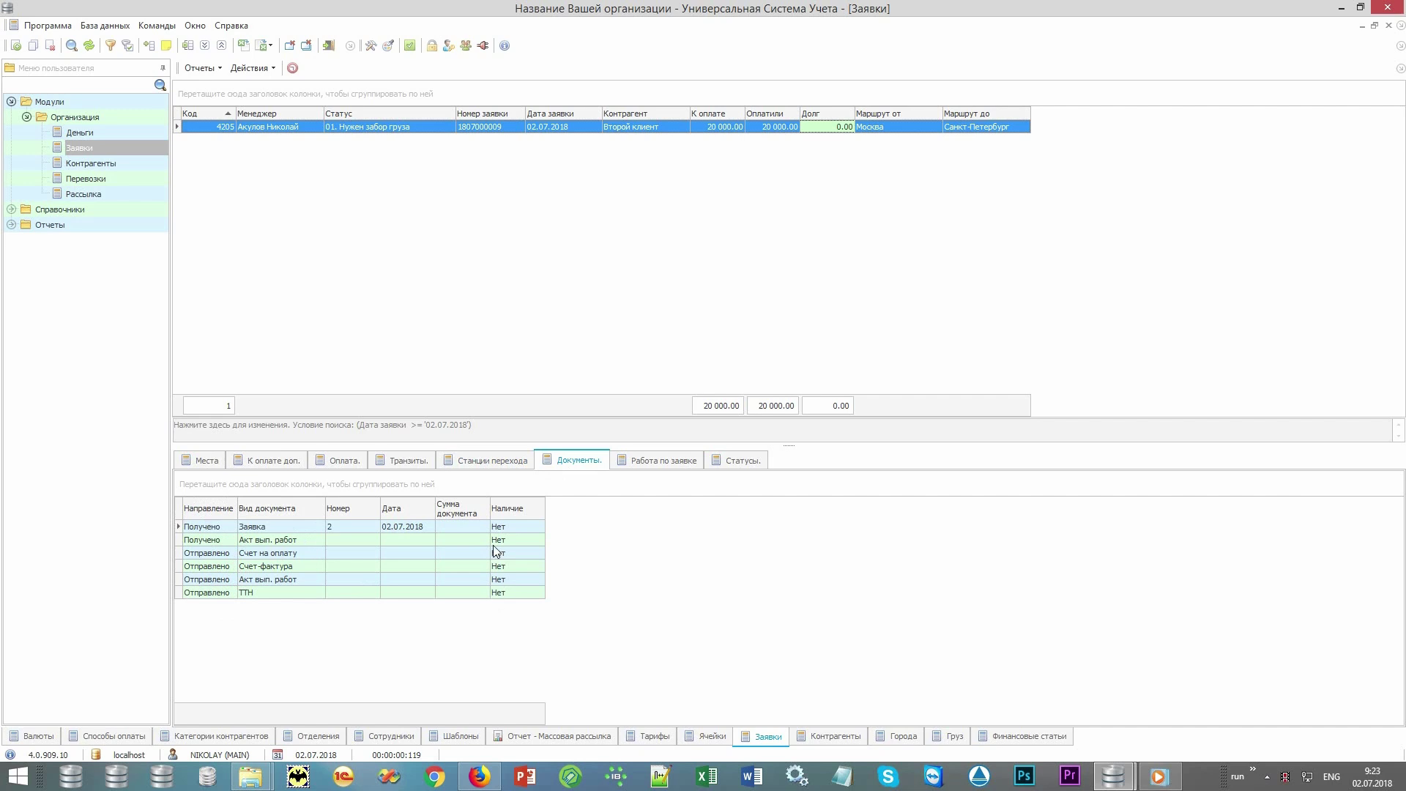
Step: Try setting Наличие to Копия in the received Заявка document and look at its scan link and file fields
double_click(524, 526)
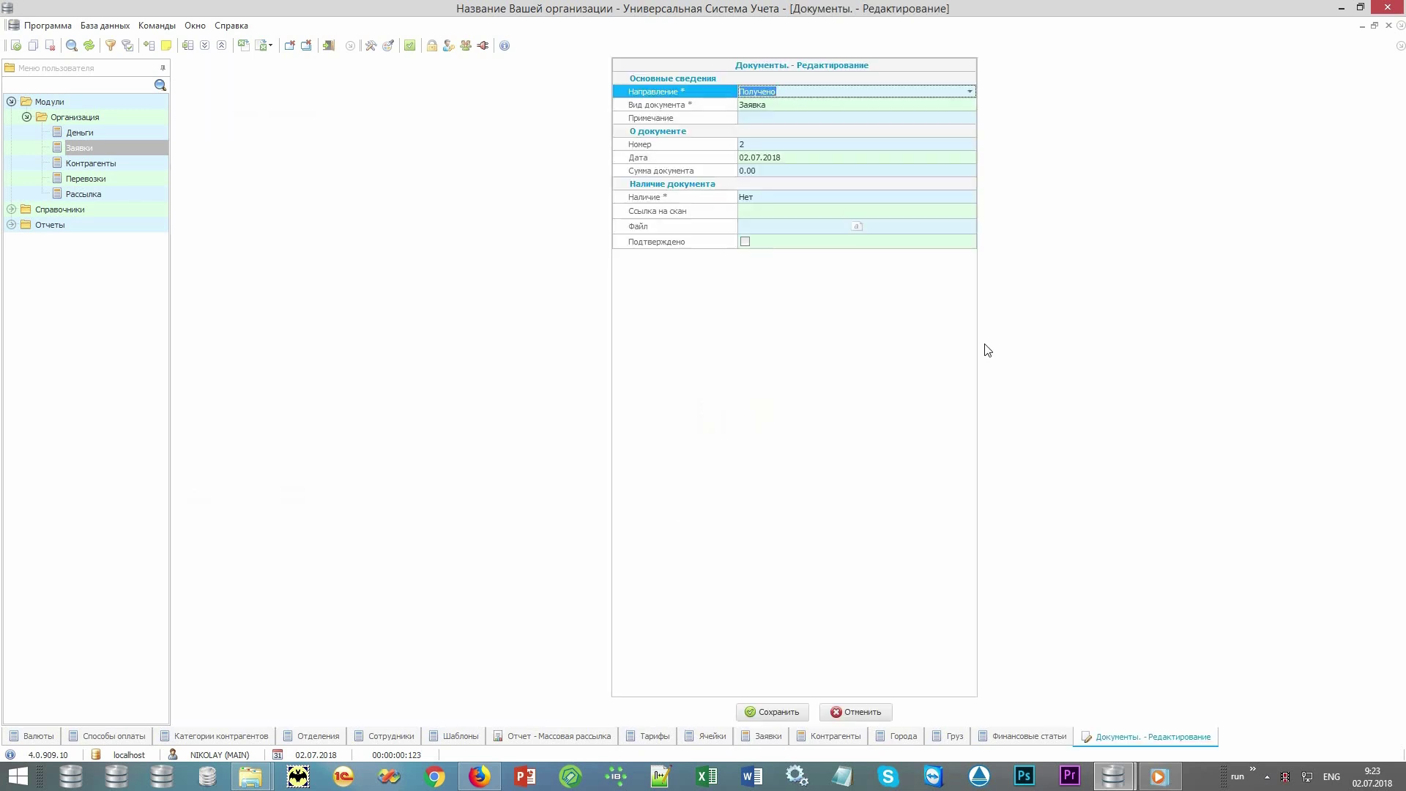
left_click(965, 199)
left_click(969, 199)
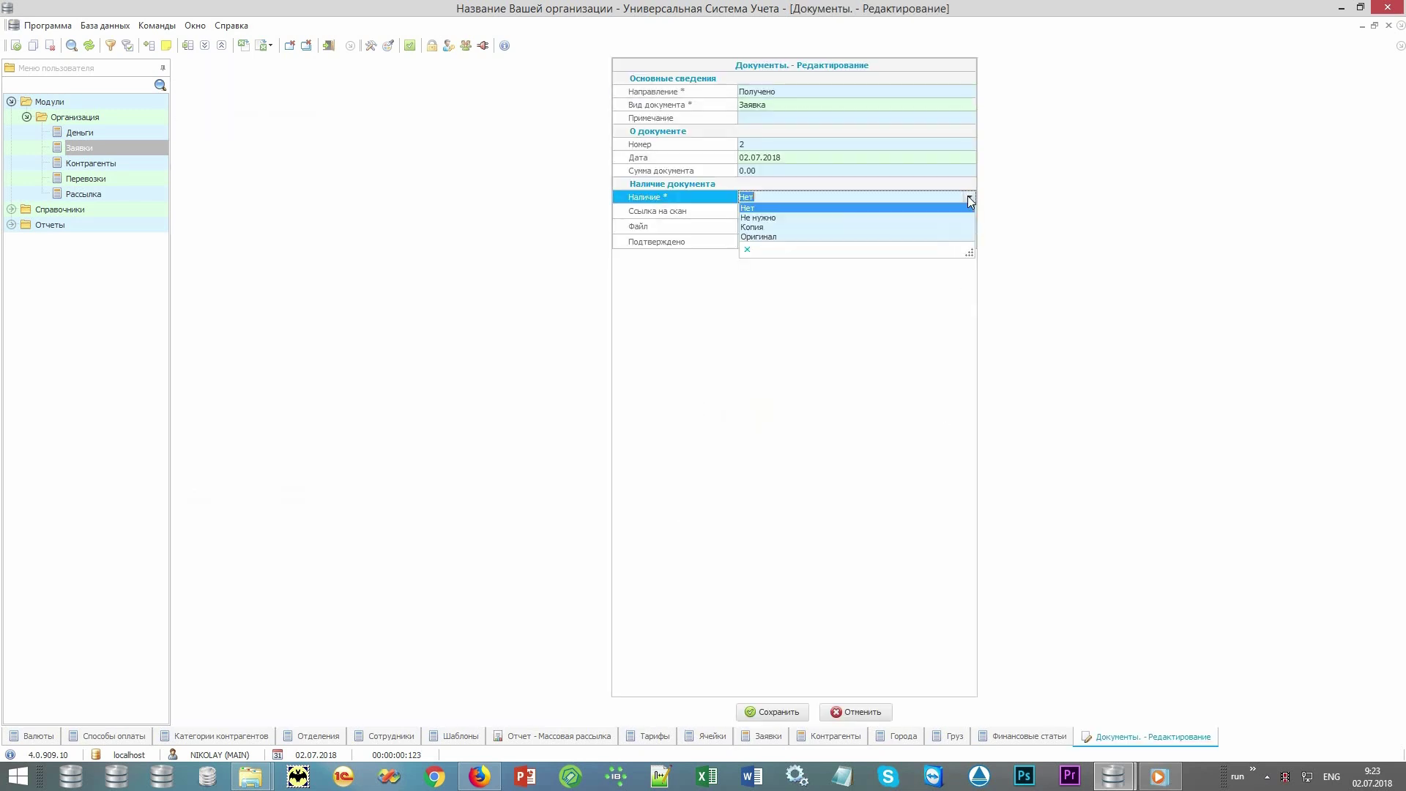
left_click(943, 226)
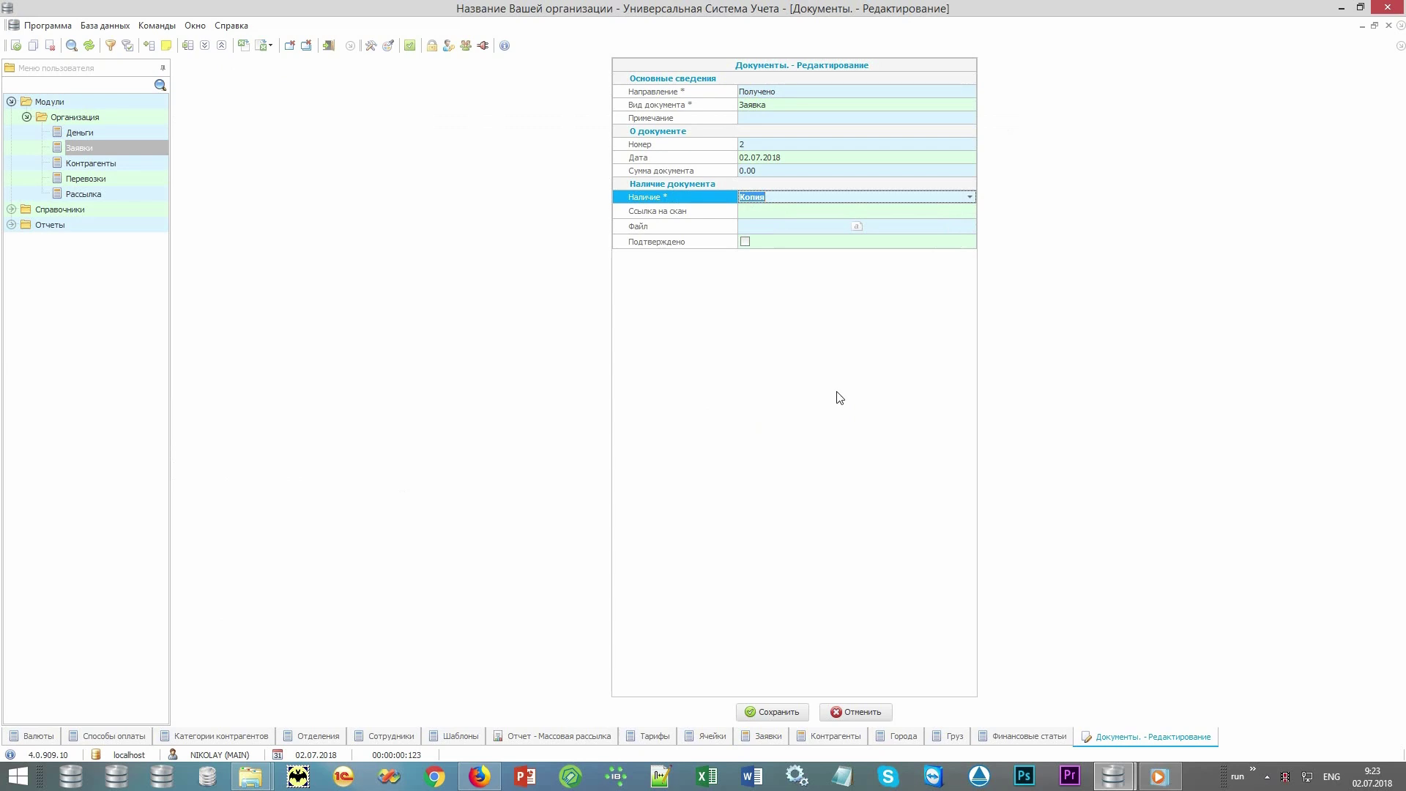
left_click(720, 213)
left_click(718, 227)
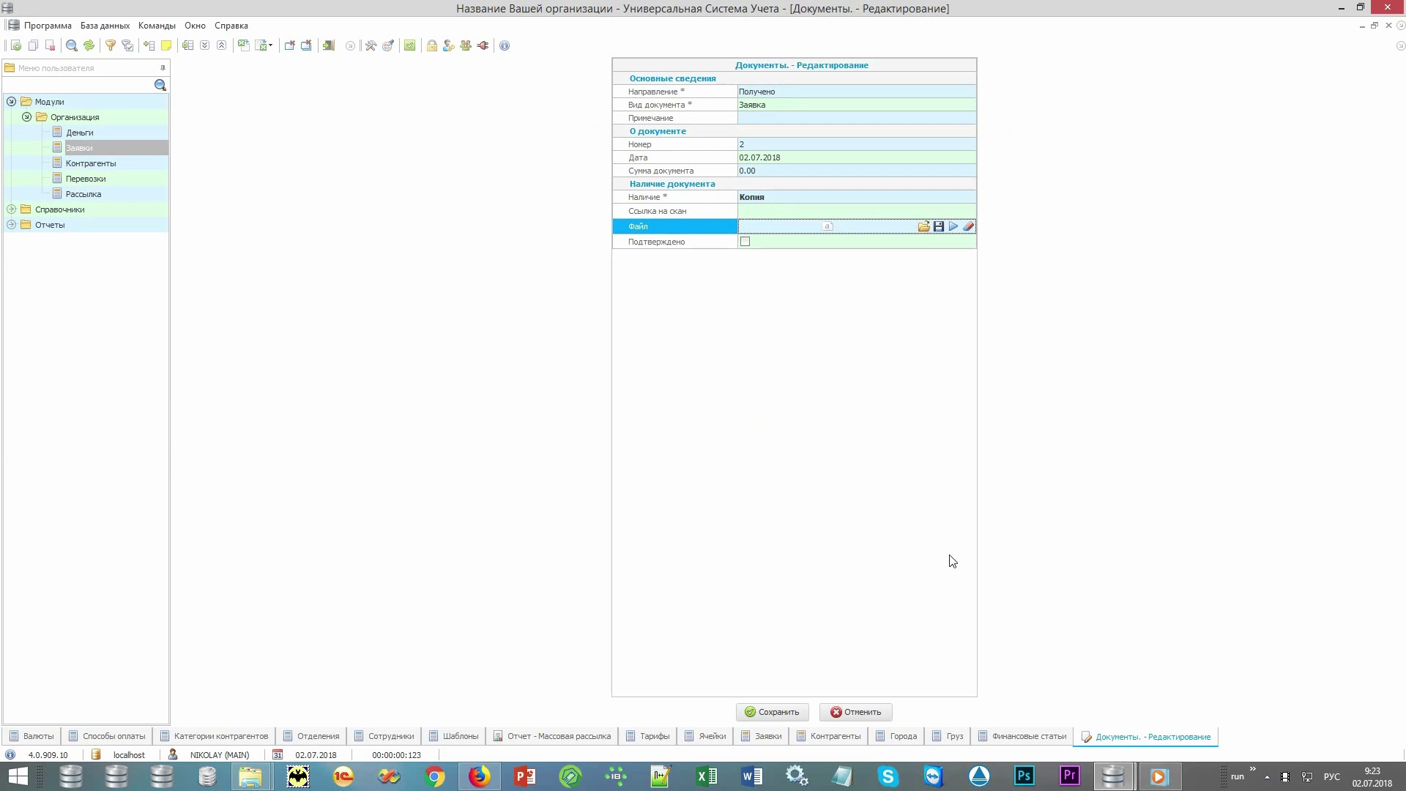
left_click(868, 711)
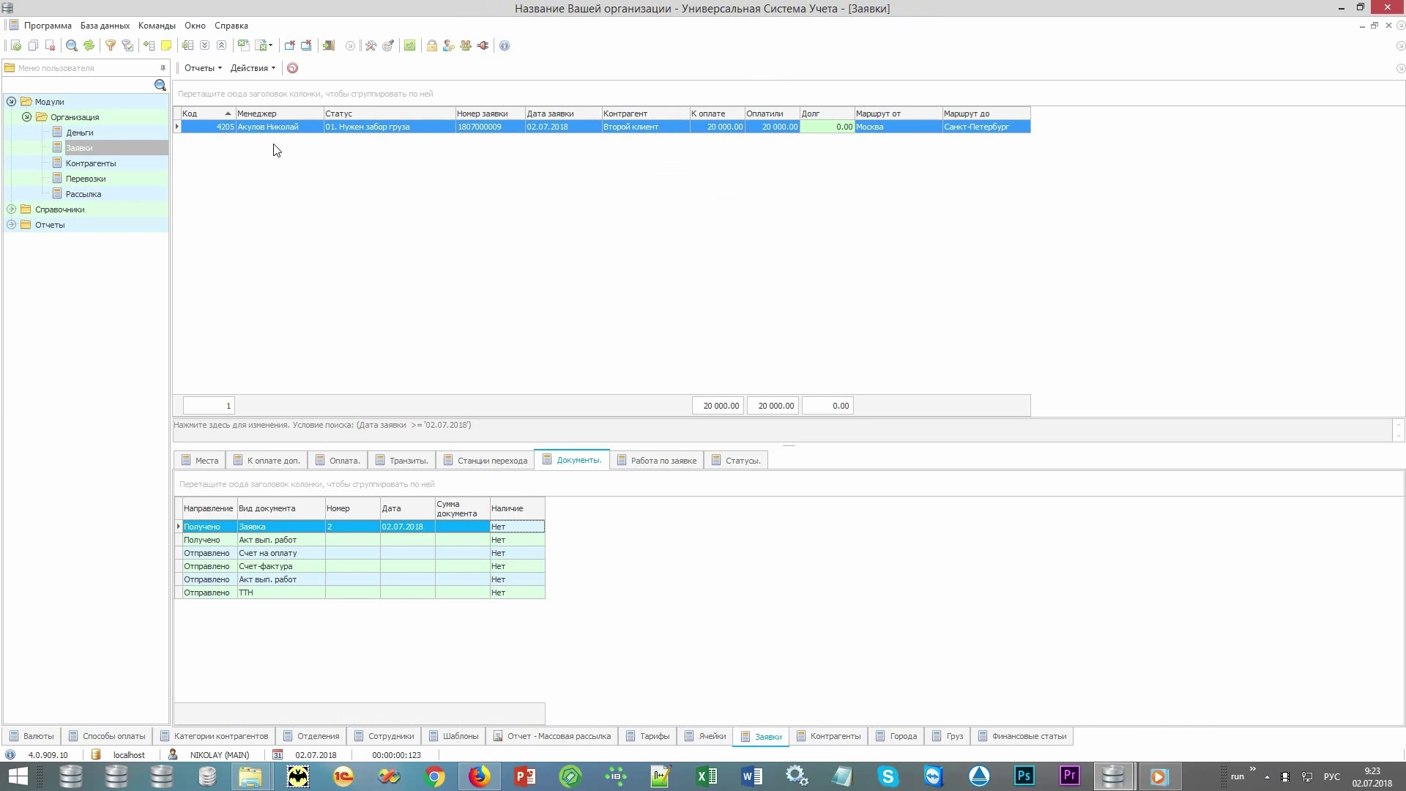
Step: Generate the Заявка автоперевозка report for the request, review the form and close it
left_click(208, 70)
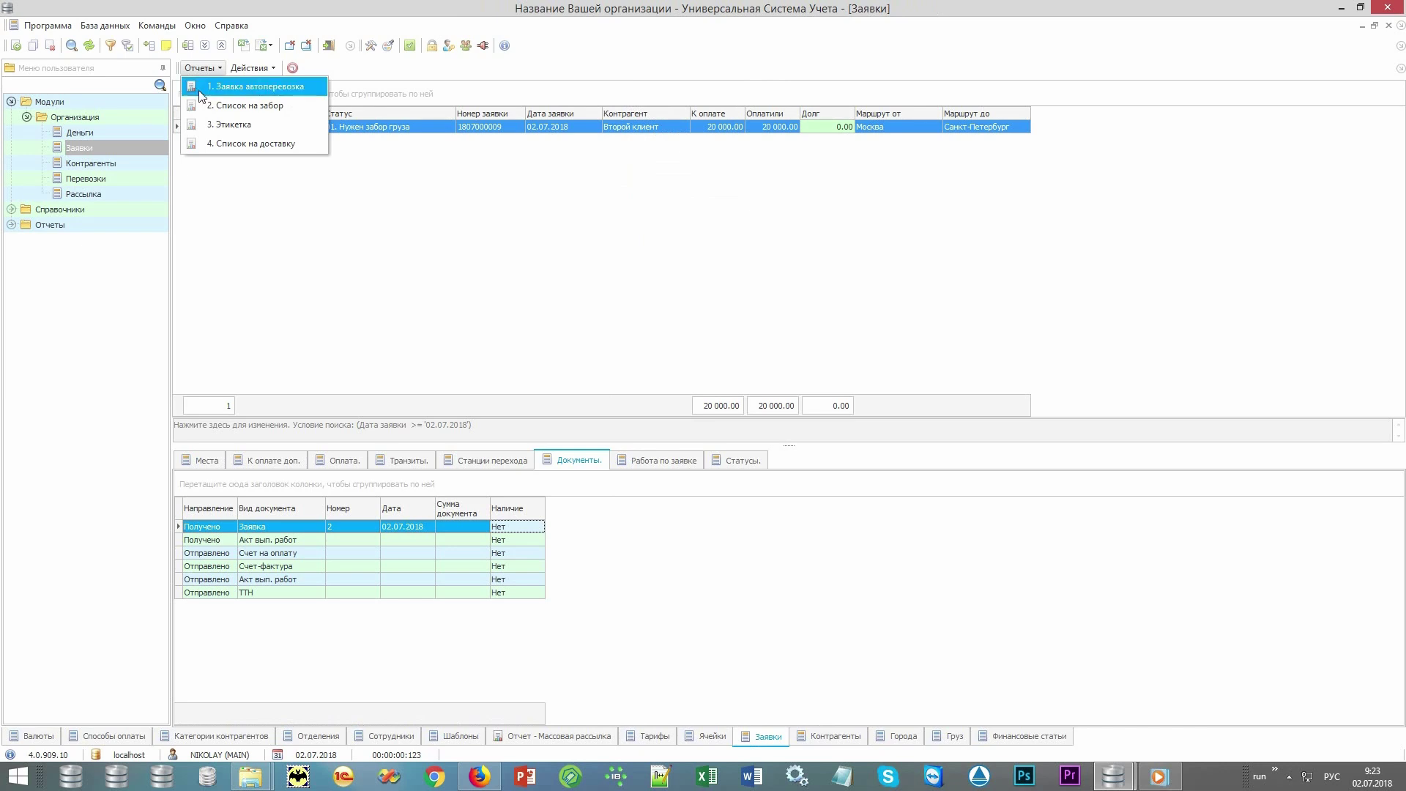
left_click(285, 91)
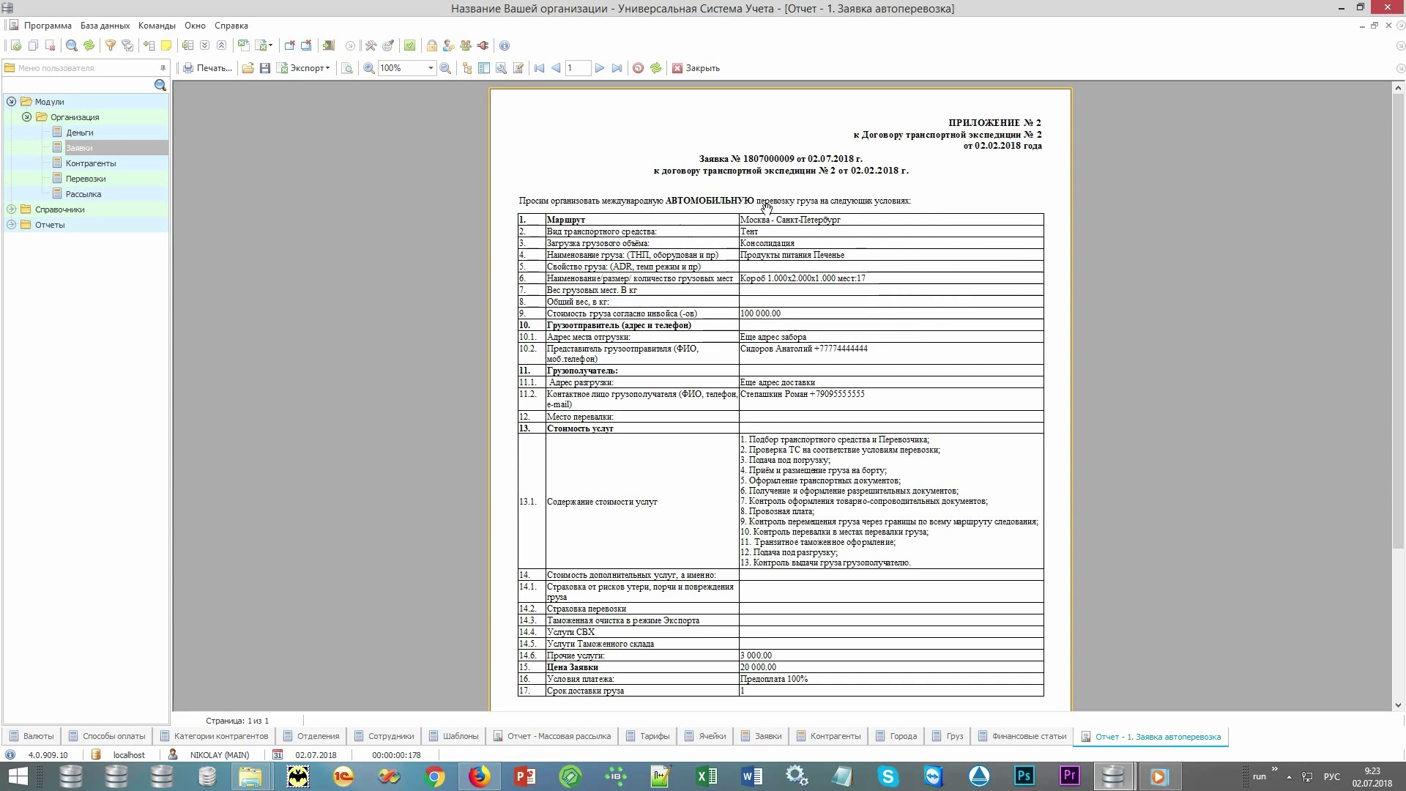
scroll(1009, 317, "down", 3)
scroll(1008, 317, "up", 3)
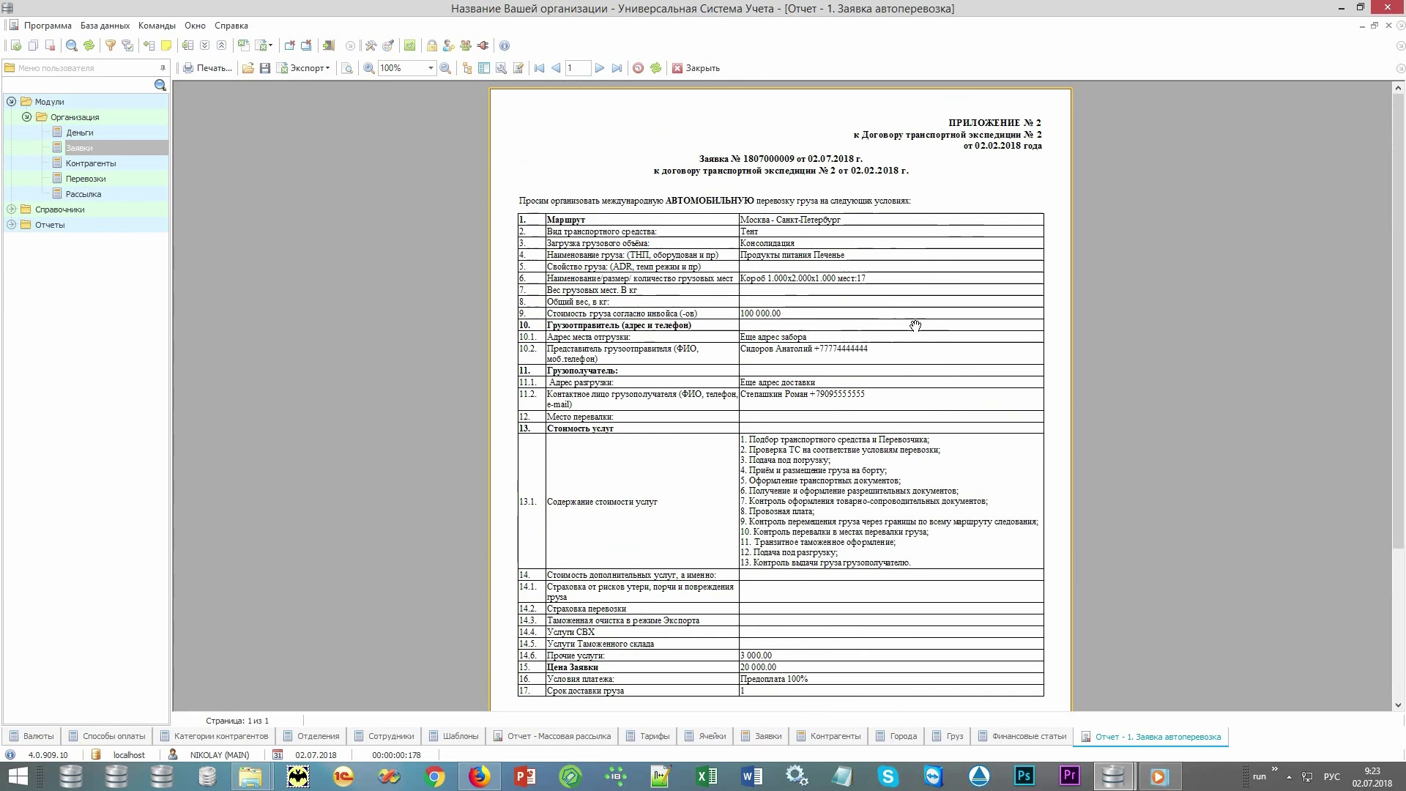
left_click(699, 68)
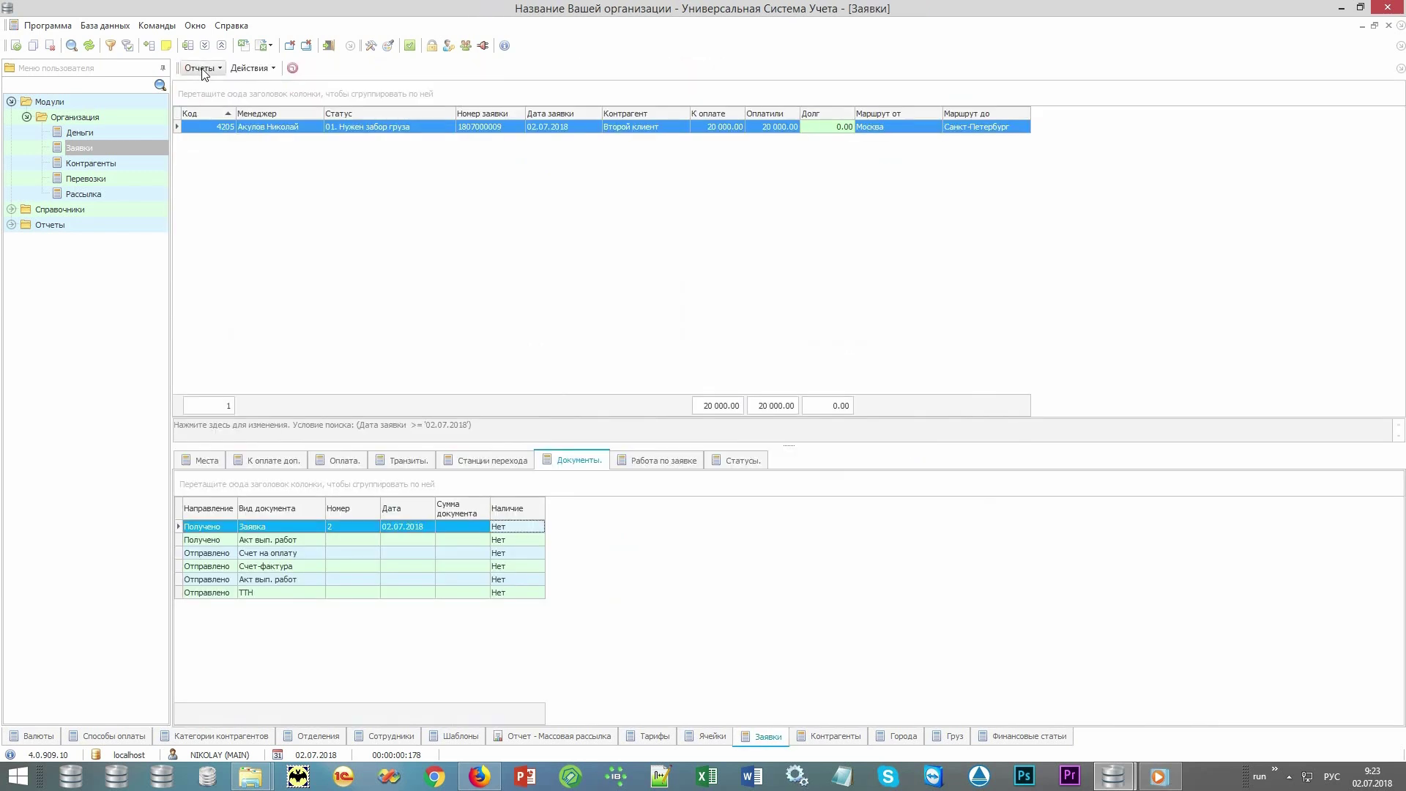
Step: Generate the Список на забор report with the preset pickup date and driver, view it and close it
left_click(202, 67)
left_click(220, 105)
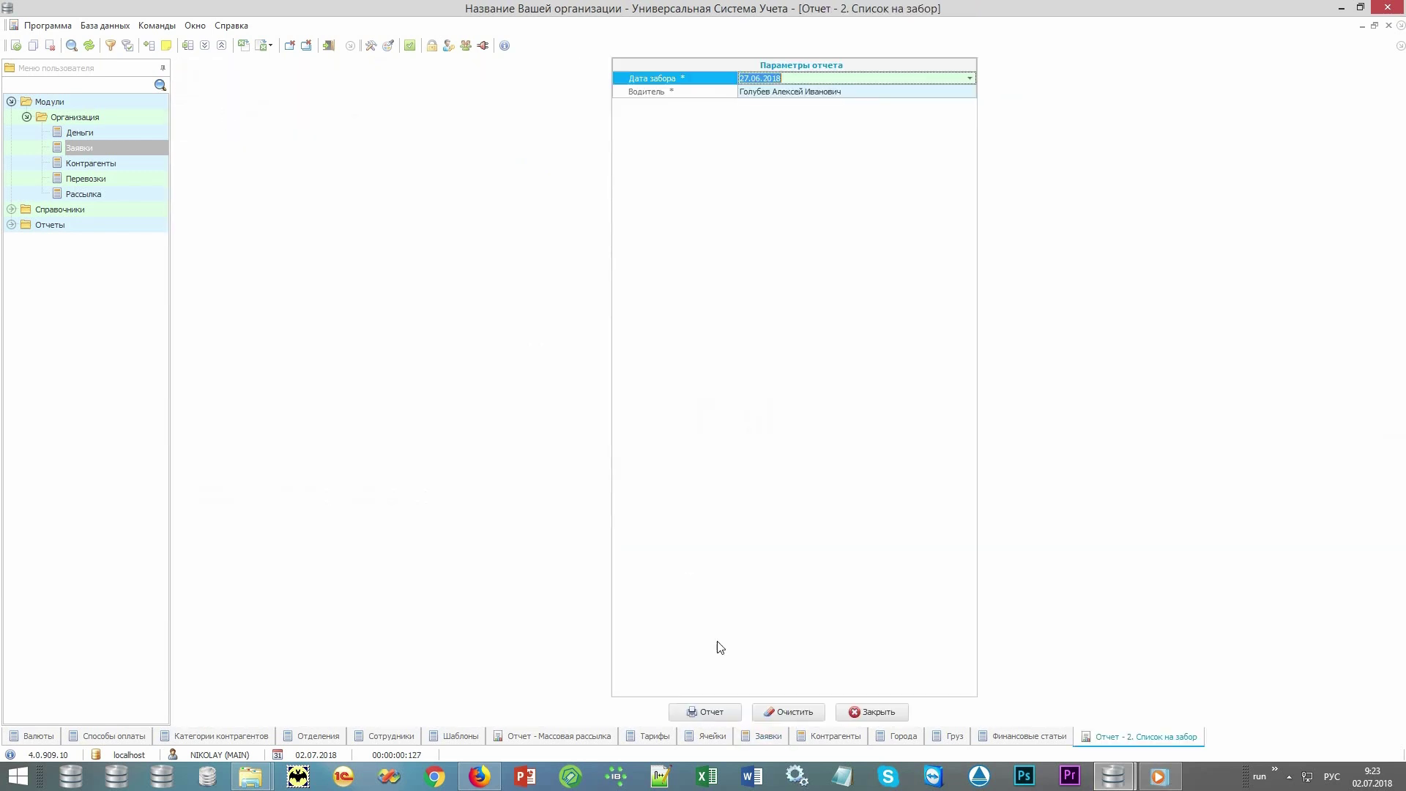
left_click(672, 711)
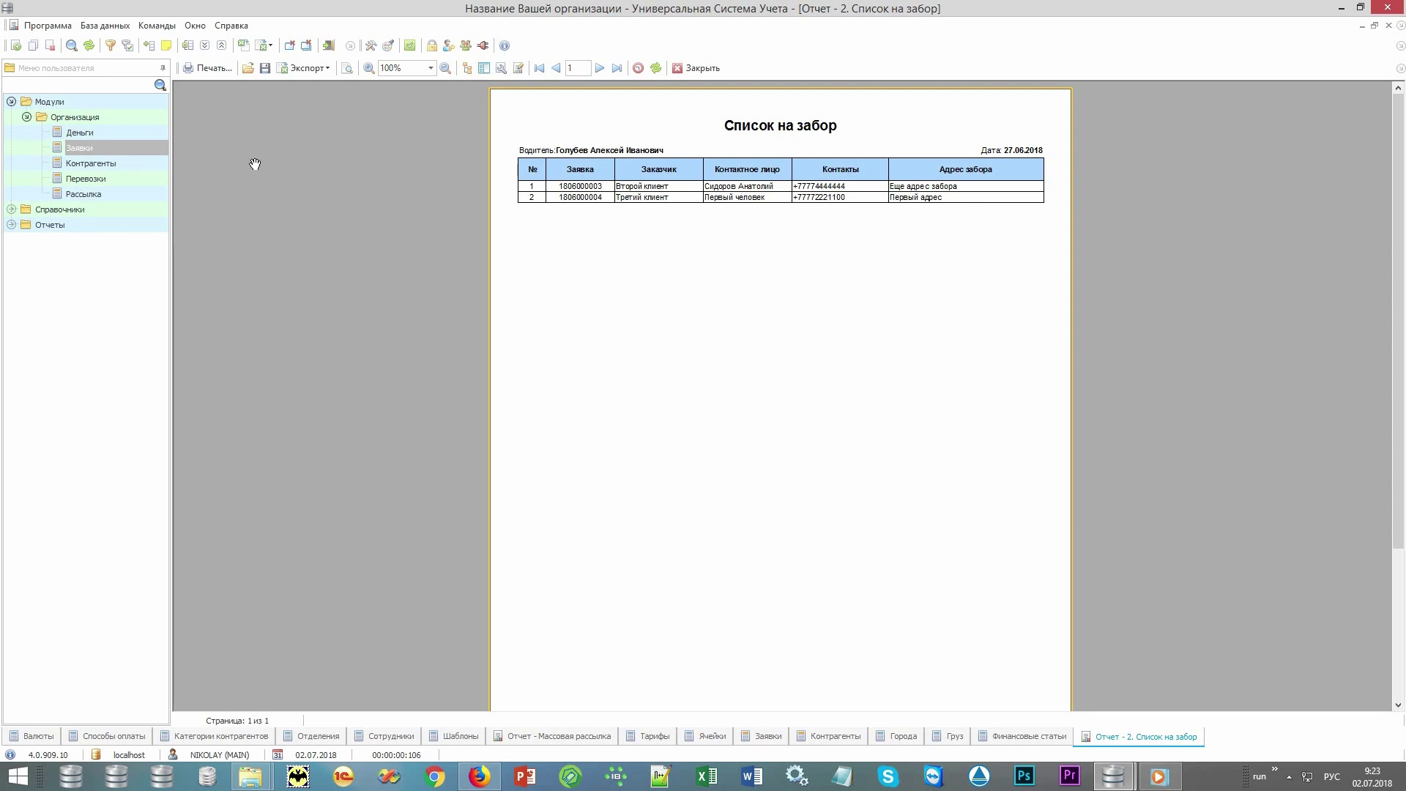
key("Escape")
Step: Generate the request's cargo labels with the Этикетка report, view them and close the report
left_click(202, 68)
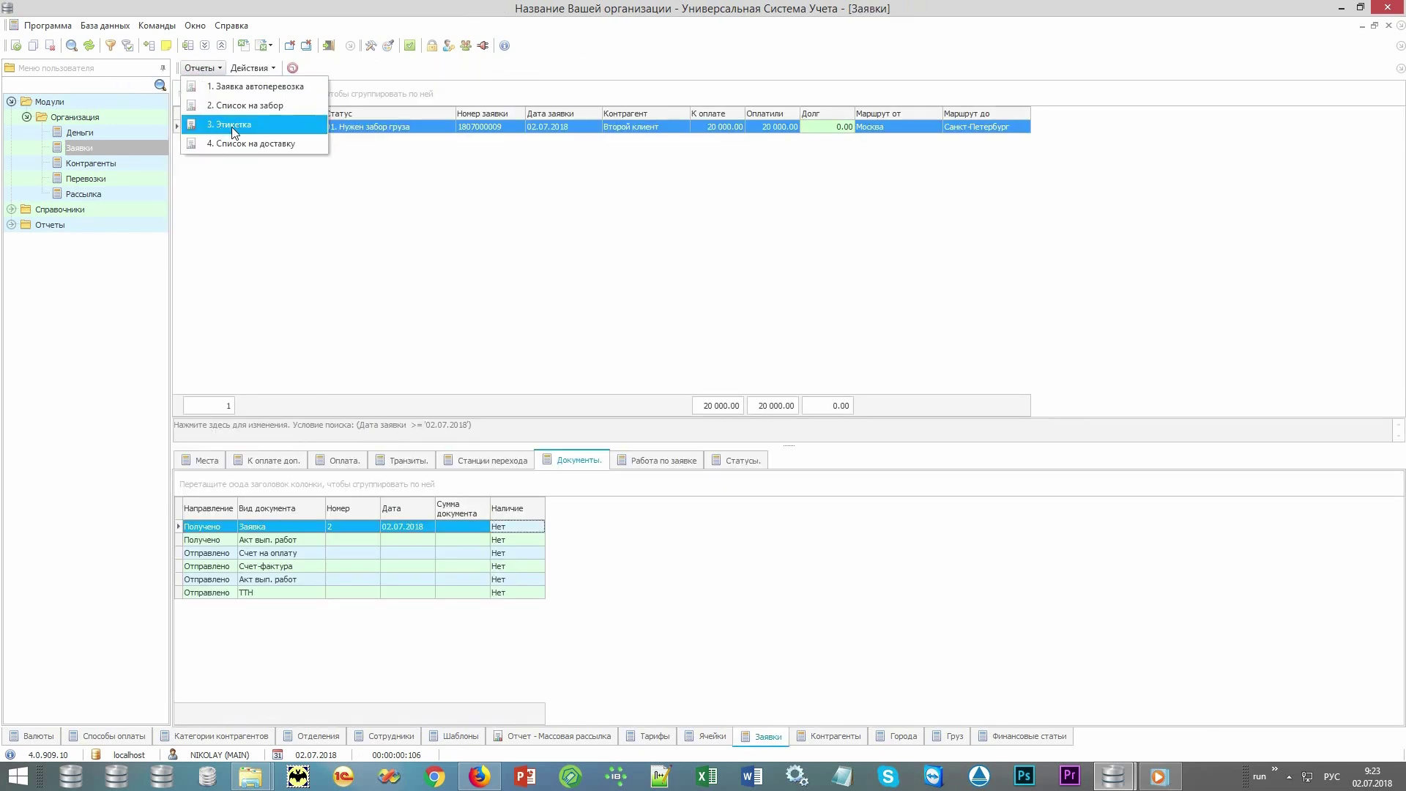
left_click(283, 133)
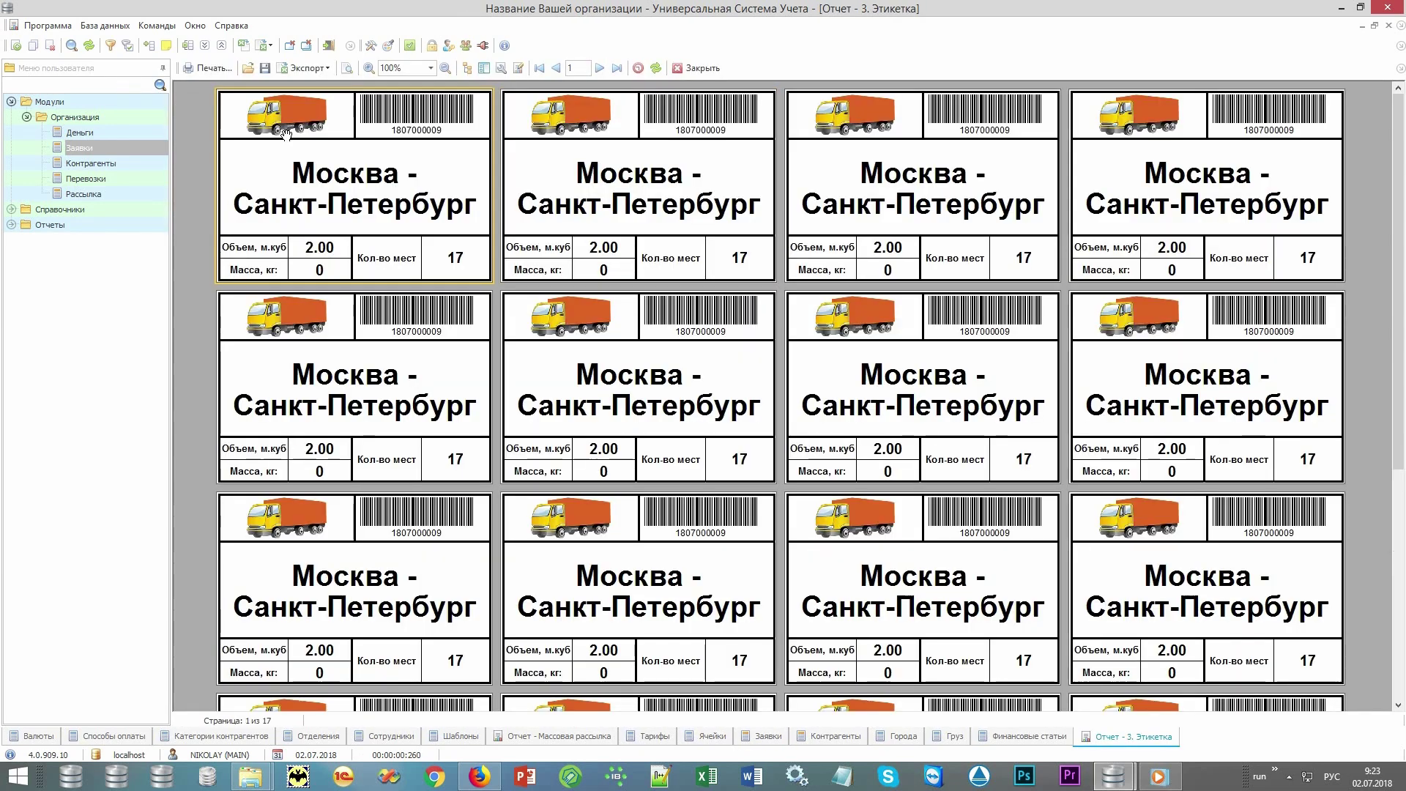
key("Escape")
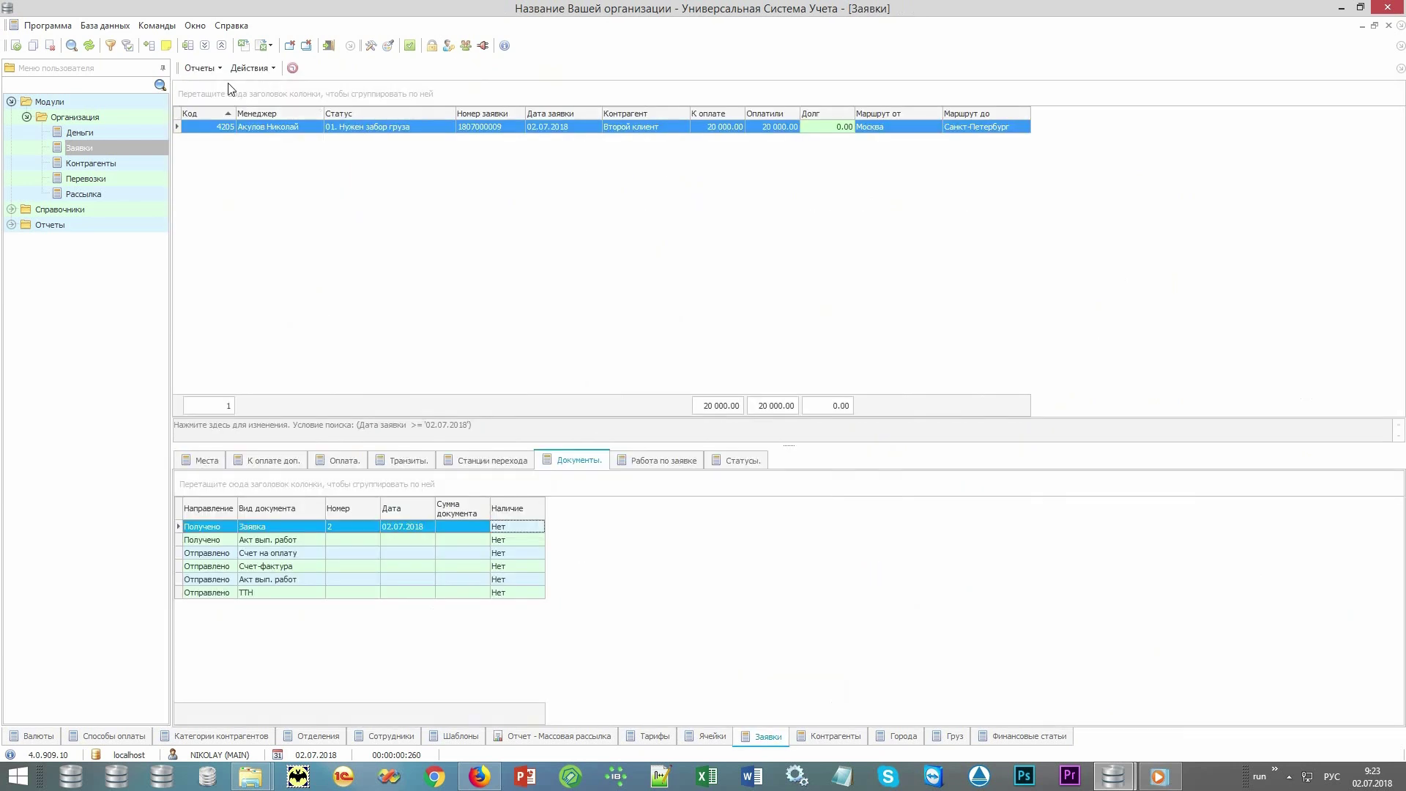
Step: Generate the Список на доставку report with the preset delivery date and driver, view it and close it
left_click(202, 68)
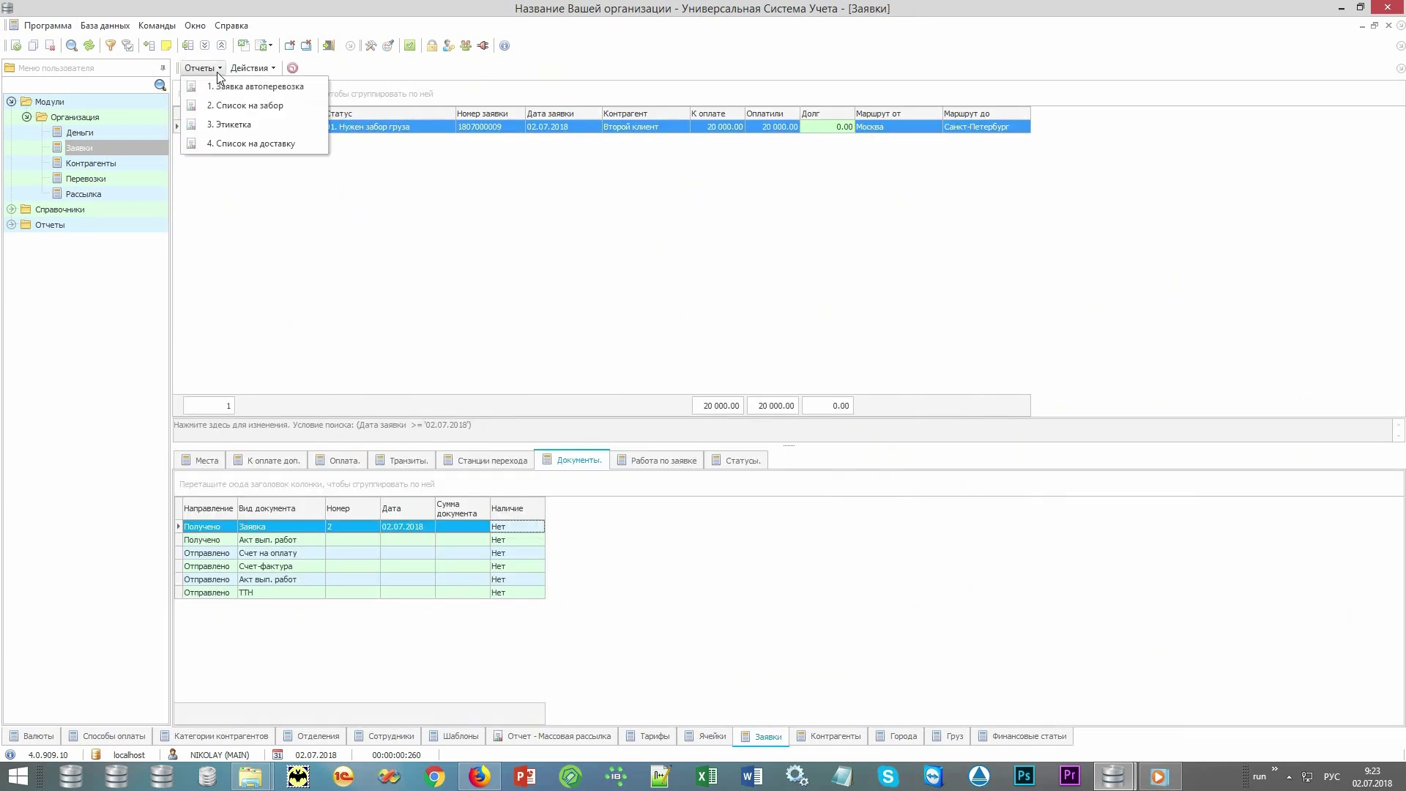
left_click(306, 145)
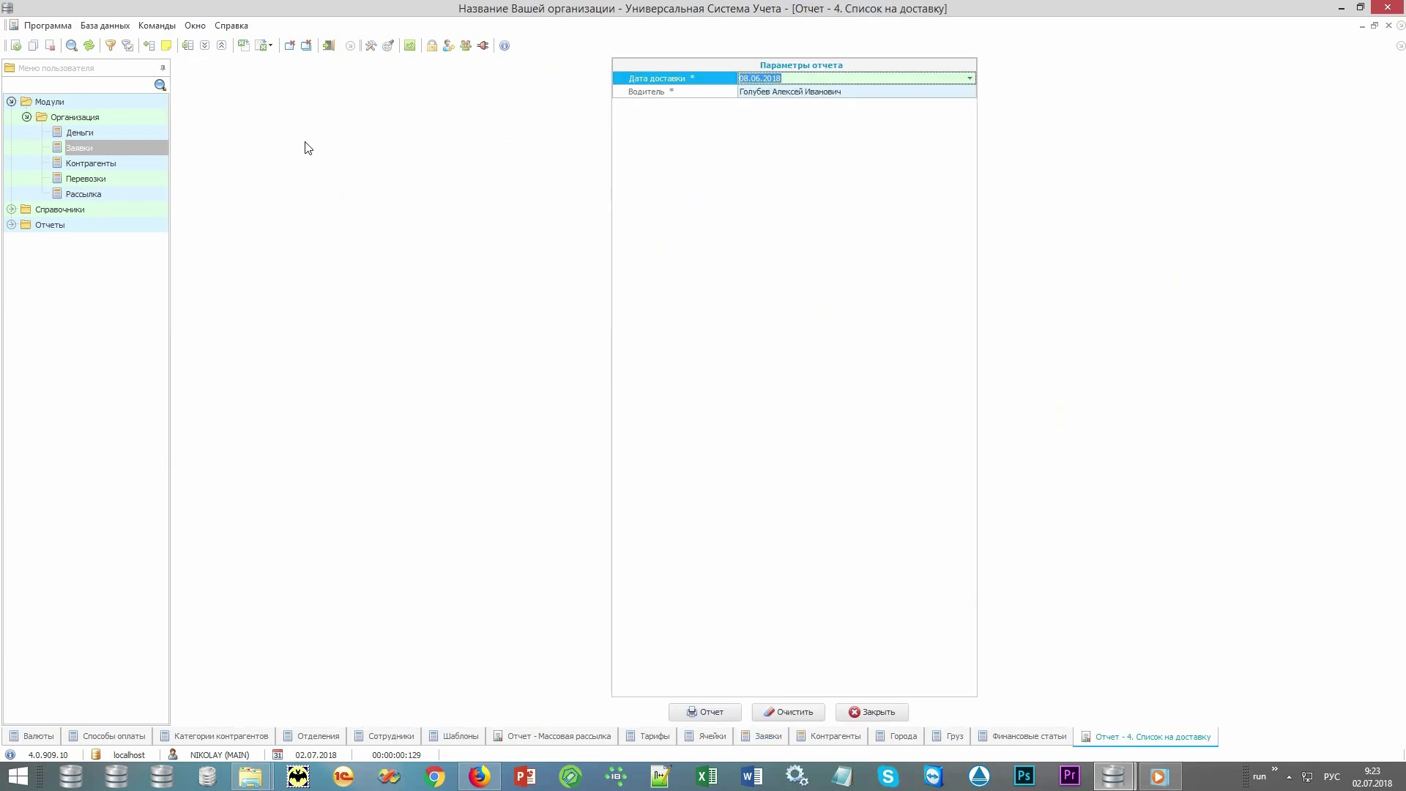
key("Return")
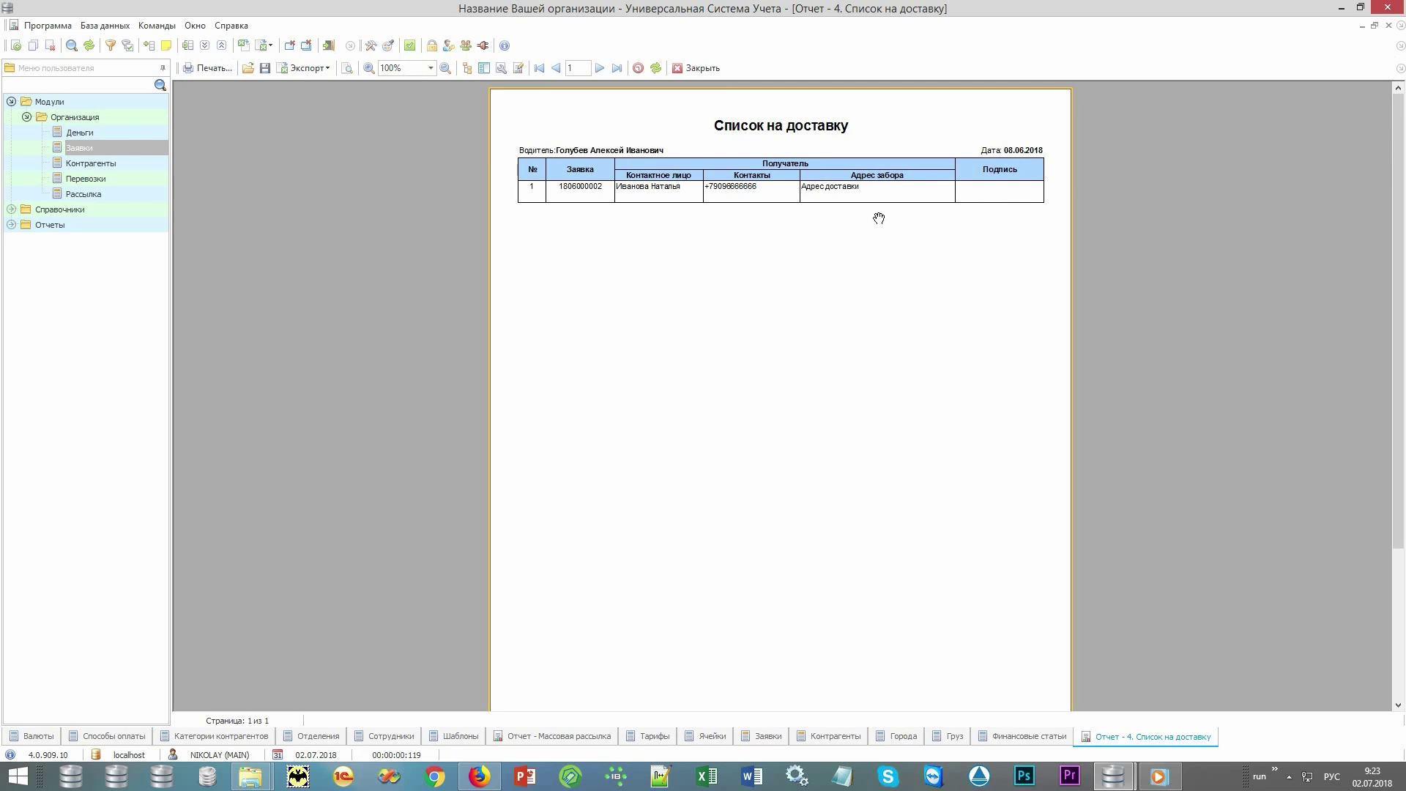
key("Escape")
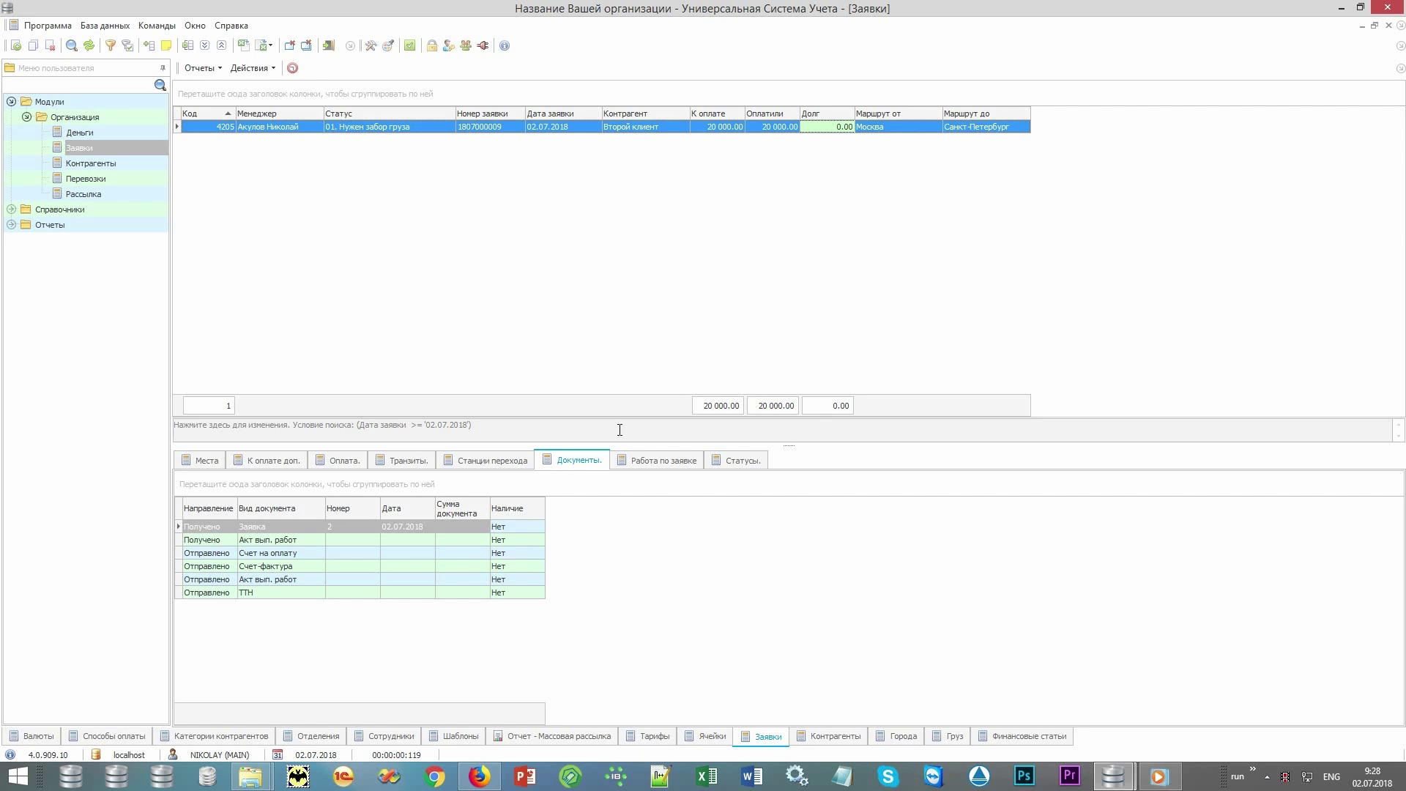
Step: Clear the request search criteria and search for requests with Статус 03. На складе отправления
left_click(620, 430)
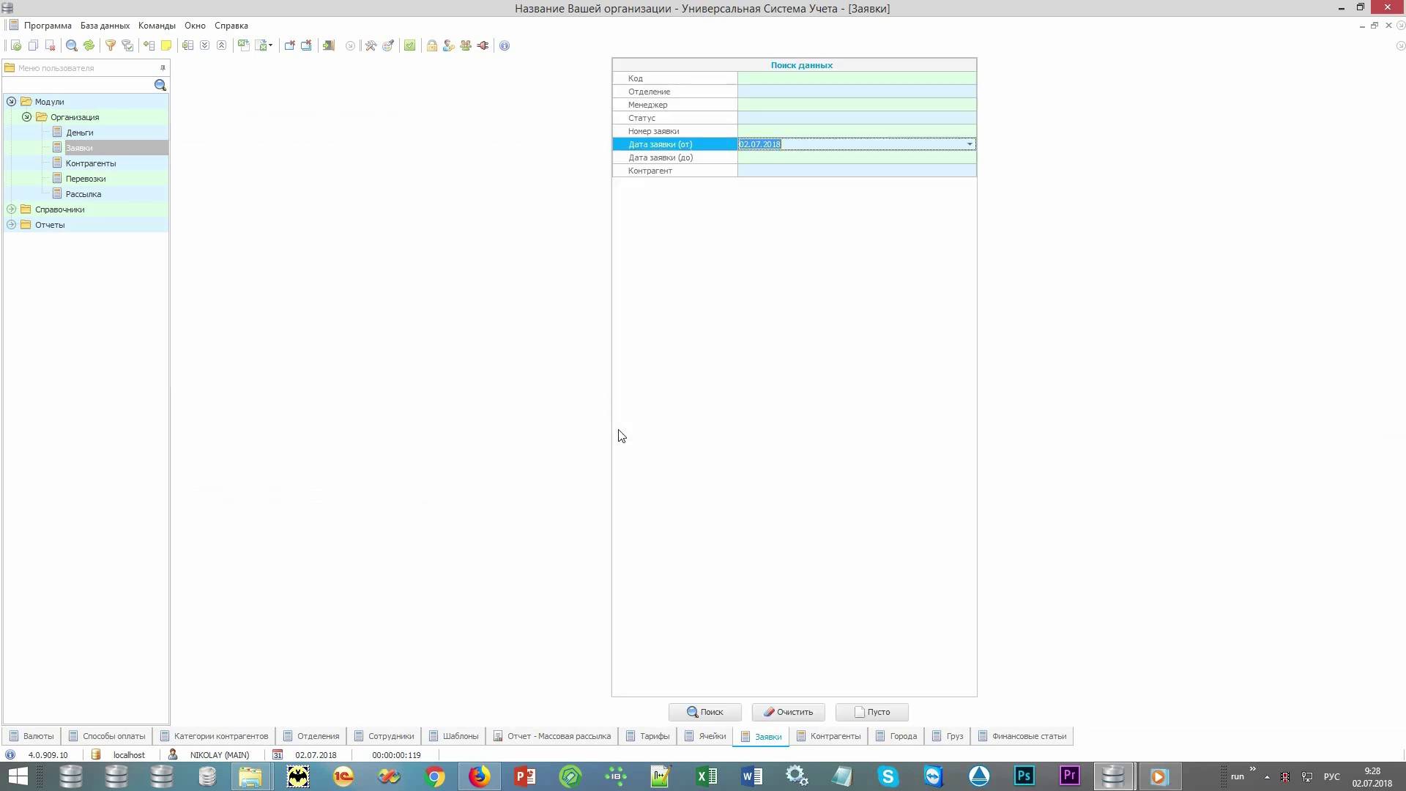
left_click(796, 712)
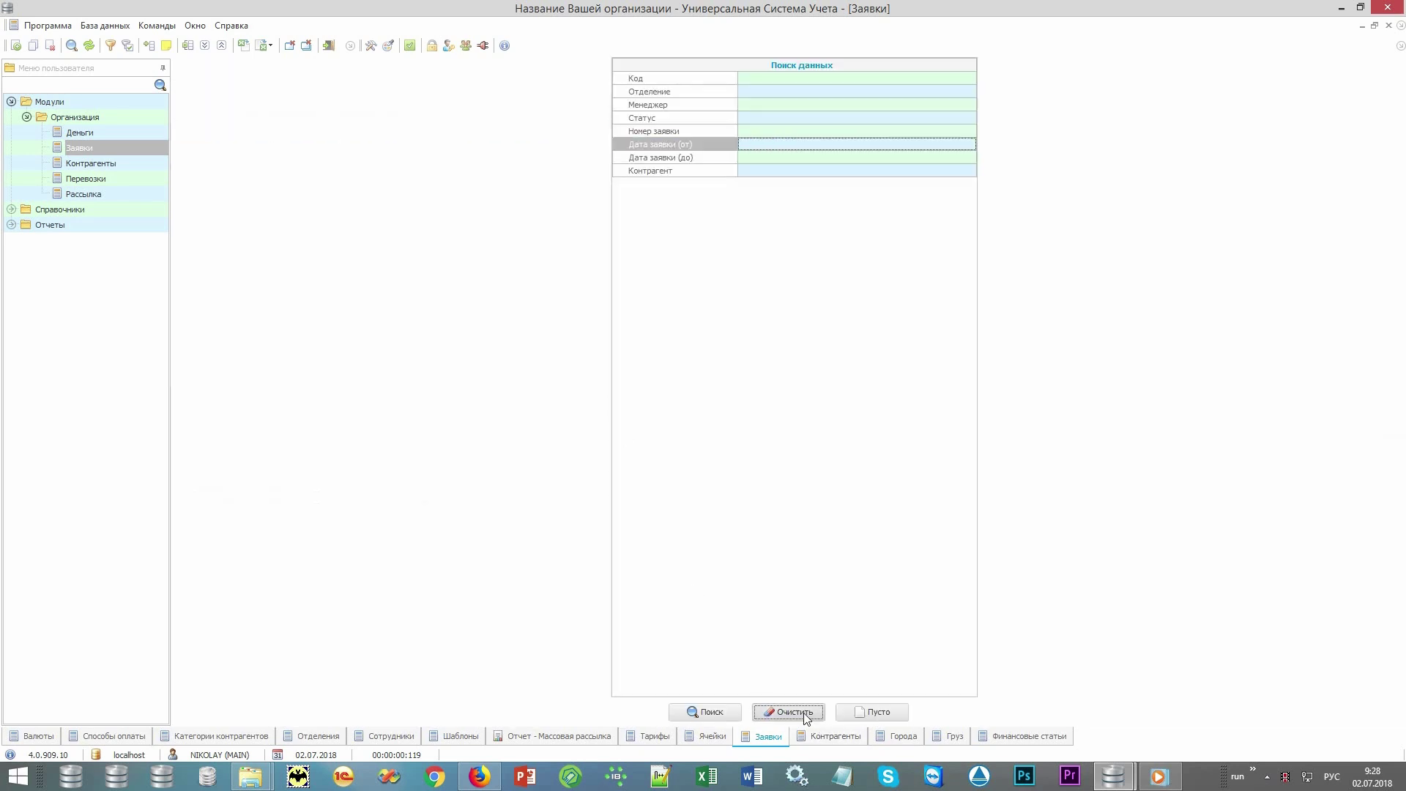
left_click(966, 119)
left_click(970, 118)
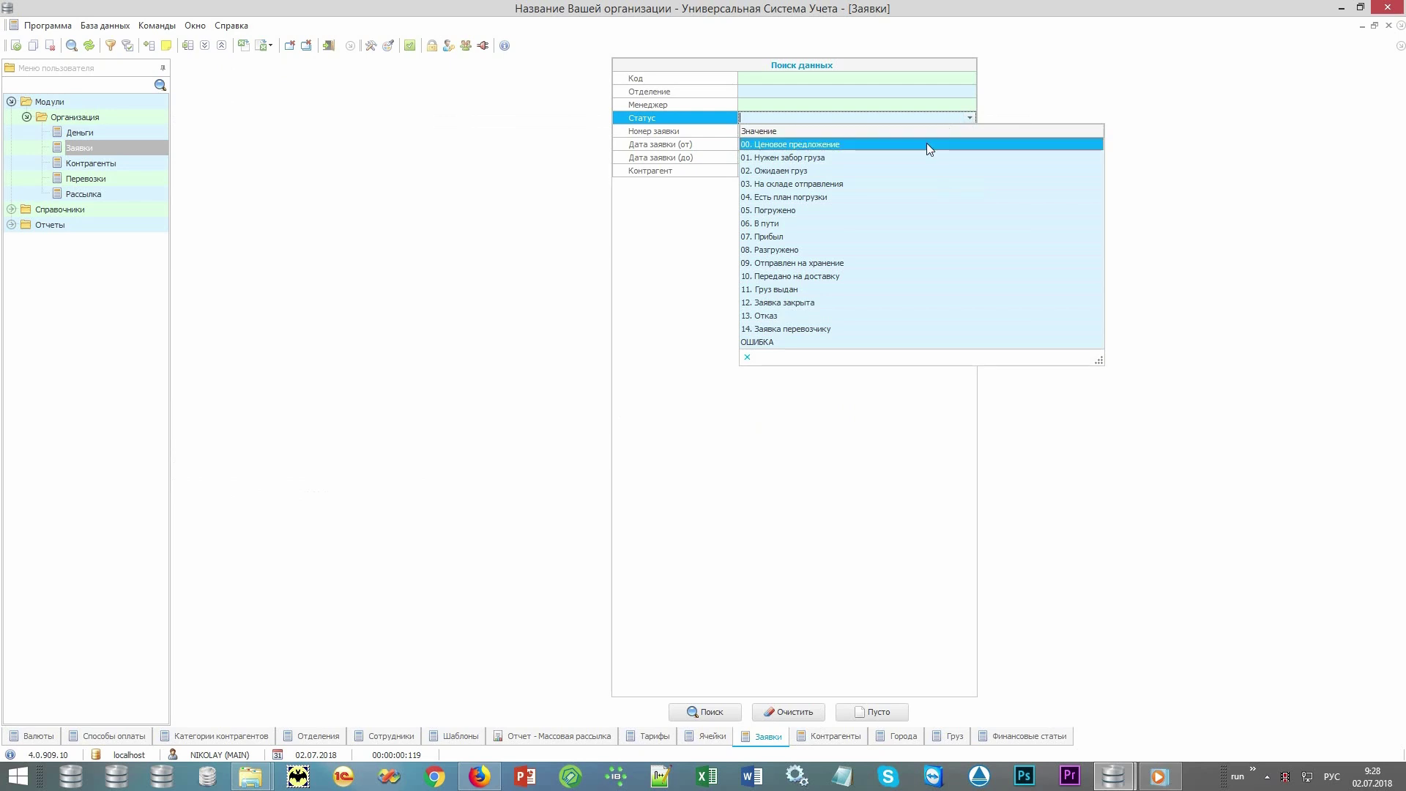
left_click(906, 185)
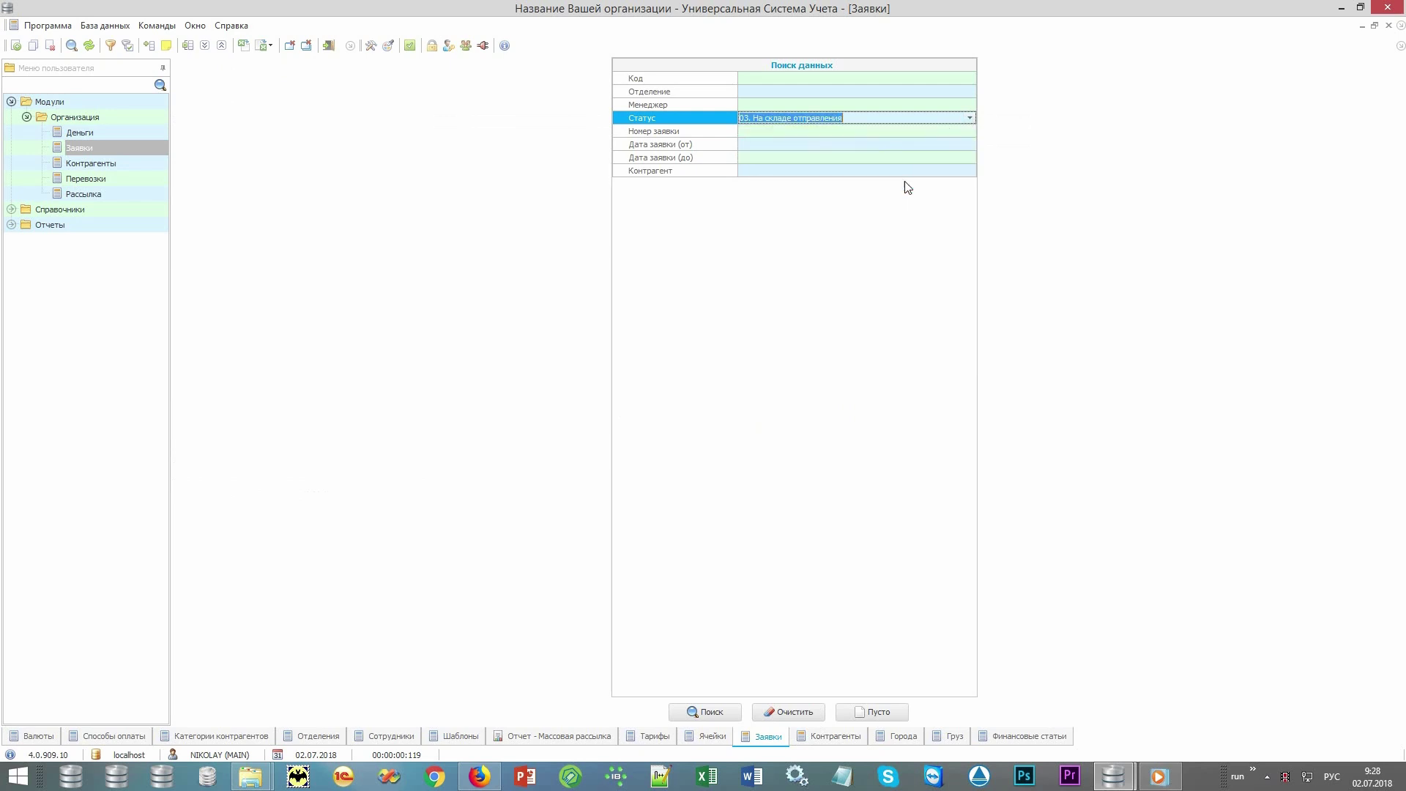
left_click(696, 715)
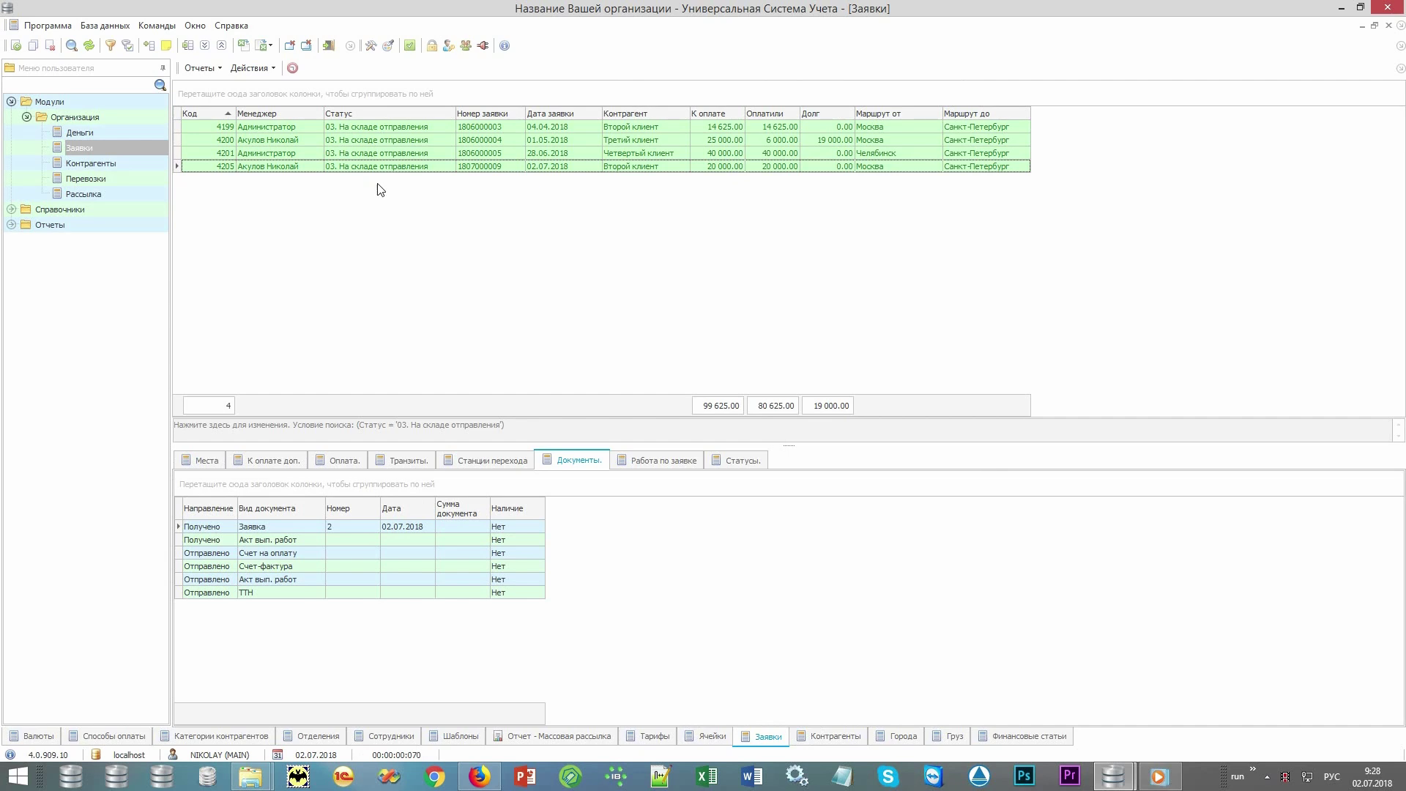
Step: Filter the found requests to those with Маршрут от Москва
left_click(938, 112)
left_click(905, 152)
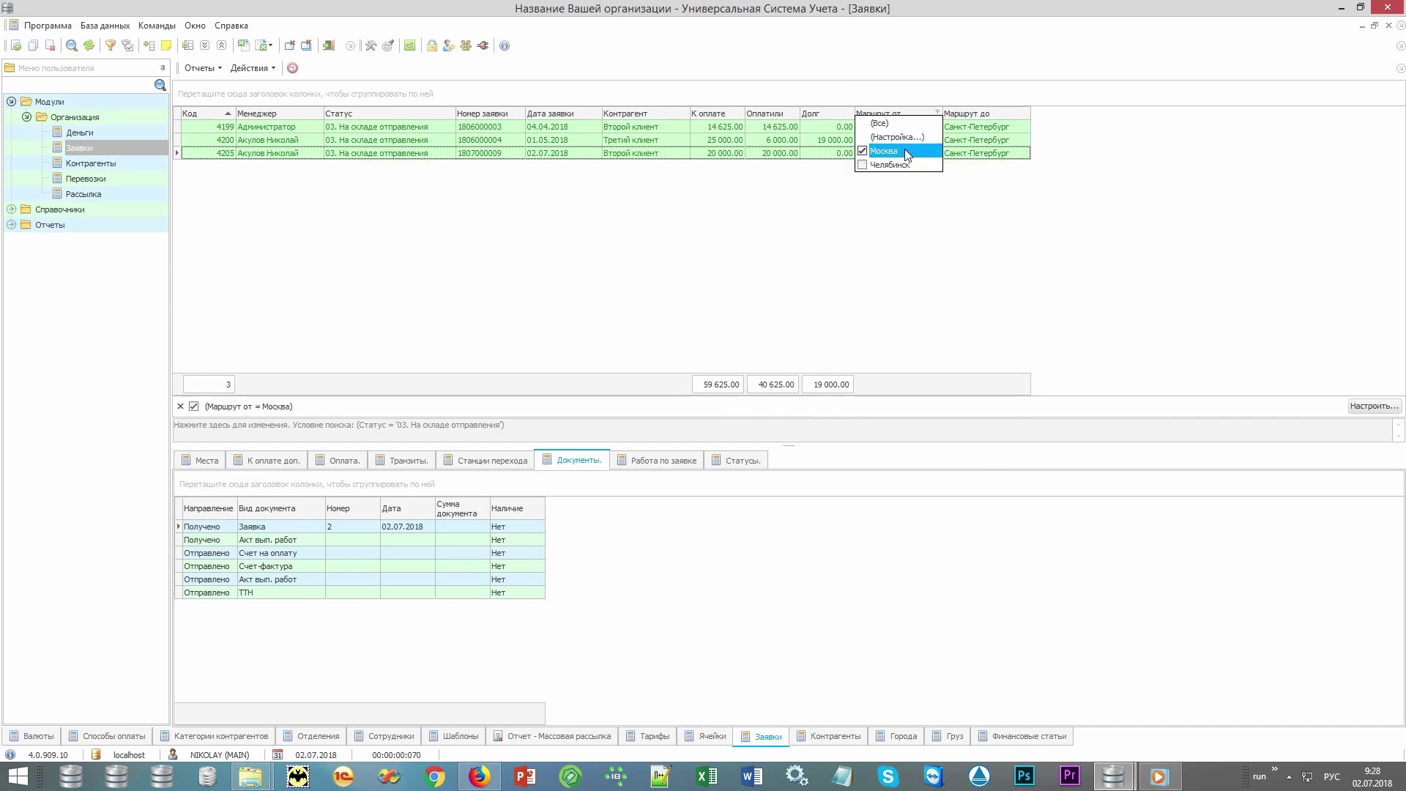
left_click(812, 210)
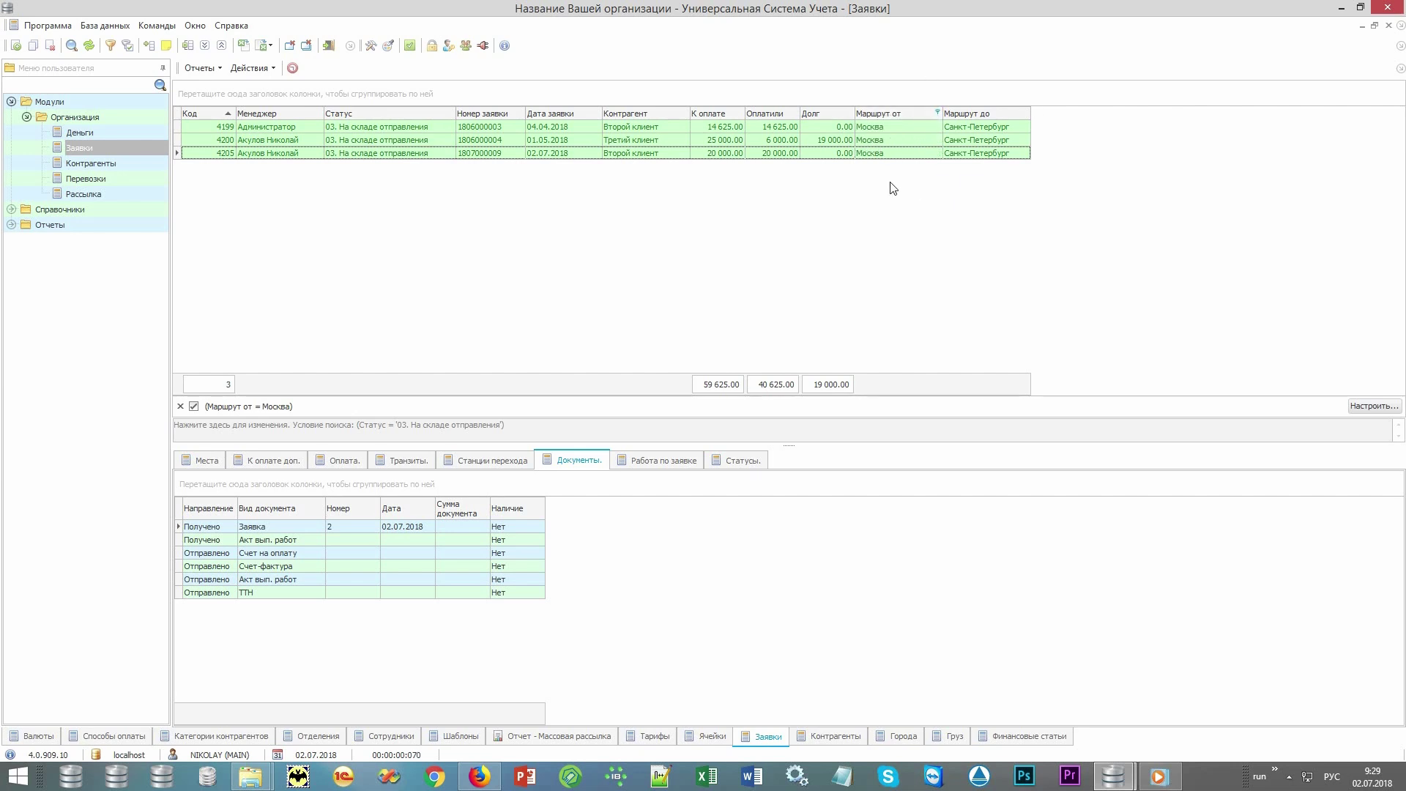
Step: Select all the filtered requests and create a transport from them with the Создать перевозку action
key("ctrl+a")
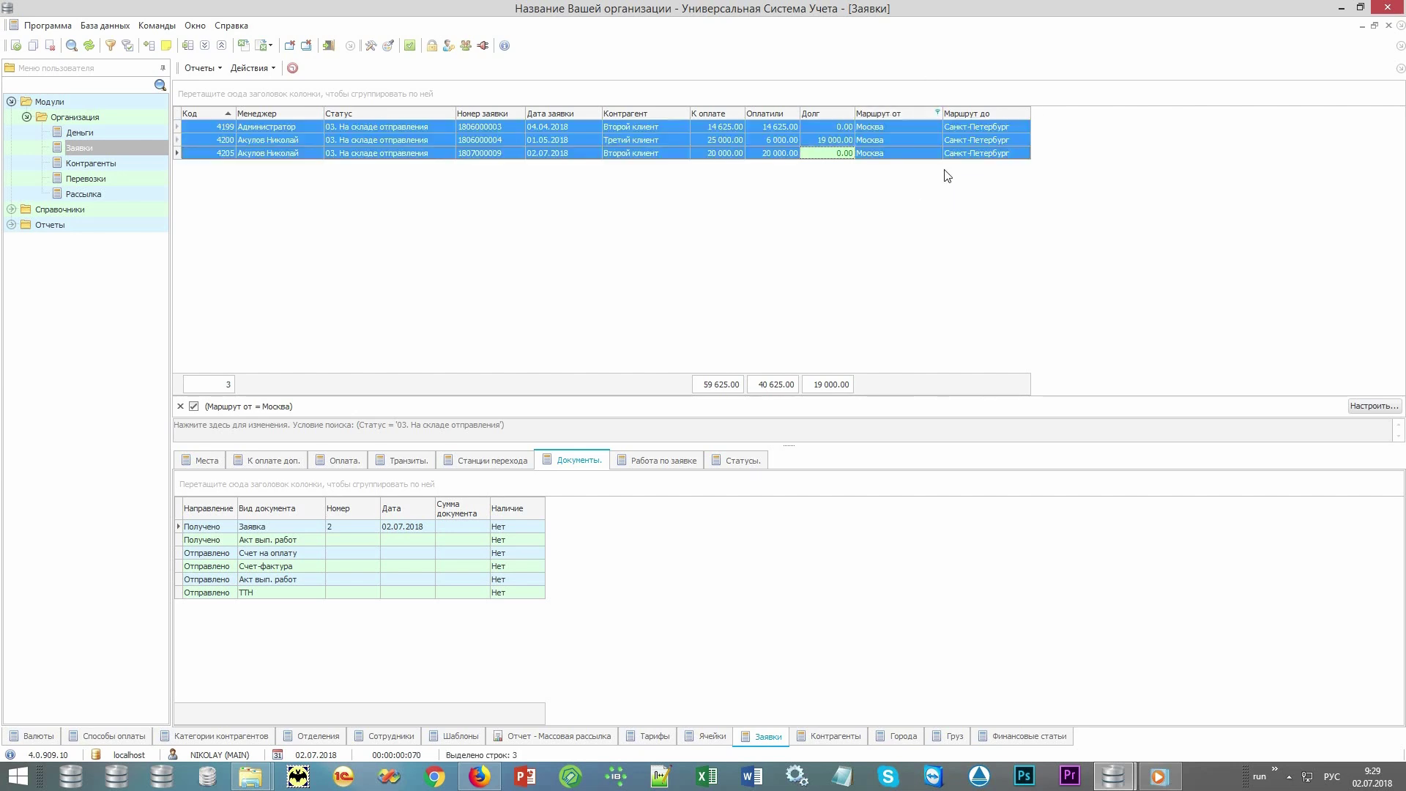
left_click(253, 67)
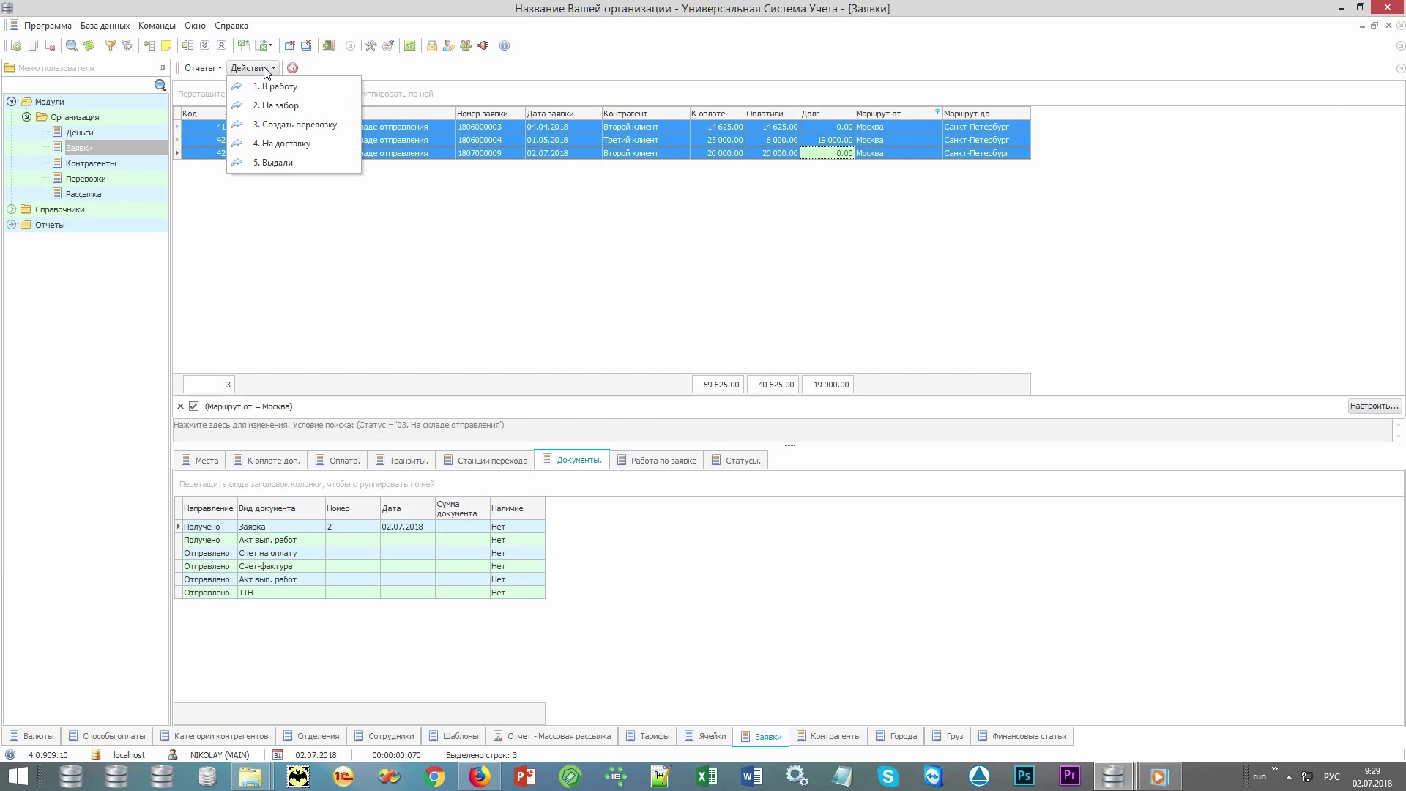
left_click(342, 125)
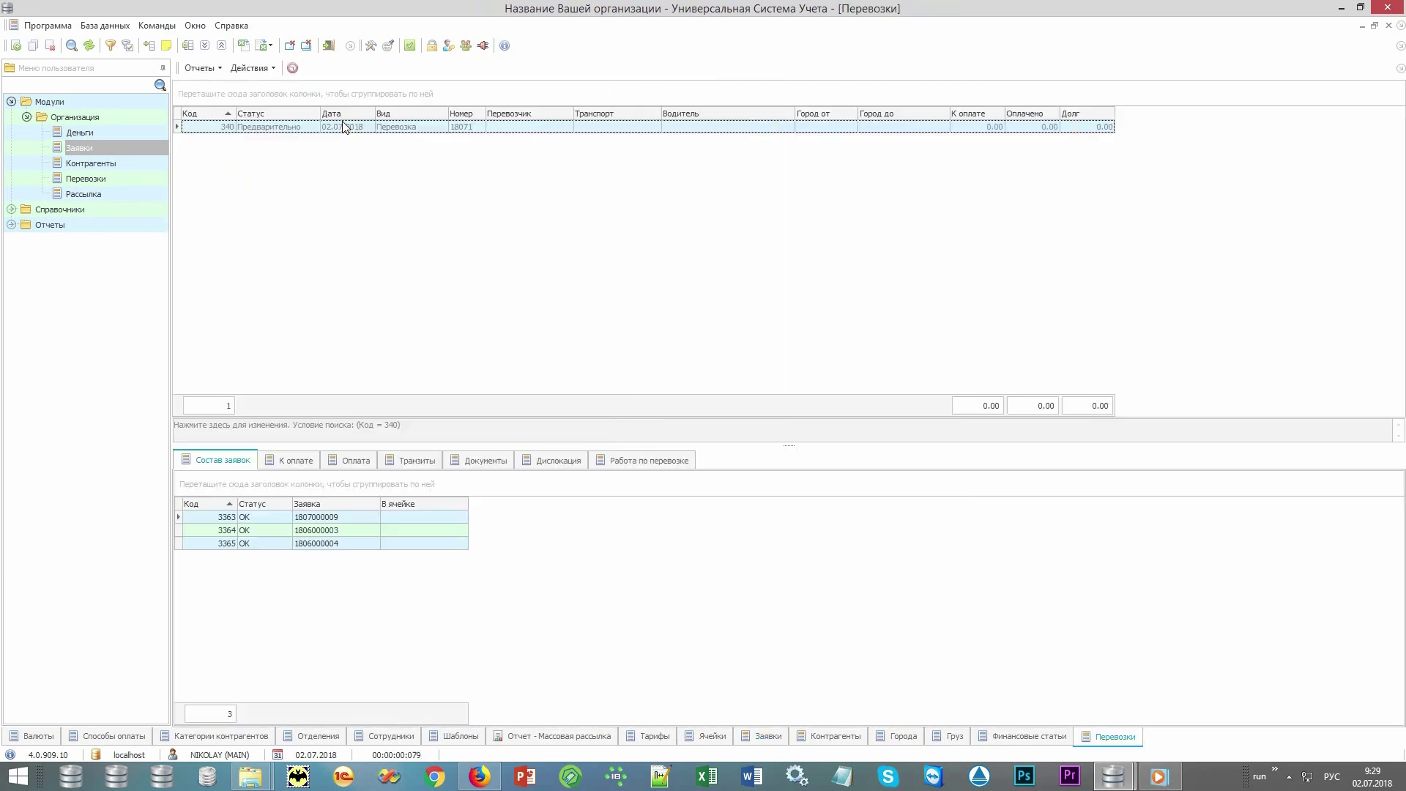
Step: Check the status of the included requests in Заявки and return to the new transport in Перевозки
left_click(420, 128)
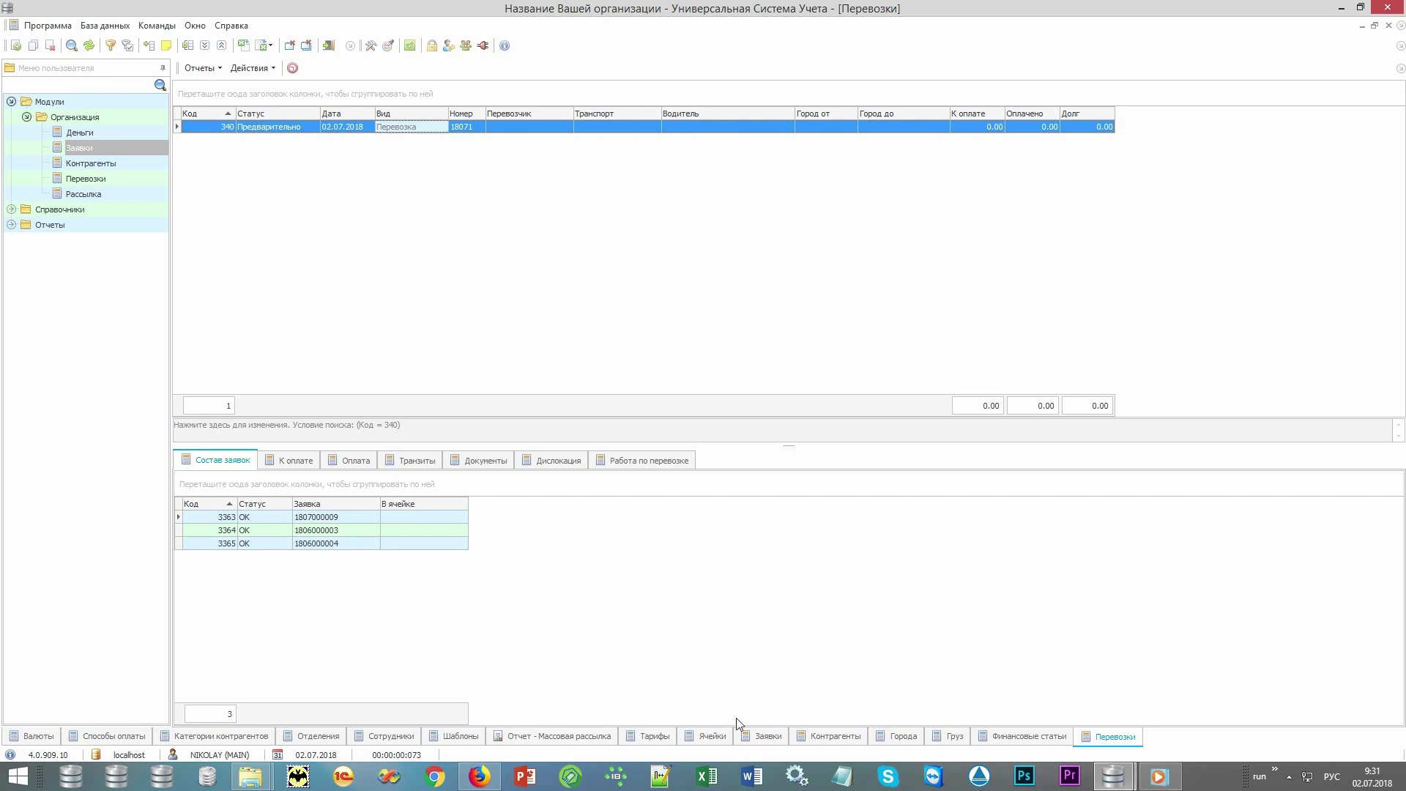
left_click(762, 737)
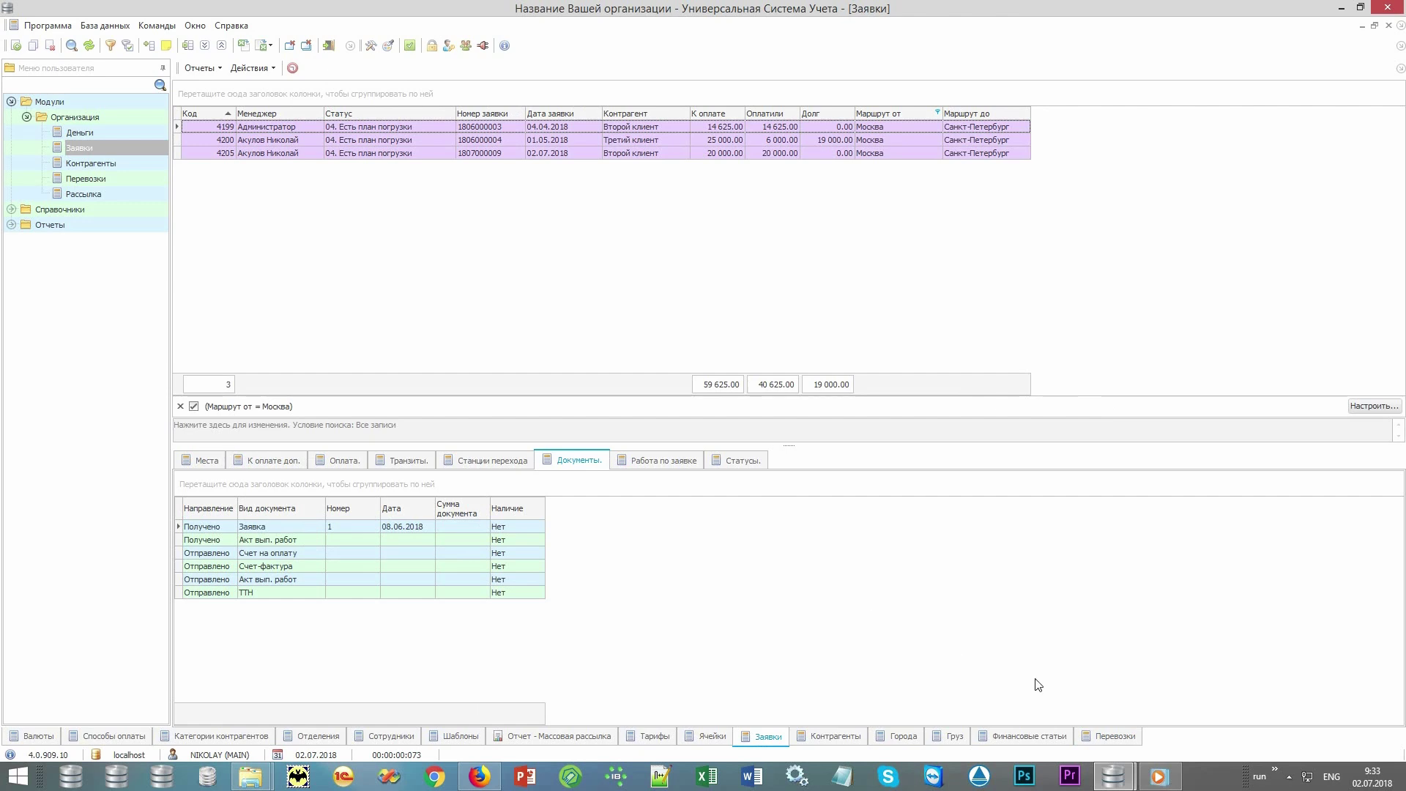
left_click(1113, 737)
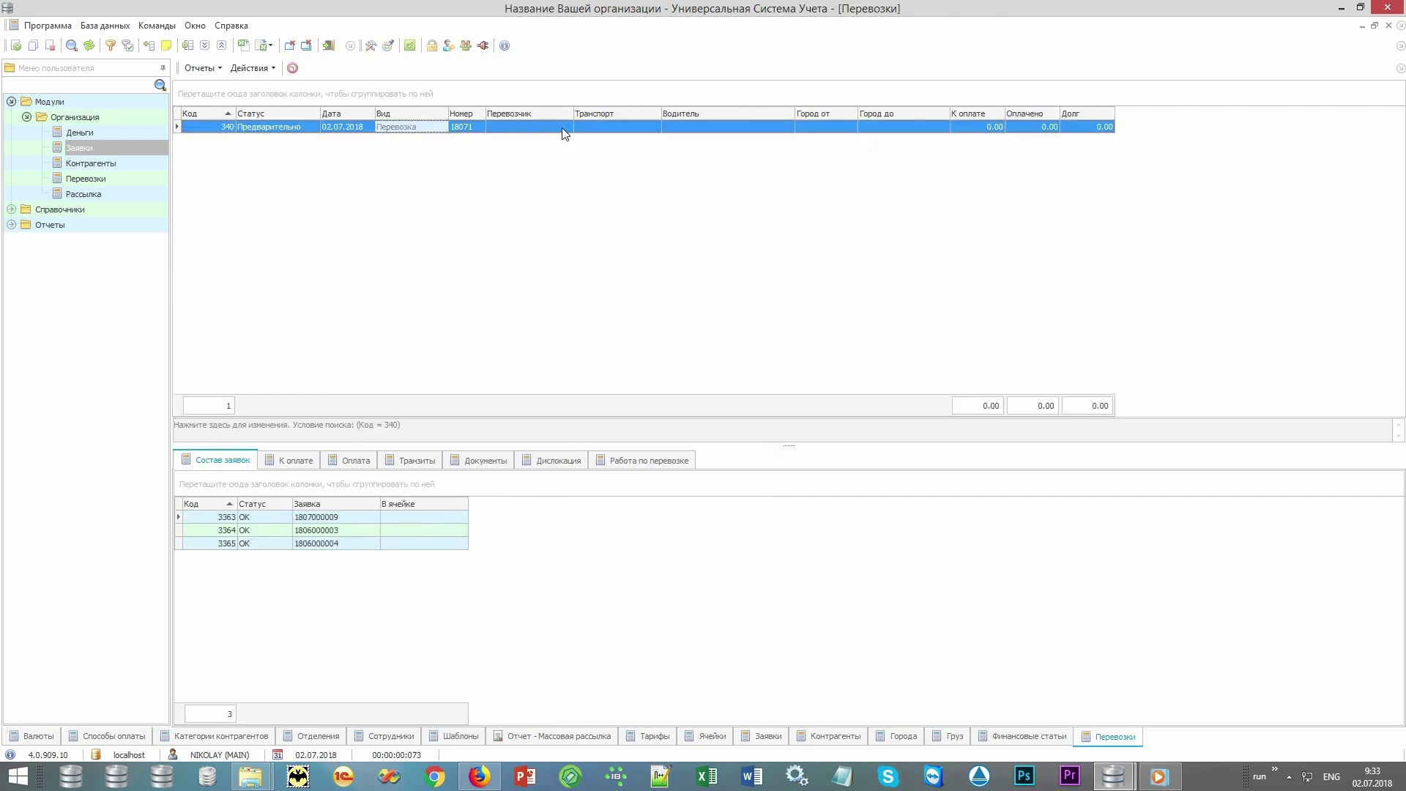
Step: Open the new transport for editing and set Перевозчик to Некий перевозчик and Транспорт to SCANIA 111AAA
double_click(565, 133)
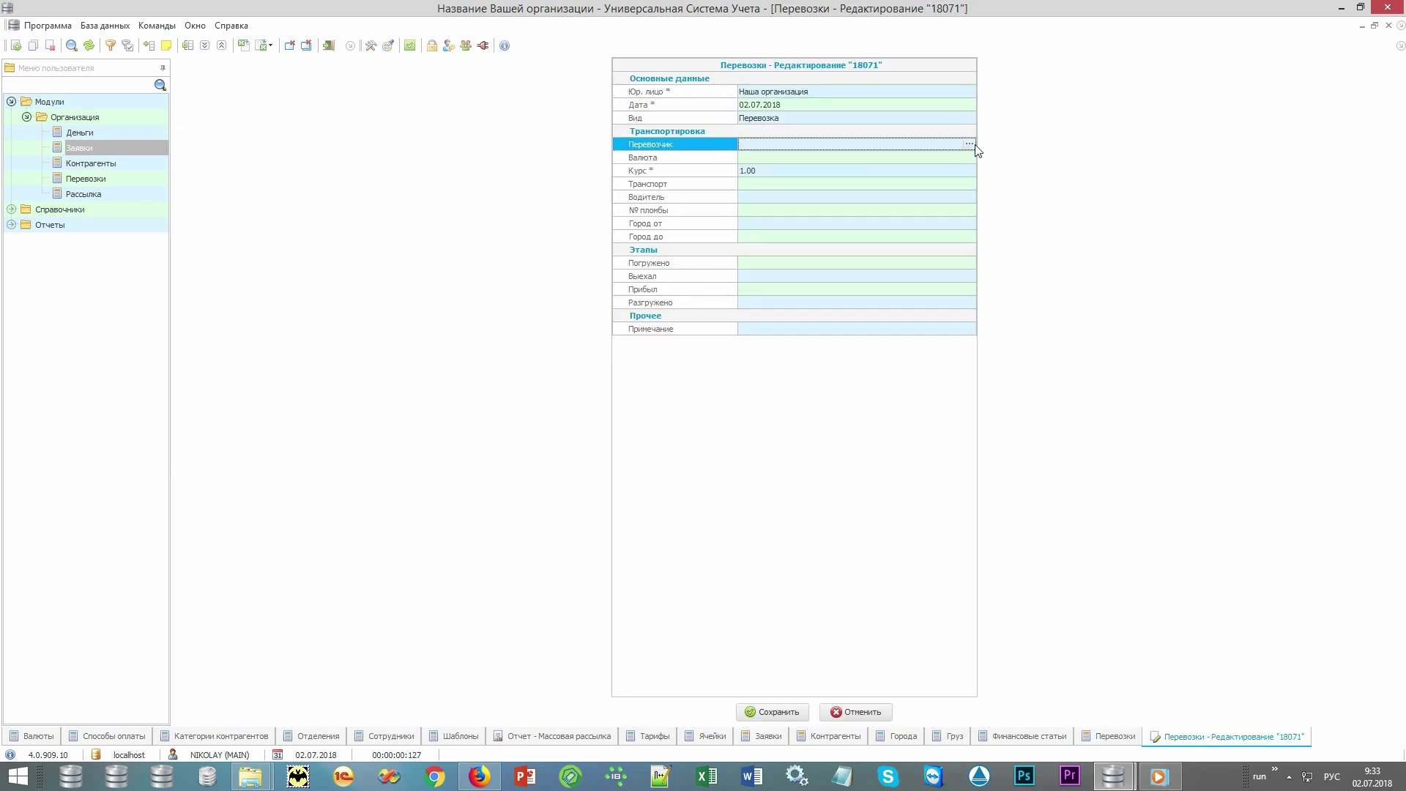
left_click(969, 144)
double_click(411, 153)
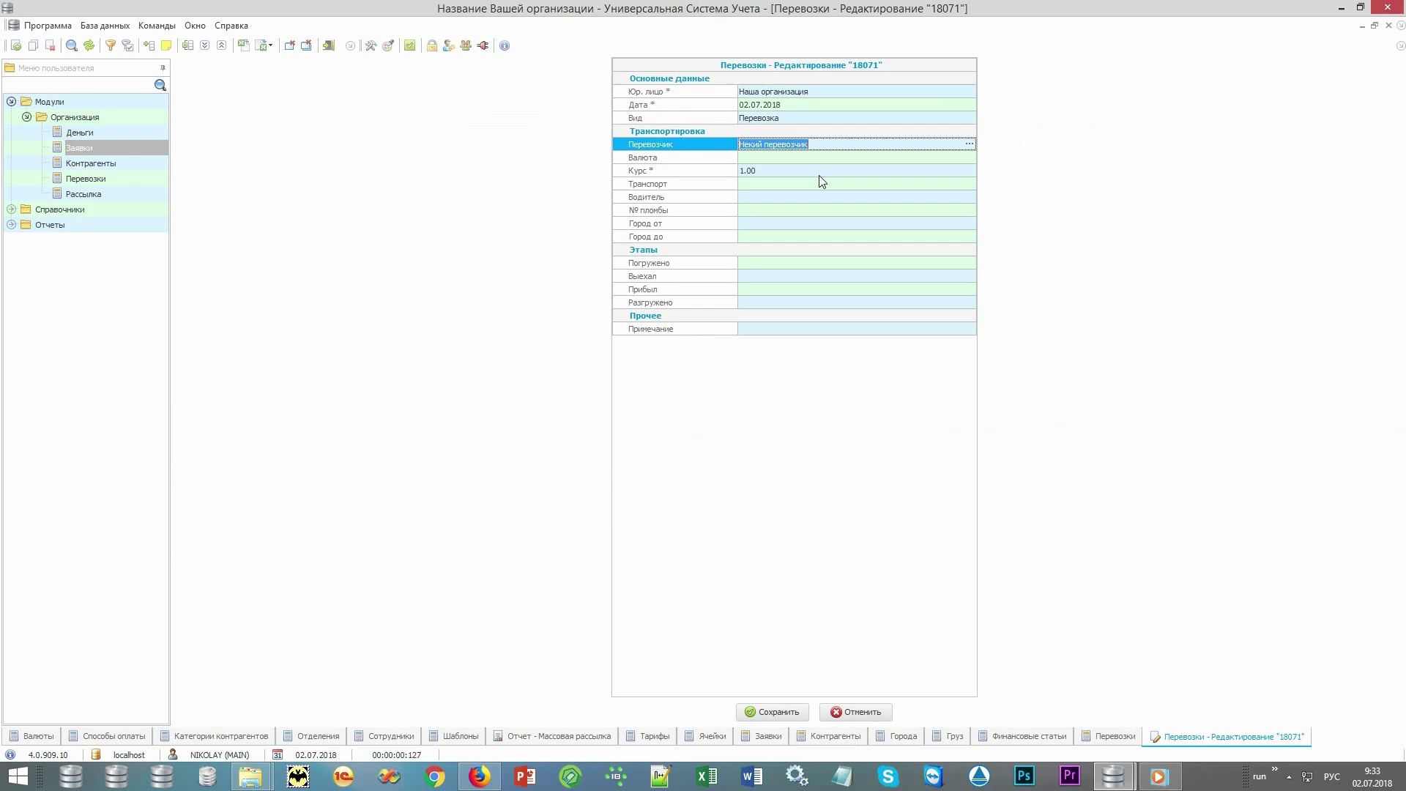
left_click(965, 184)
left_click(966, 183)
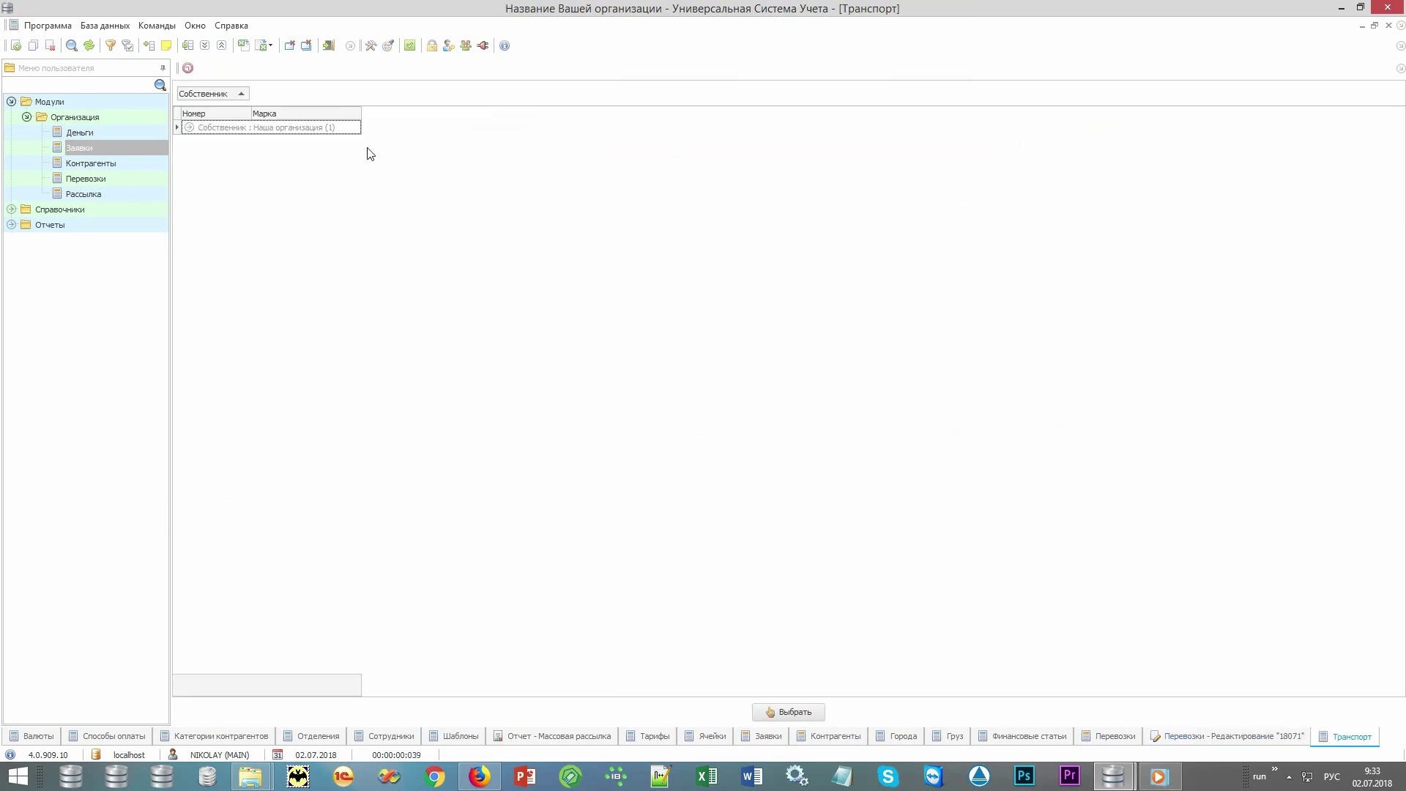
double_click(346, 142)
Step: Fill in the transport's Водитель field with the driver from the drivers directory
left_click(902, 197)
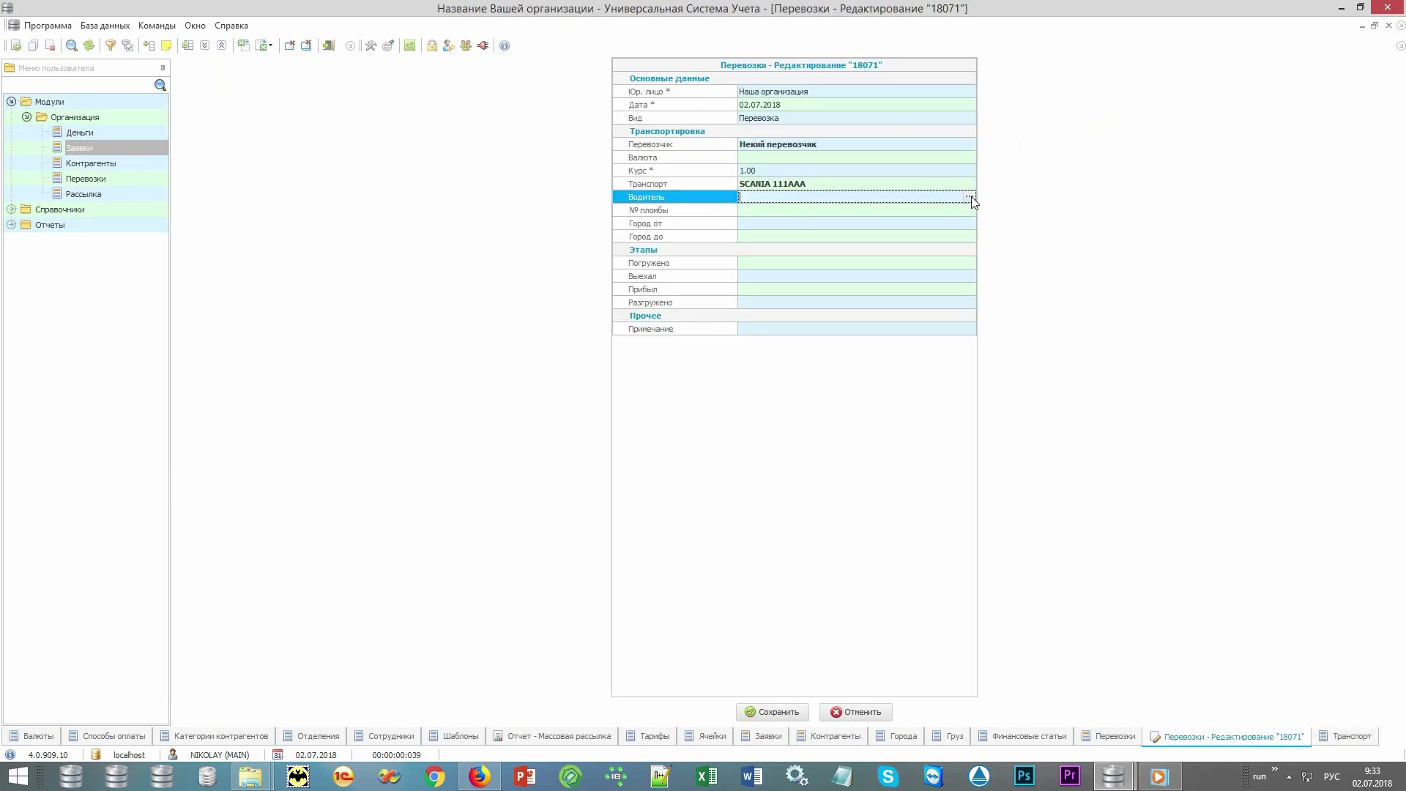
left_click(969, 197)
double_click(349, 146)
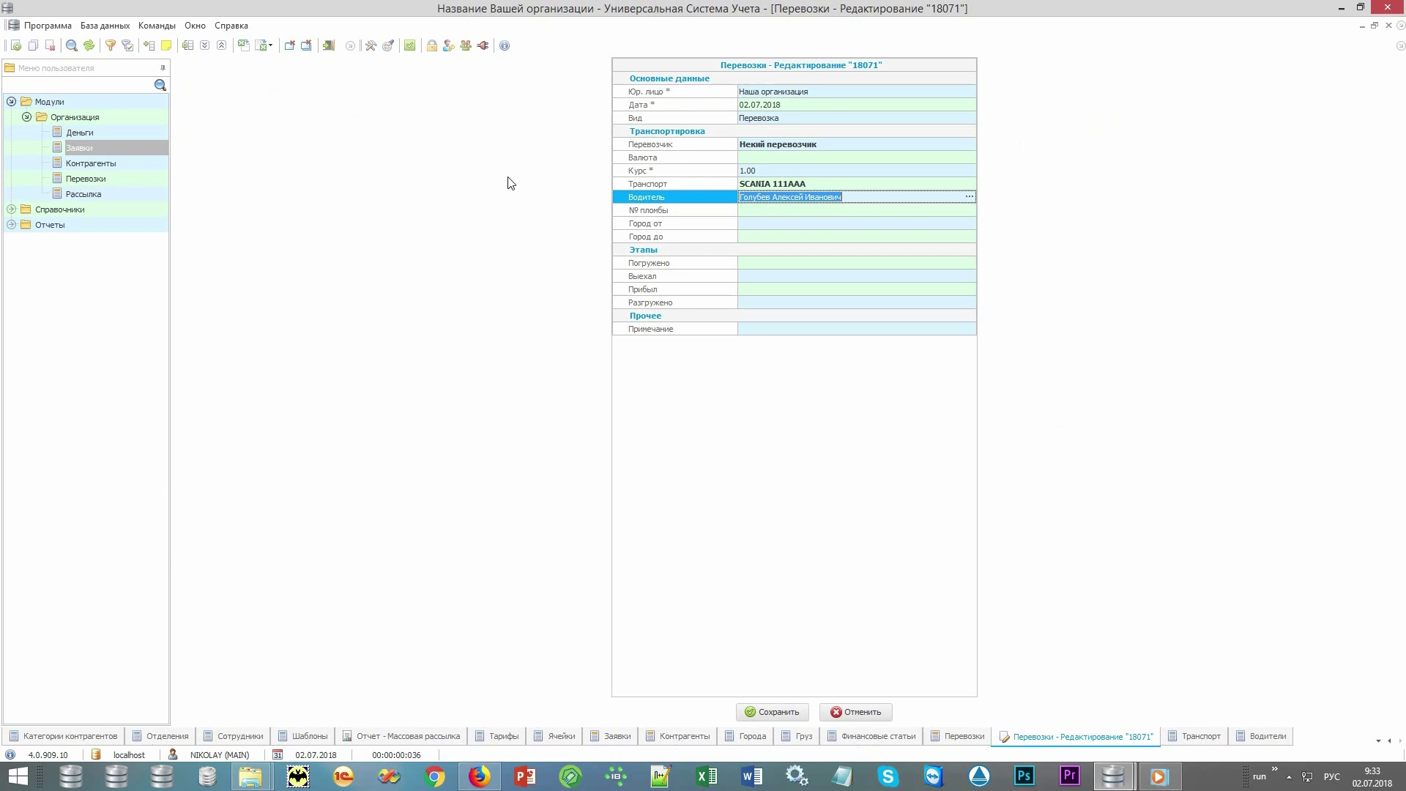
Step: Set Город от to Москва and Город до to Санкт-Петербург, and save the transport
left_click(859, 226)
left_click(969, 223)
left_click(279, 275)
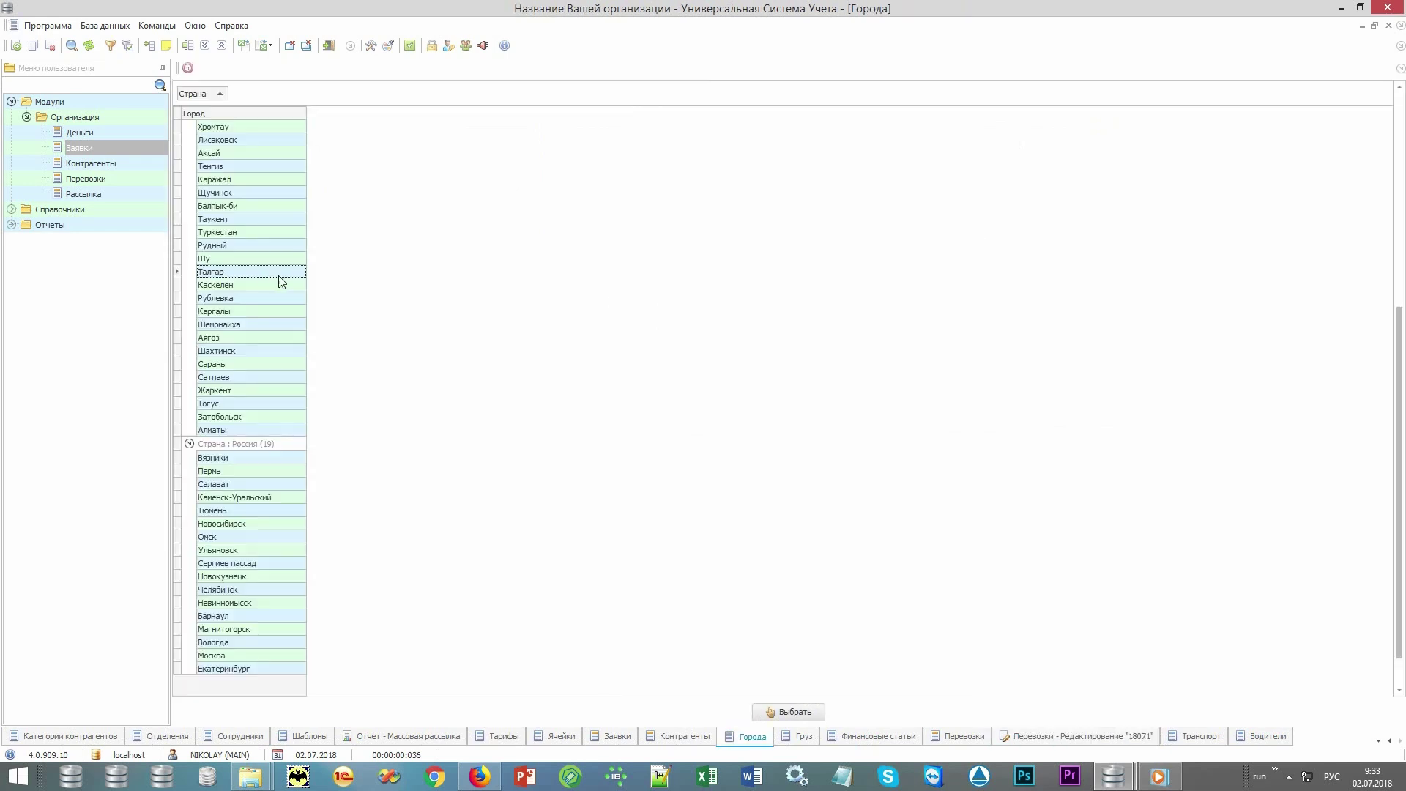
type("мо")
key("Return")
type("са")
key("Return")
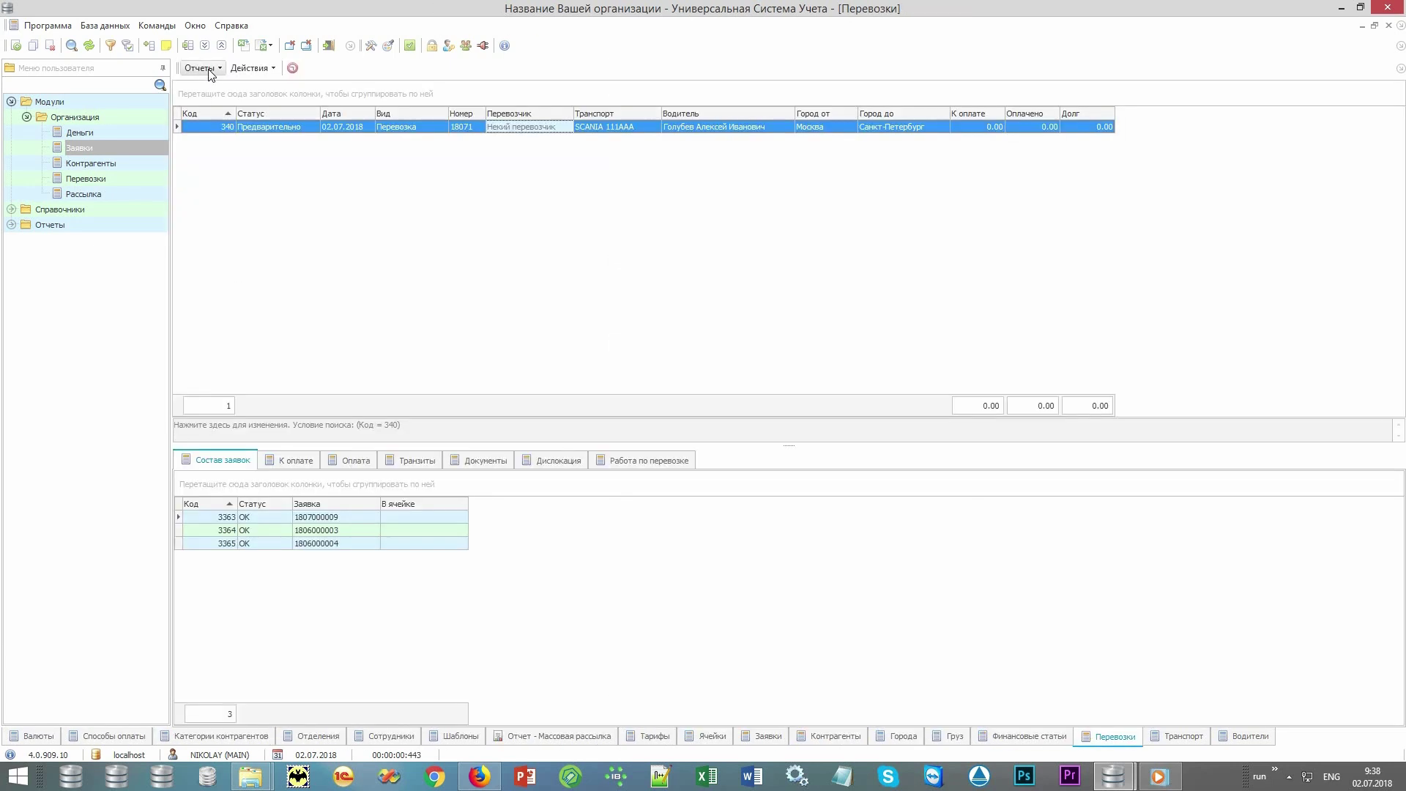
Step: Generate the План погрузки report for the transport, review it and close it
left_click(201, 67)
left_click(237, 87)
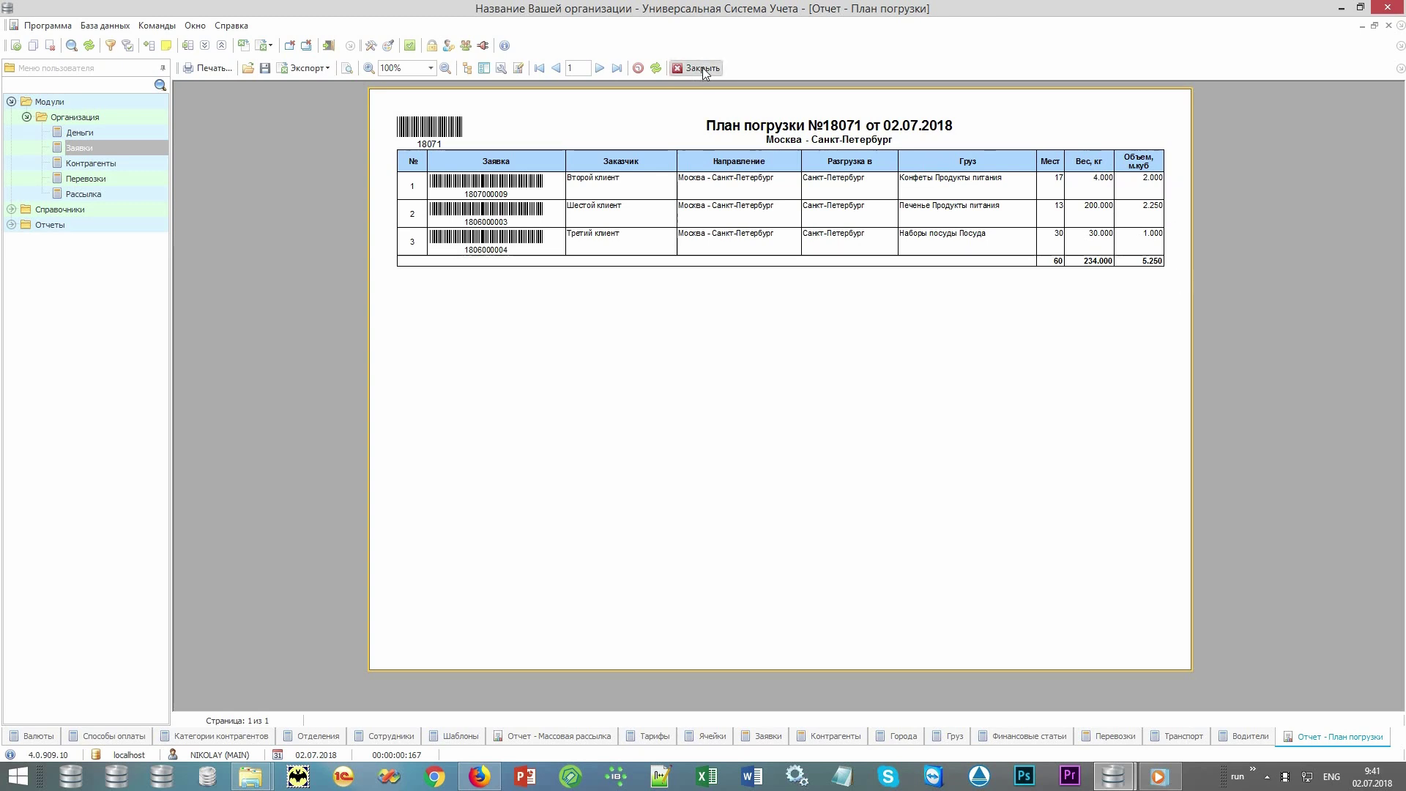
left_click(702, 68)
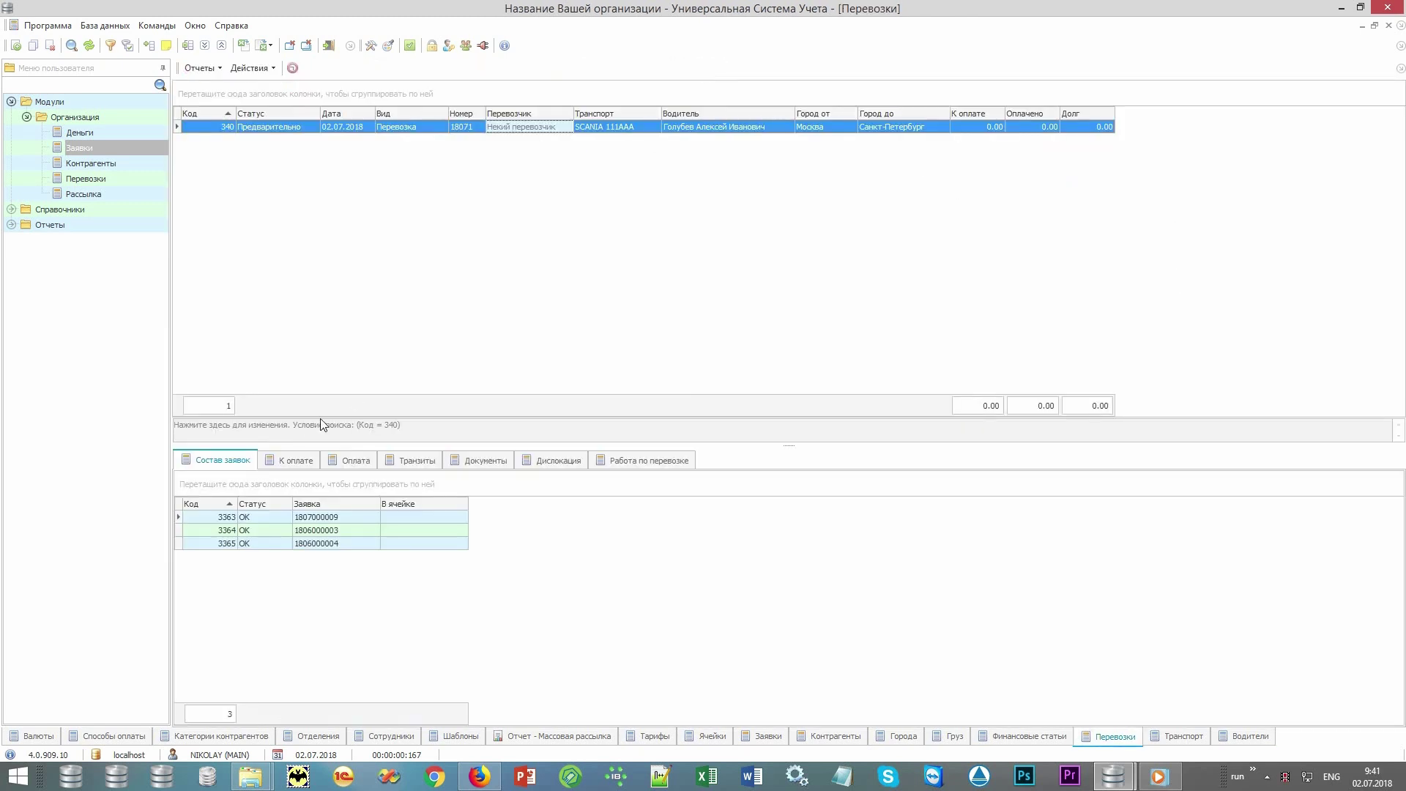
Step: Review the transport's К оплате, Оплата, Документы and Дислокация details
left_click(301, 460)
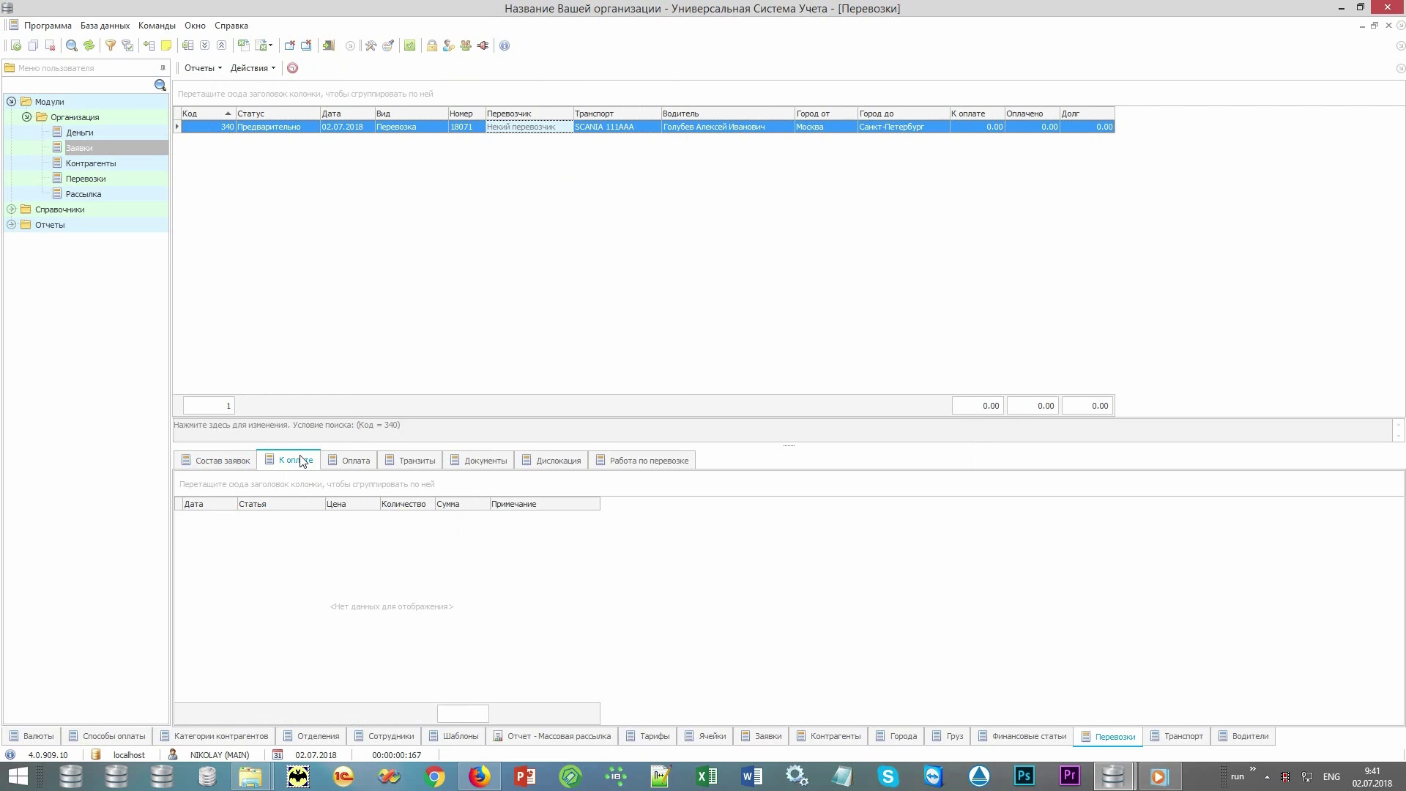
left_click(366, 468)
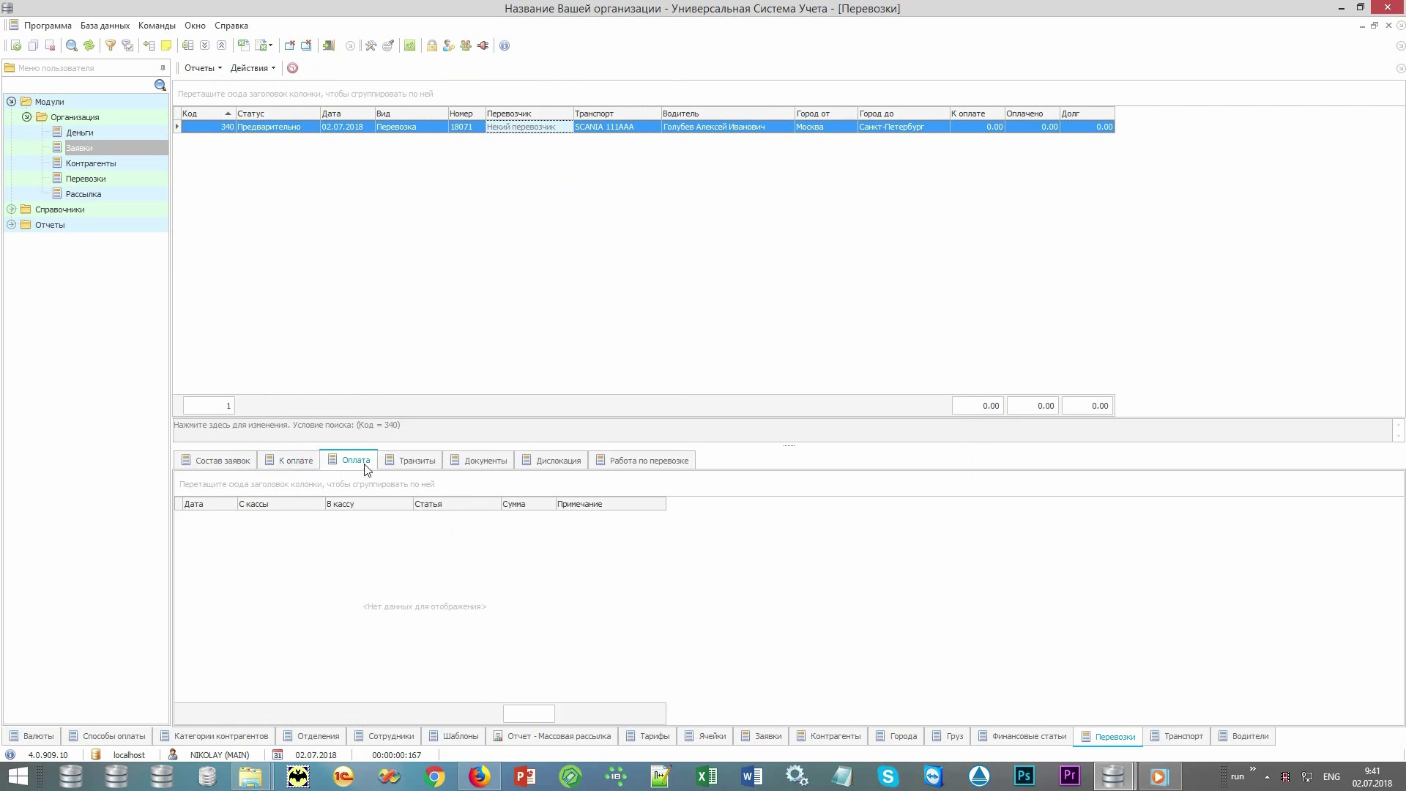
left_click(496, 469)
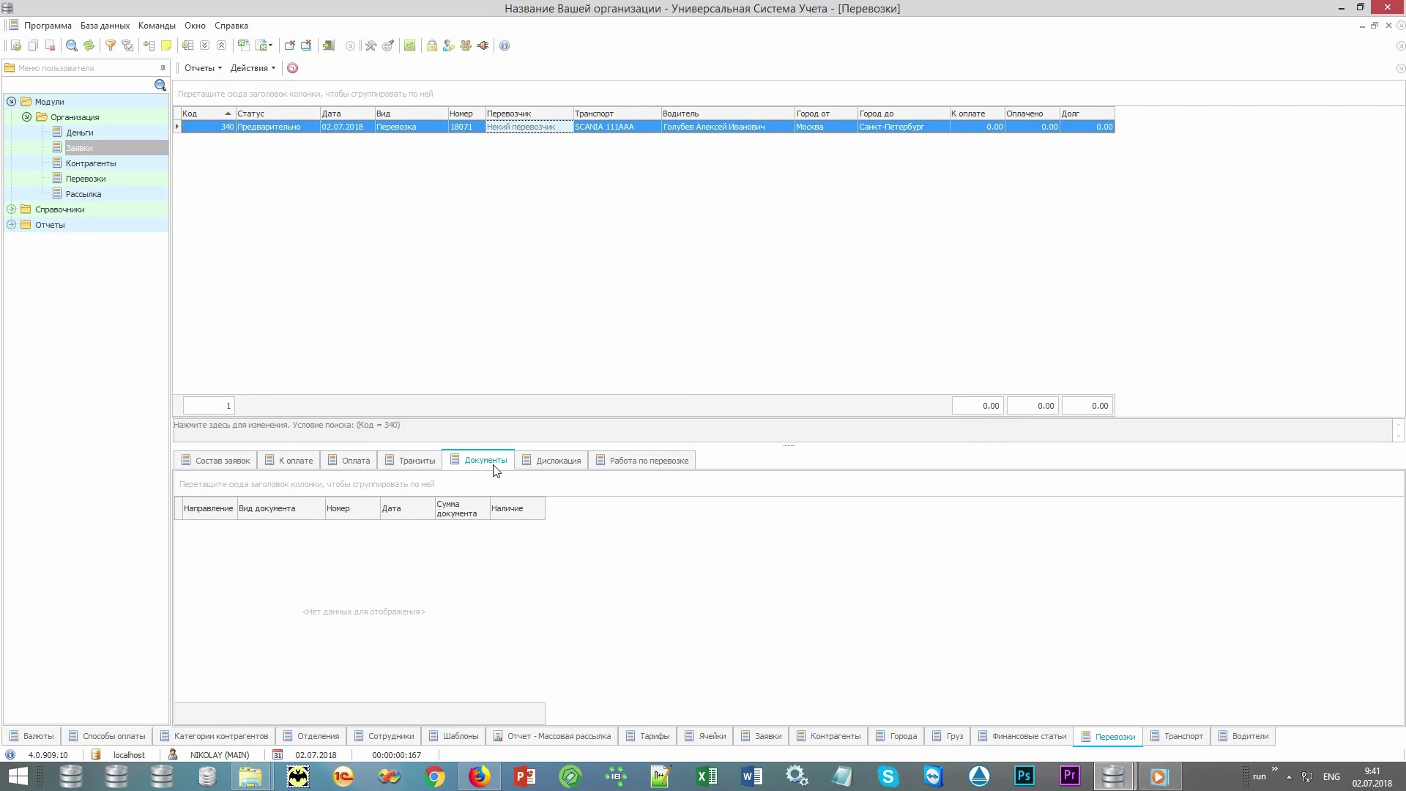
left_click(562, 468)
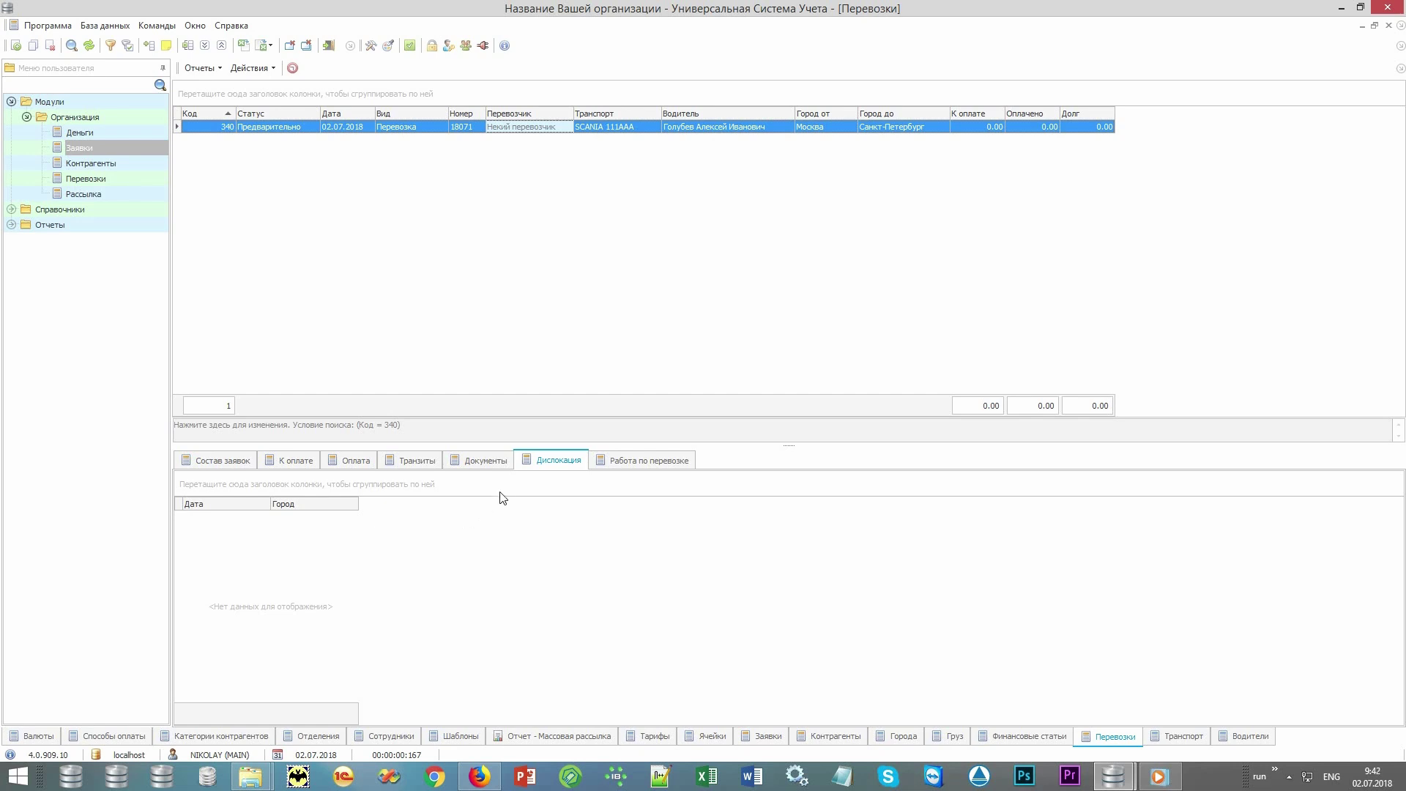
Step: Set the transport's Погружено date to 02.07.2018, fill in the Выехал date, and save the record
double_click(552, 128)
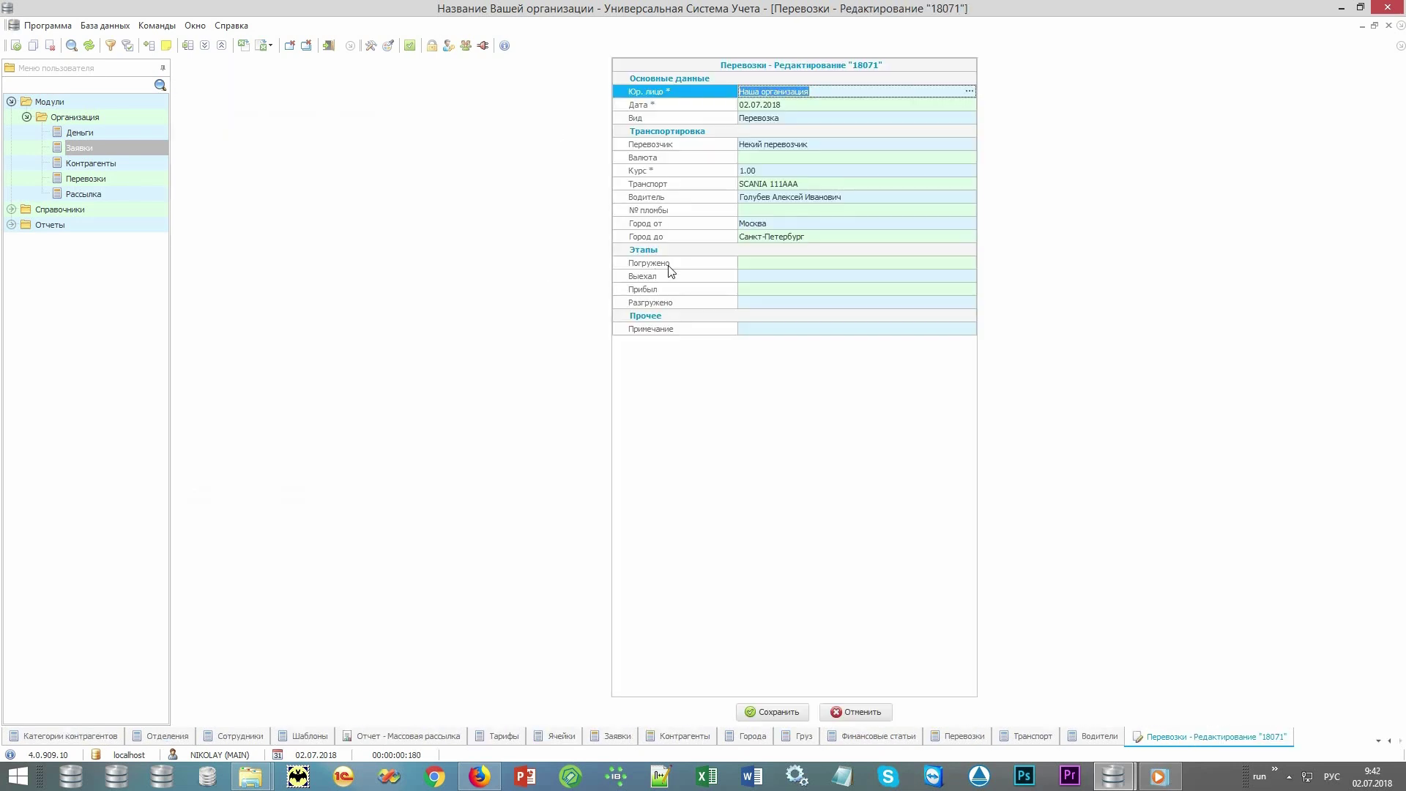
left_click(678, 268)
key("Return")
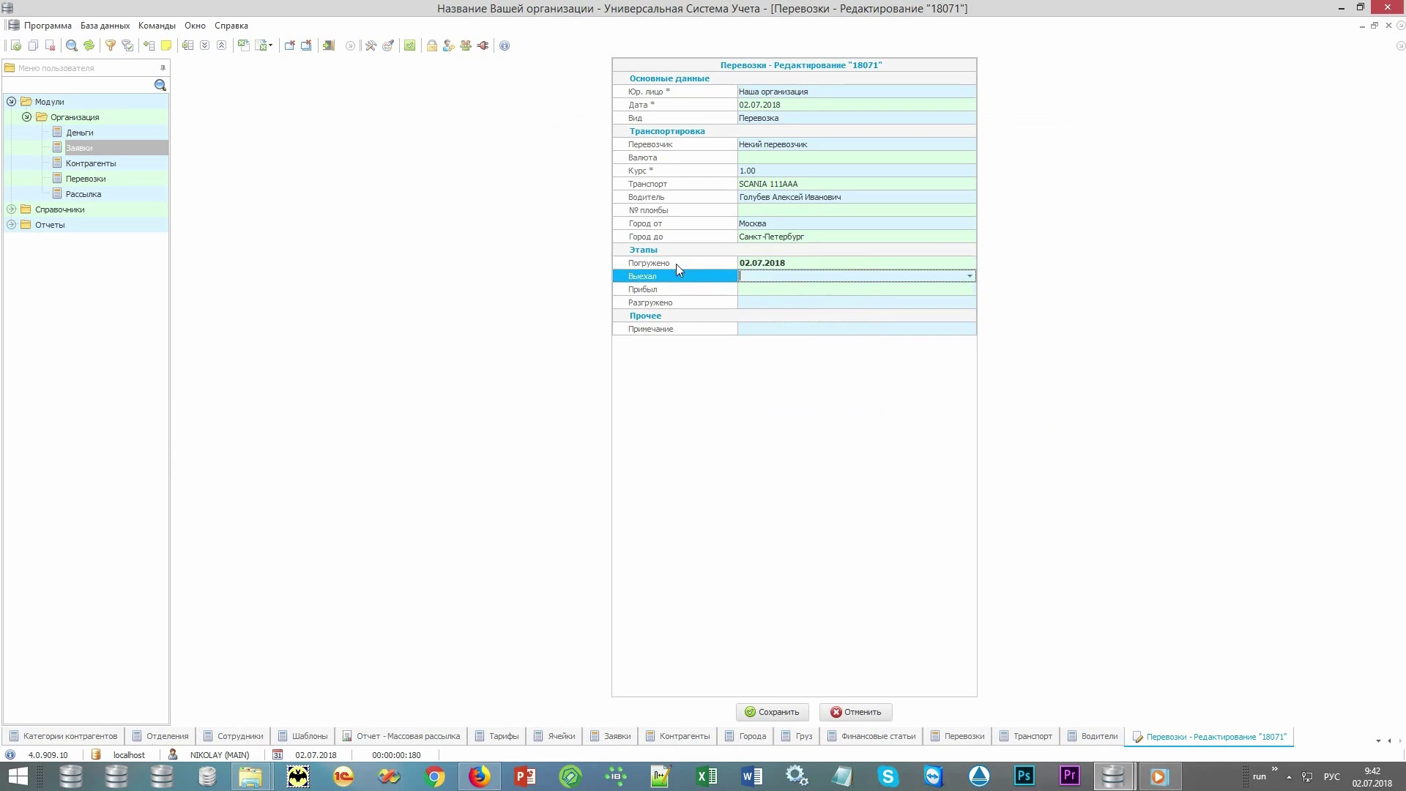
key("Right")
key("Return")
key("ctrl+s")
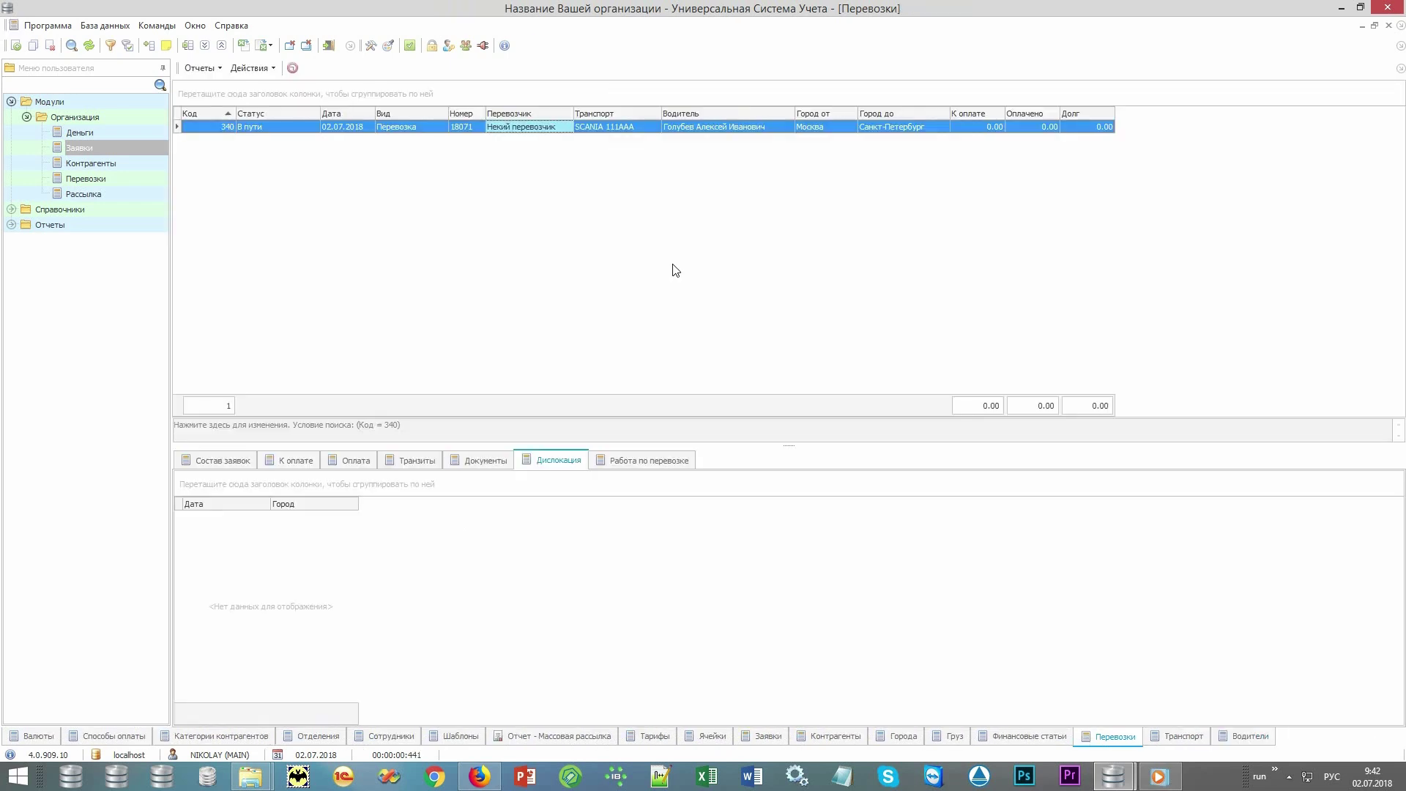
Step: Check the transport's status and Состав заявок, and duplicate the transport with the Скопировать перевозку action
left_click(299, 127)
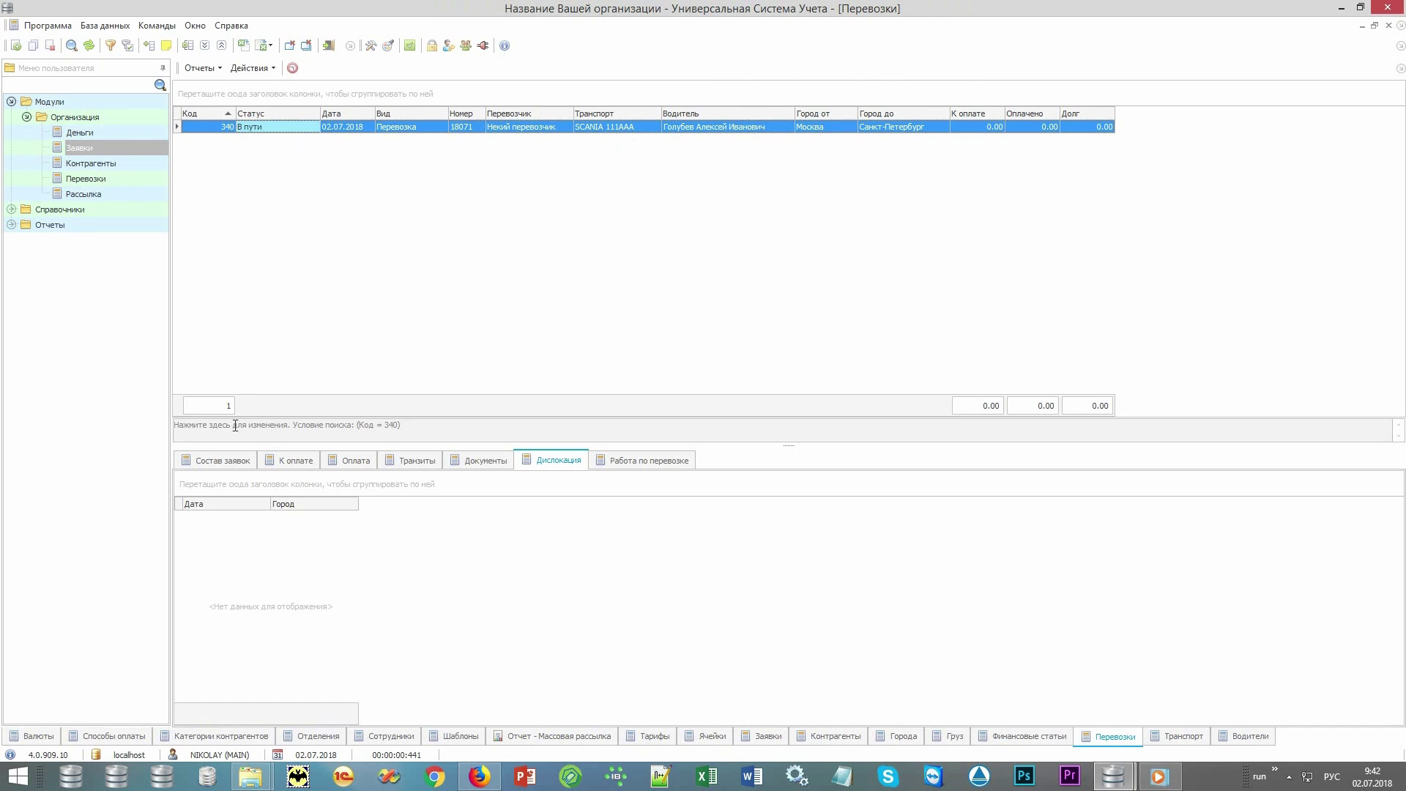
left_click(222, 460)
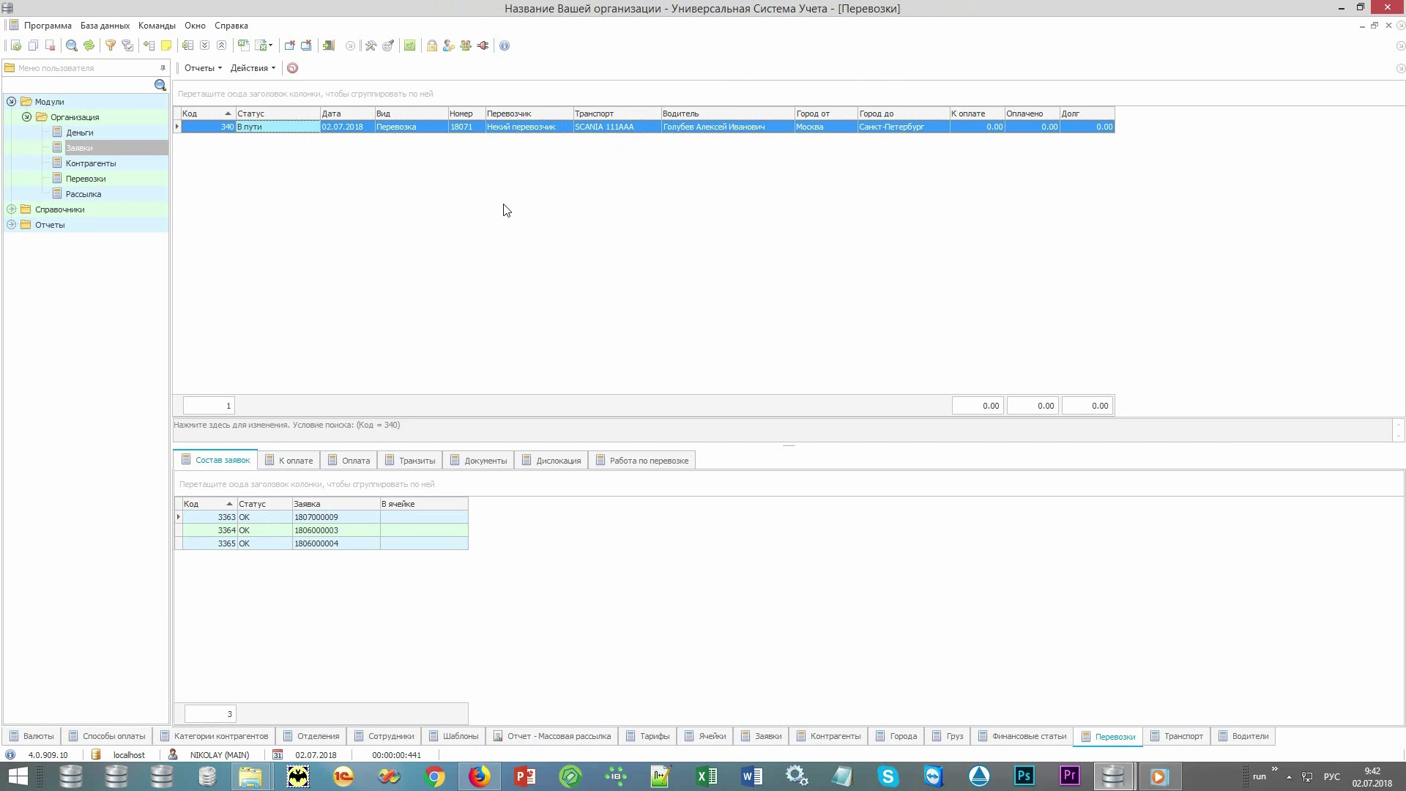
left_click(561, 125)
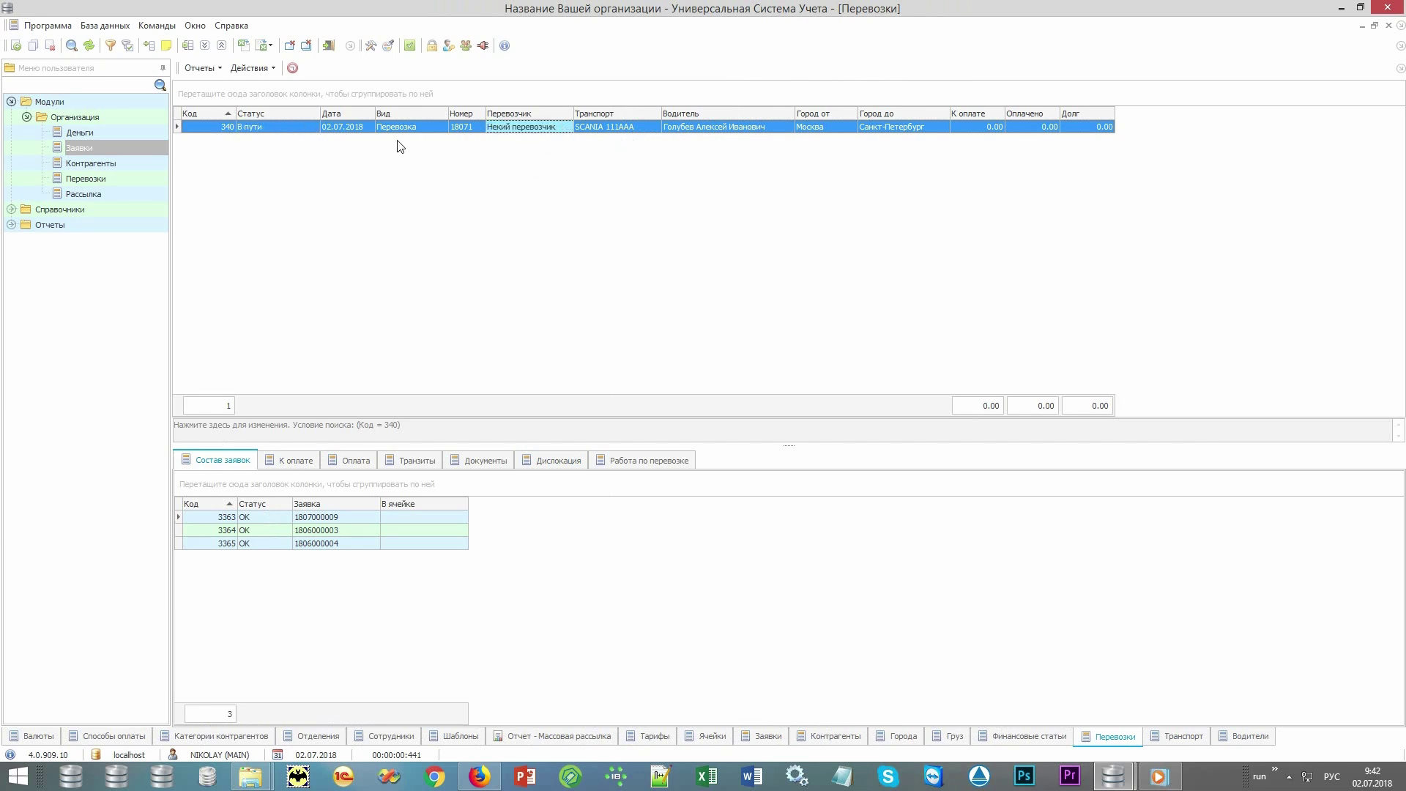
left_click(253, 69)
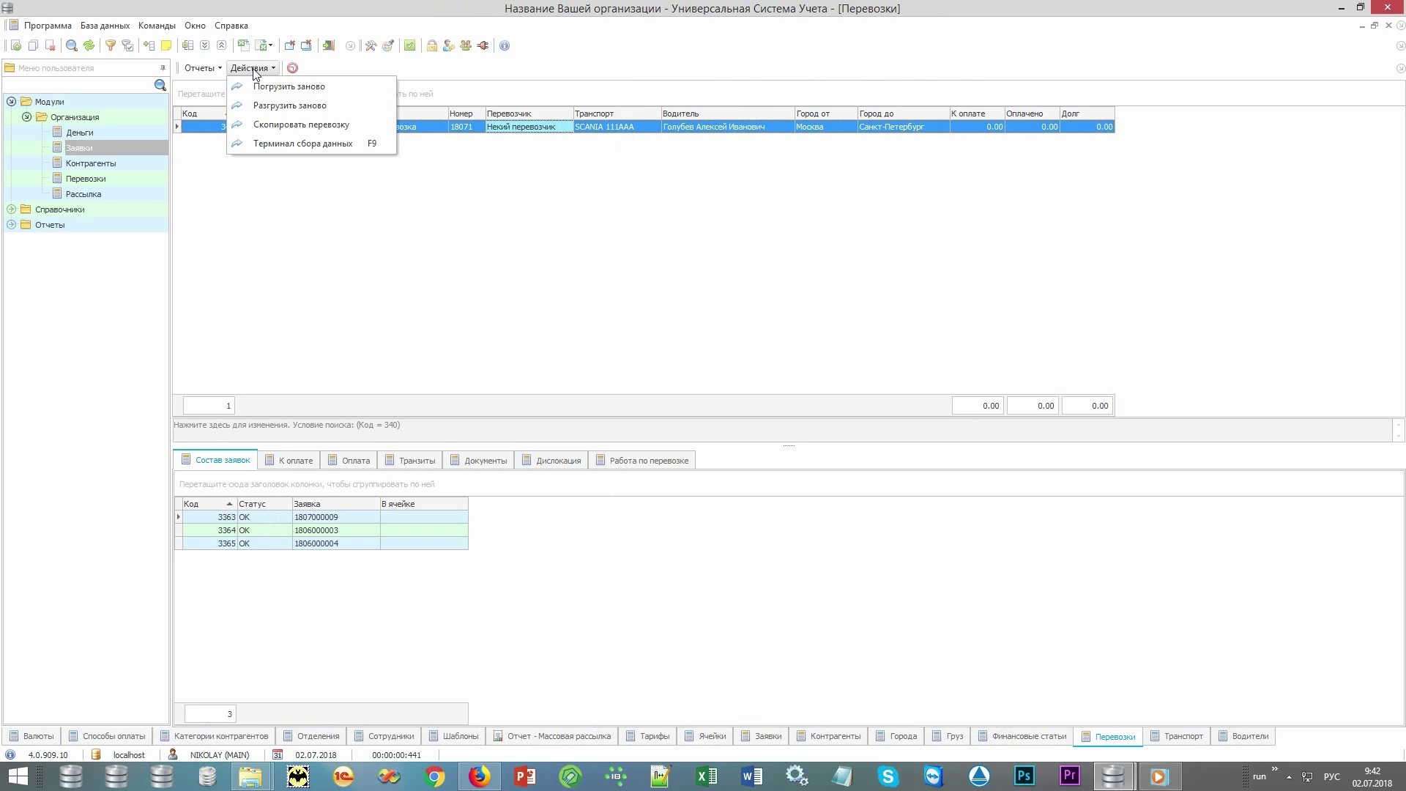
left_click(362, 121)
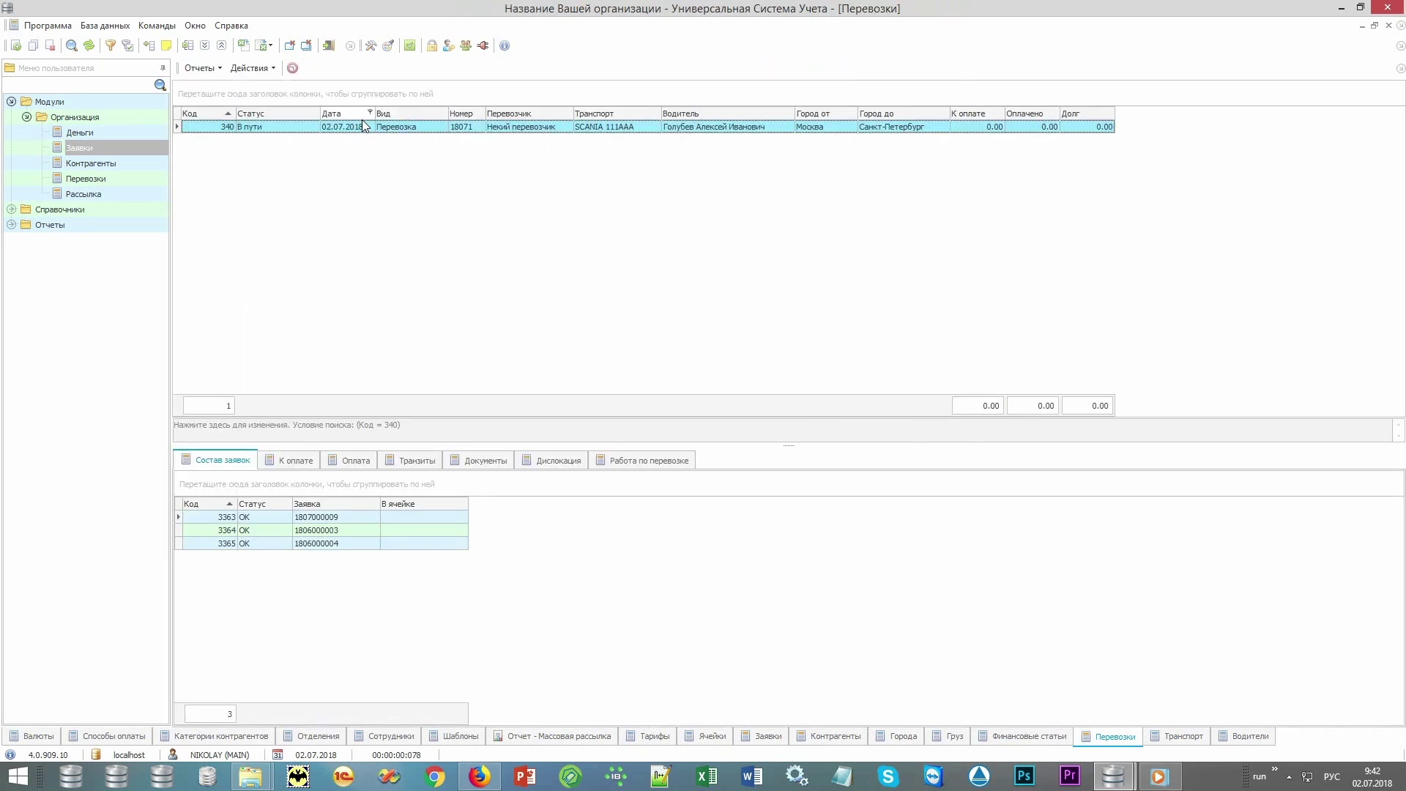
Step: Clear the search criteria to list all transports, and compare the copied transport with the original
left_click(615, 424)
left_click(767, 714)
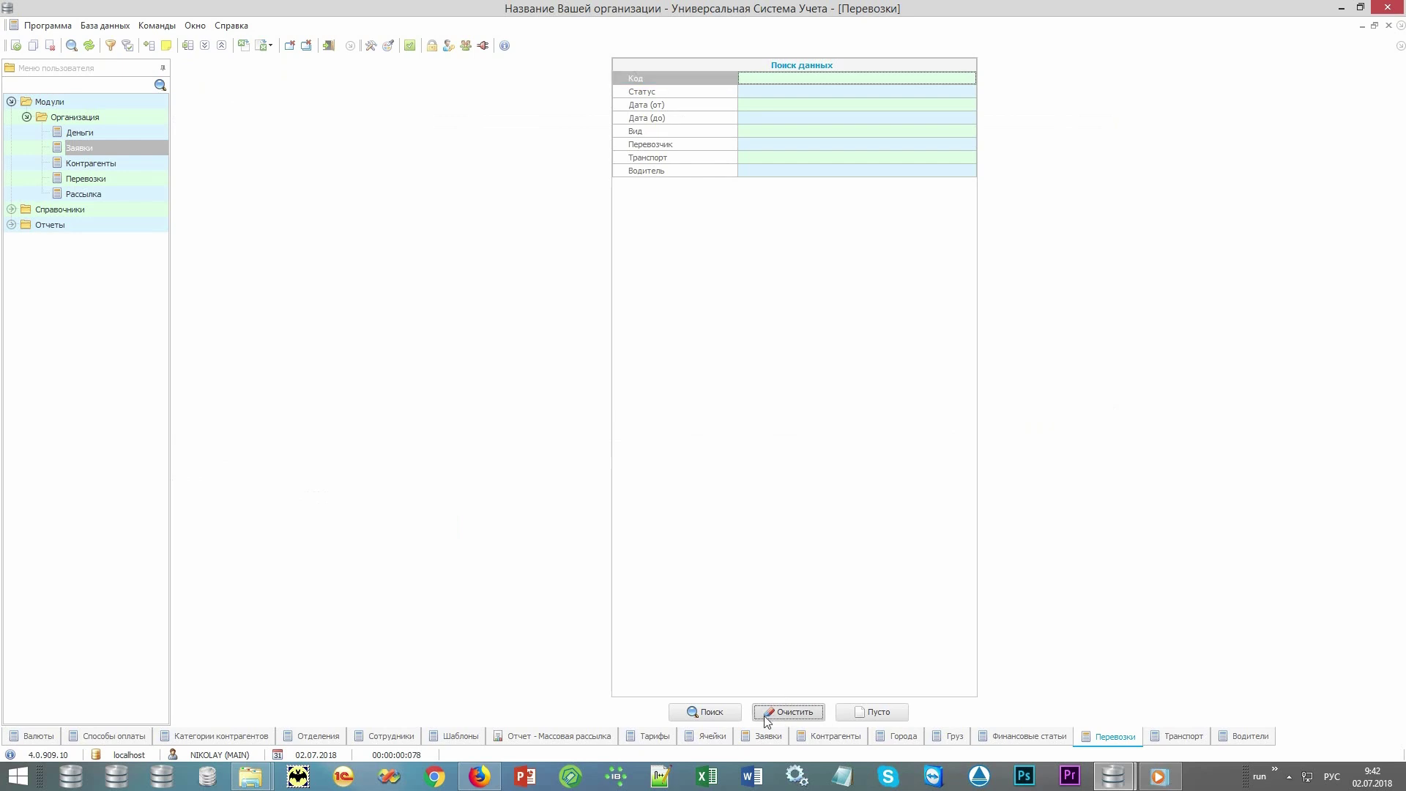
left_click(703, 712)
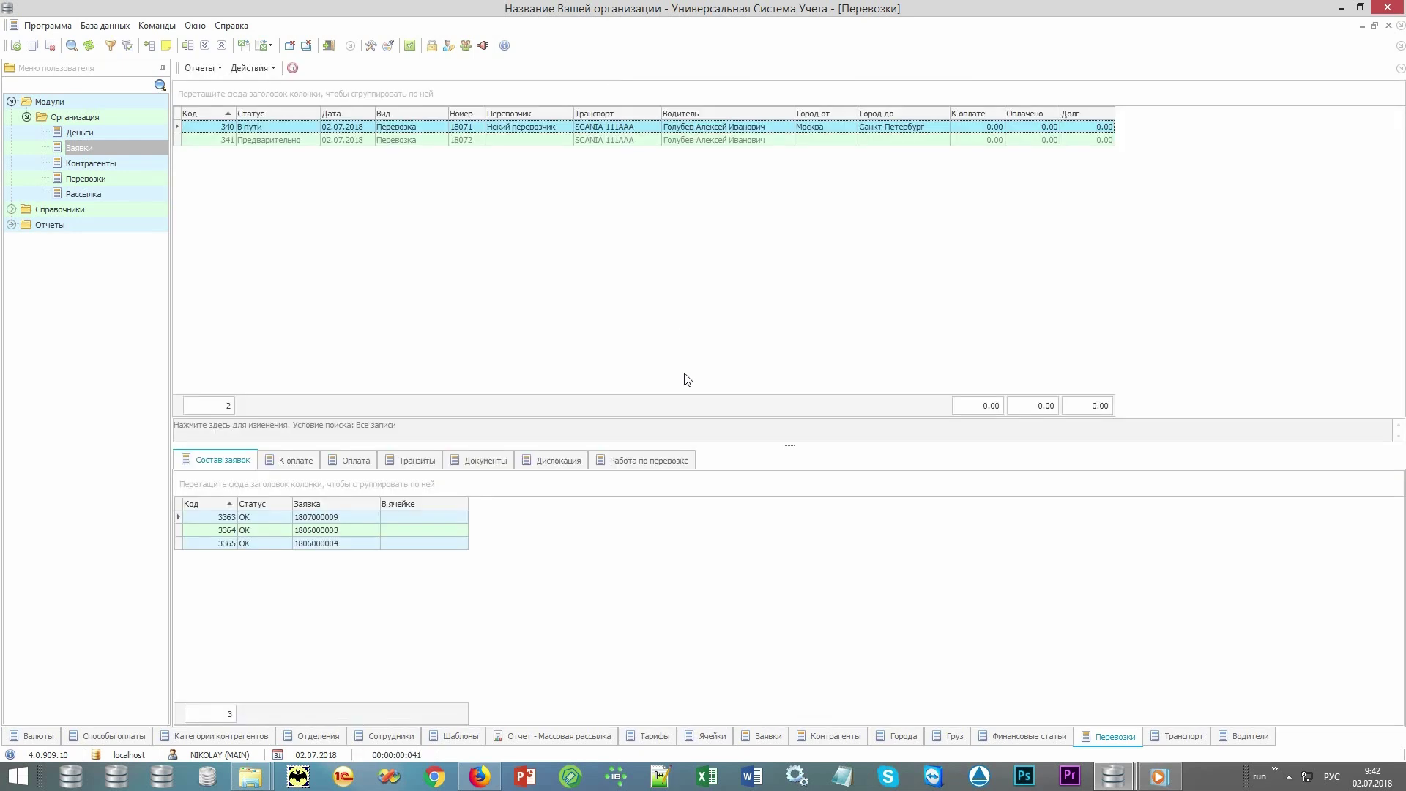
left_click(555, 144)
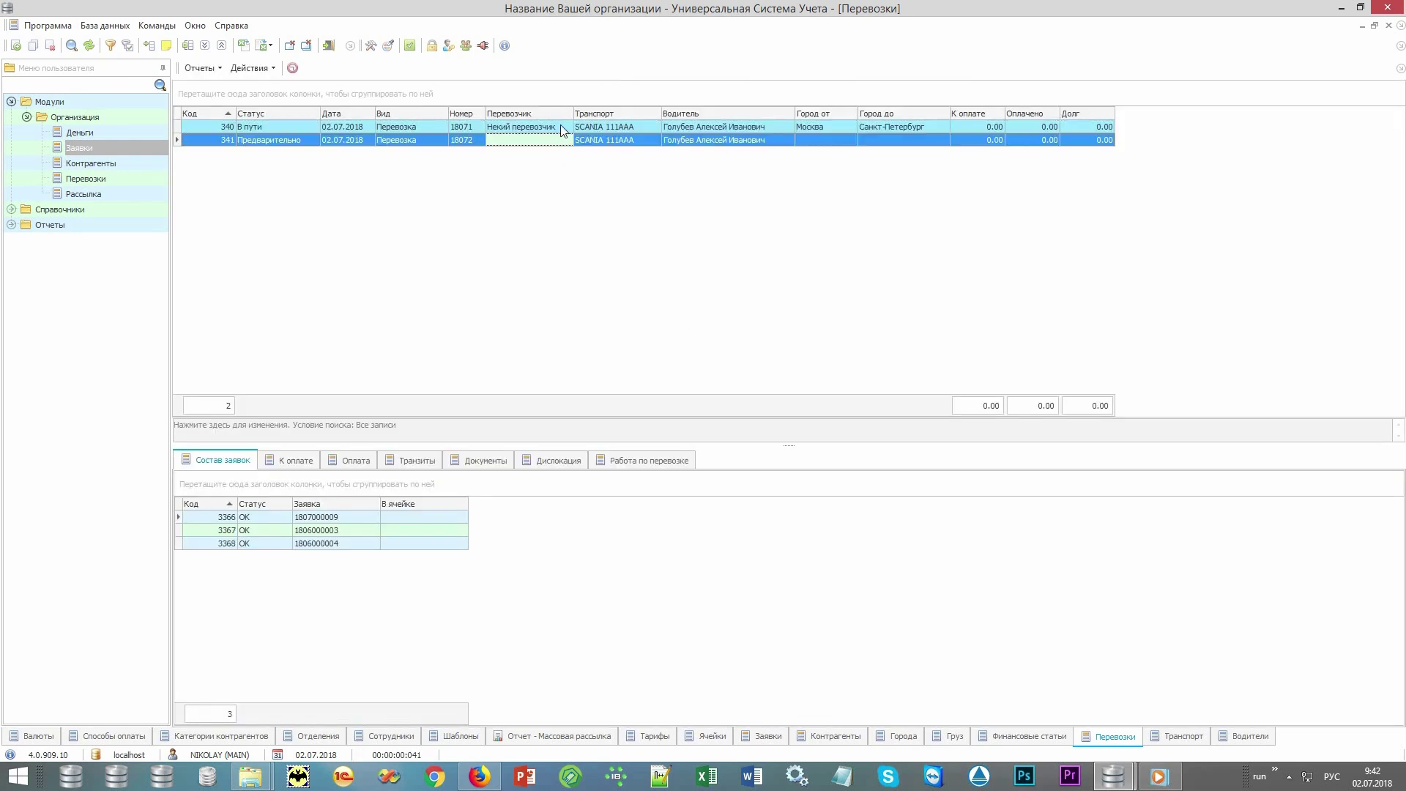
left_click(556, 128)
left_click(554, 143)
Step: Collapse the Модули group and expand the Деньги group of Отчеты to look through its reports
left_click(12, 103)
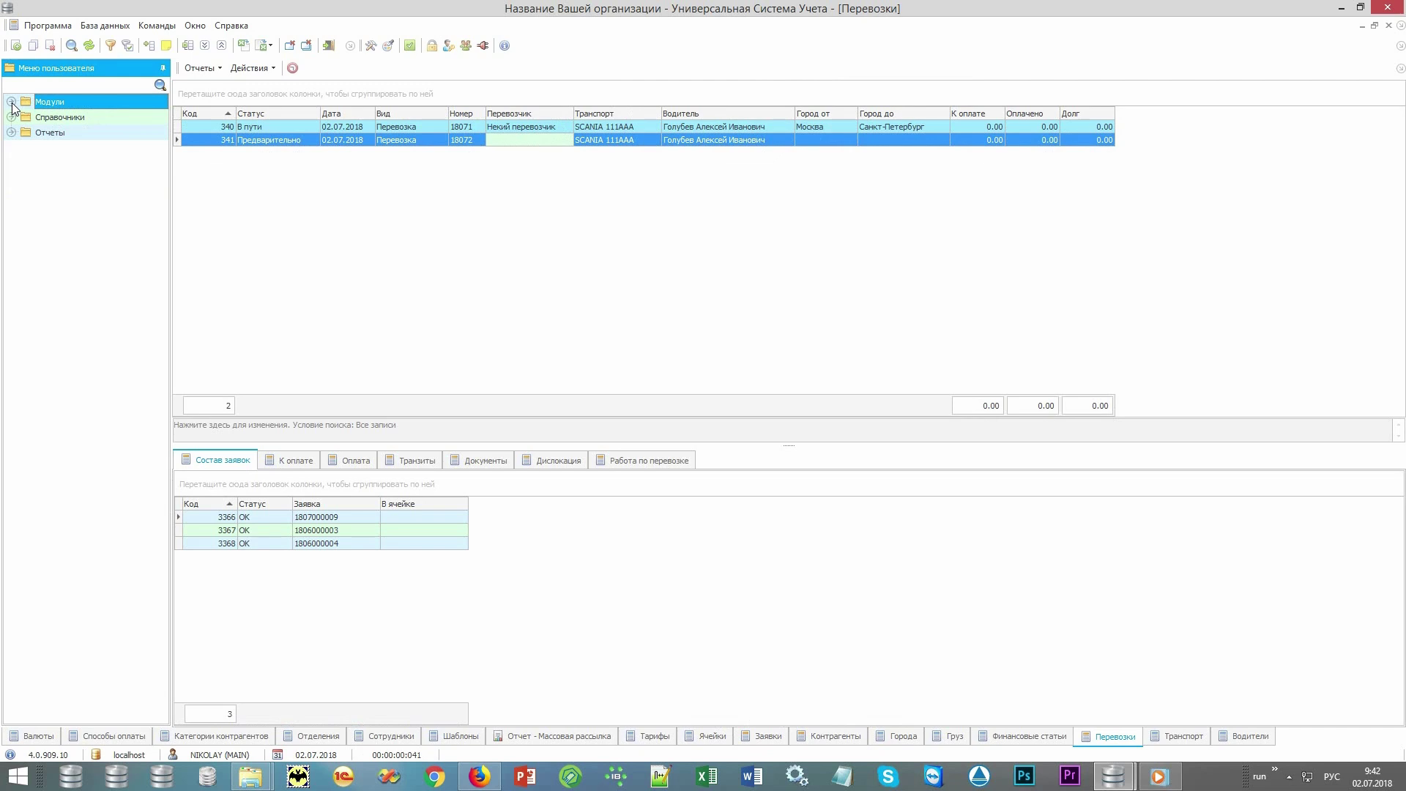
double_click(102, 132)
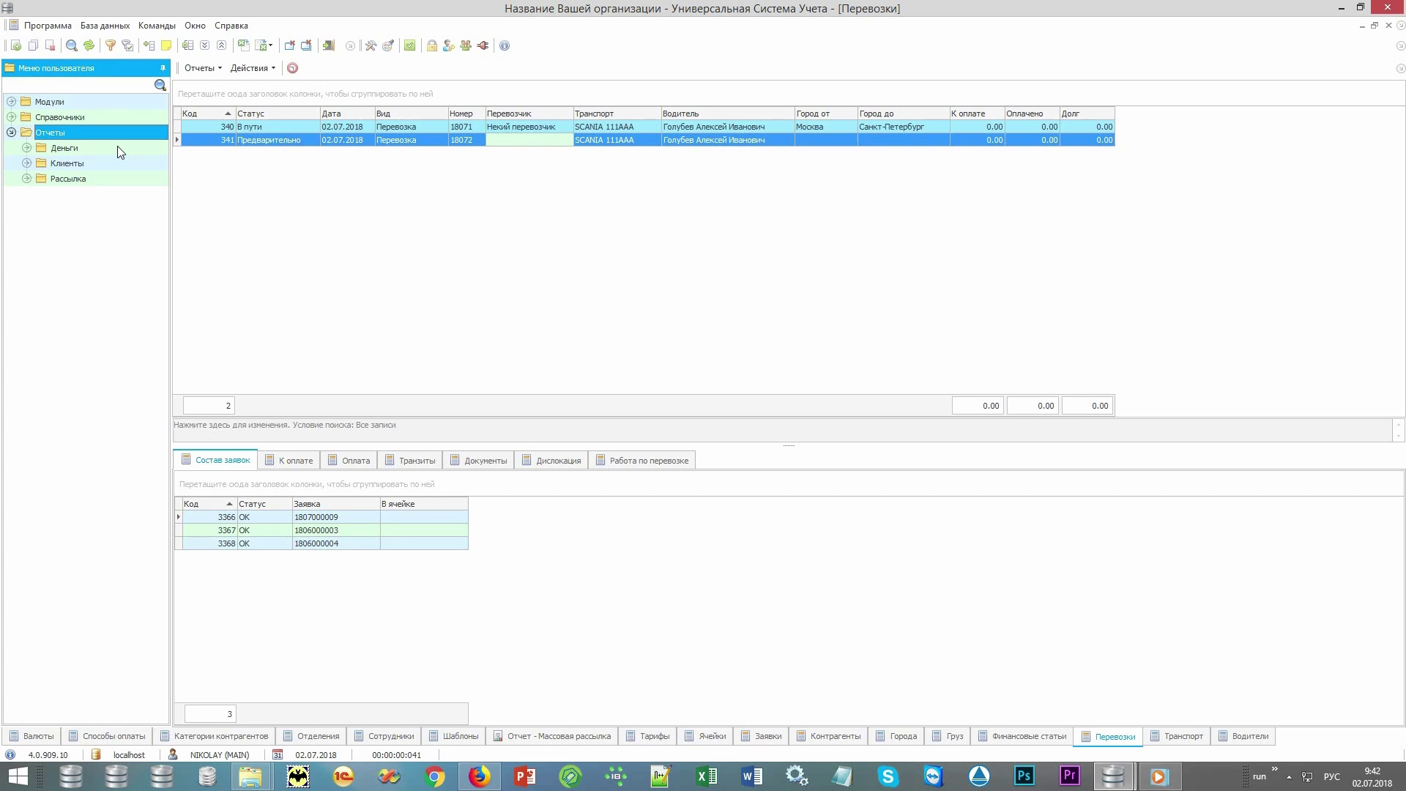
double_click(117, 147)
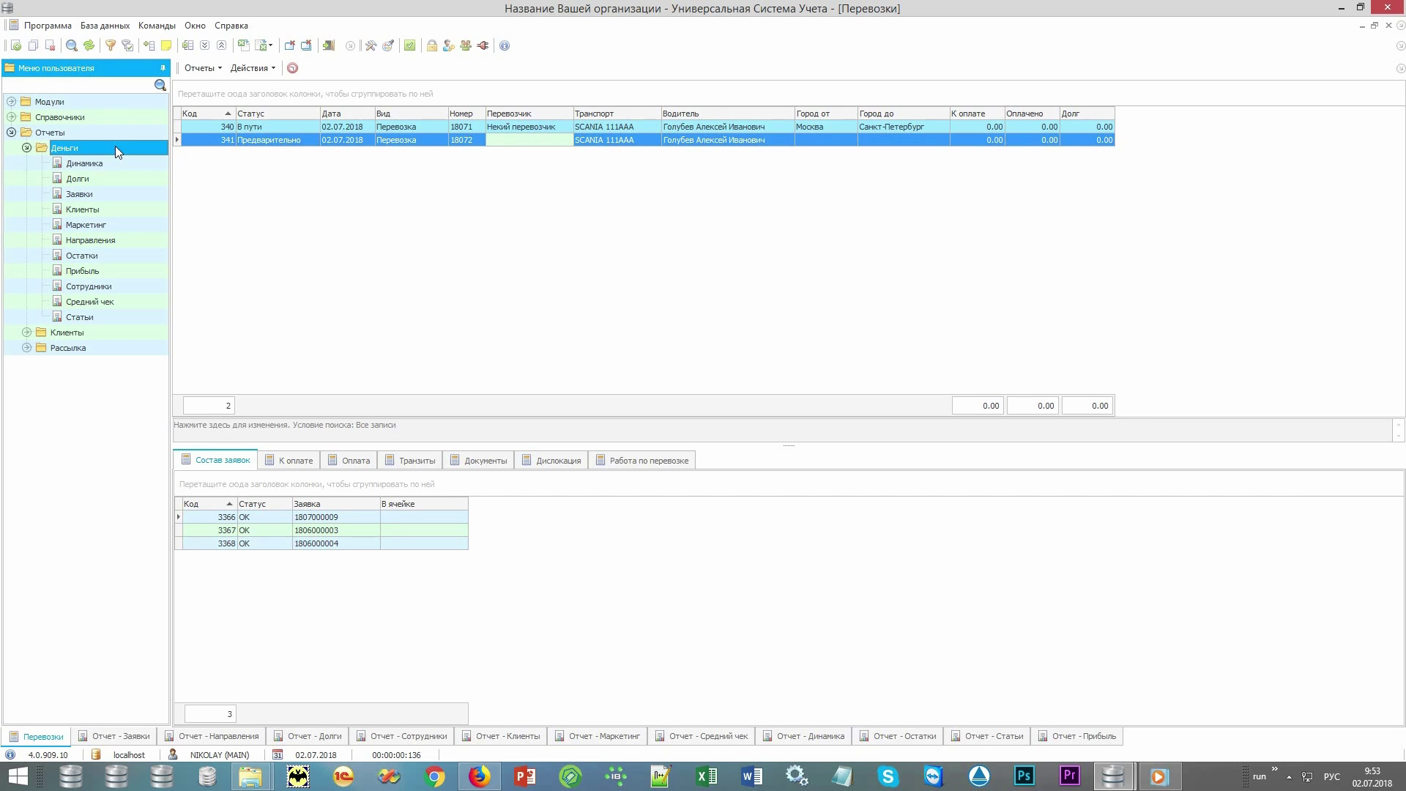
left_click(134, 195)
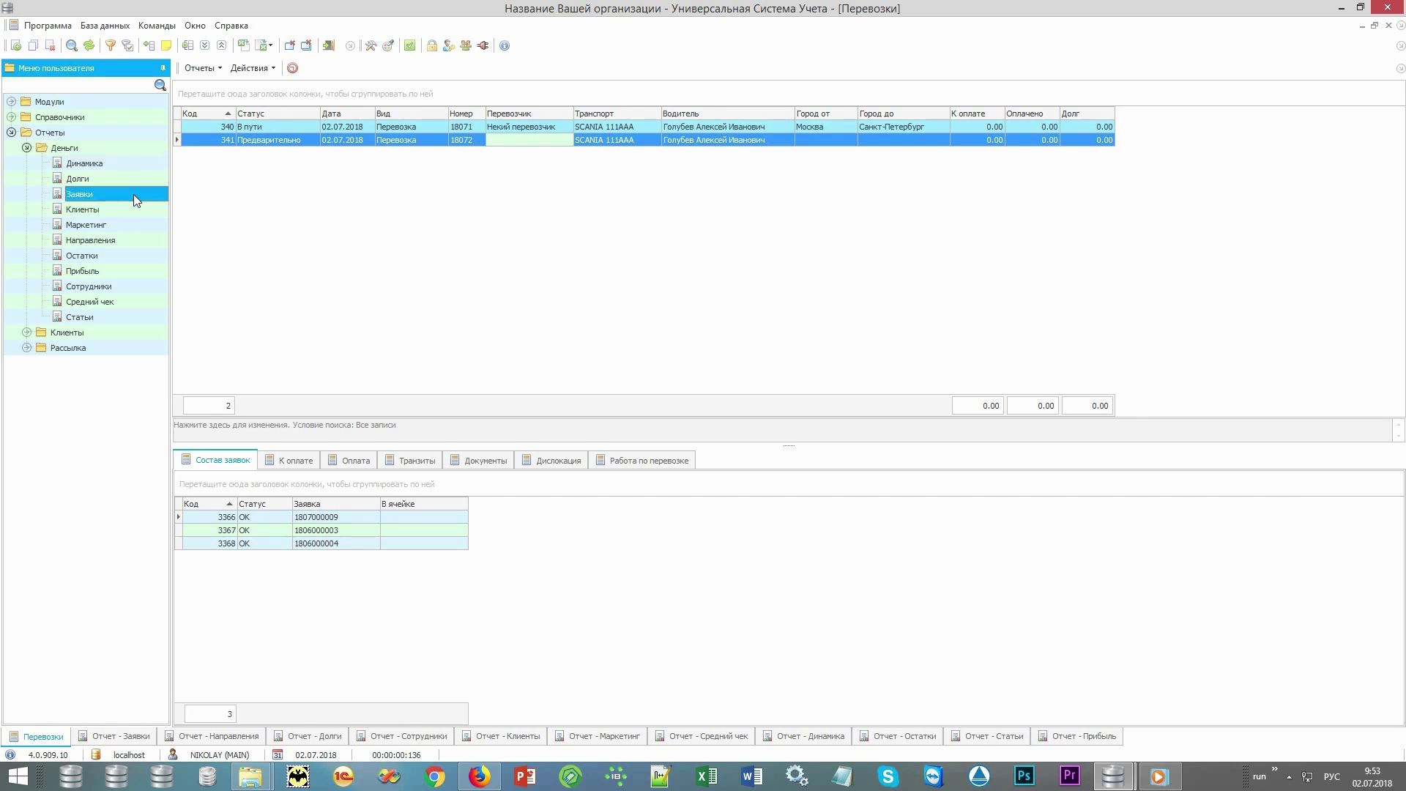
Step: Review the financial reports Заявки, Направления, Долги, Сотрудники, Клиенты and Маркетинг one after another
left_click(120, 737)
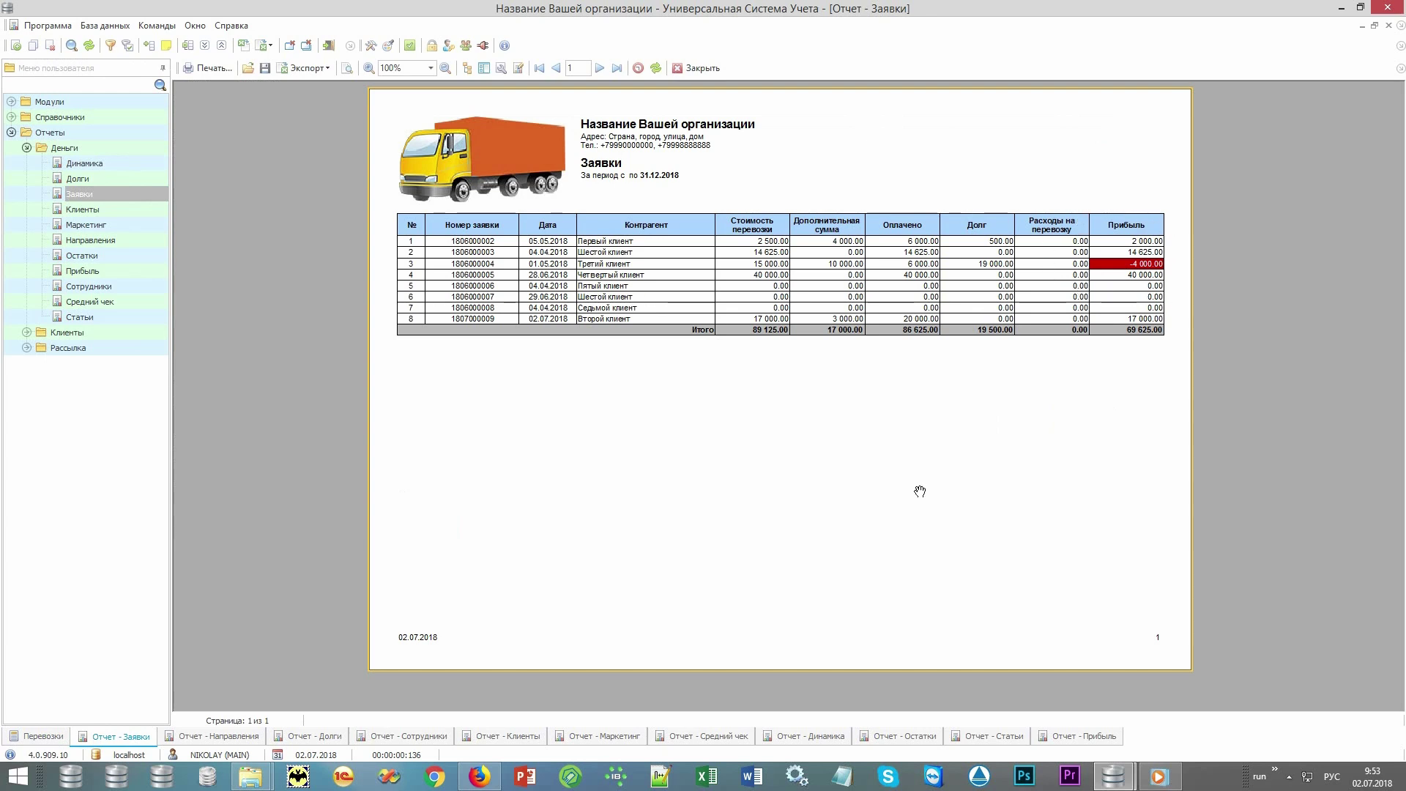
left_click(204, 738)
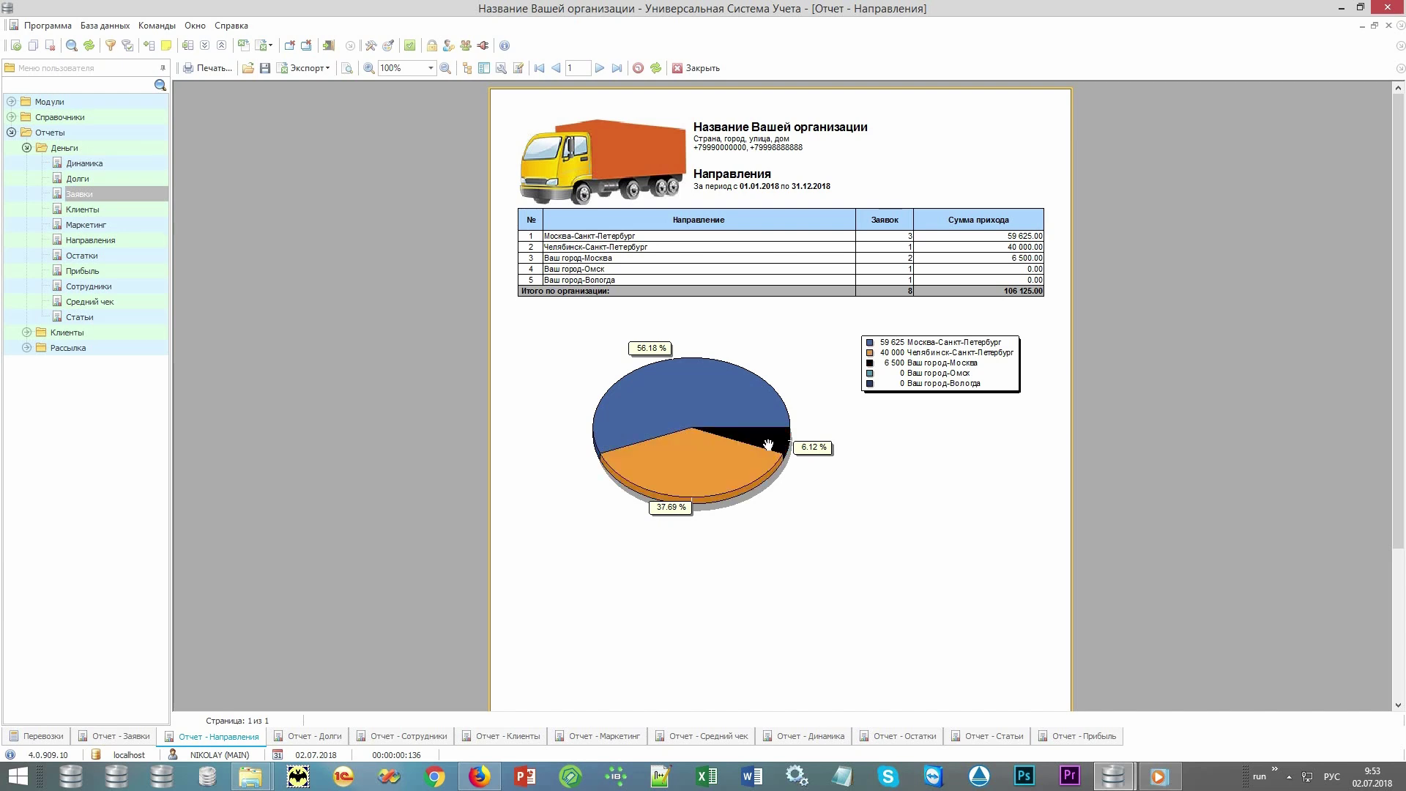
left_click(297, 741)
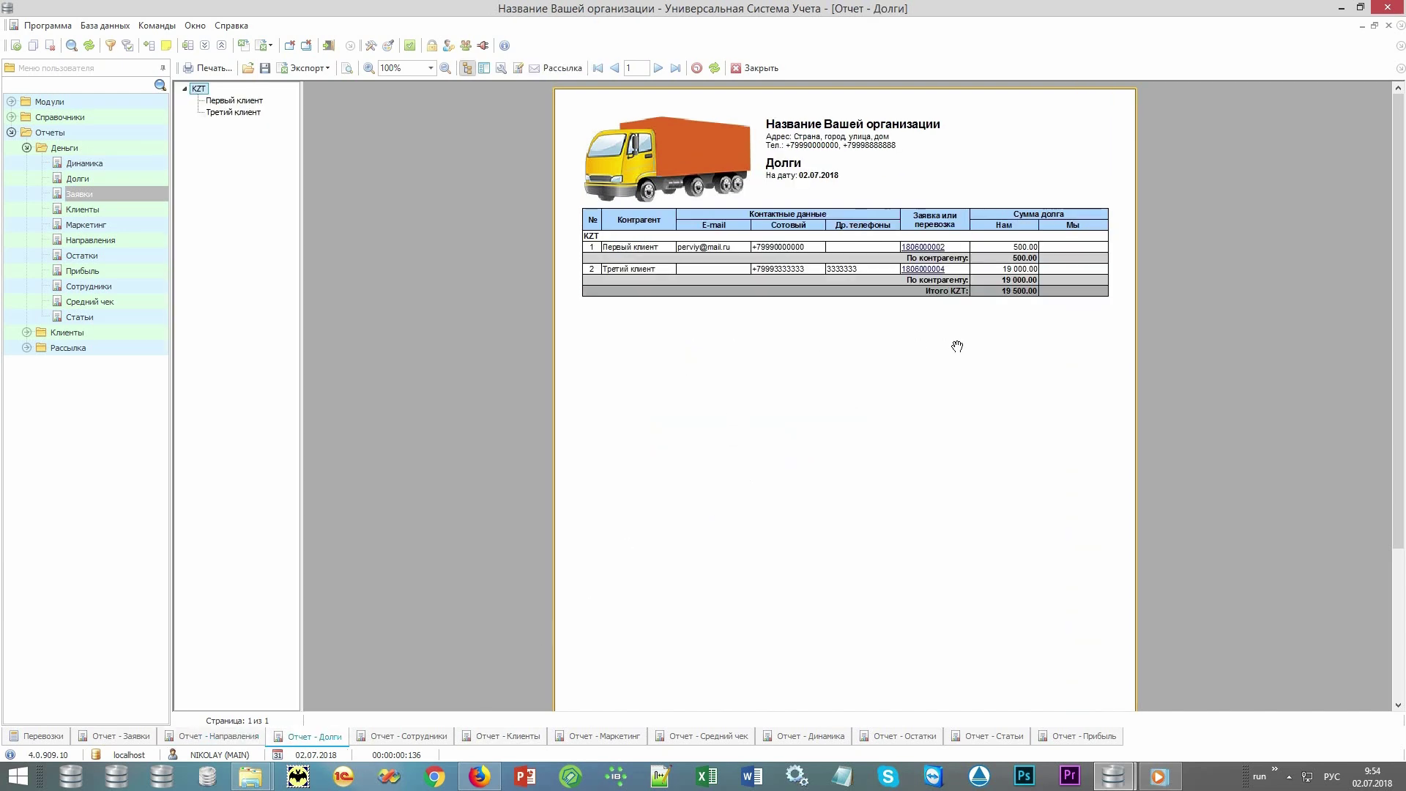
left_click(403, 736)
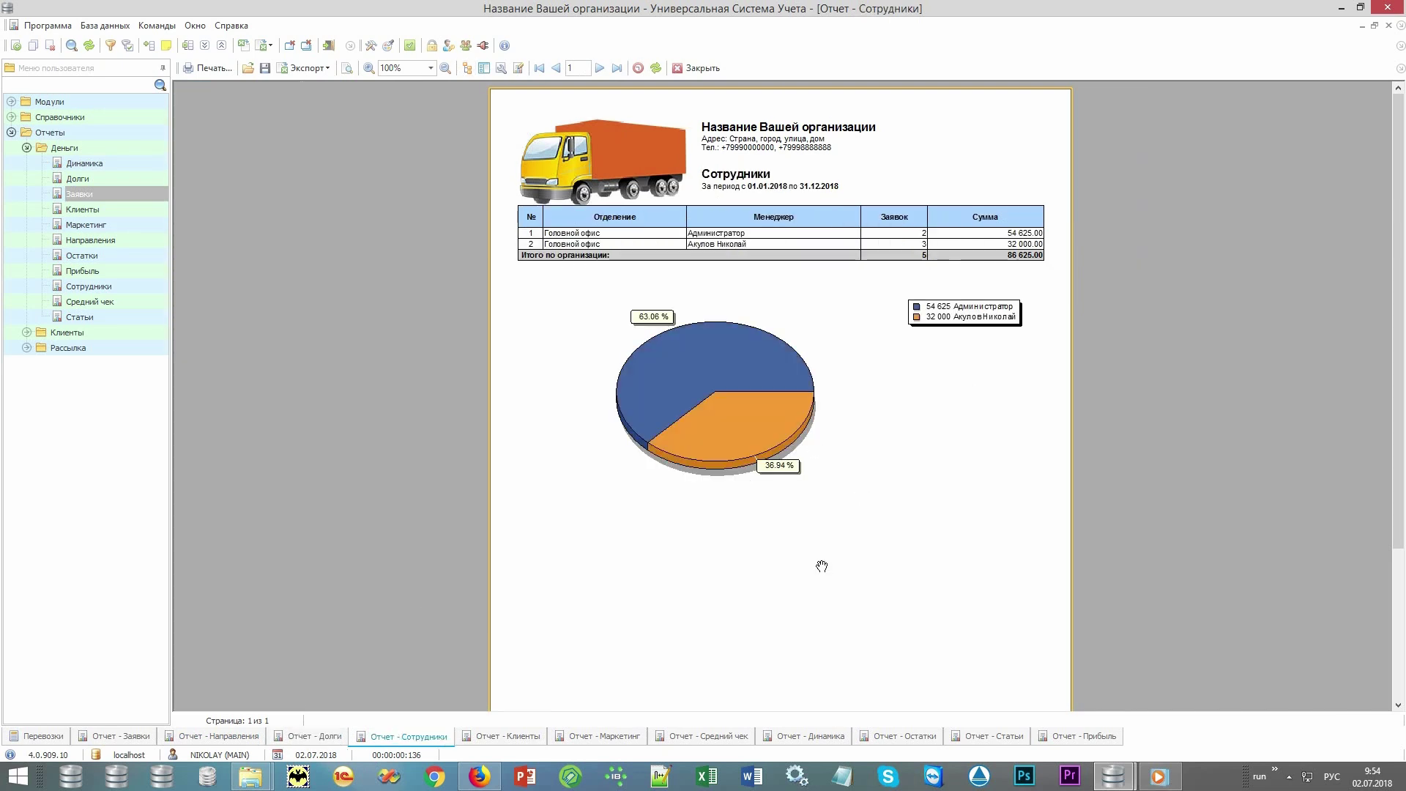
left_click(501, 736)
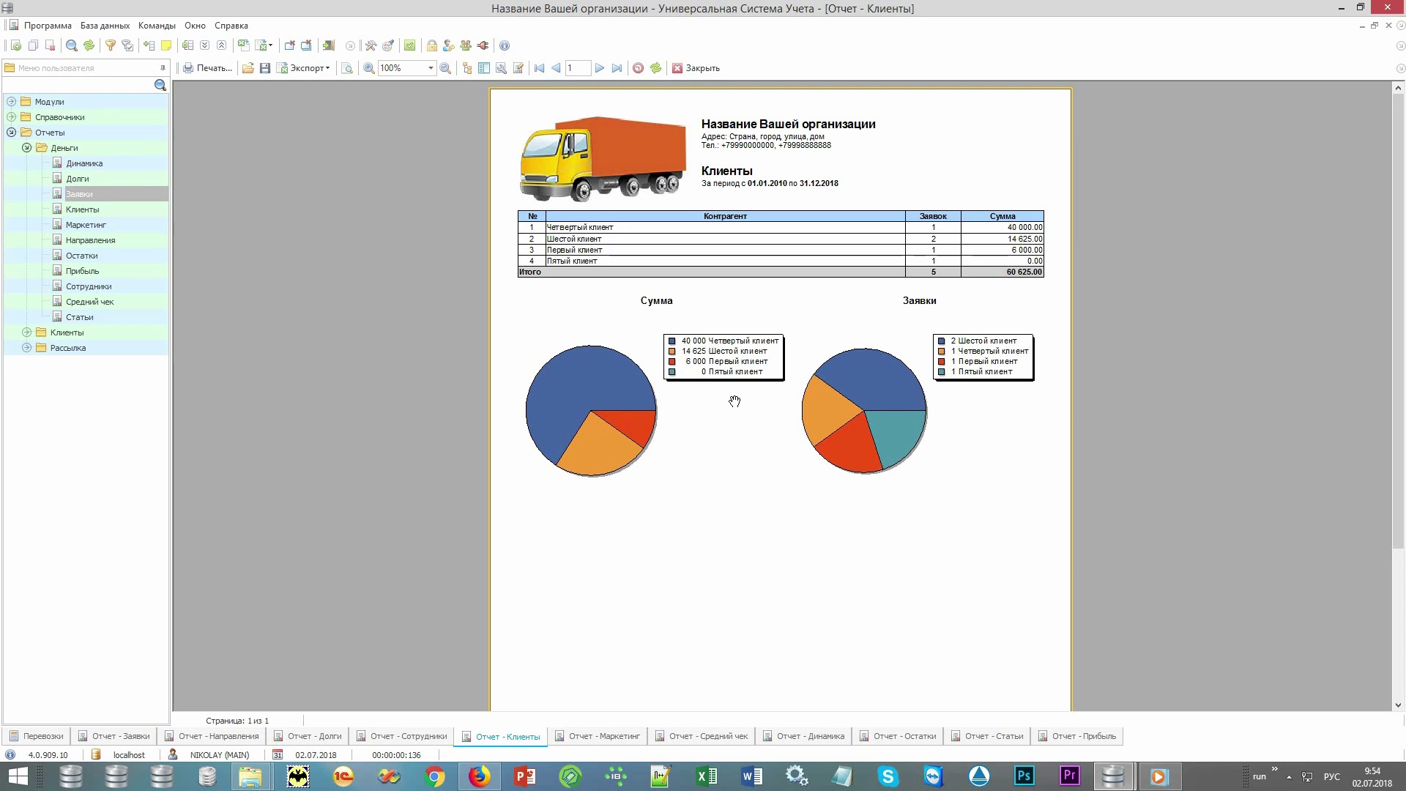
left_click(583, 737)
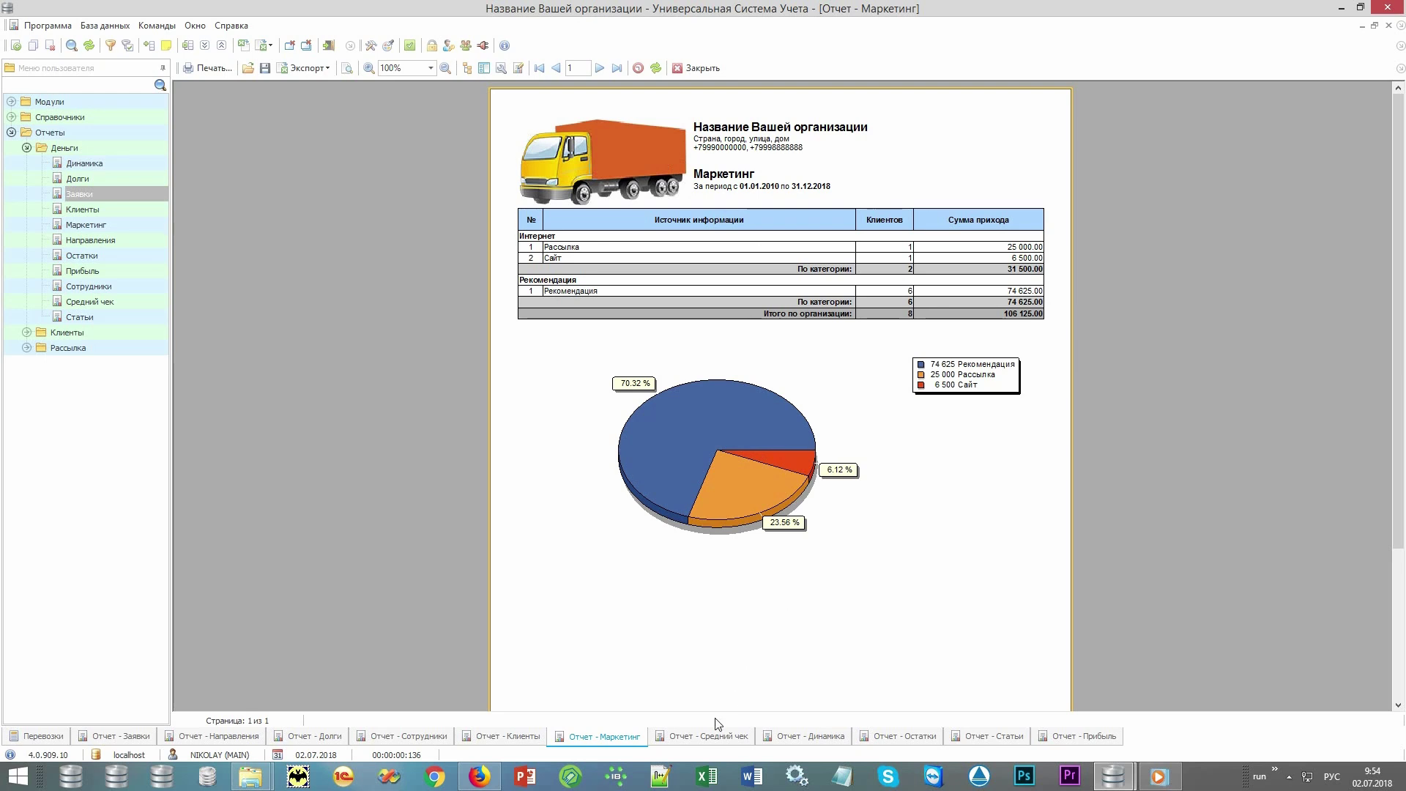
Step: Review the Средний чек, Динамика, Остатки, Статьи and Прибыль reports with their tables and charts
left_click(703, 742)
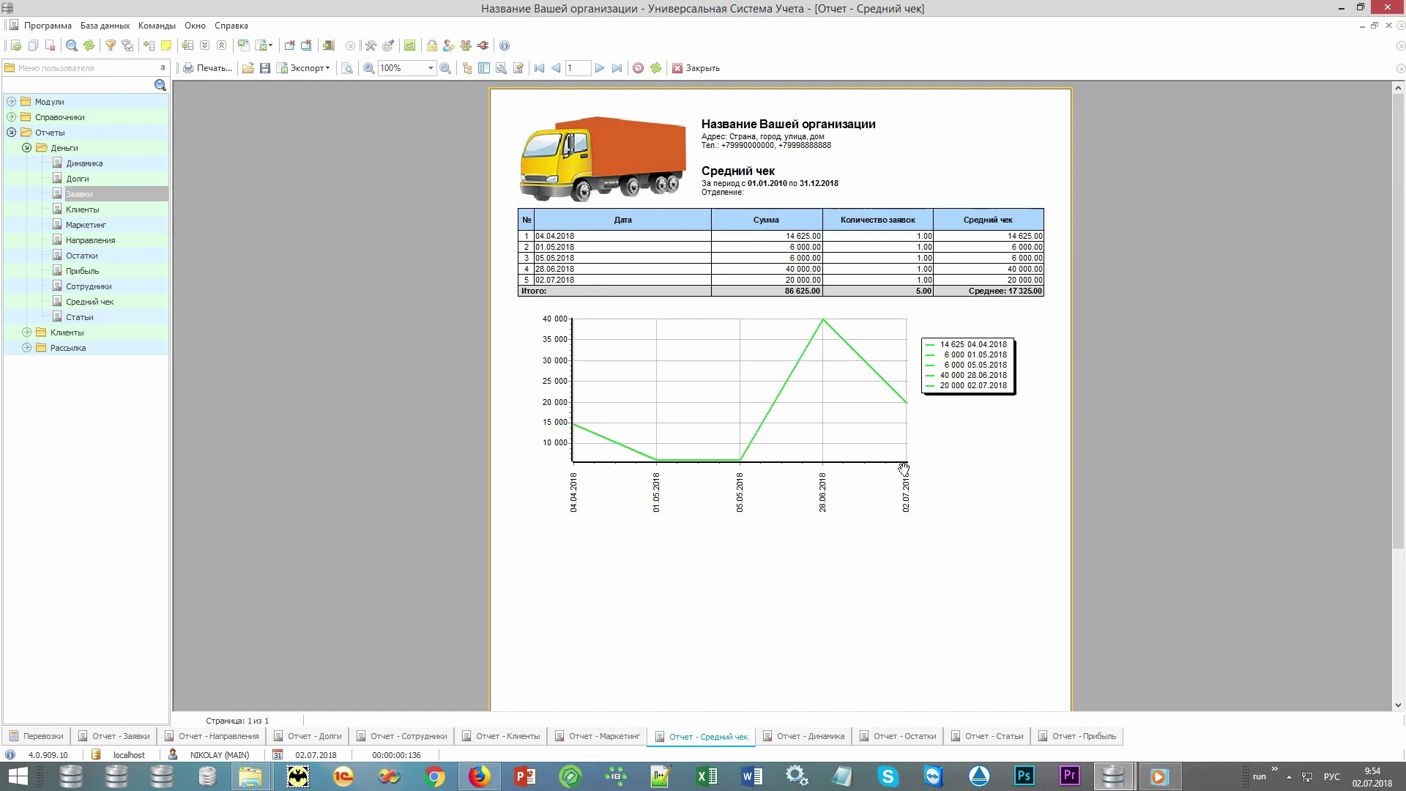
left_click(802, 738)
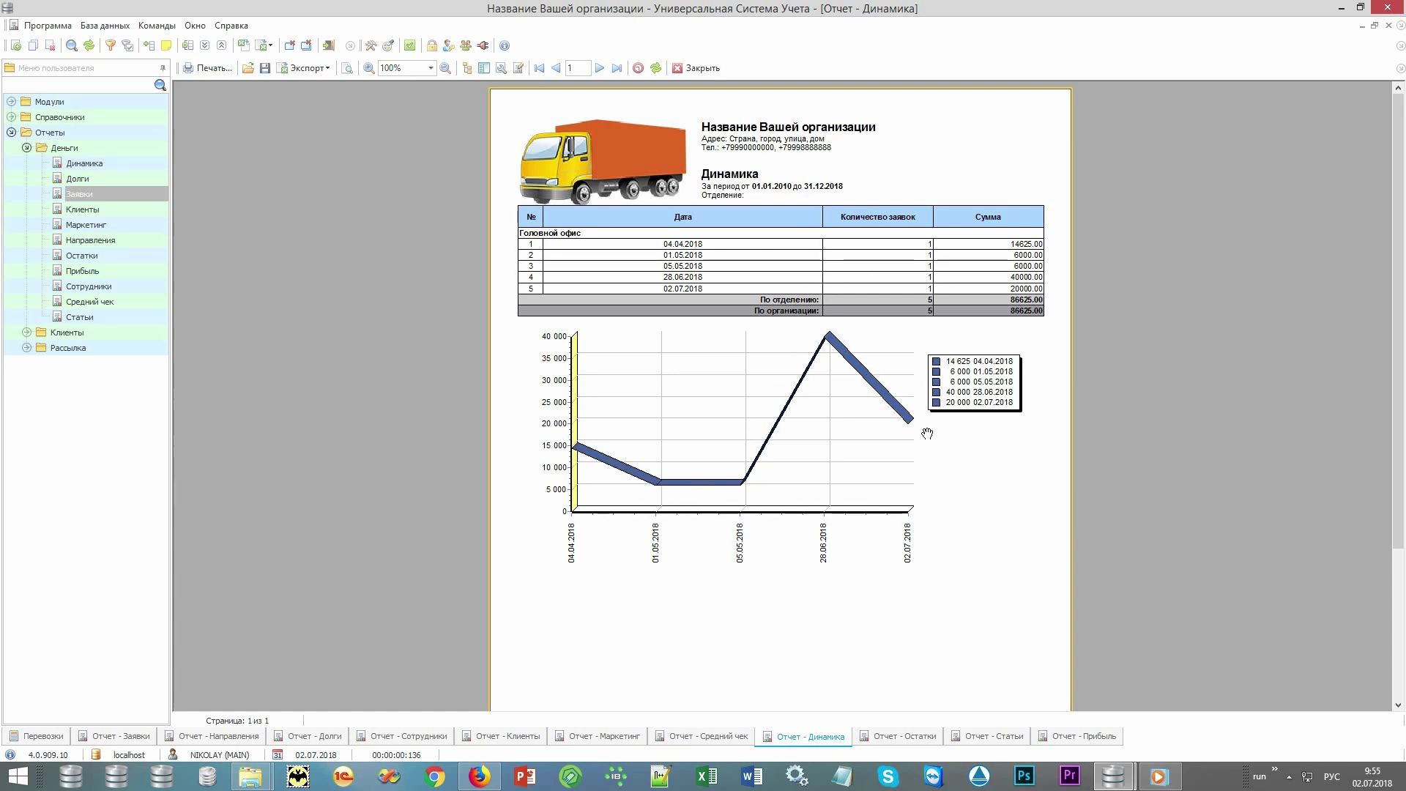
left_click(893, 738)
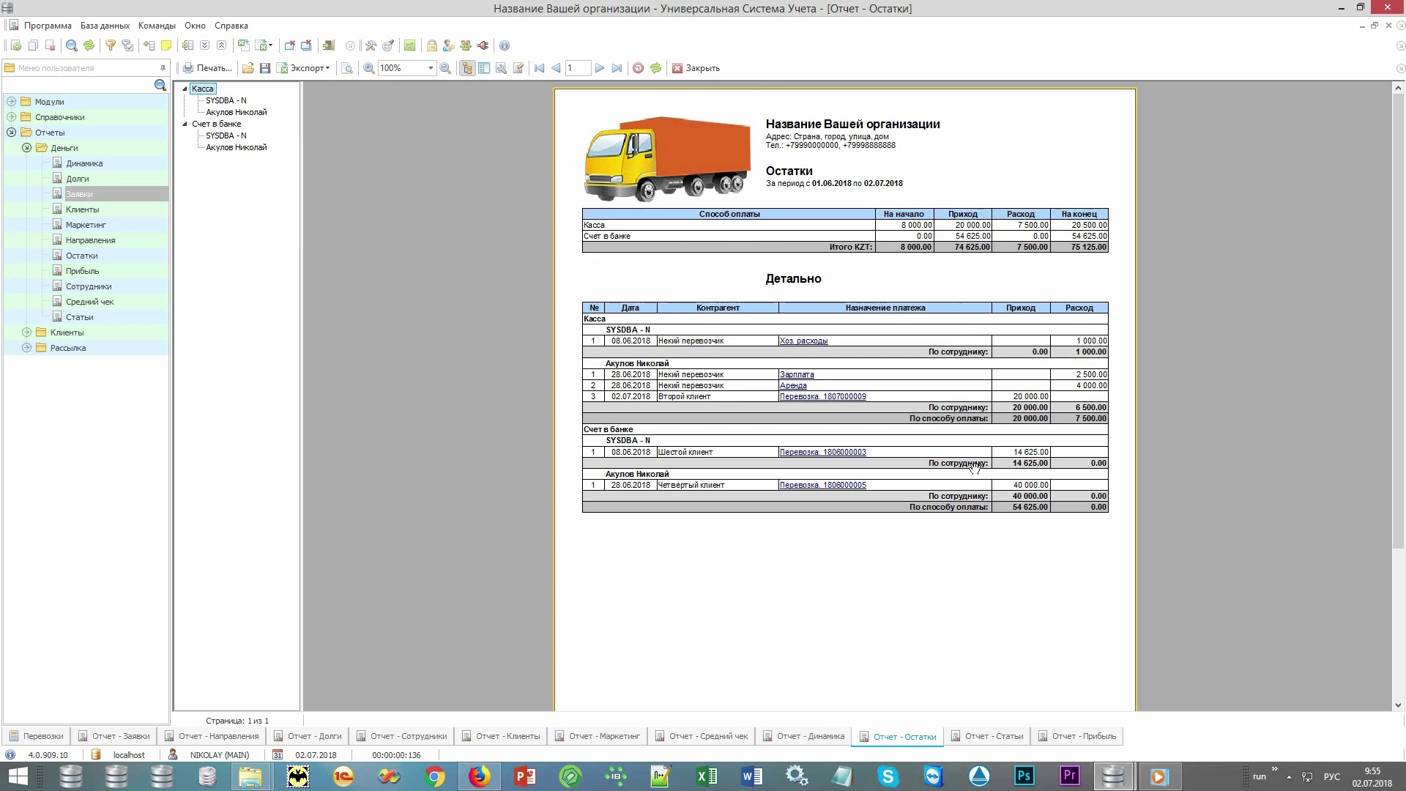
left_click(988, 737)
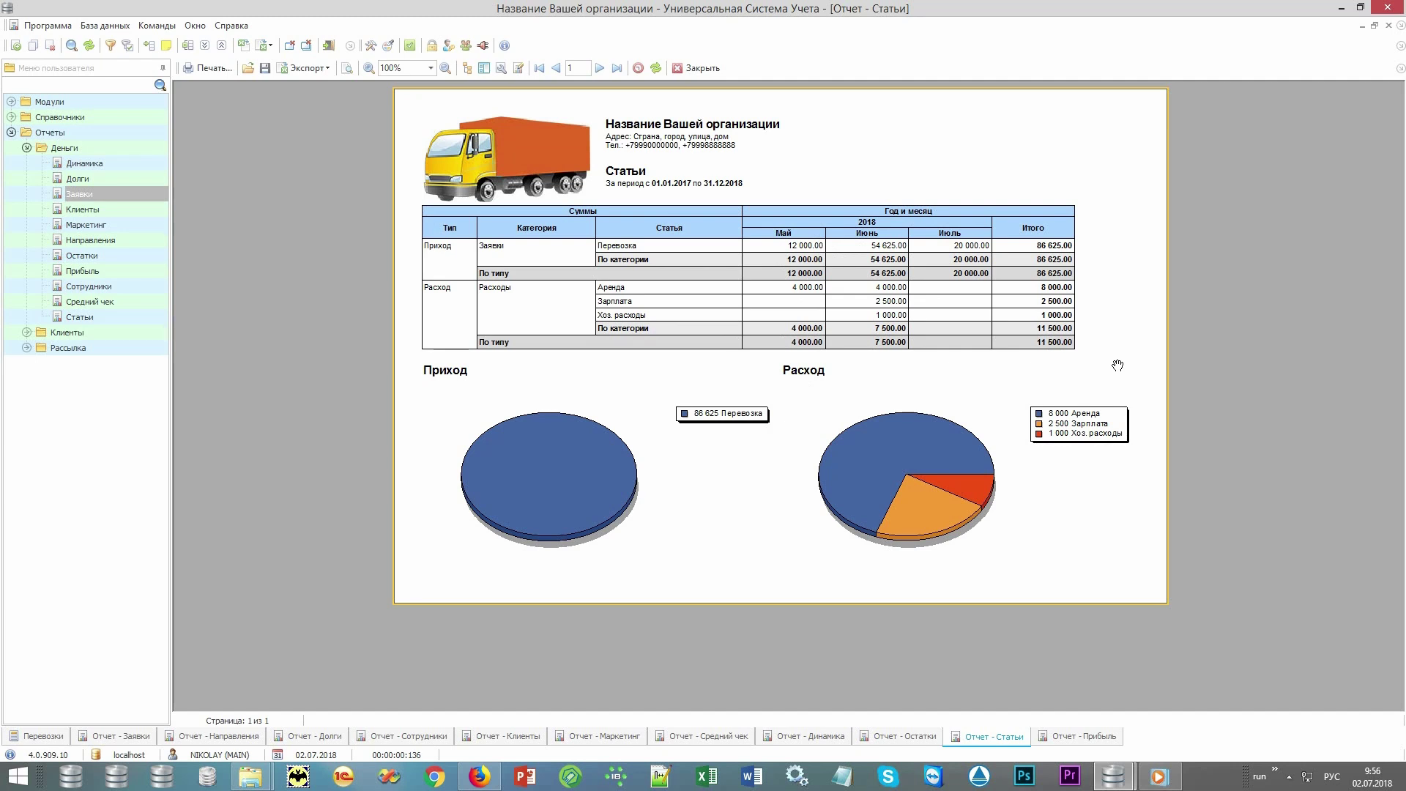
left_click(1064, 736)
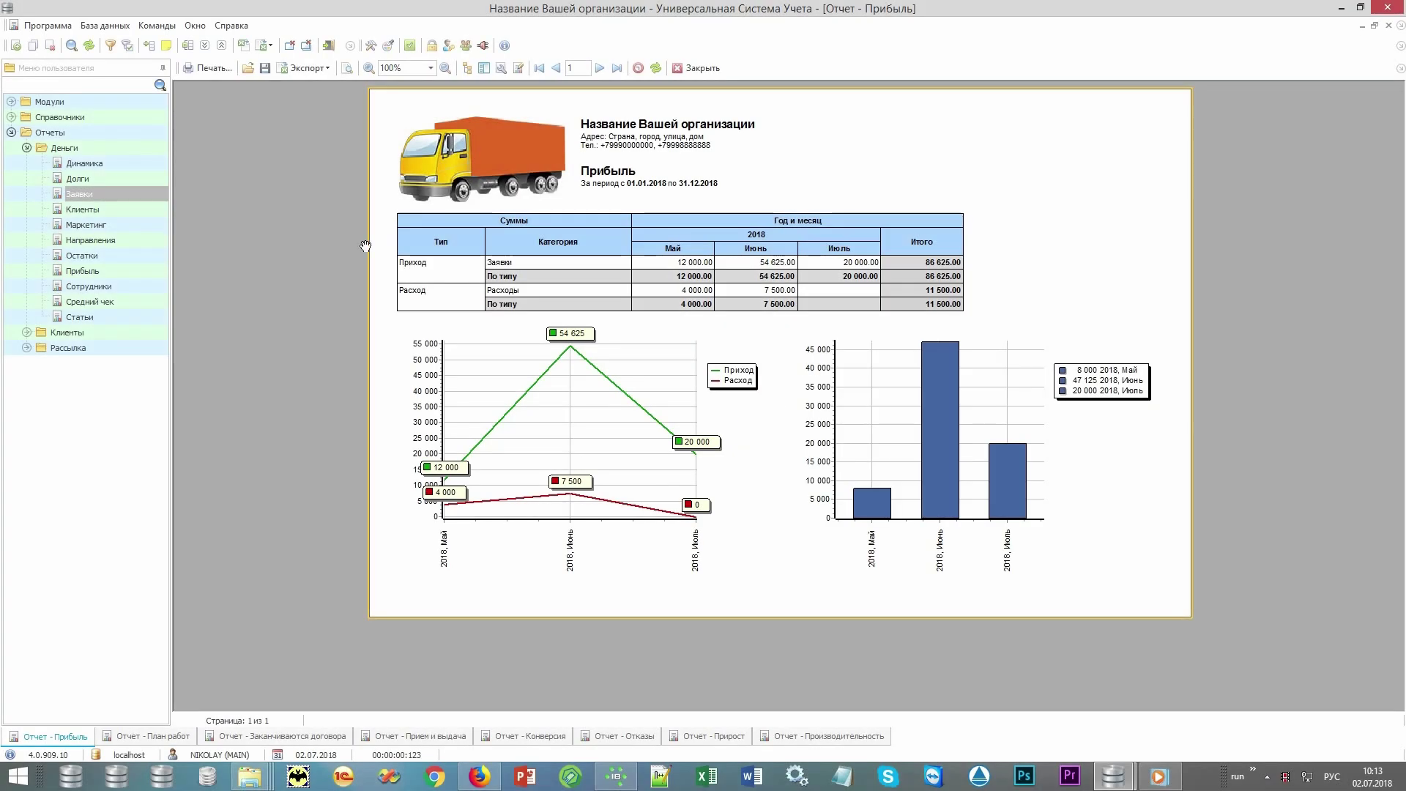
Step: Collapse the Деньги group, expand the Клиенты group of Отчеты, and view the План работ and Заканчиваются договора reports
double_click(143, 150)
double_click(117, 164)
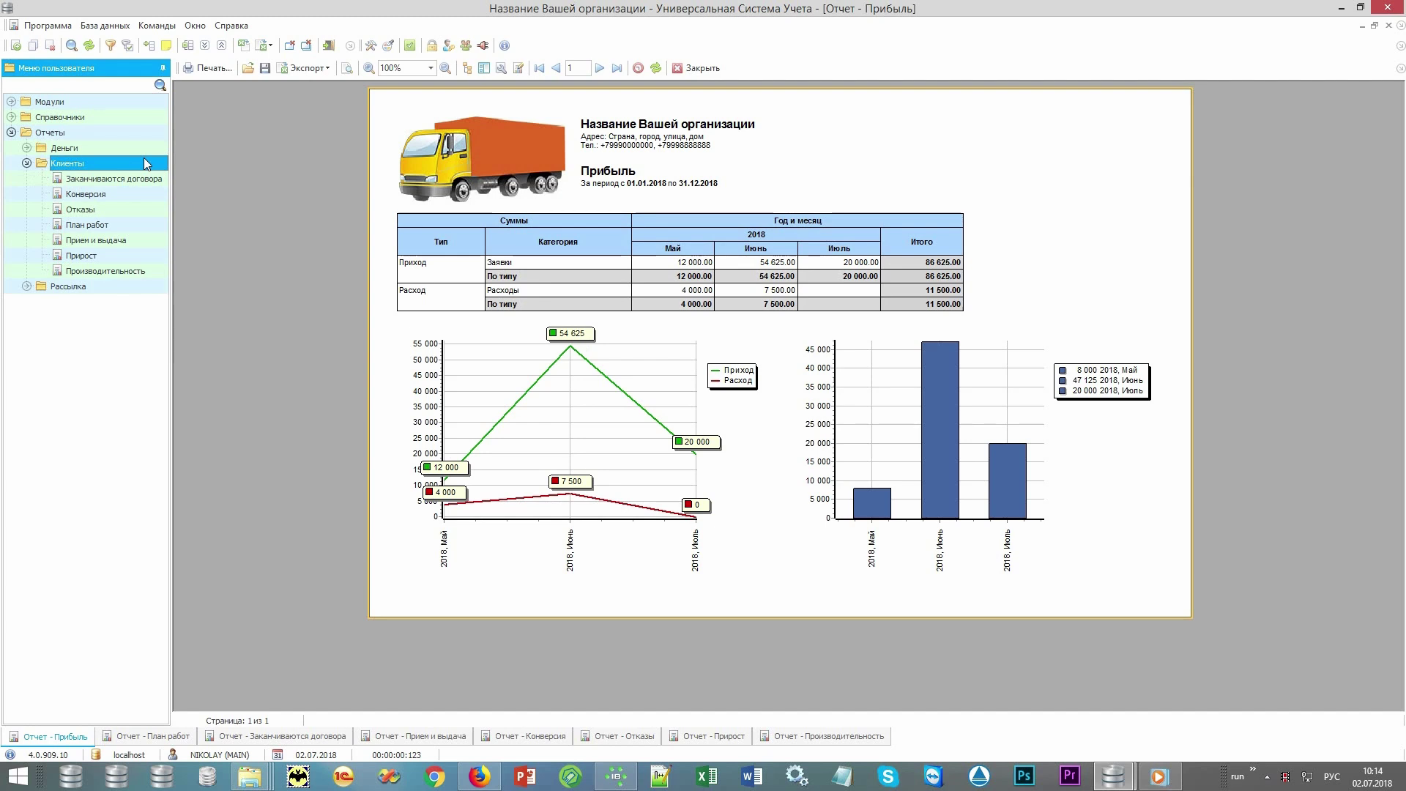
left_click(125, 225)
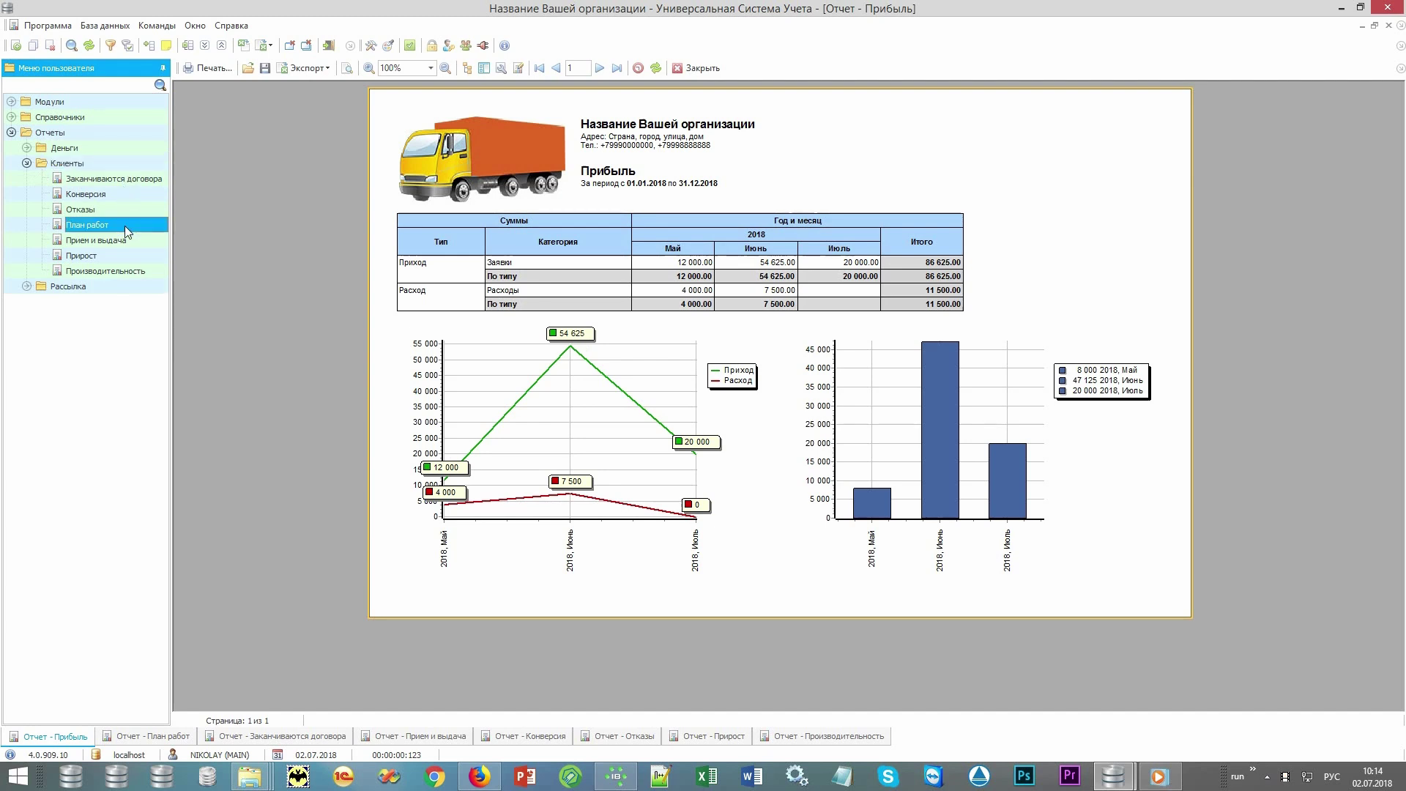
left_click(146, 738)
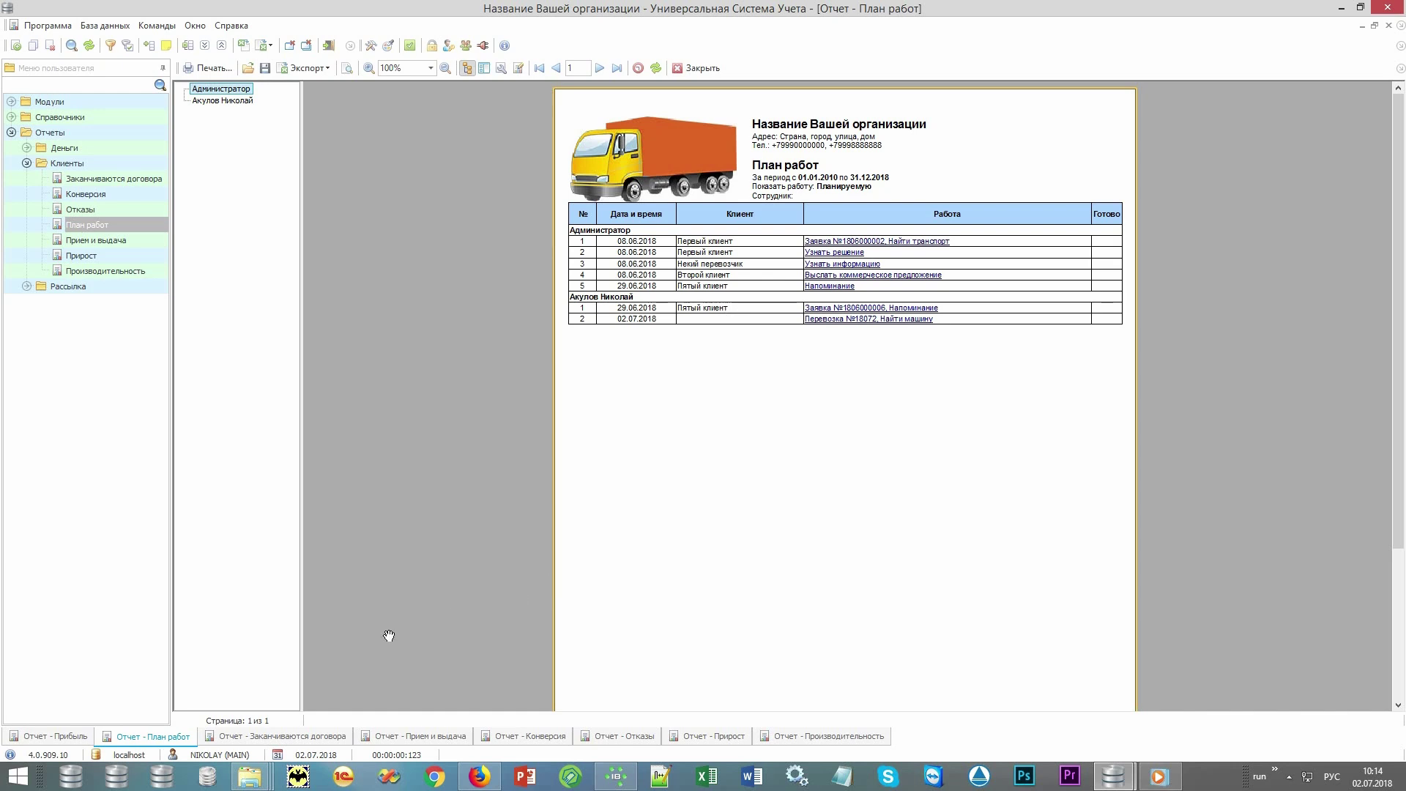
left_click(243, 737)
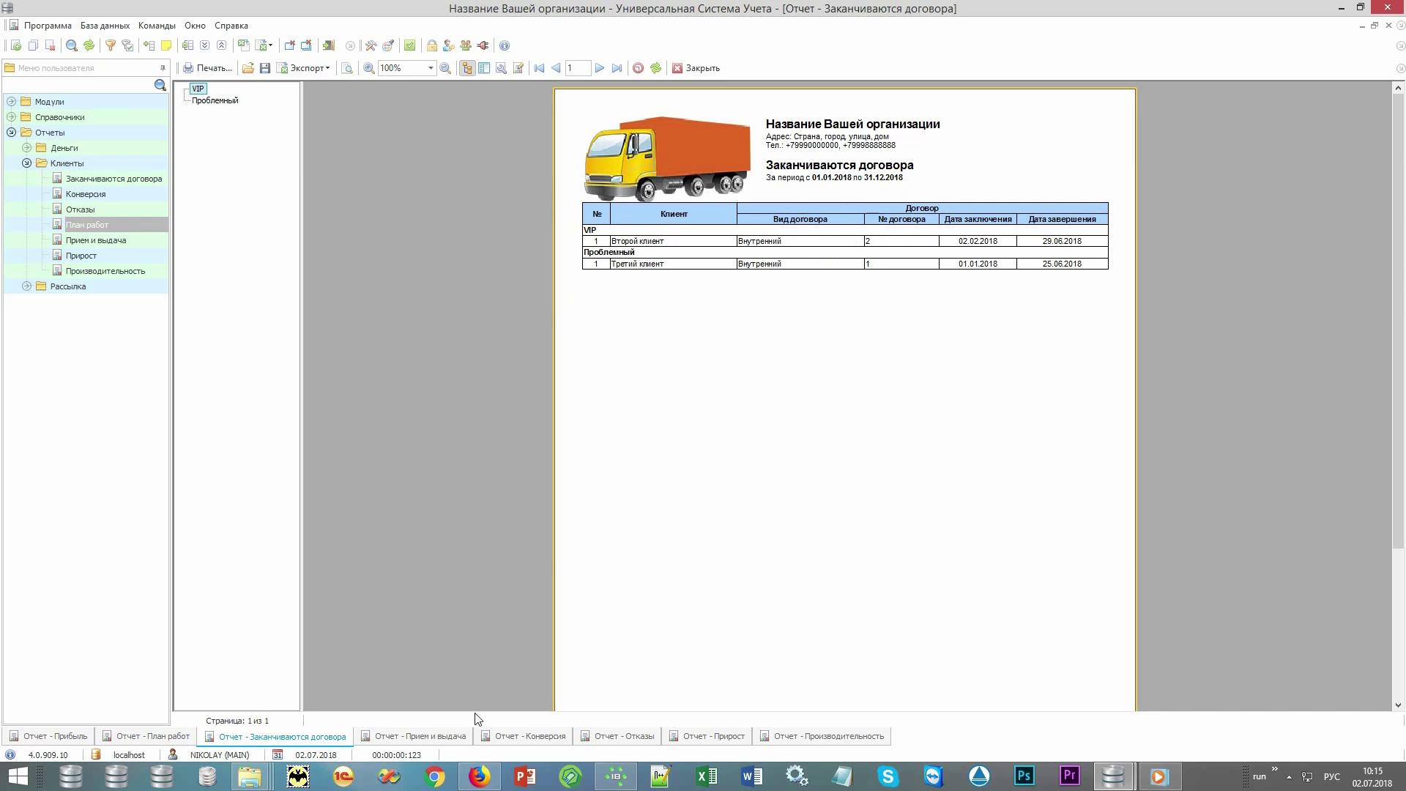
Step: Review the client reports Прием и выдача, Конверсия, Отказы, Прирост and Производительность
left_click(425, 738)
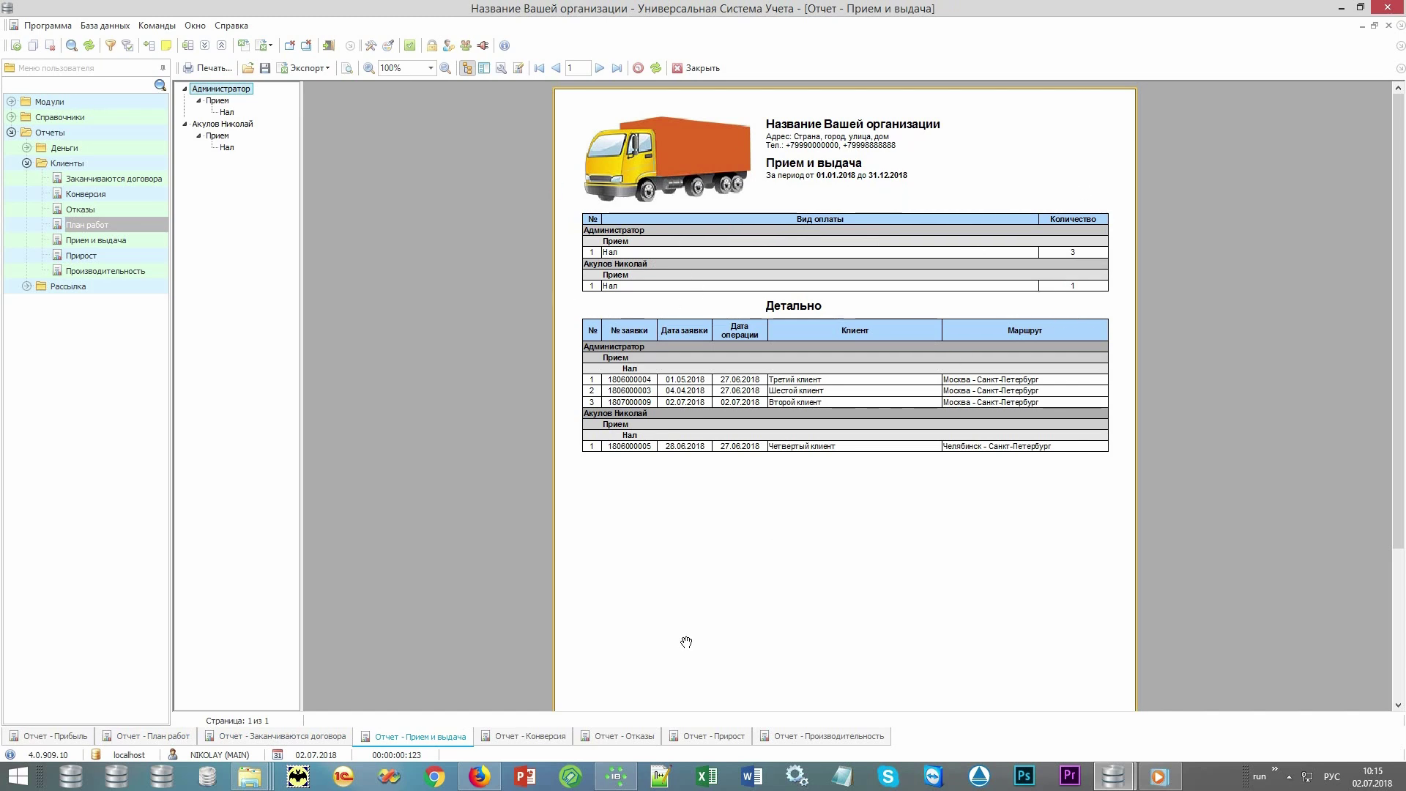
left_click(532, 736)
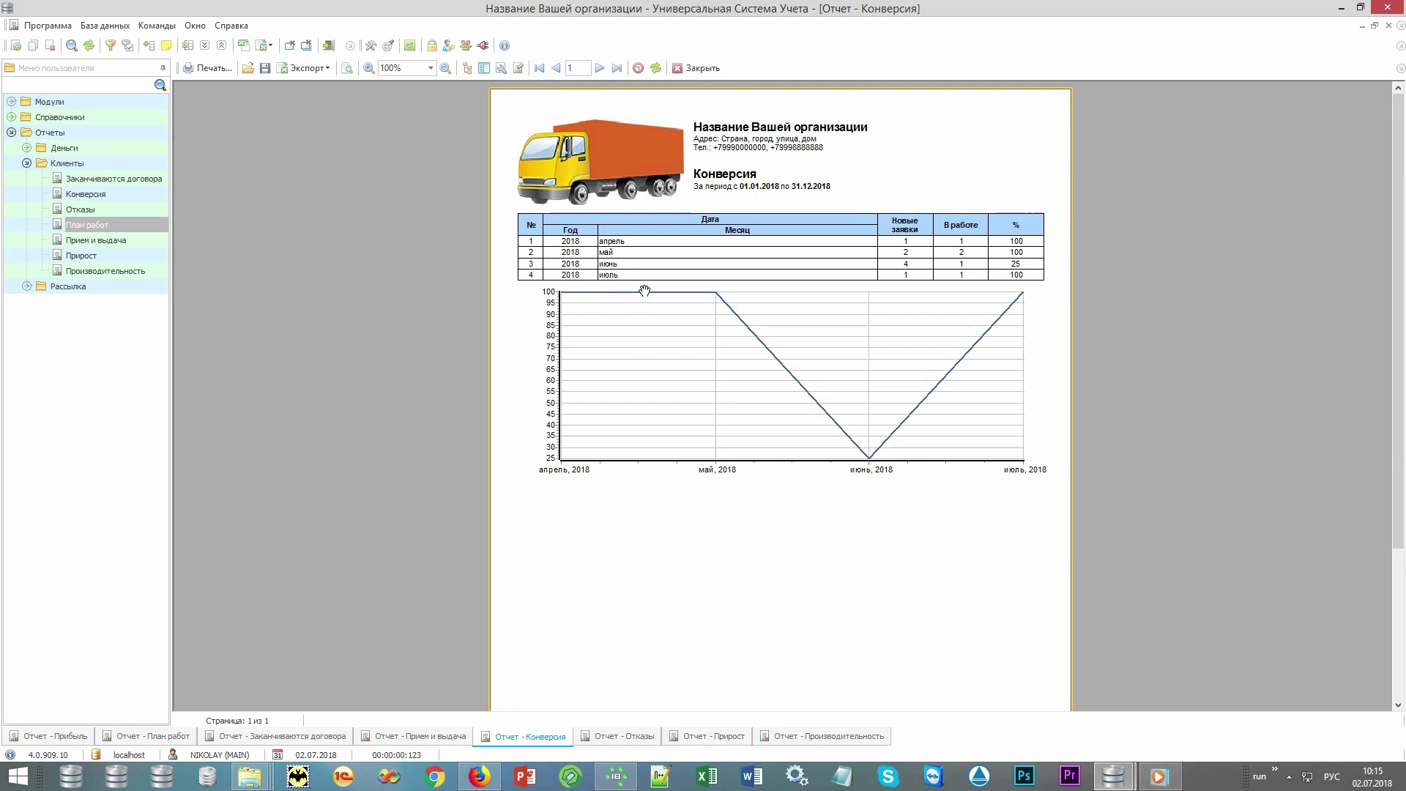
left_click(611, 742)
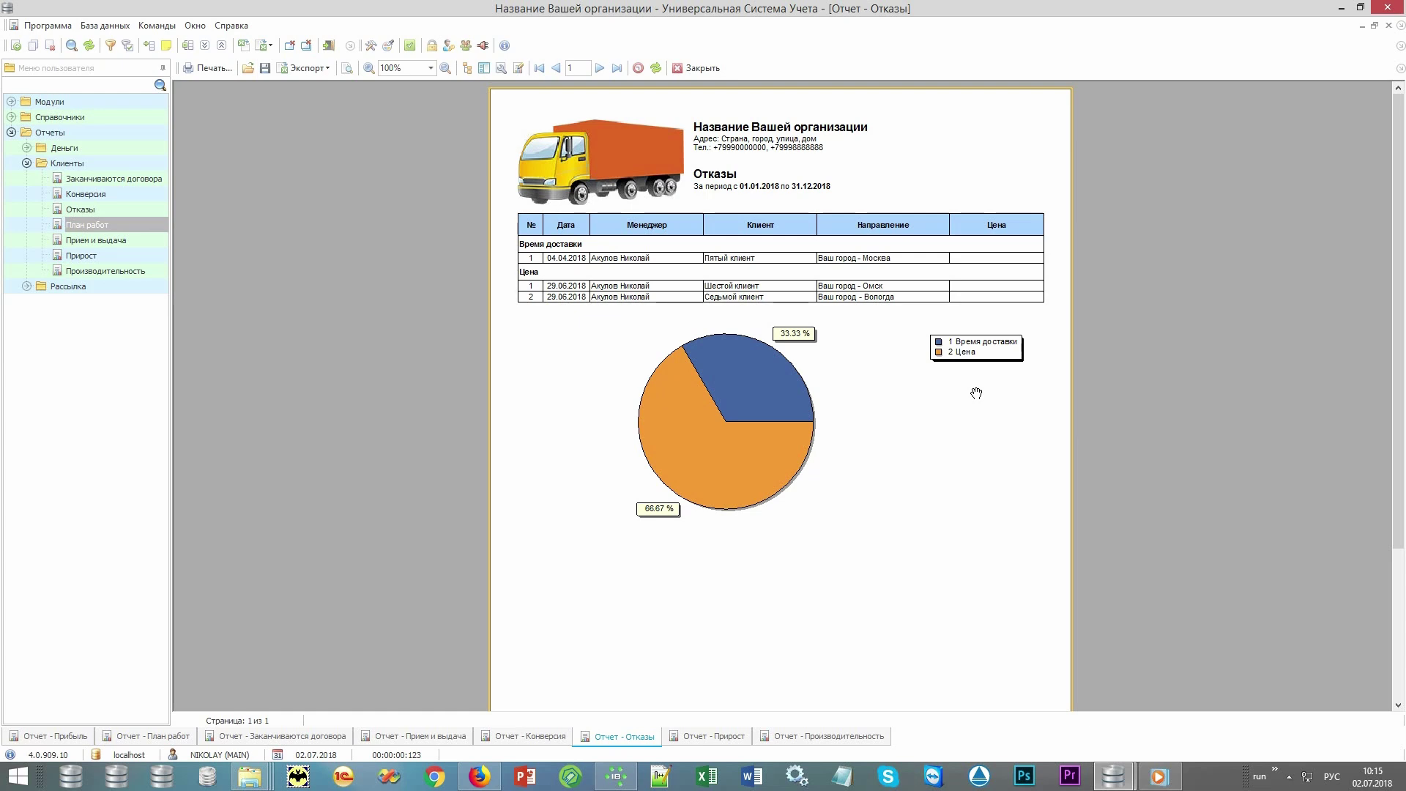
left_click(703, 737)
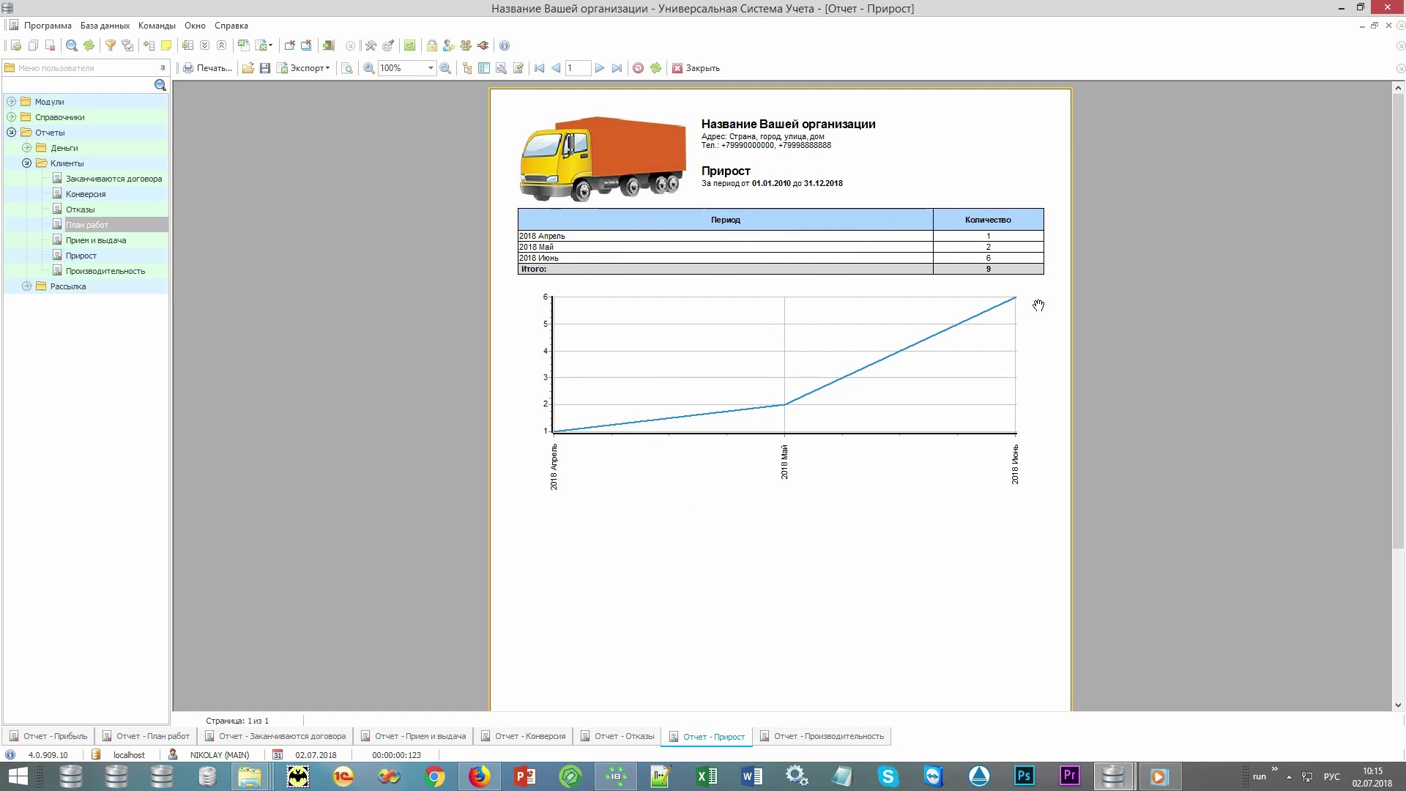
left_click(808, 742)
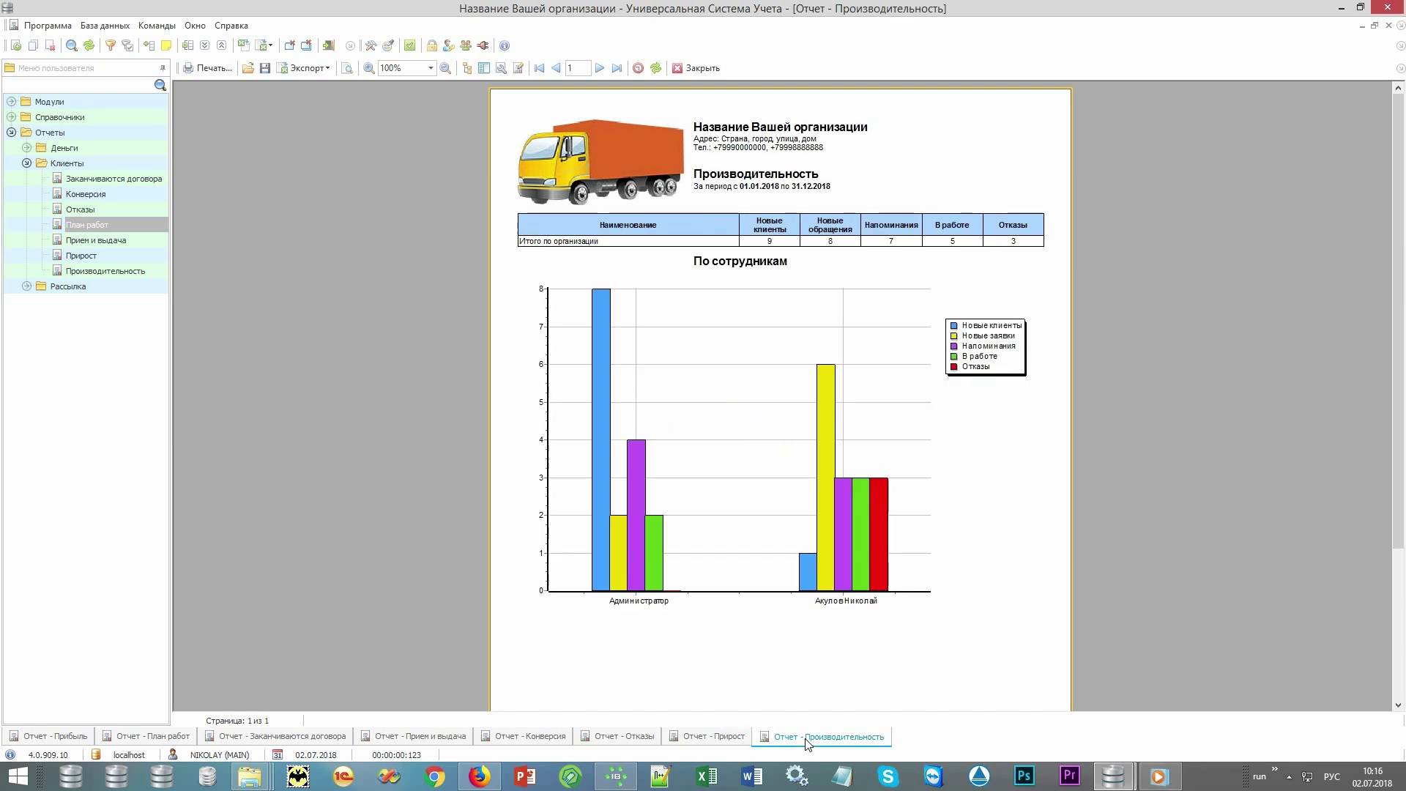